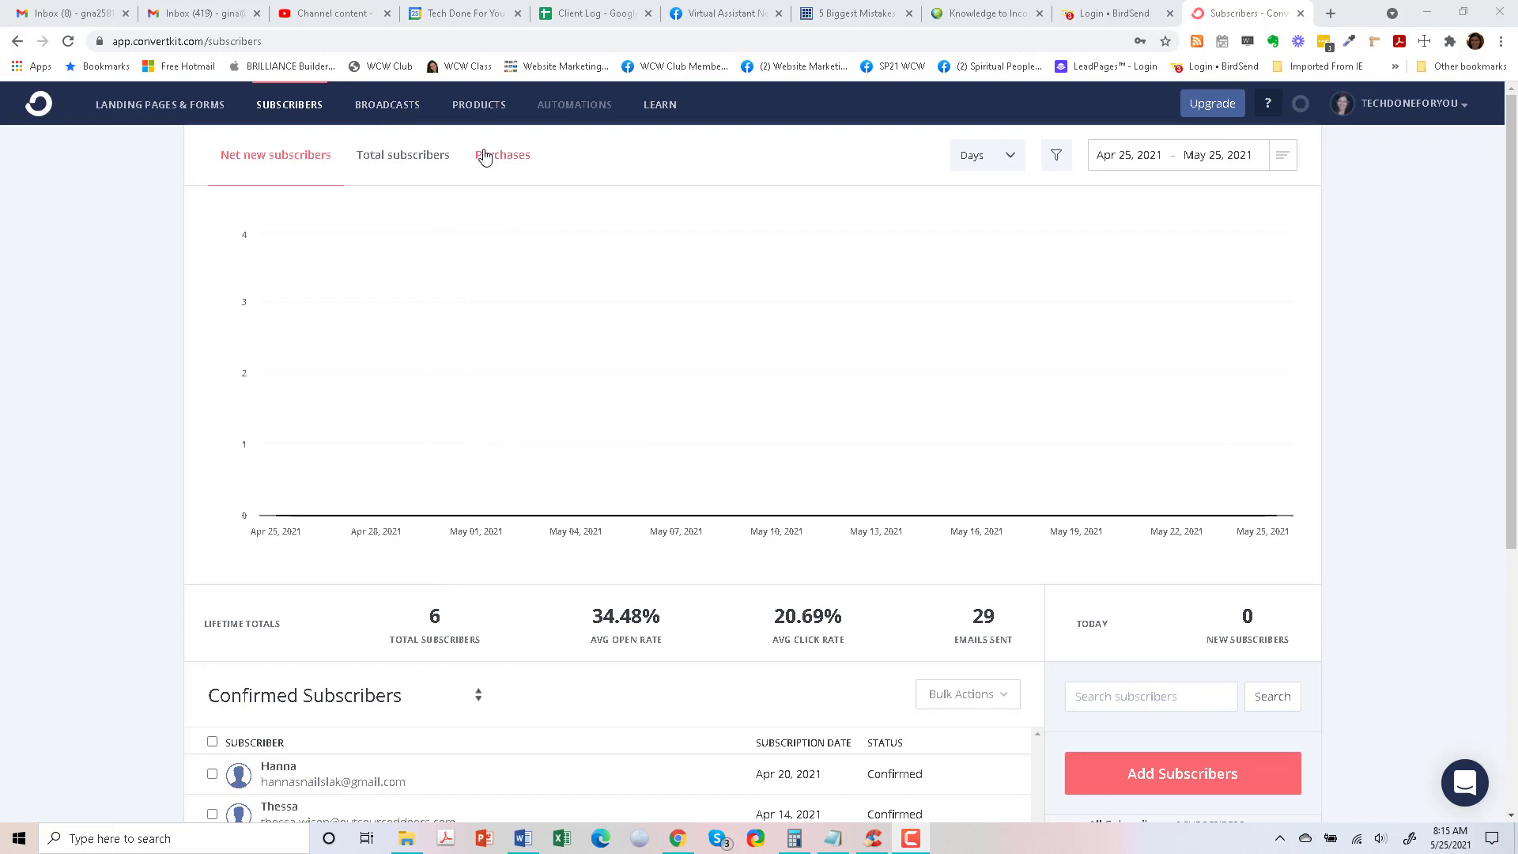
Go to the All Broadcasts list and bring up the help menu
left_click(408, 110)
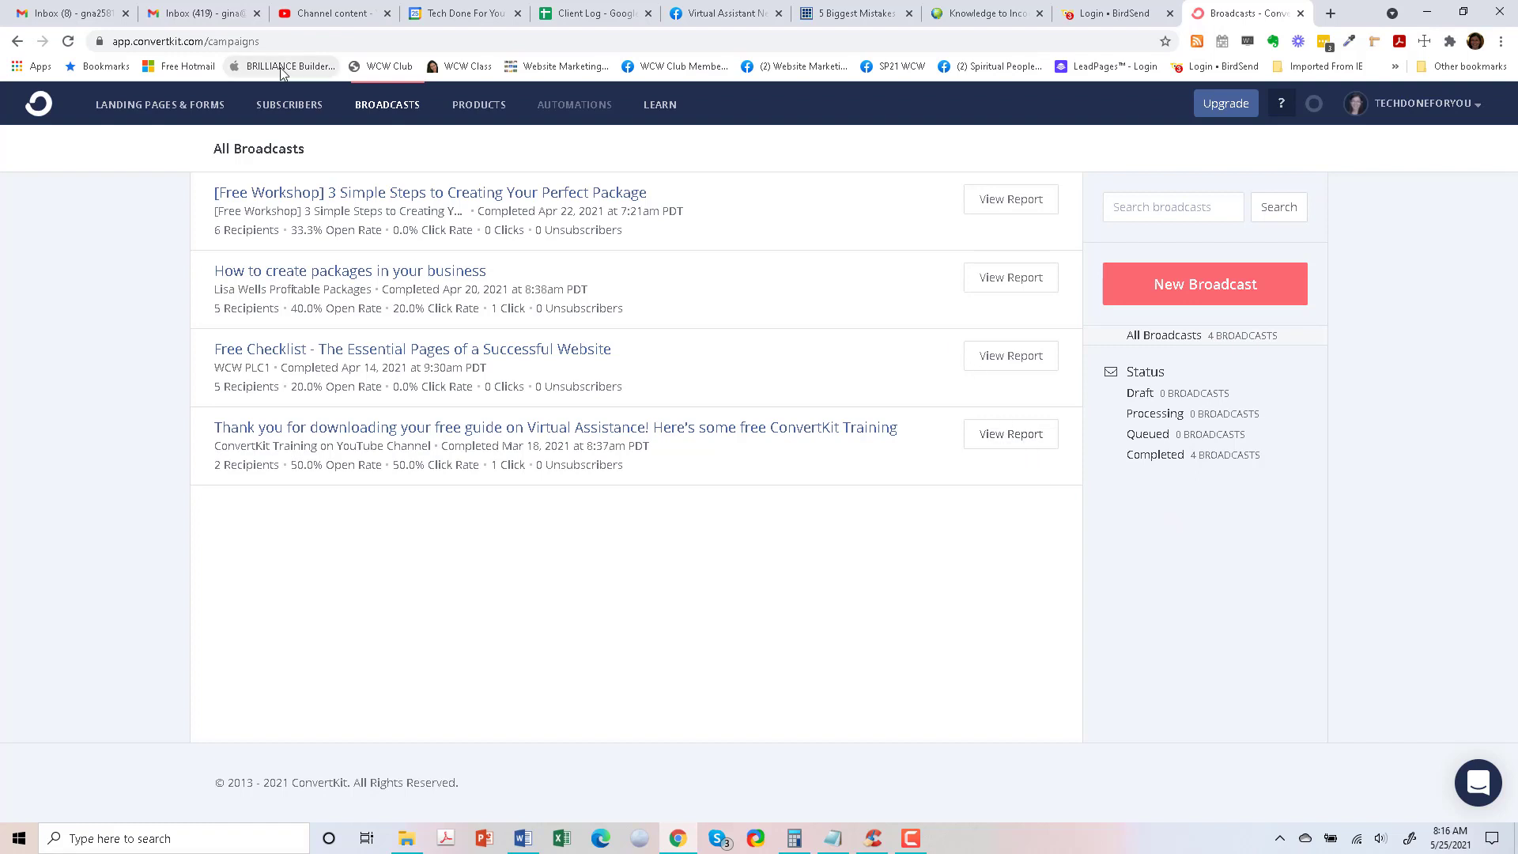
left_click(1287, 110)
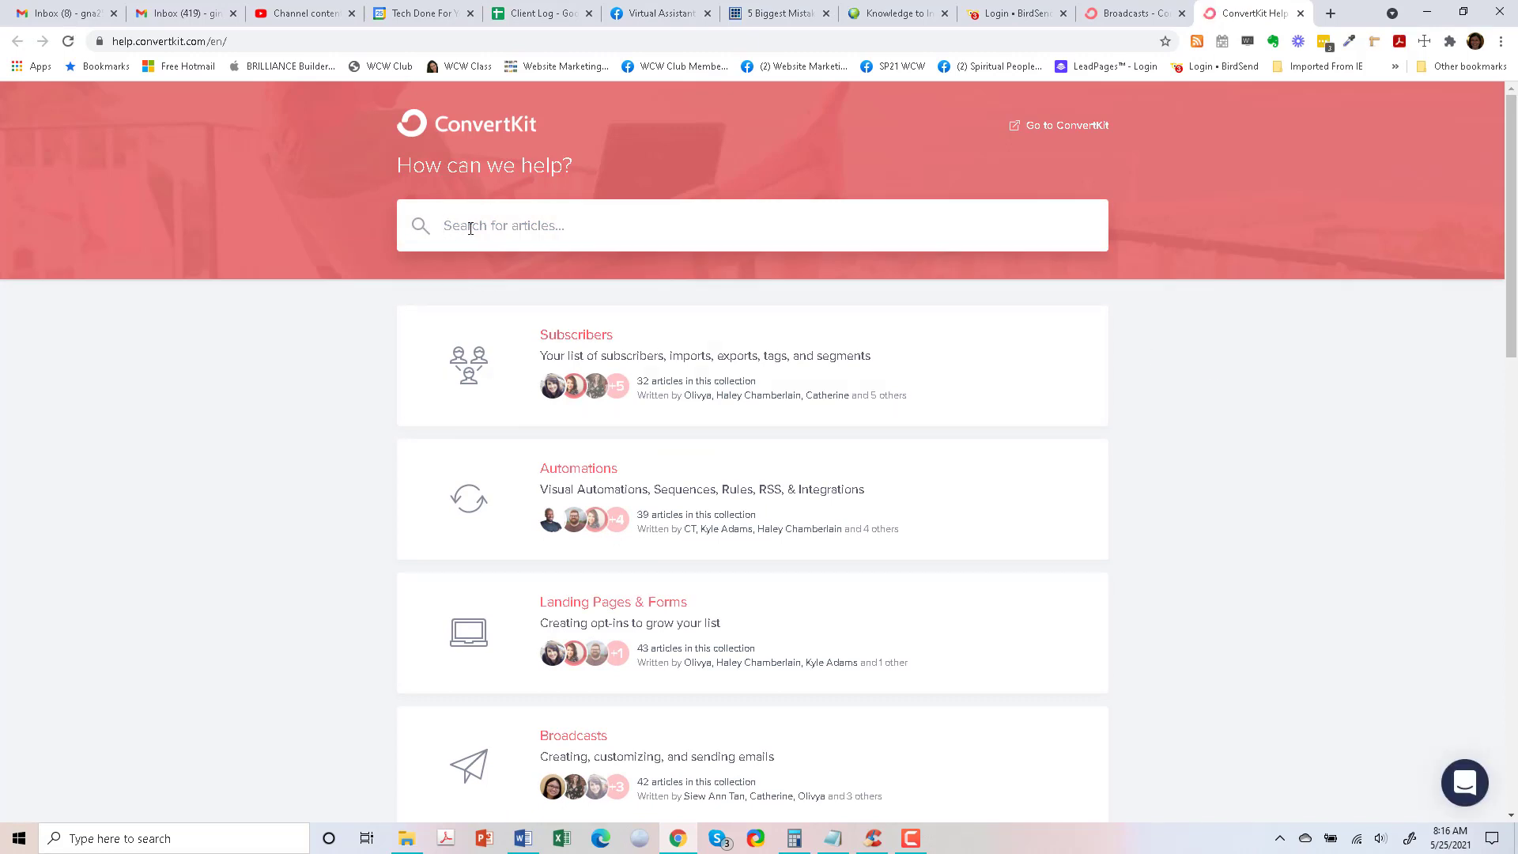
Search the help center for 'email template' and open The Visual Email Template Editor article
type("template")
key("BackSpace")
key("BackSpace")
key("BackSpace")
key("BackSpace")
type("email template")
key("Return")
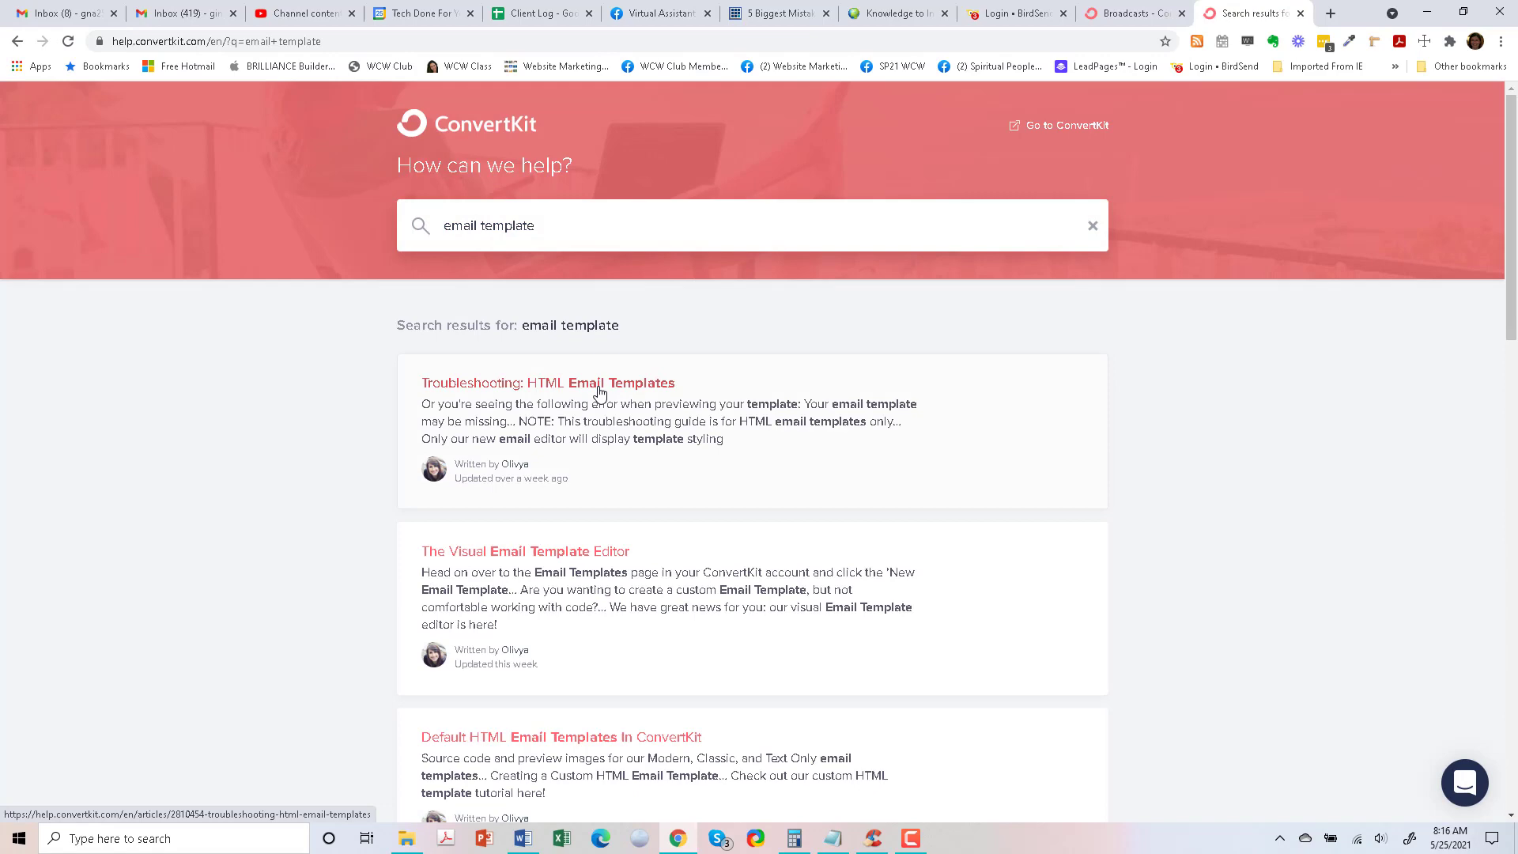
left_click(591, 553)
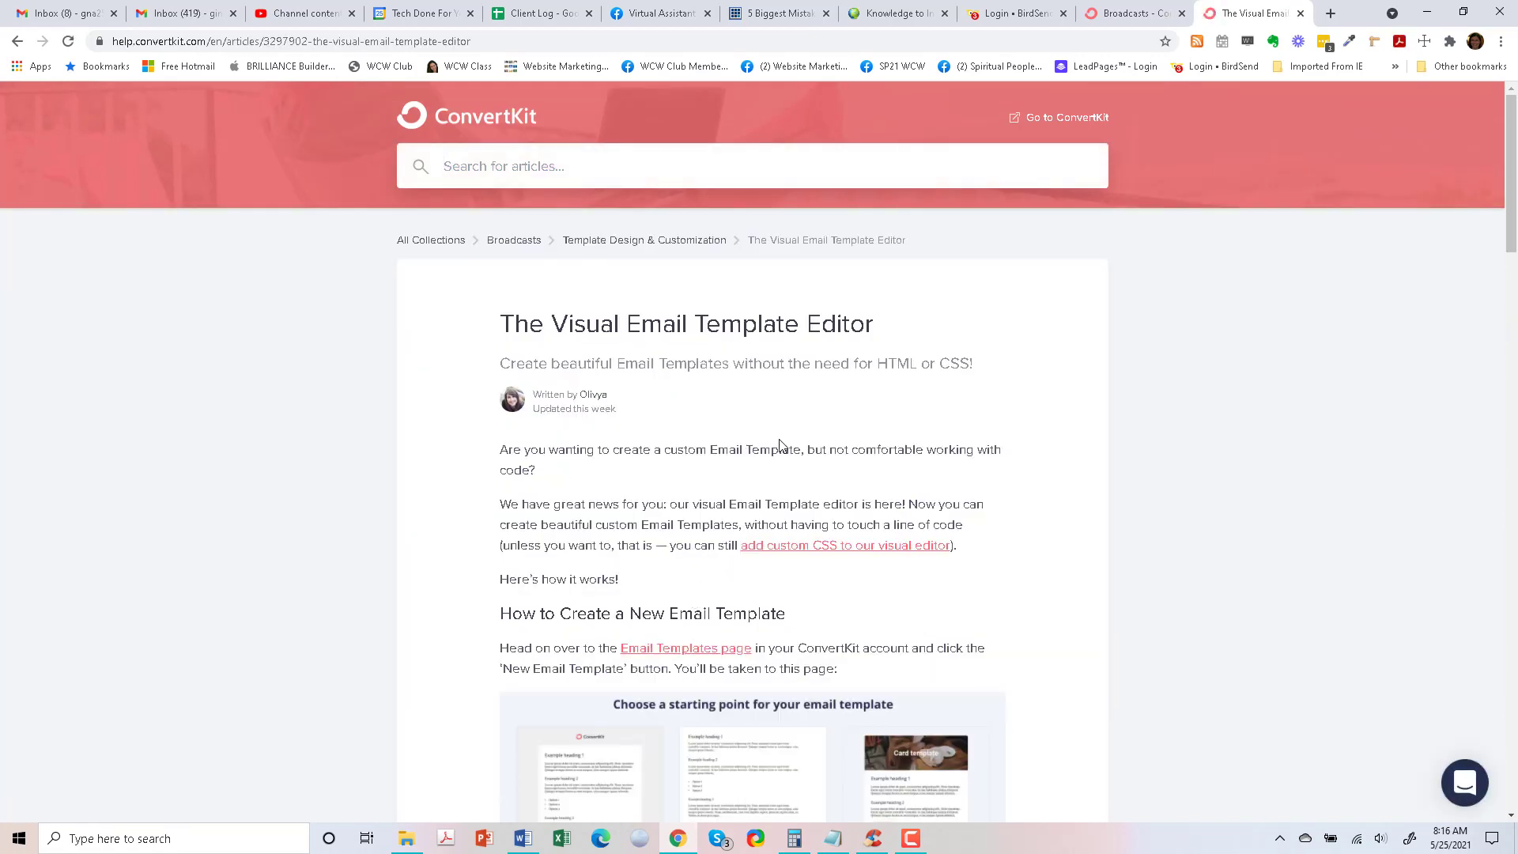
Open the article's Email Templates page link in a new tab
scroll(779, 442, "down", 1)
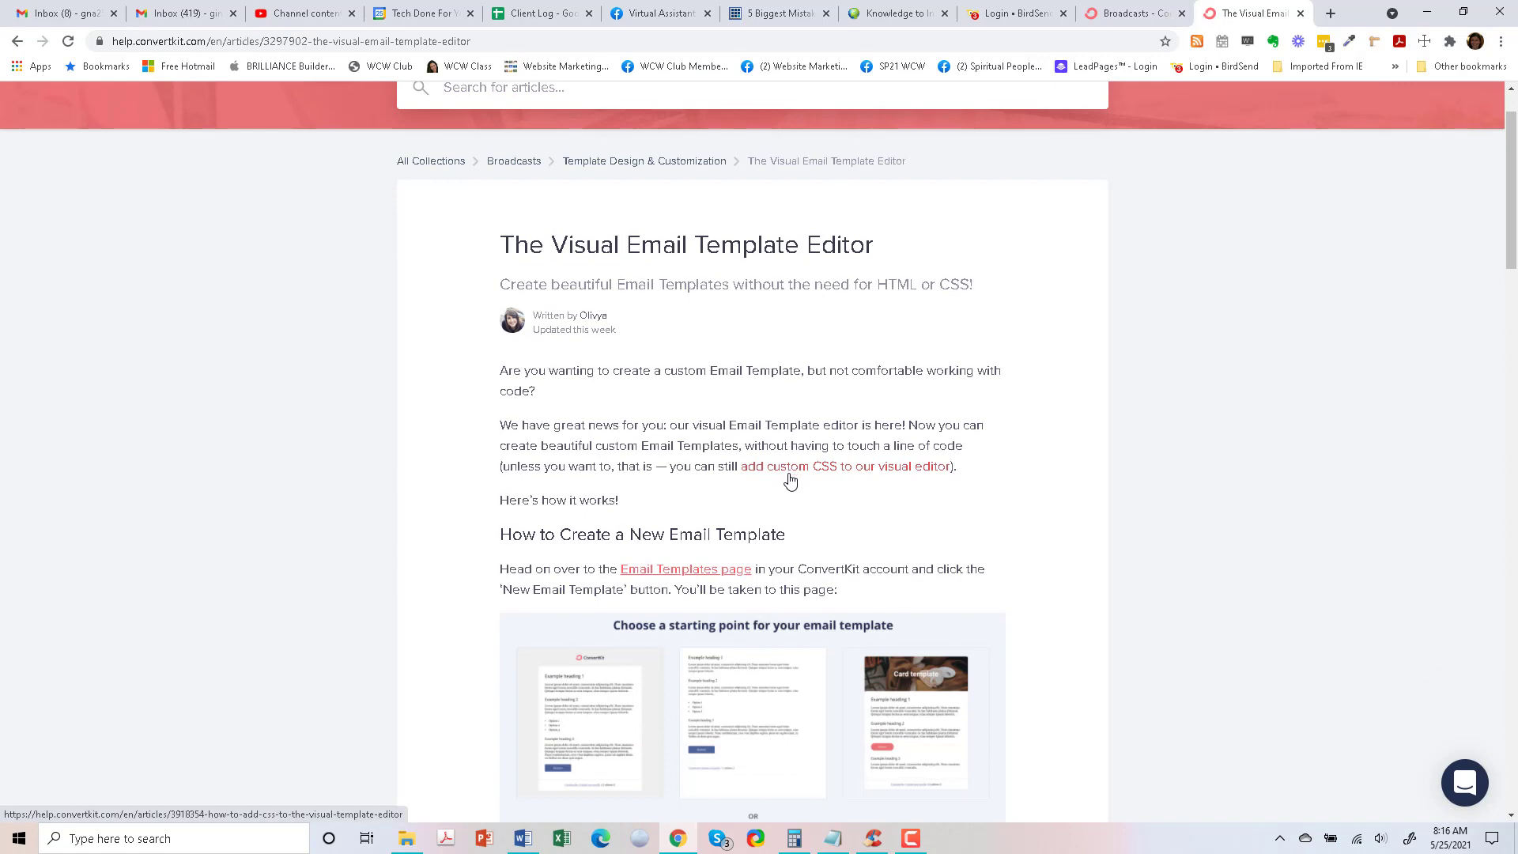
scroll(789, 474, "down", 3)
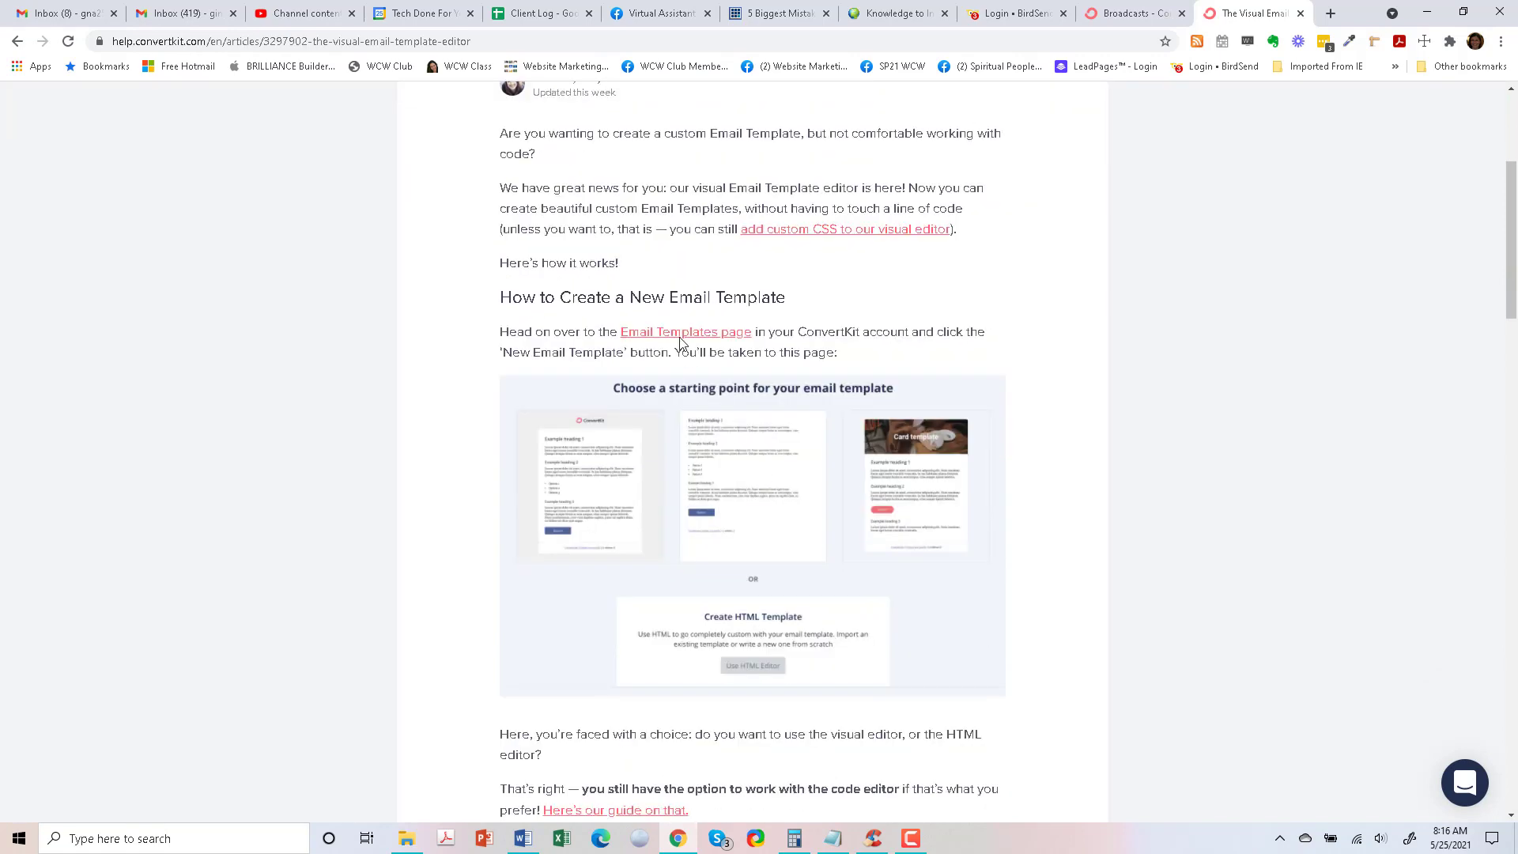
right_click(680, 336)
left_click(715, 345)
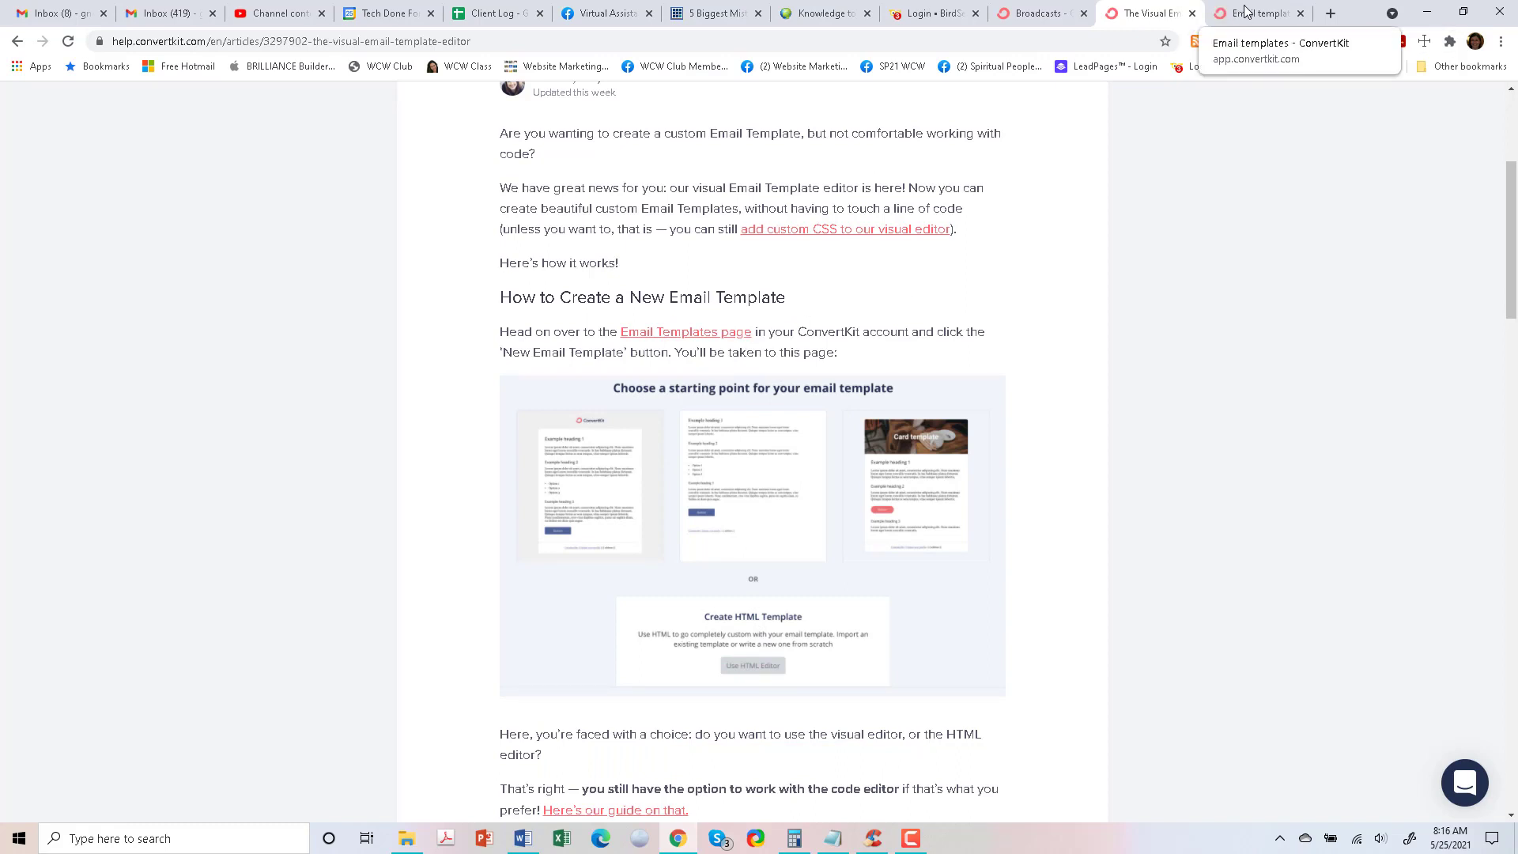
On the Email templates page, create a new template from the Friday Forward design
left_click(1247, 11)
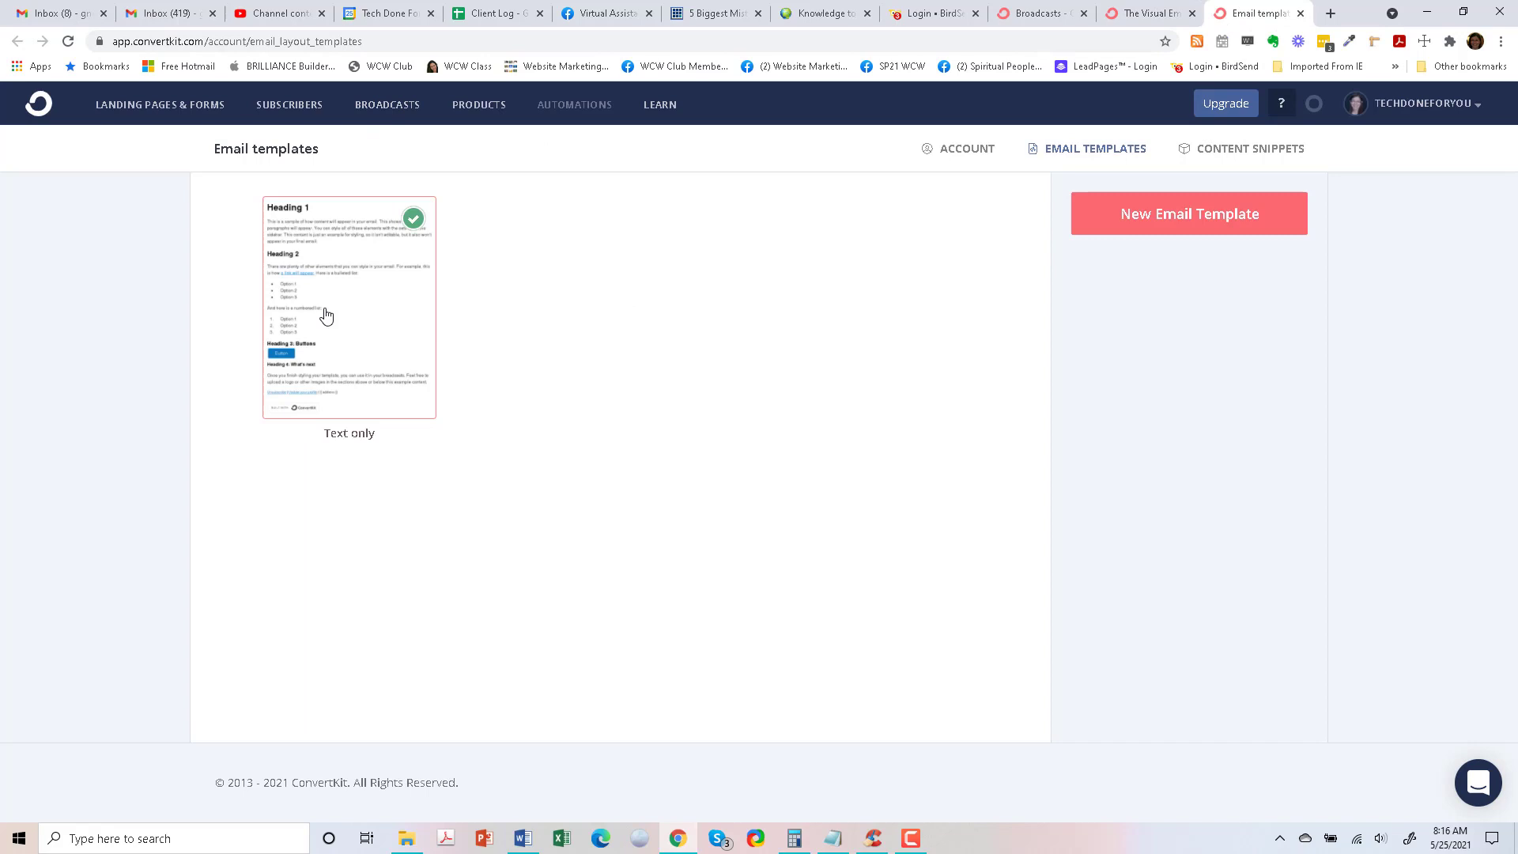
left_click(1193, 230)
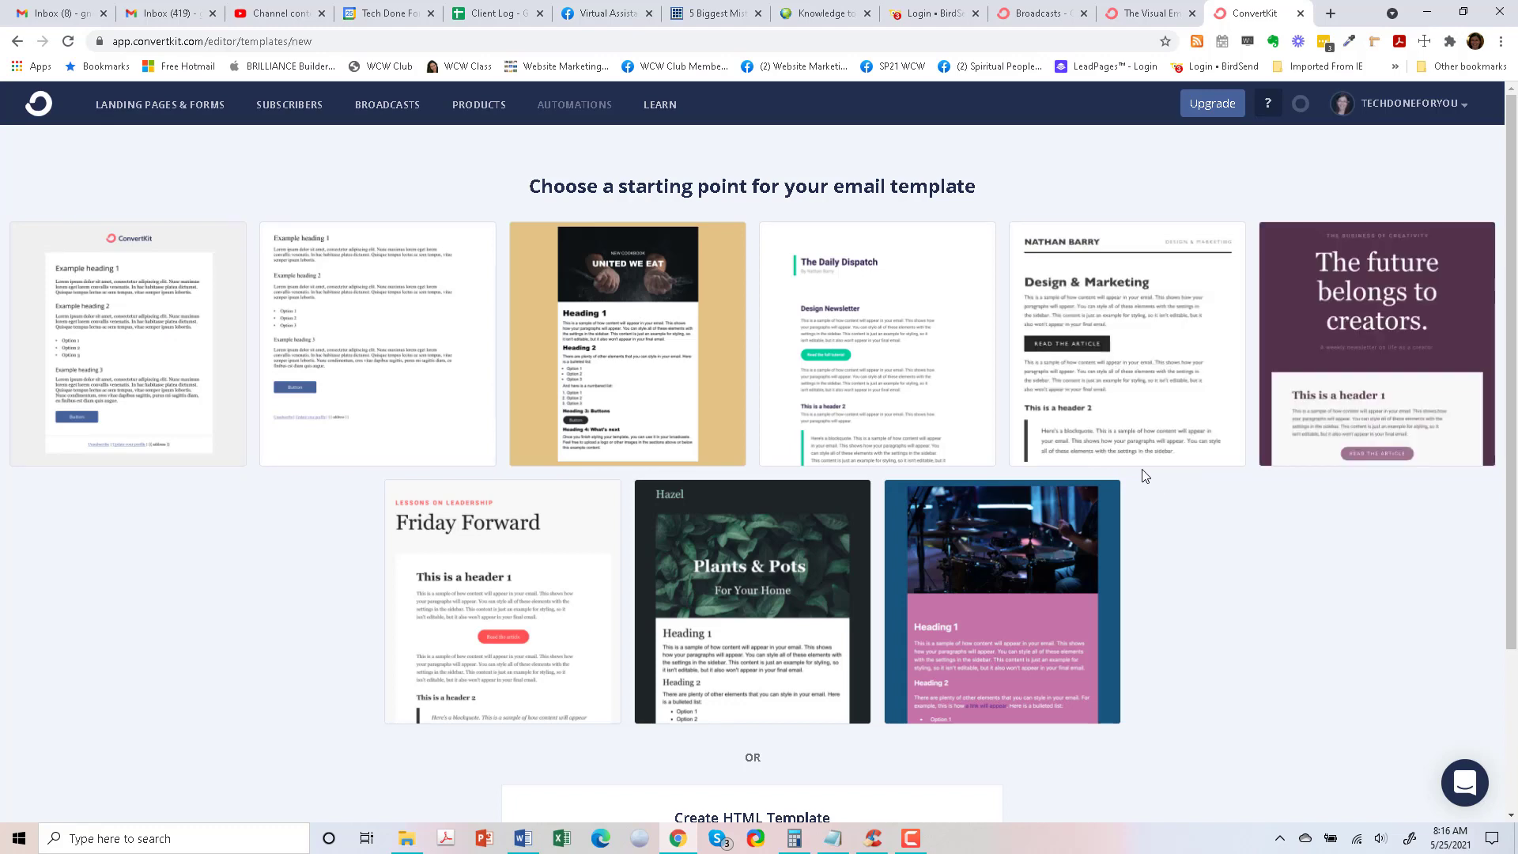
scroll(1125, 480, "down", 2)
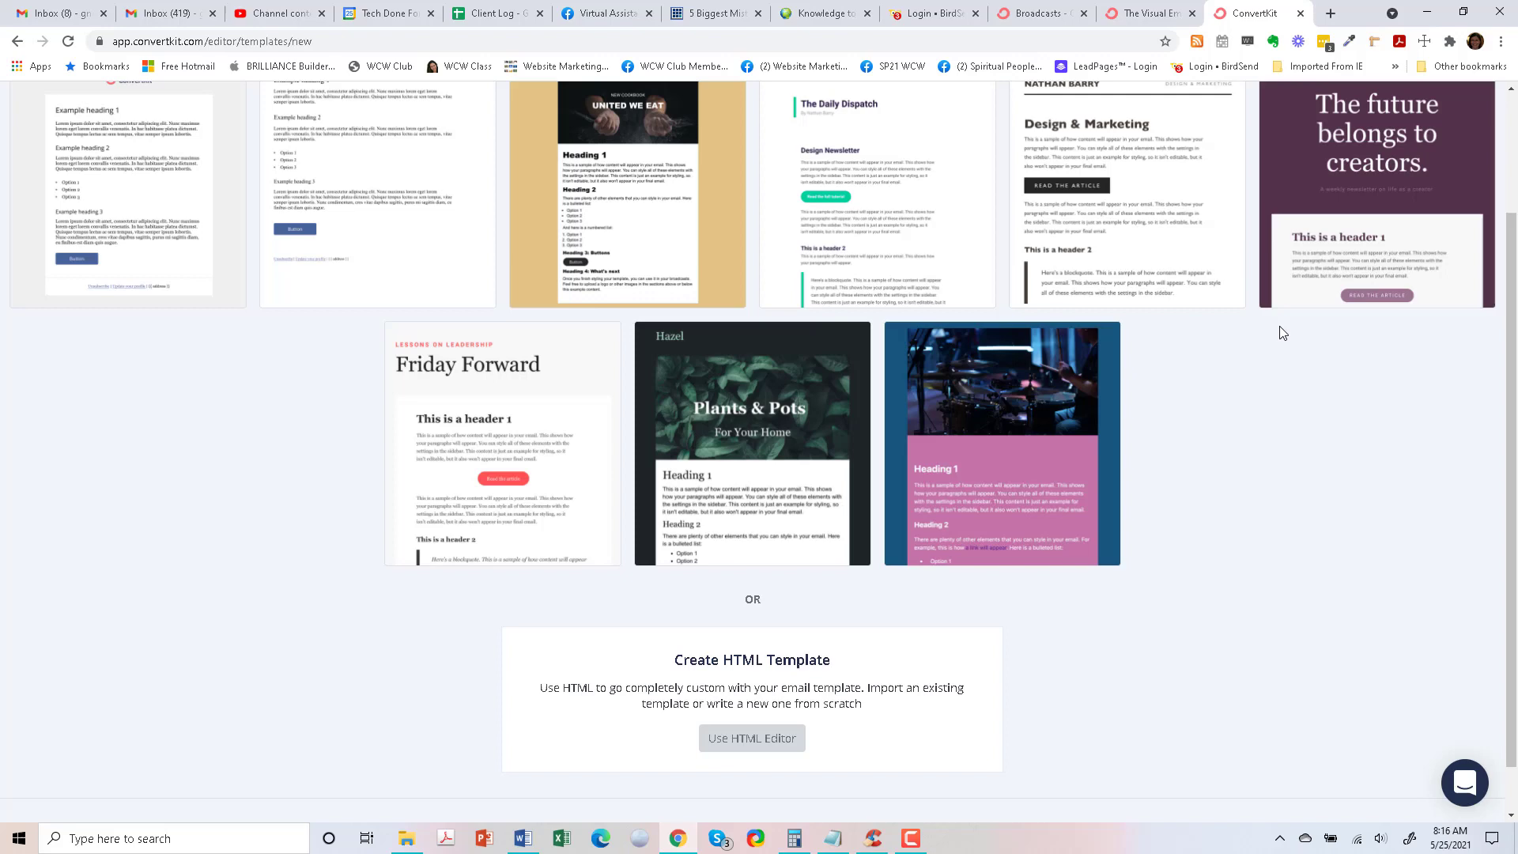
scroll(1279, 336, "up", 2)
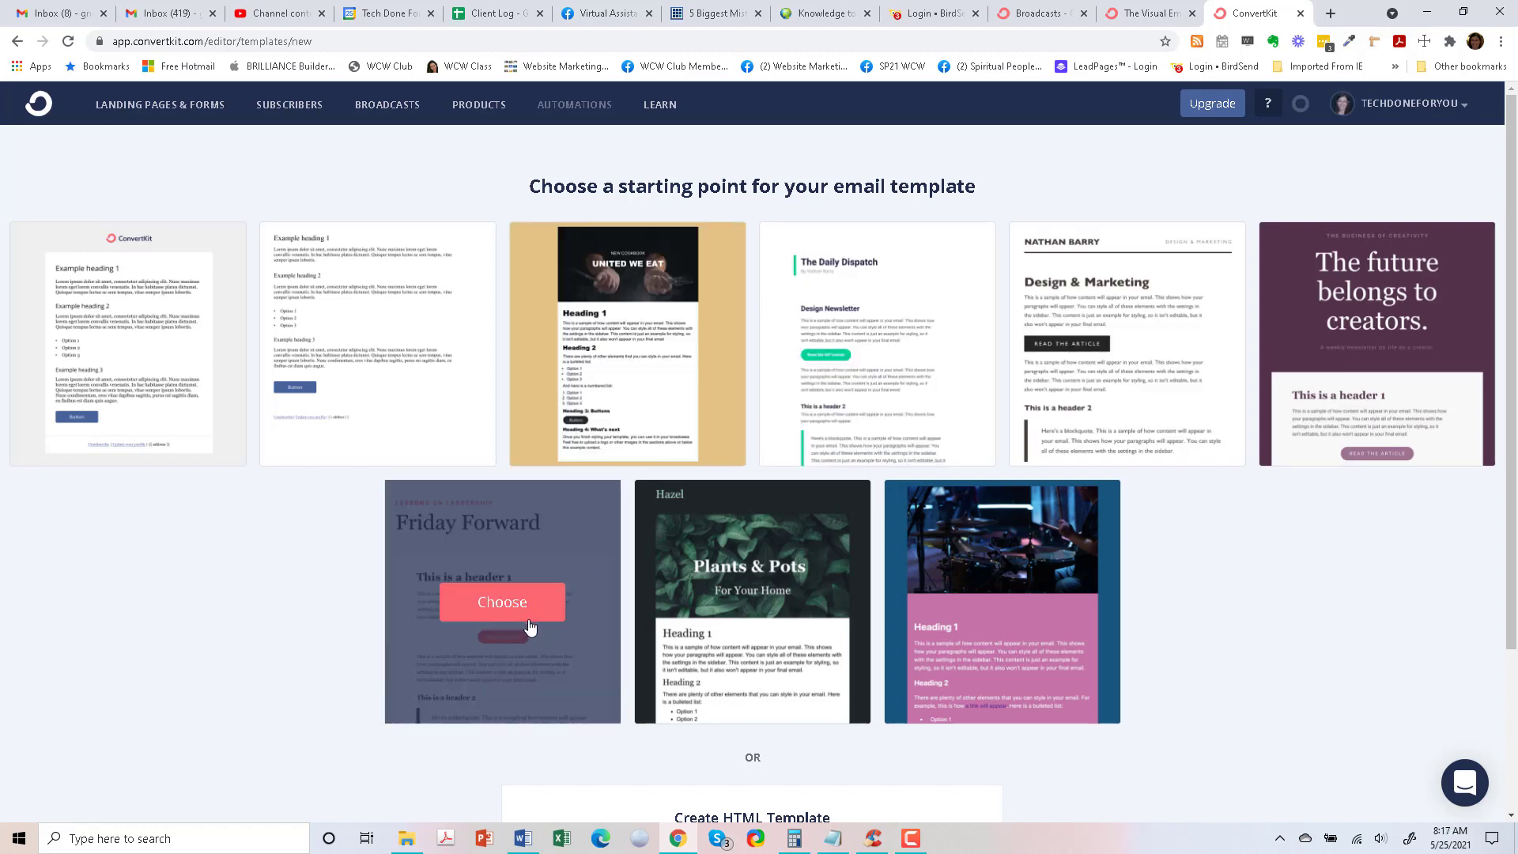
left_click(525, 608)
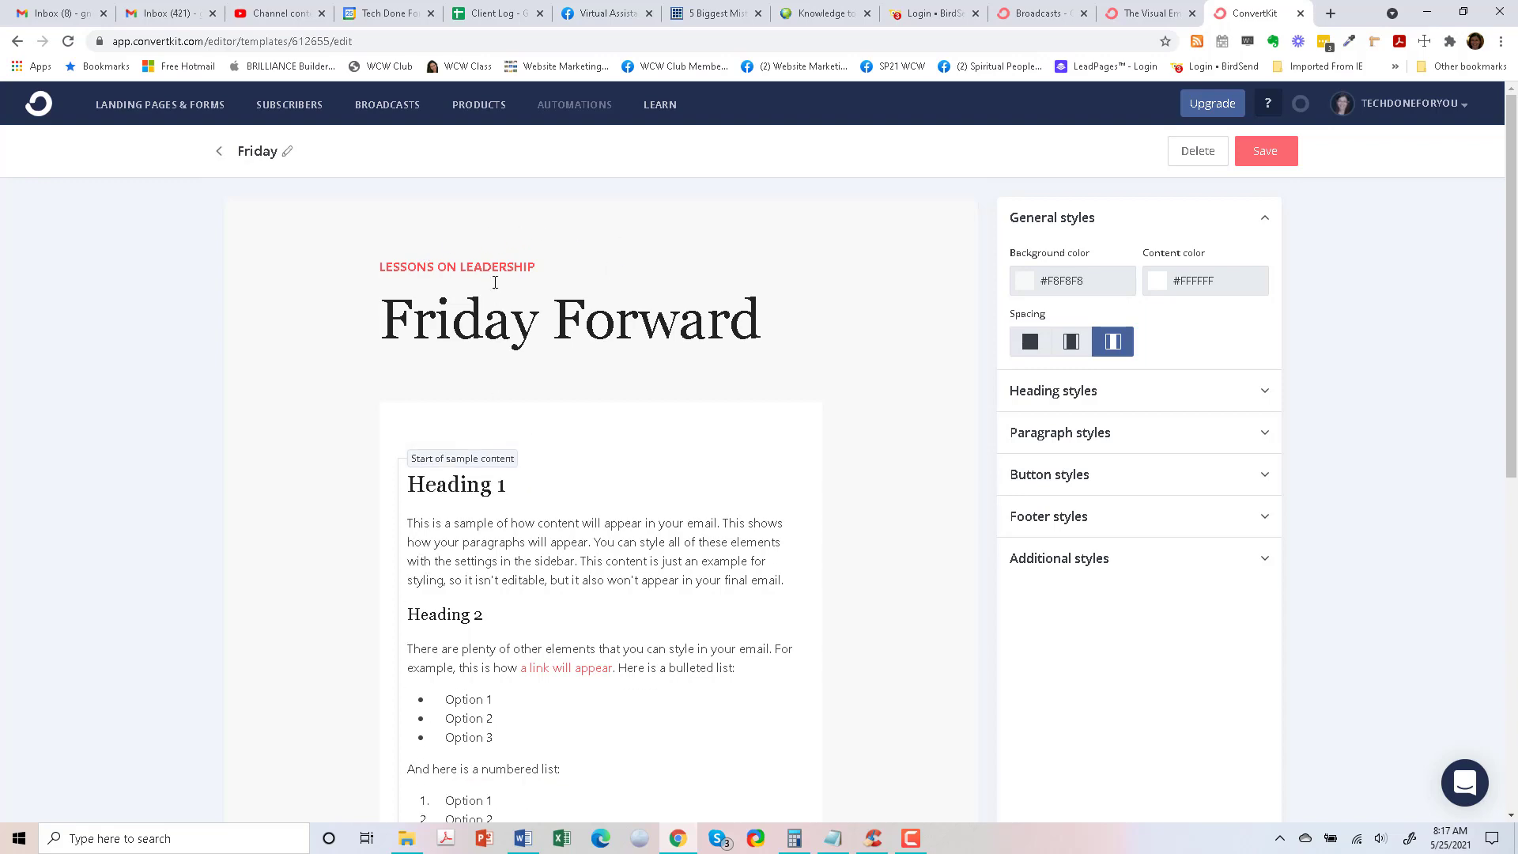
Select the whole LESSONS ON LEADERSHIP line in the Friday template
scroll(617, 609, "down", 3)
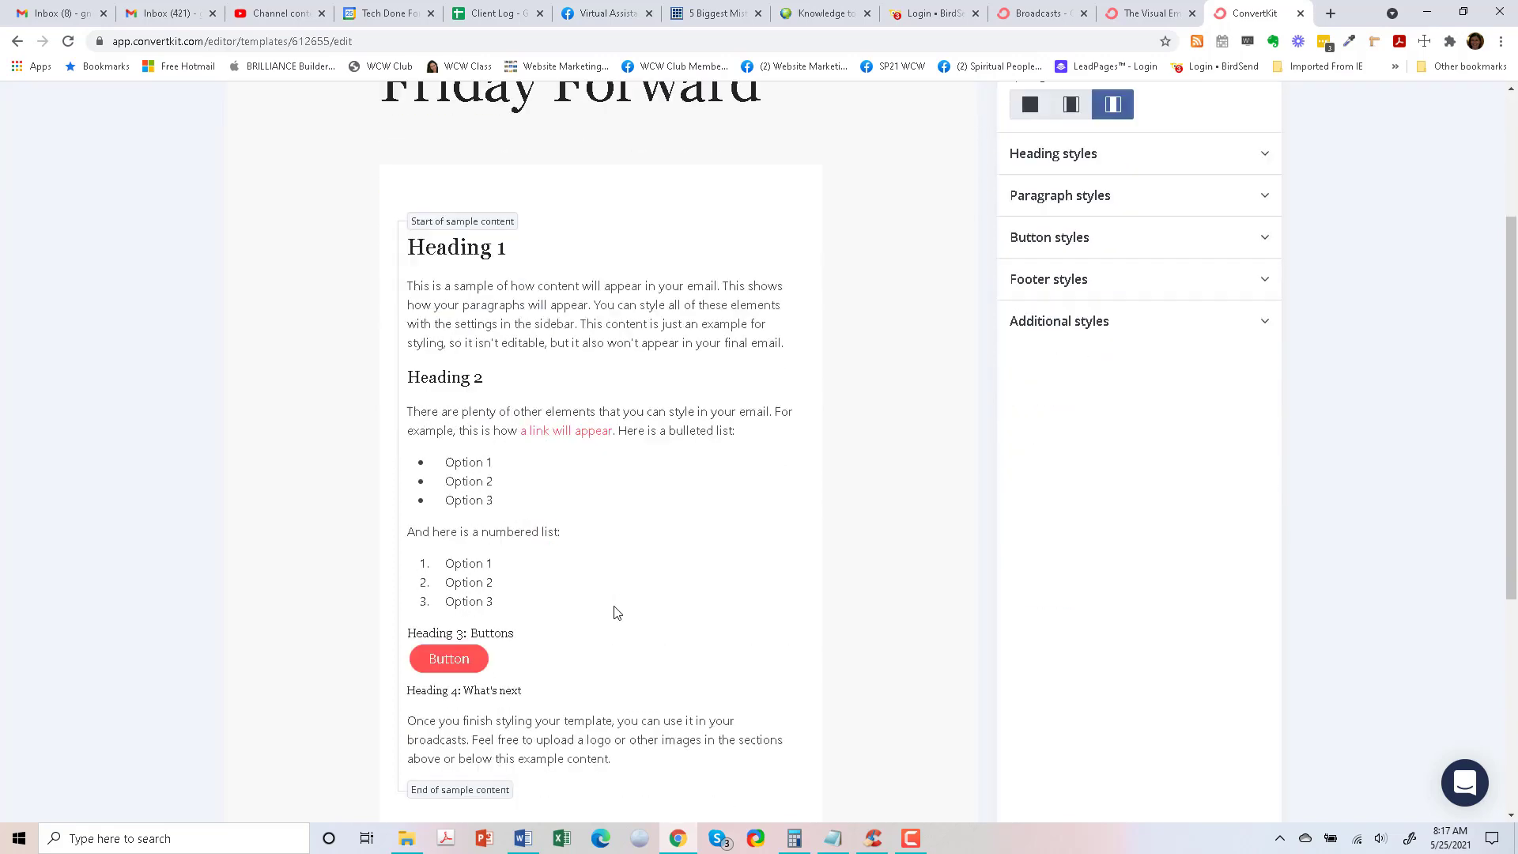
scroll(615, 611, "up", 3)
left_click(437, 269)
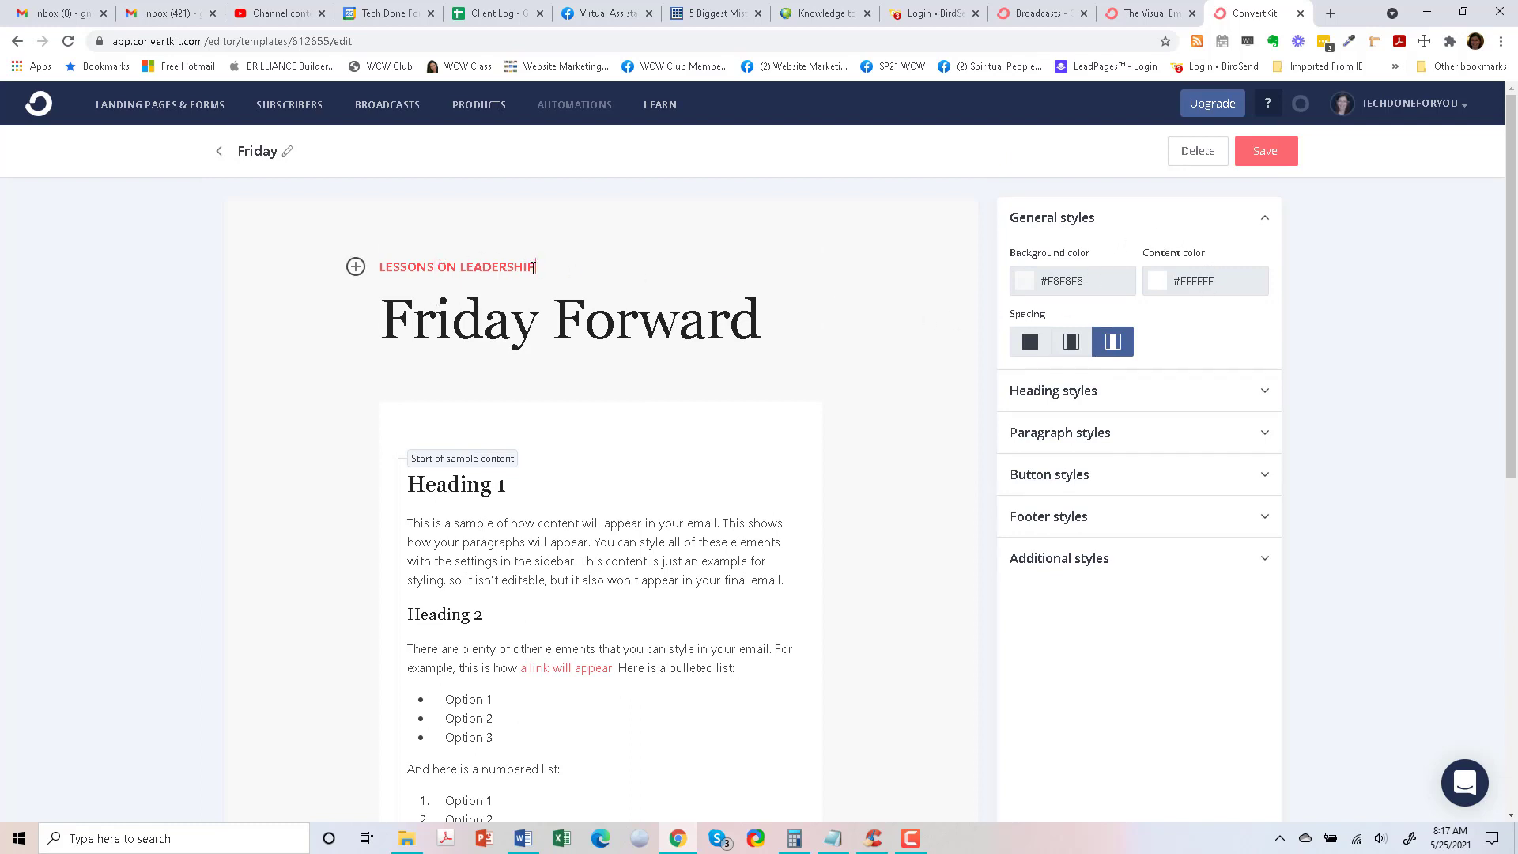
triple_click(383, 261)
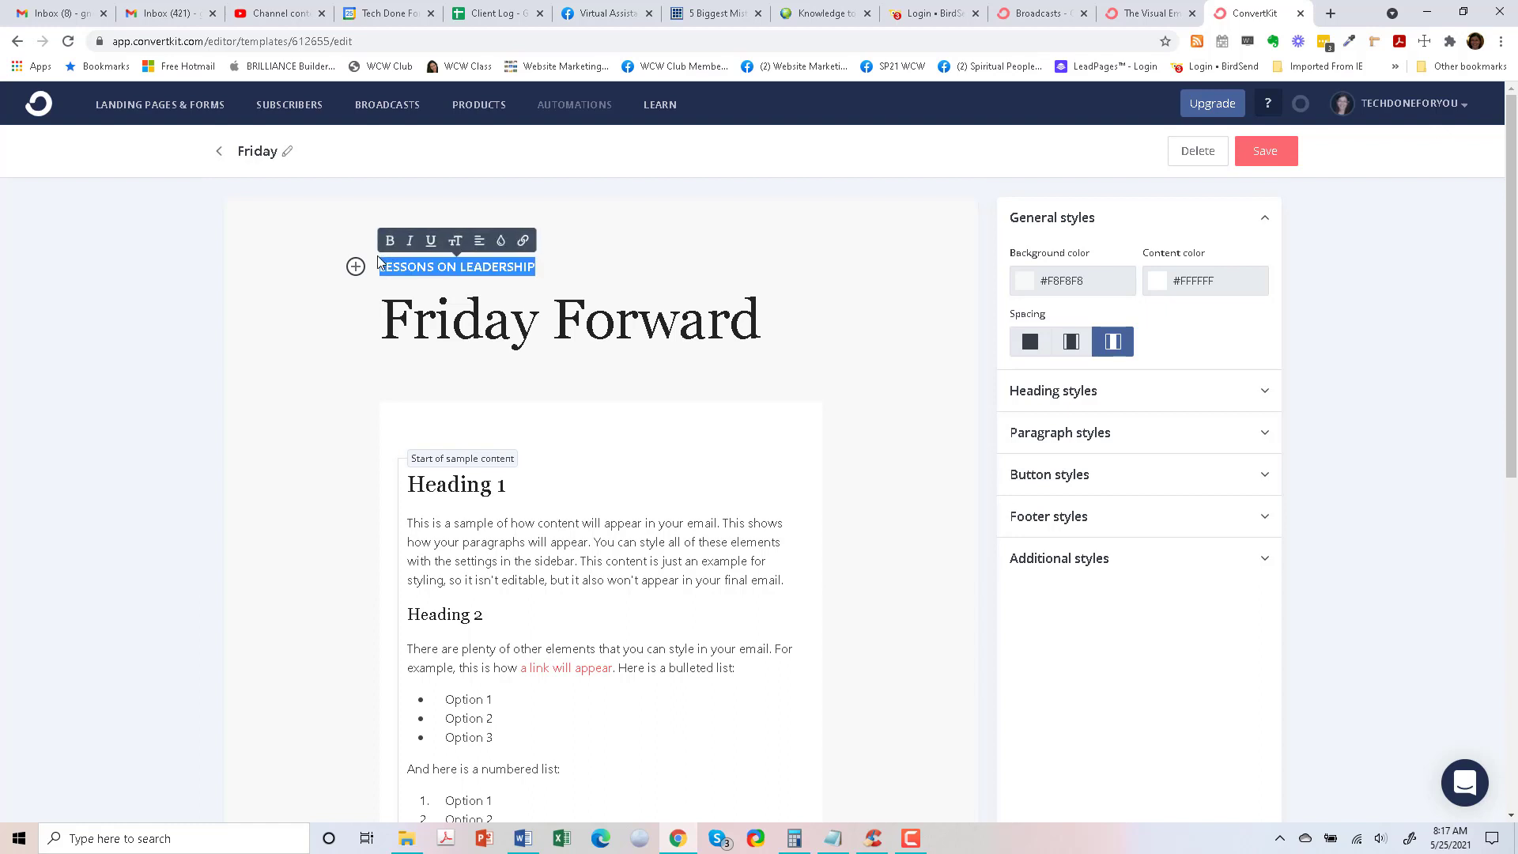
After trying several hues, colour the selected line coral red, #fd6053
left_click(500, 242)
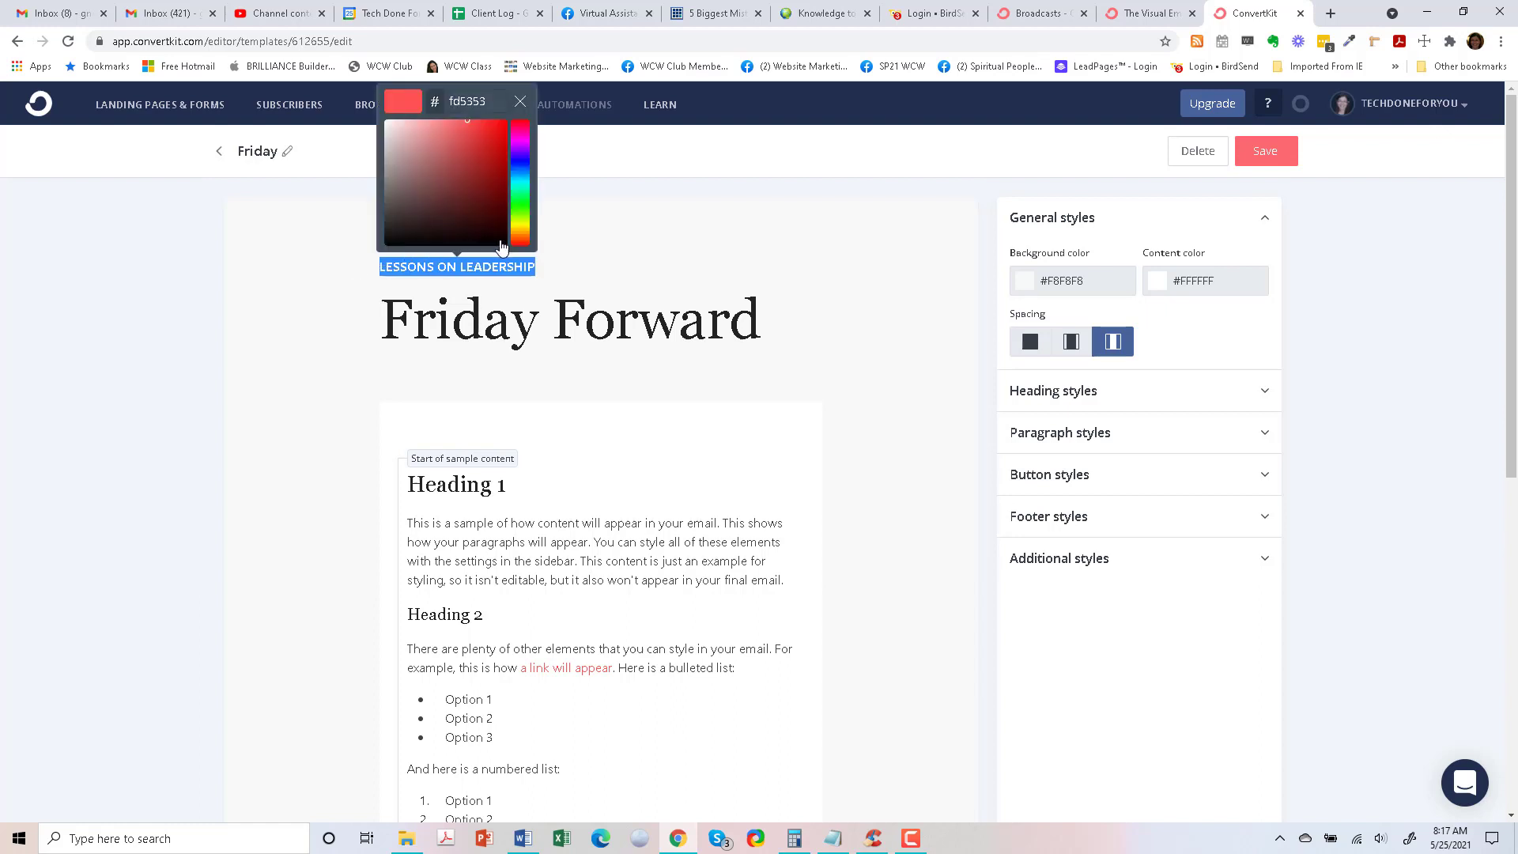
left_click(521, 164)
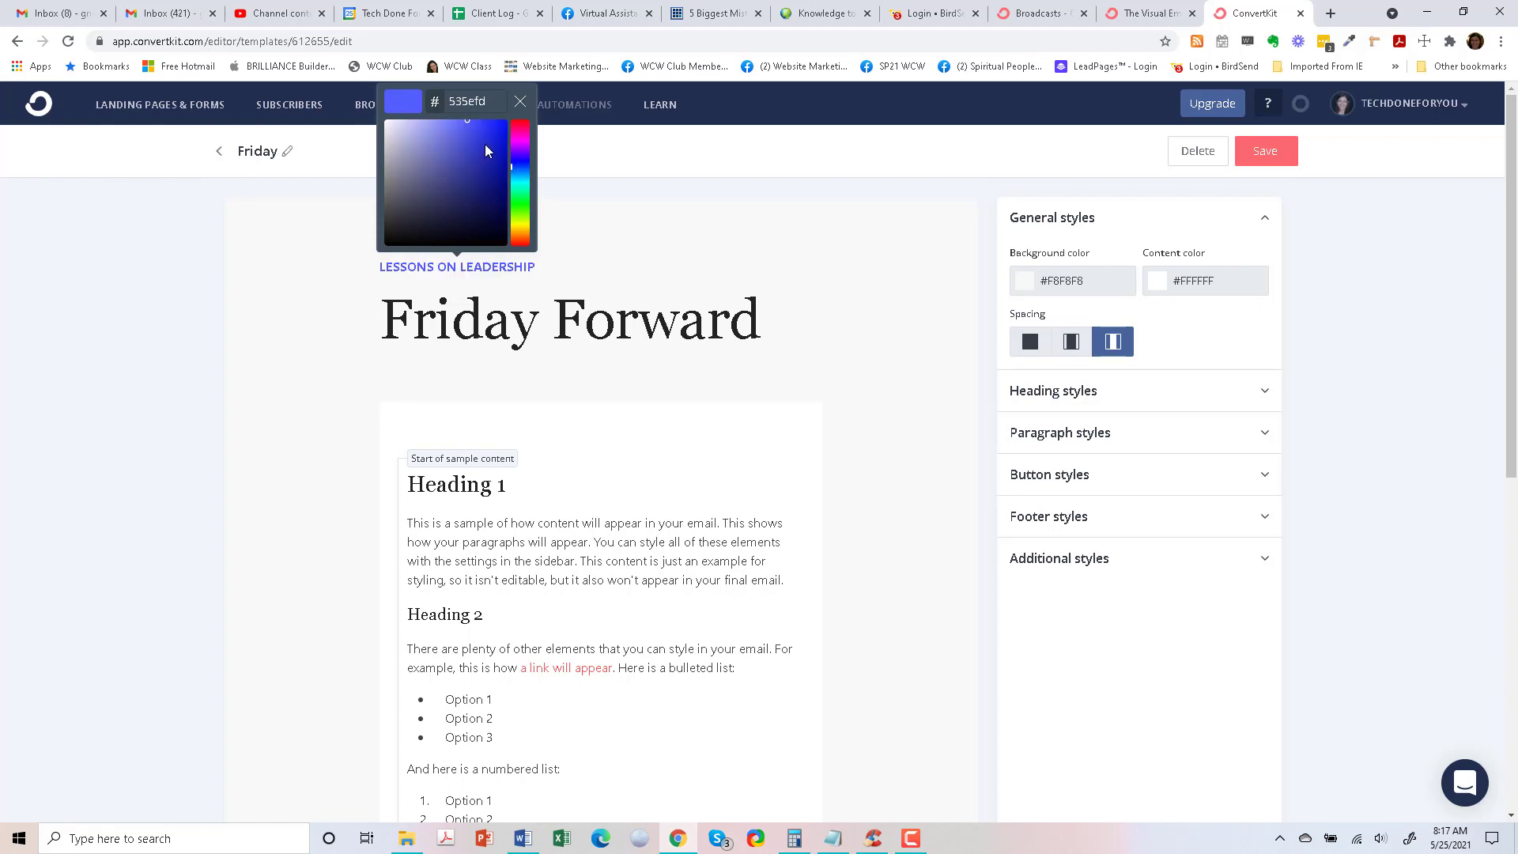
left_click(522, 178)
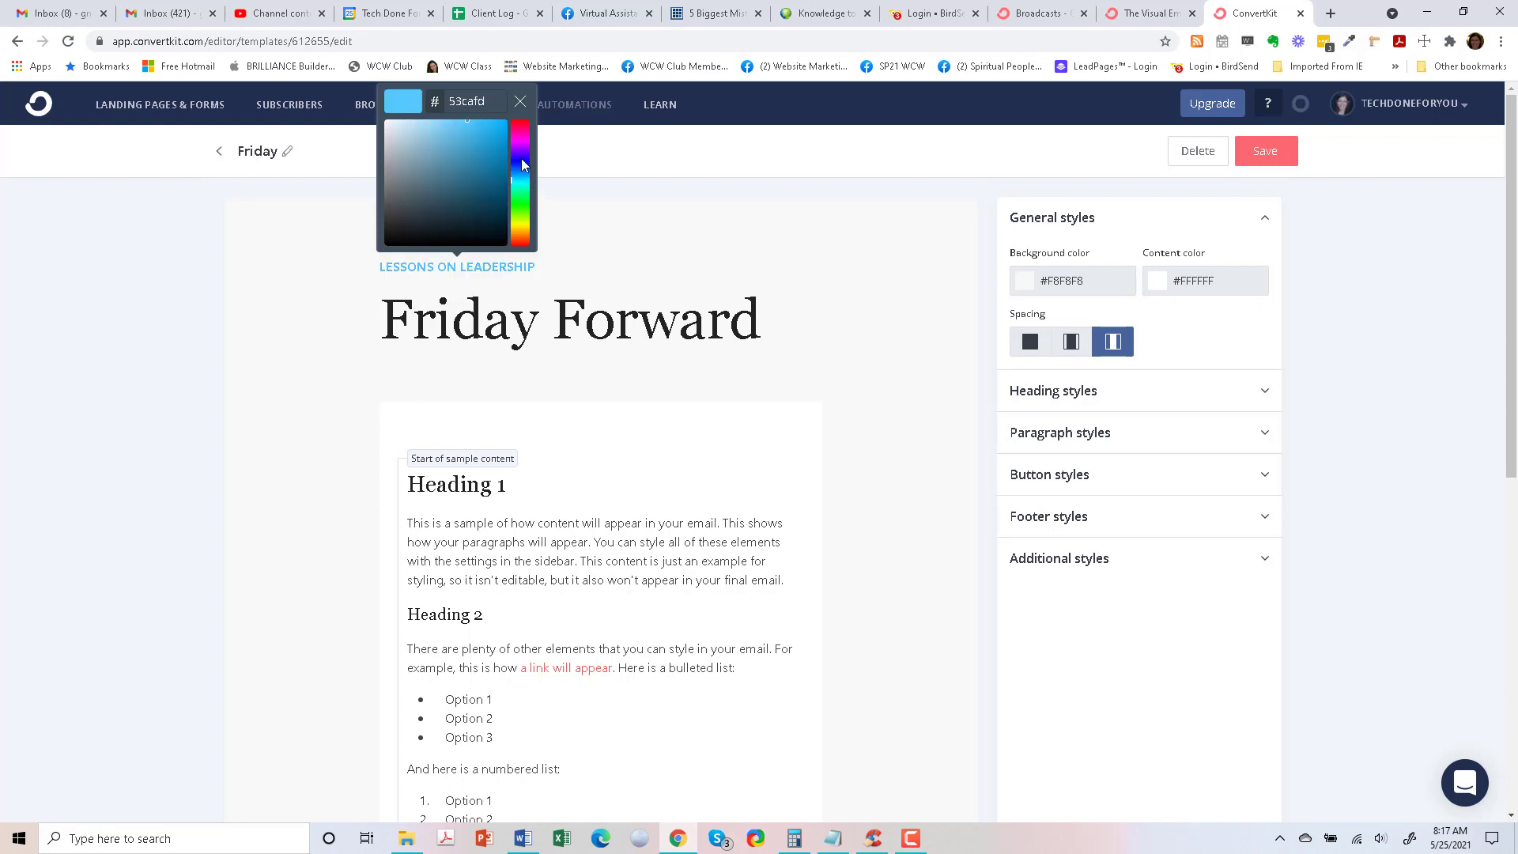
left_click(521, 148)
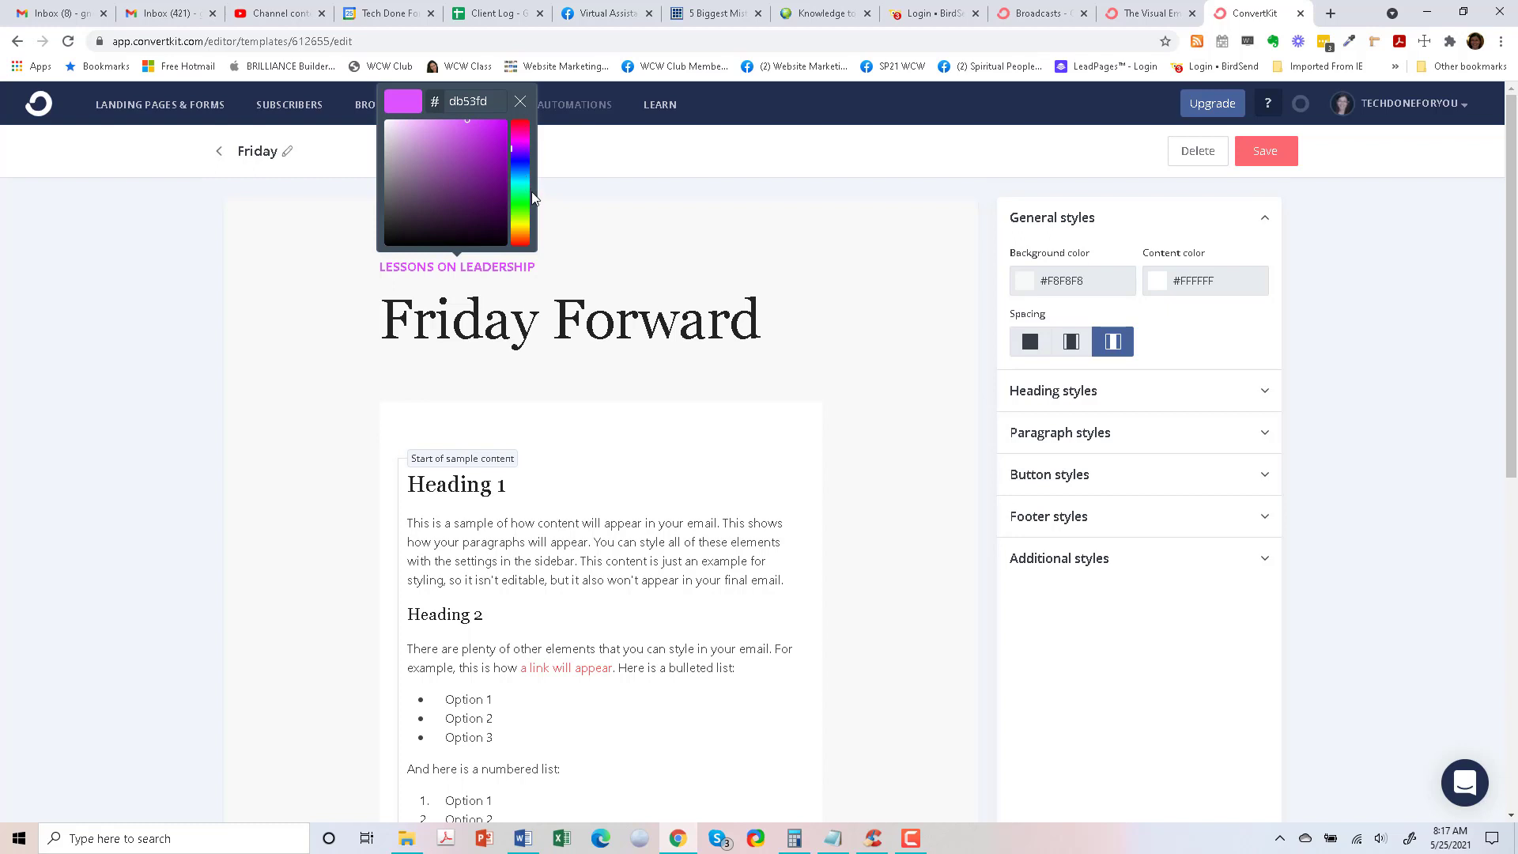
left_click(524, 187)
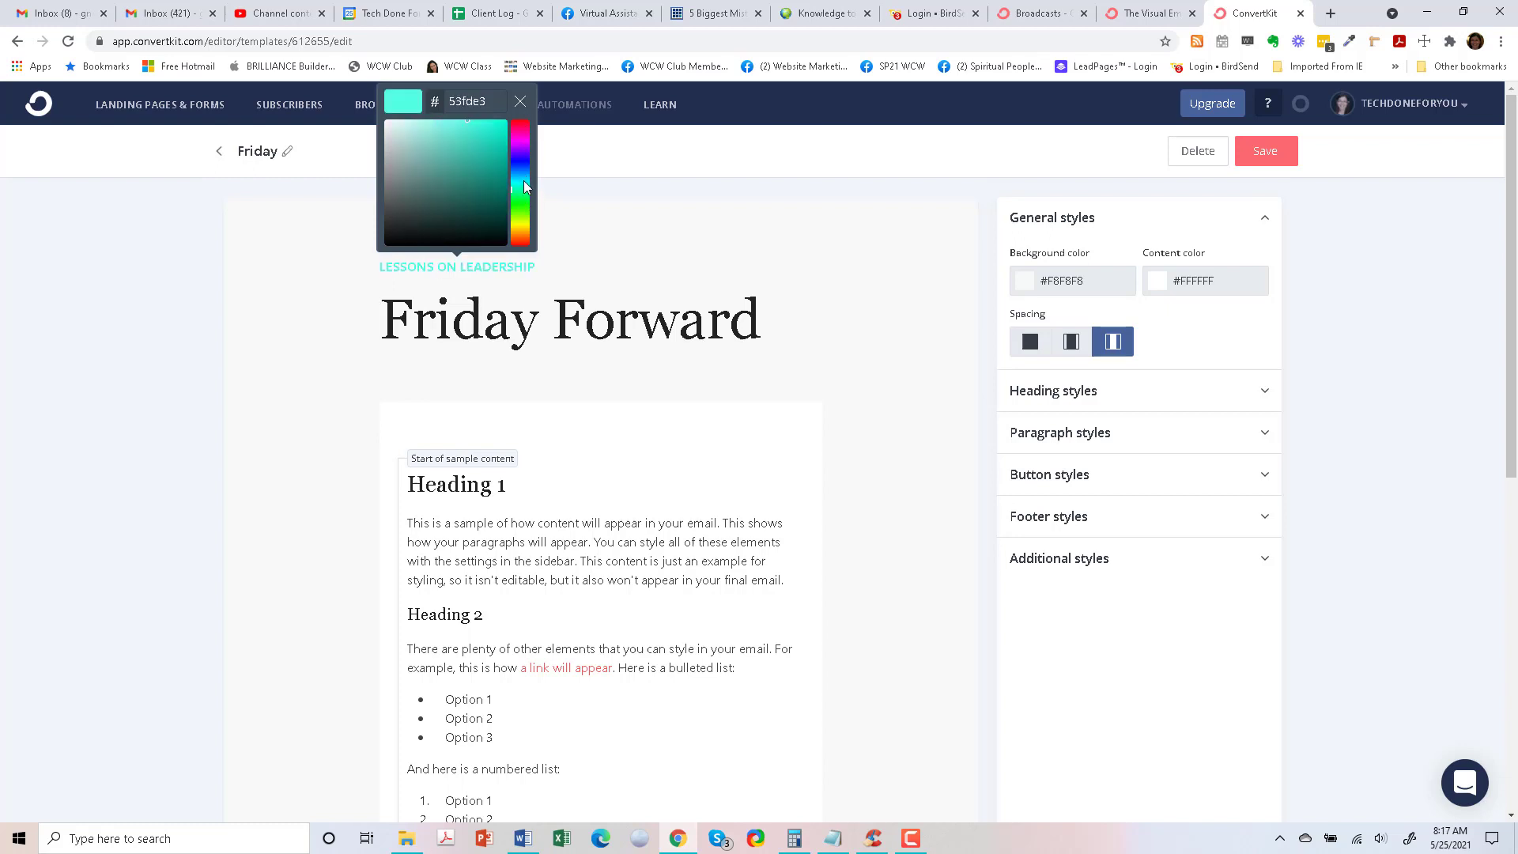
left_click(524, 177)
left_click(527, 168)
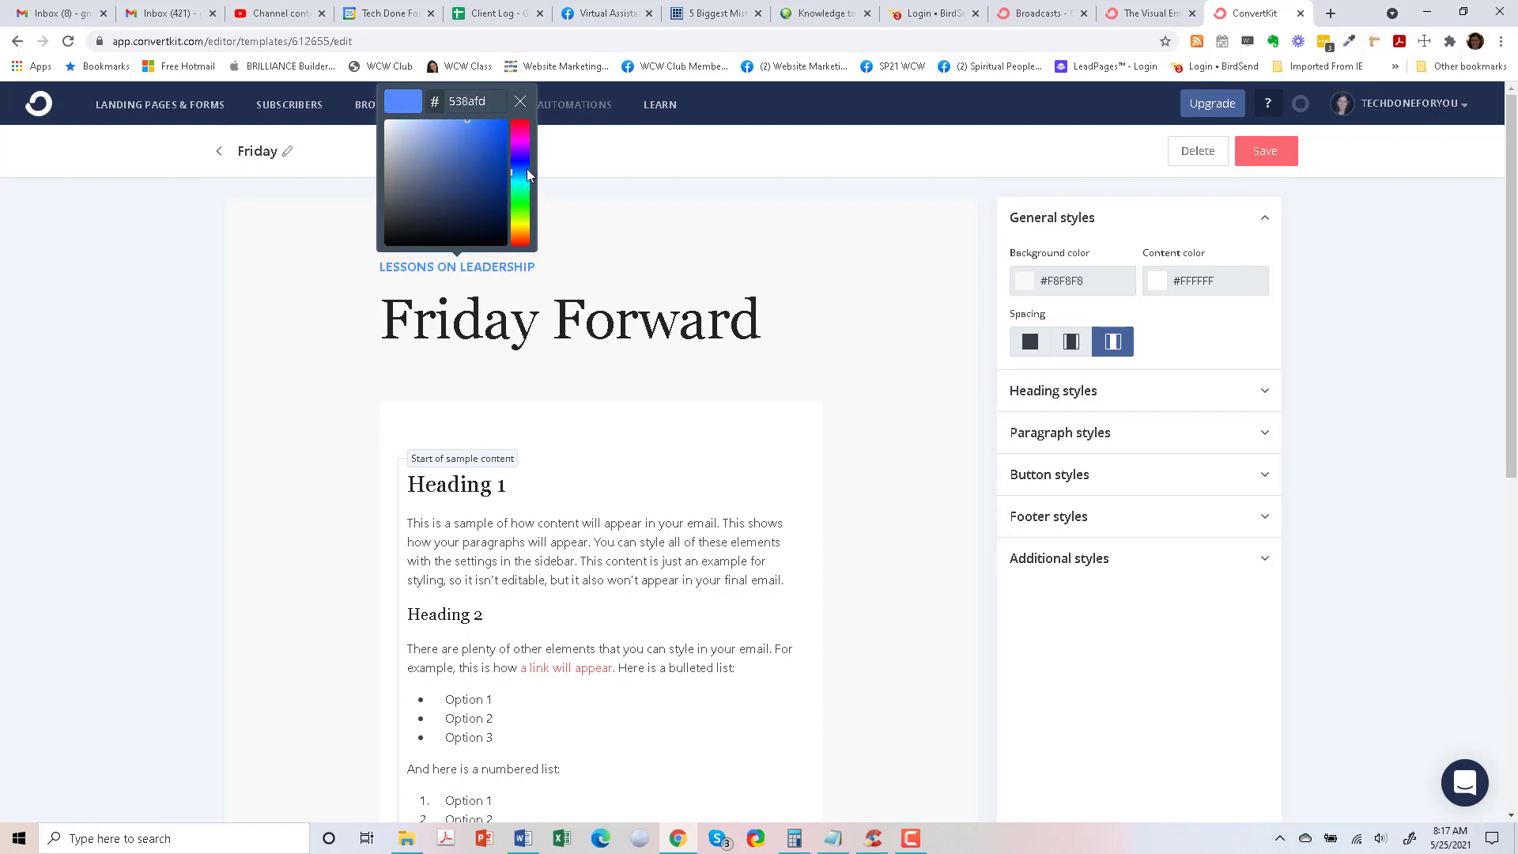
left_click(526, 158)
left_click(527, 151)
left_click(527, 136)
left_click(526, 126)
left_click_drag(528, 131, 527, 250)
double_click(487, 106)
left_click(521, 103)
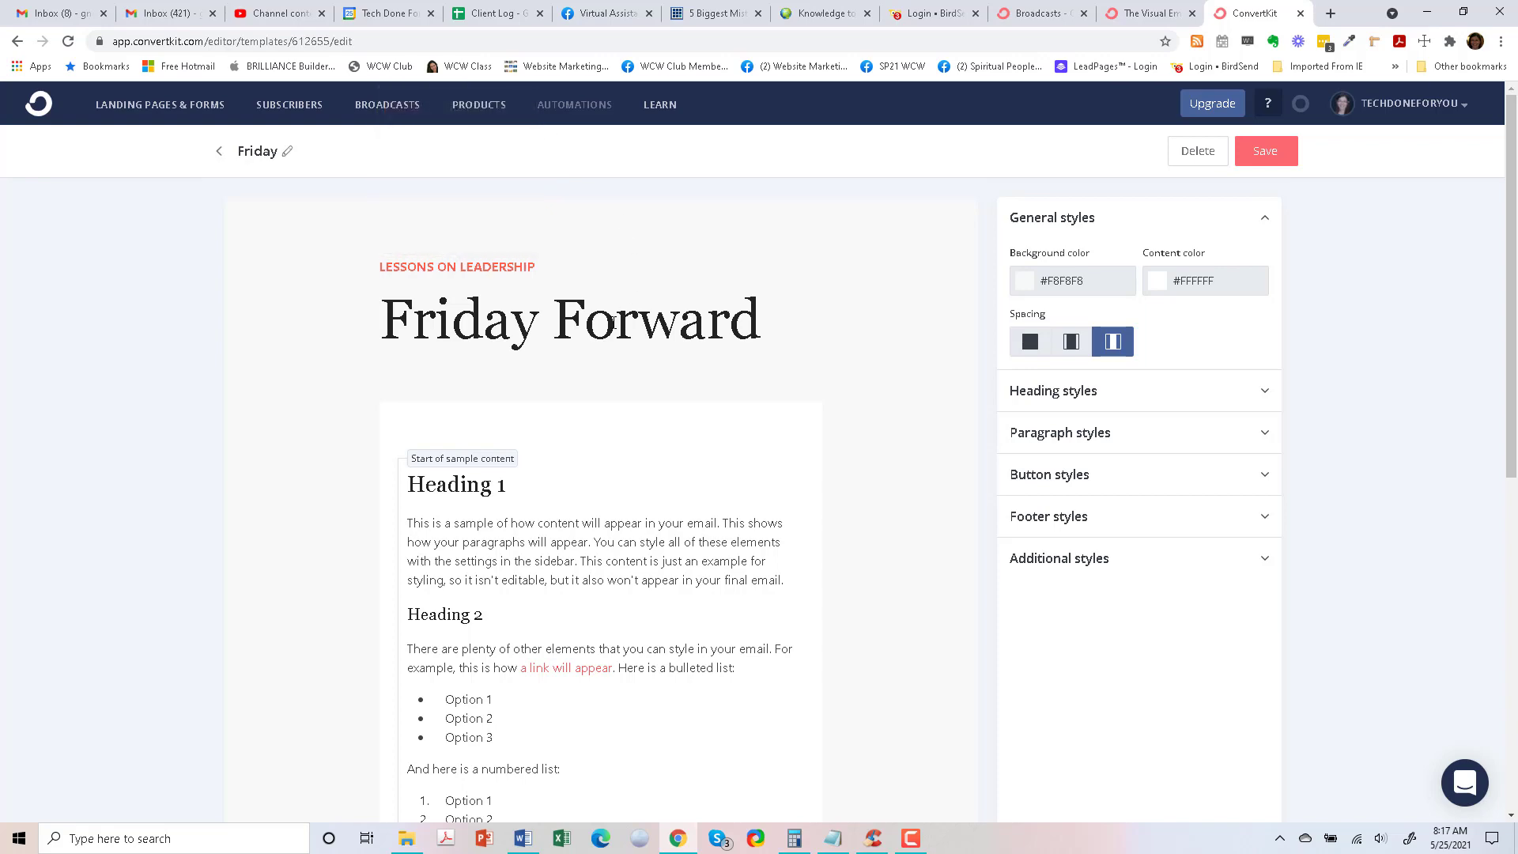
Insert an Image block above the sample content and browse the computer for the image
scroll(613, 323, "down", 4)
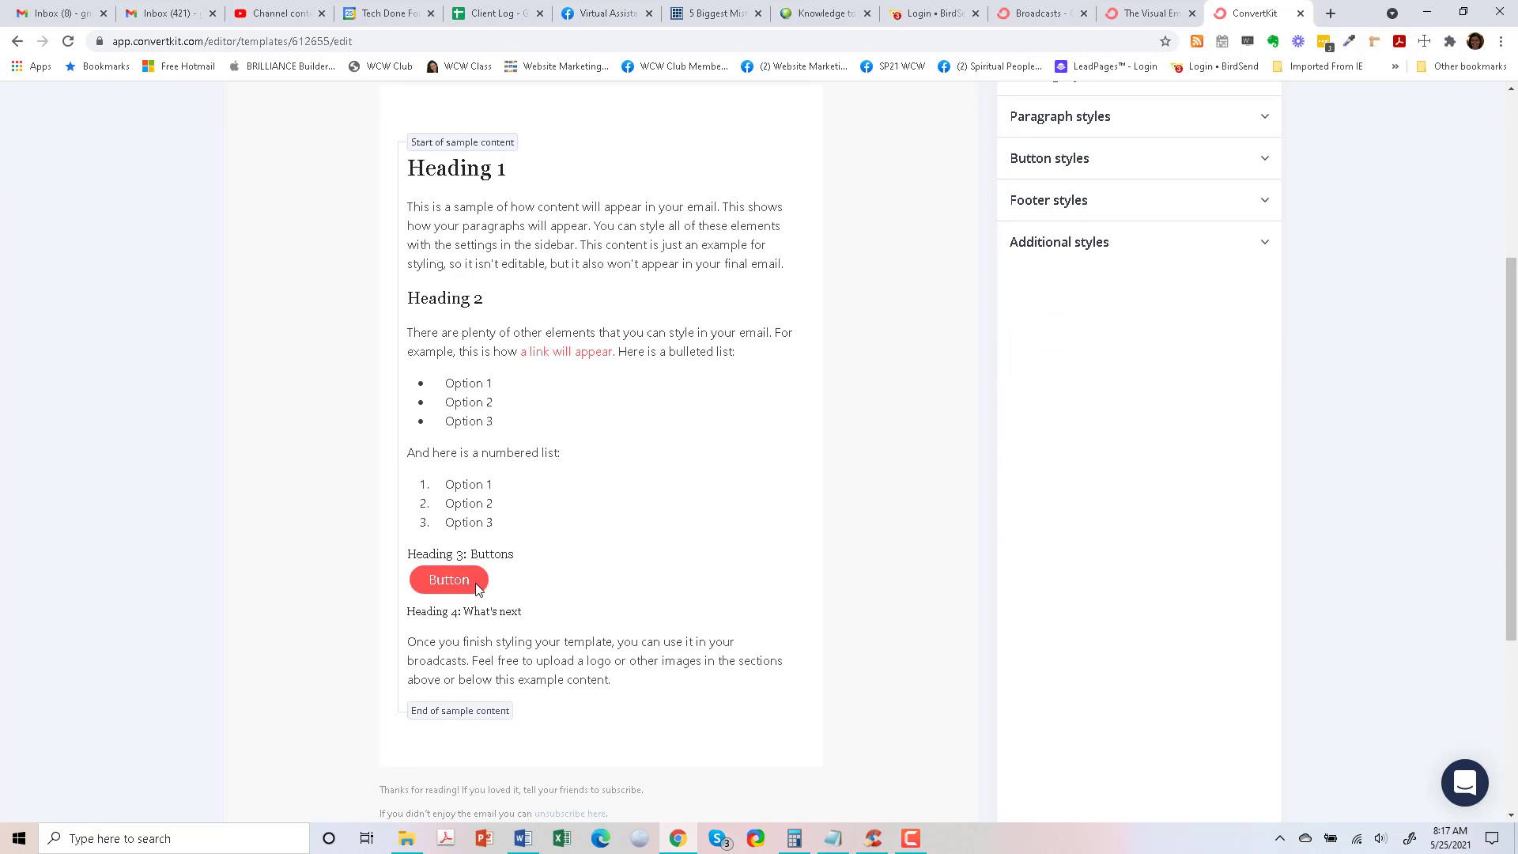
scroll(625, 411, "up", 4)
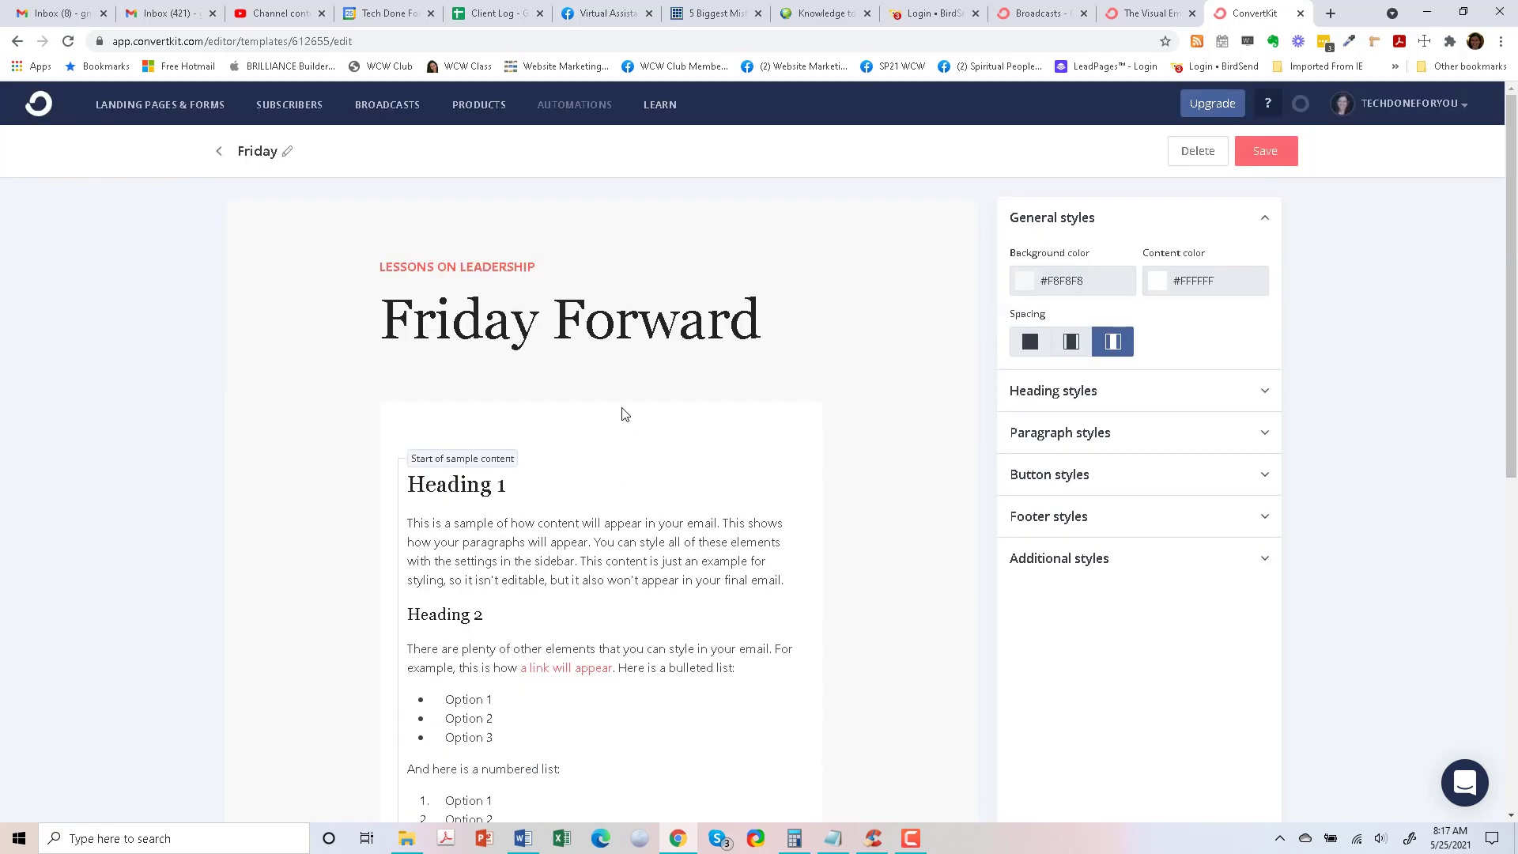
scroll(464, 261, "down", 3)
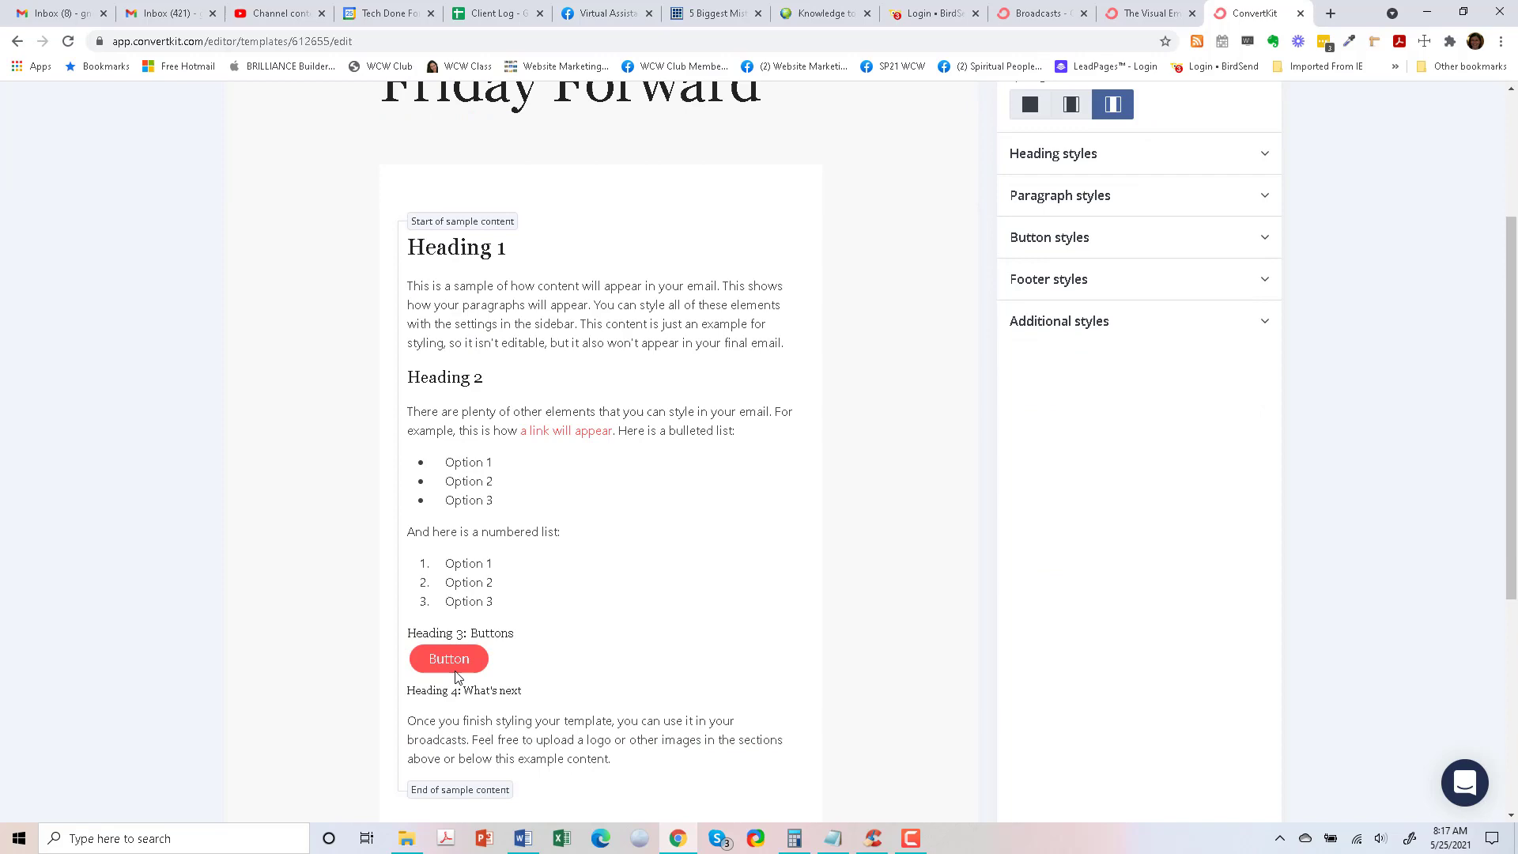
scroll(533, 498, "up", 4)
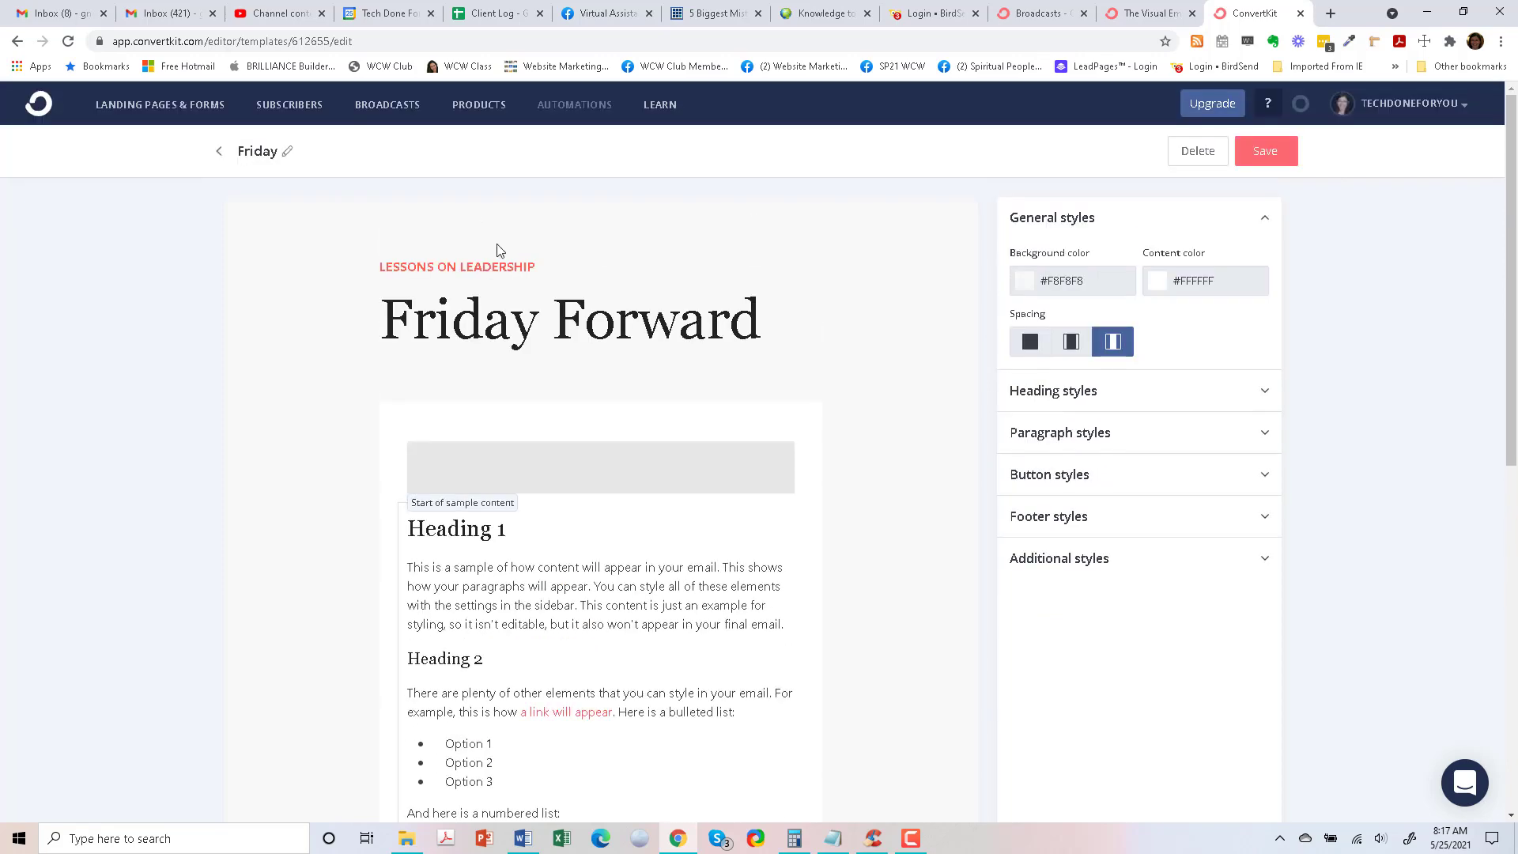
scroll(514, 494, "down", 2)
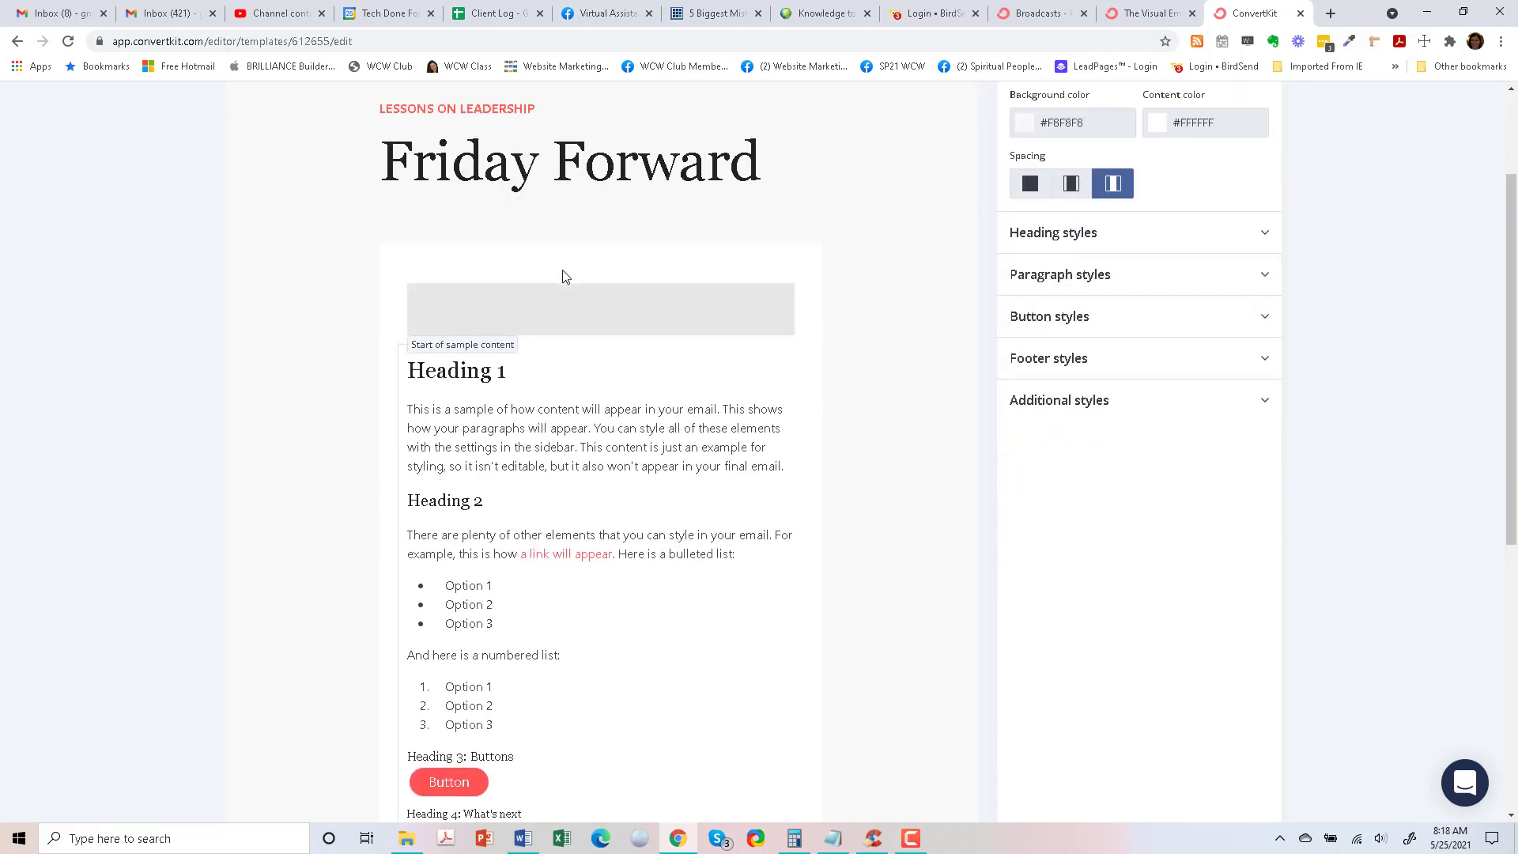
left_click(519, 315)
left_click(384, 306)
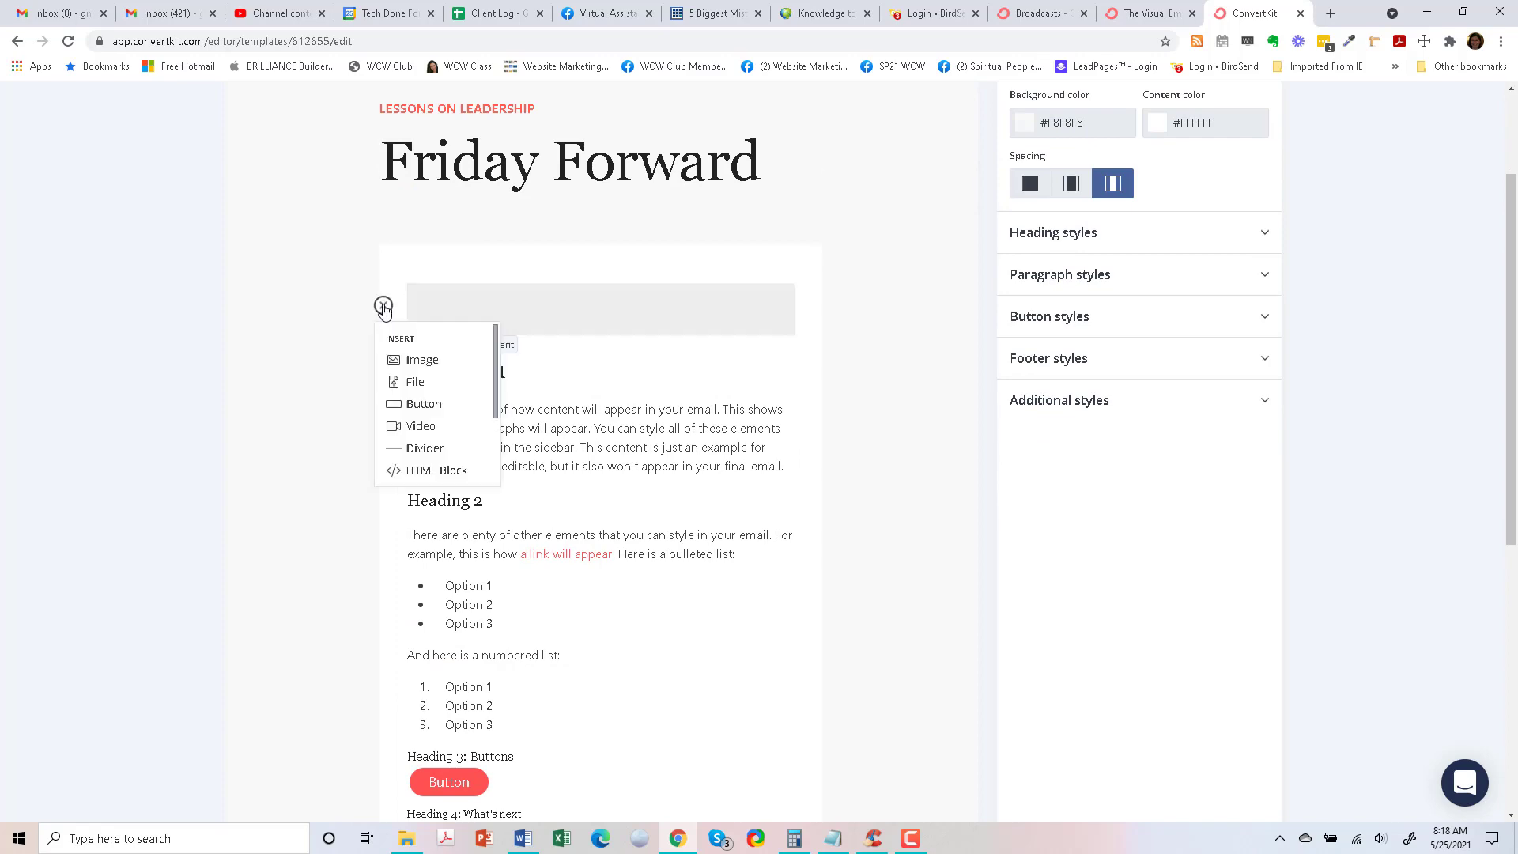
left_click(434, 361)
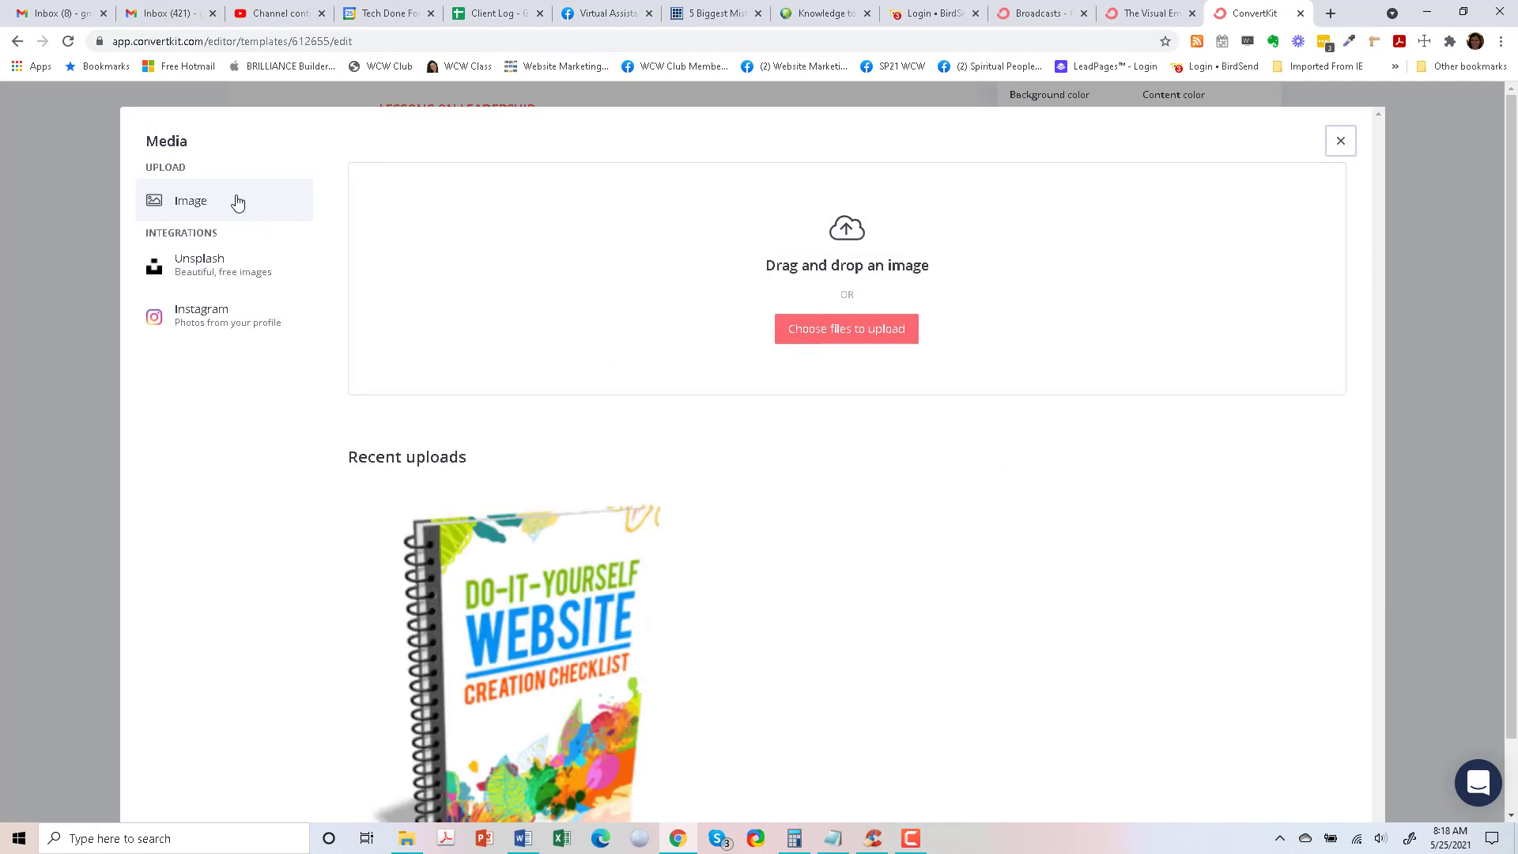
scroll(704, 332, "down", 1)
scroll(708, 340, "up", 1)
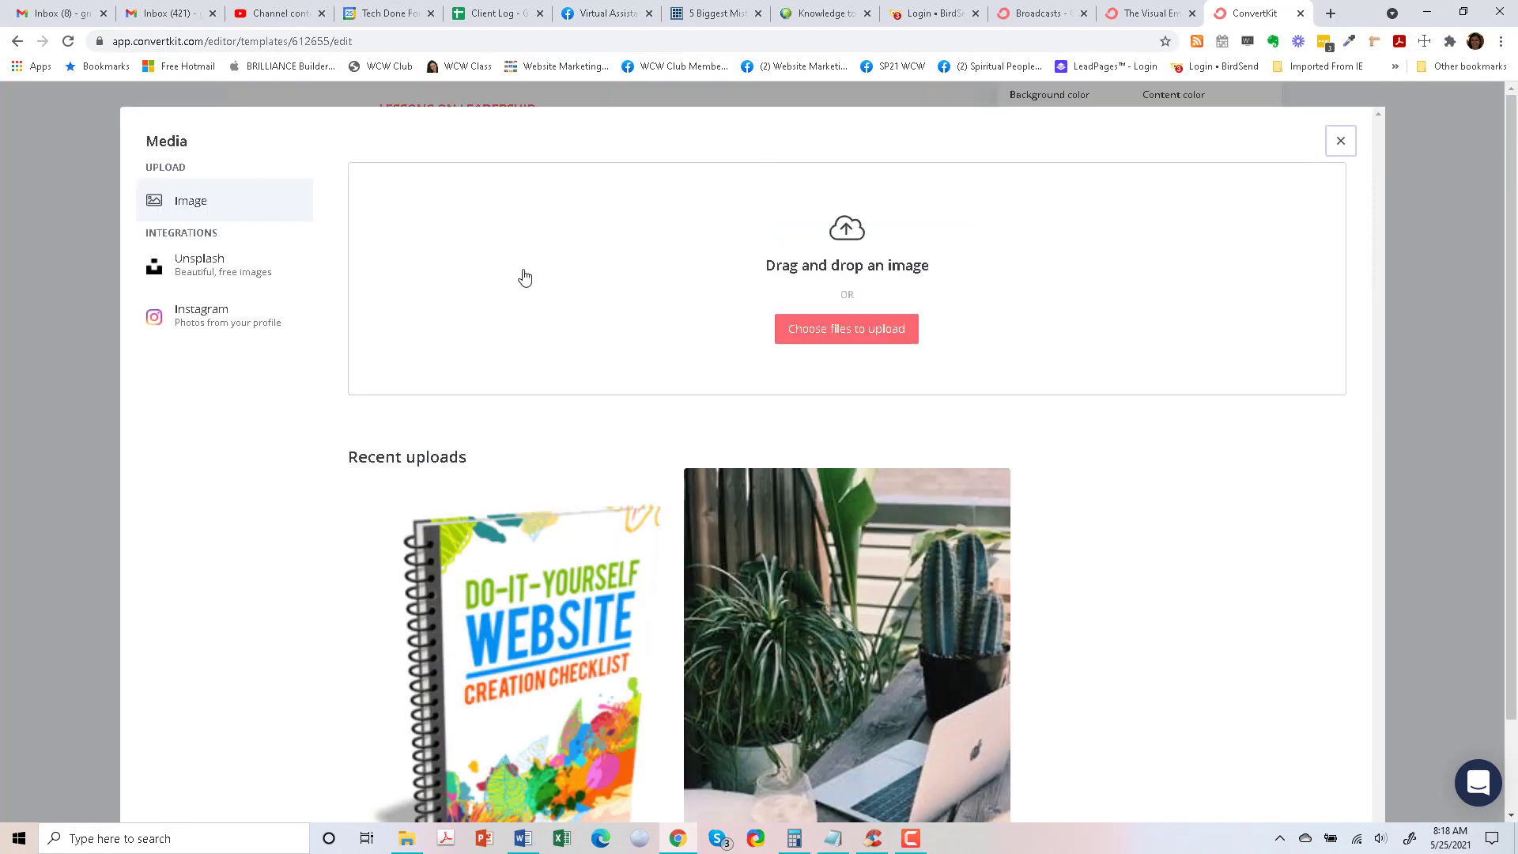
left_click(833, 324)
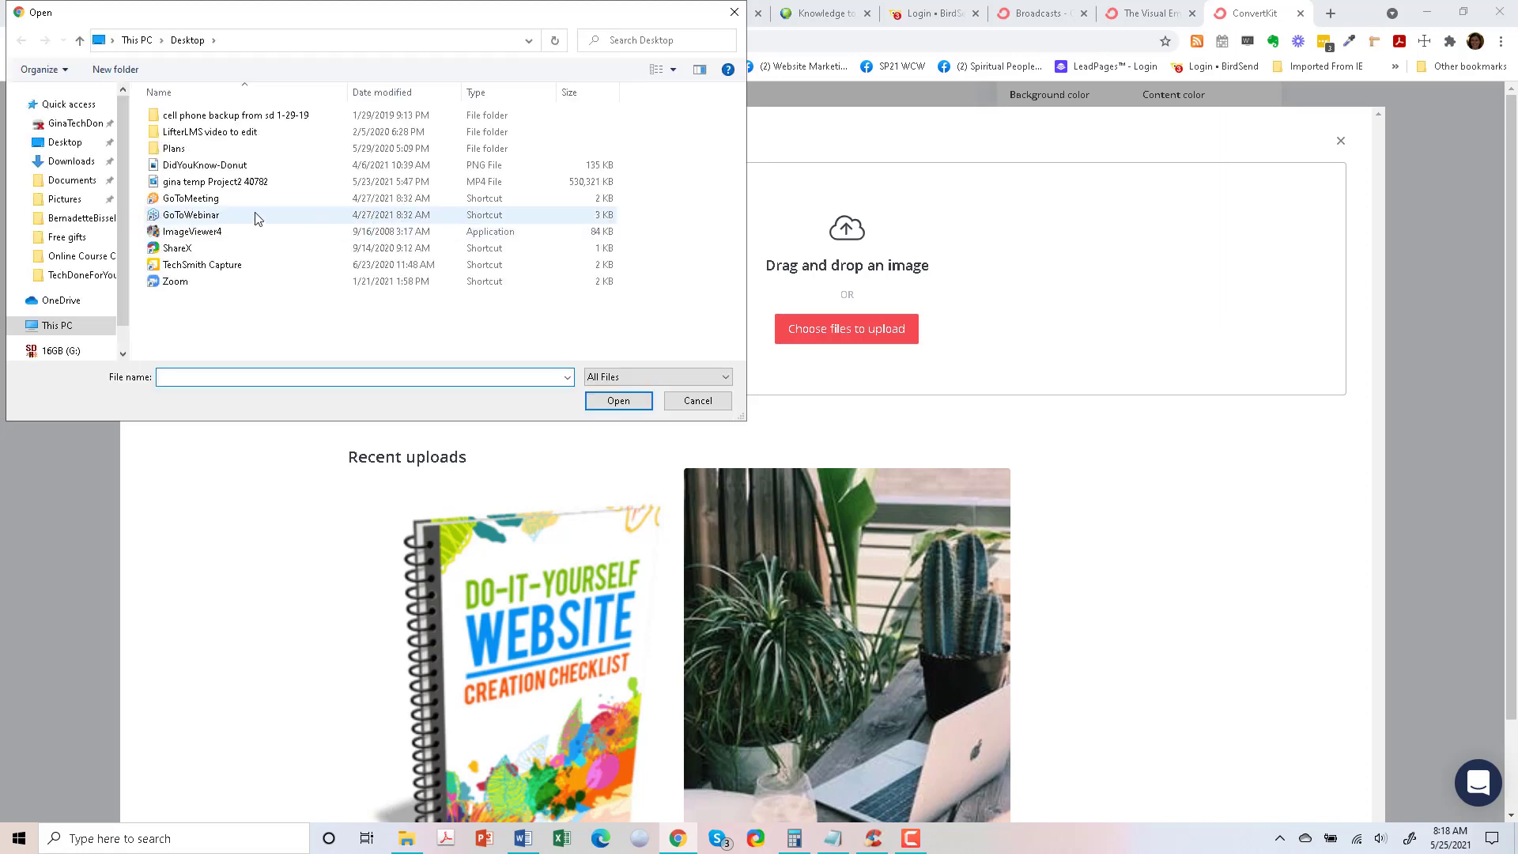
Upload TechDoneForYoulogo-banner-1024x219 from the TechDoneForYou > Online Course Creators Challenge folder
left_click(78, 275)
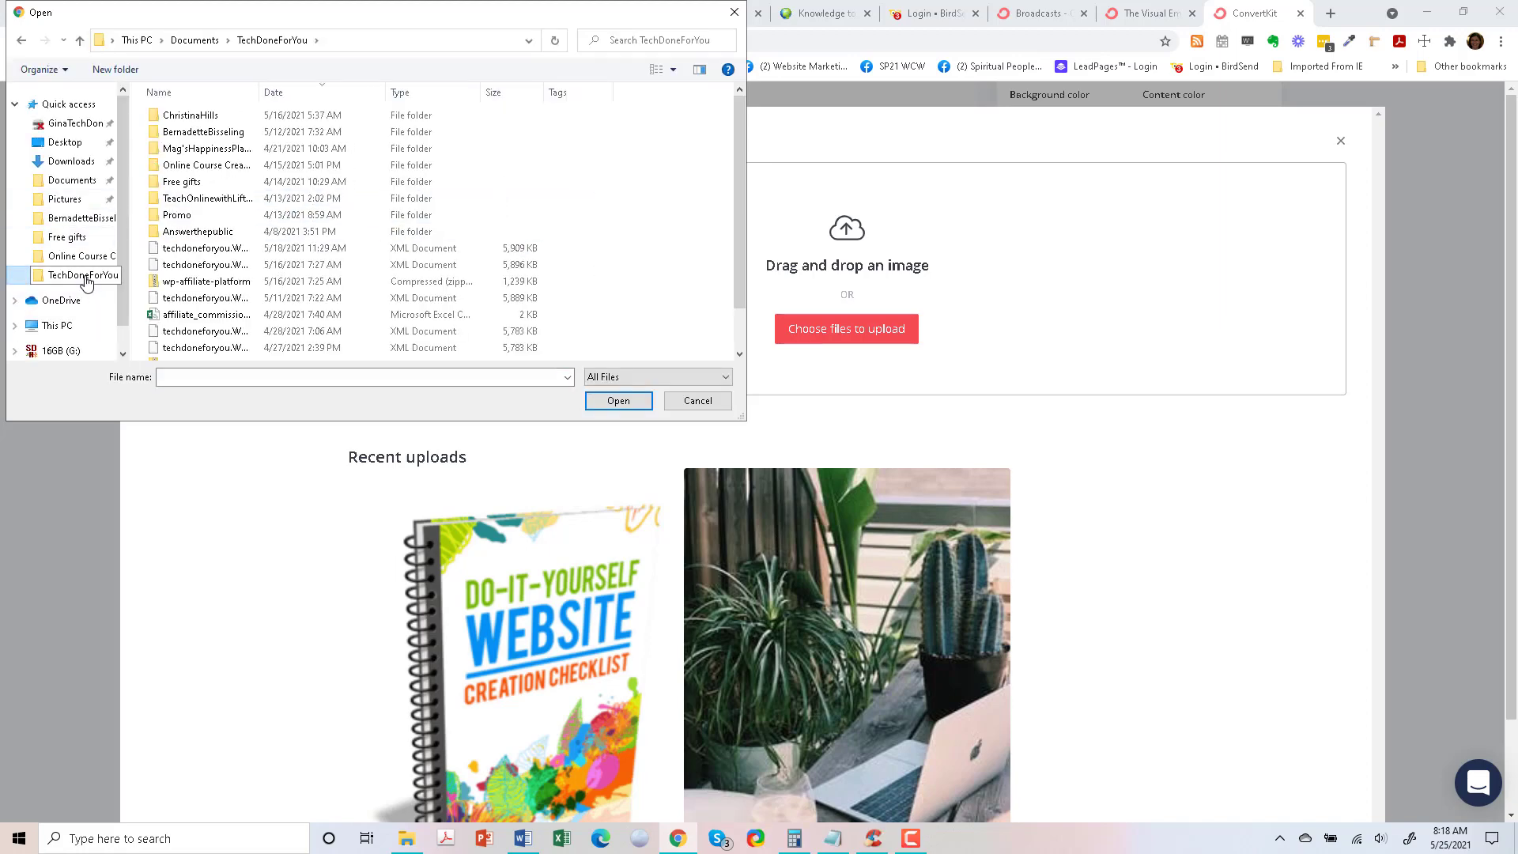
scroll(341, 229, "down", 1)
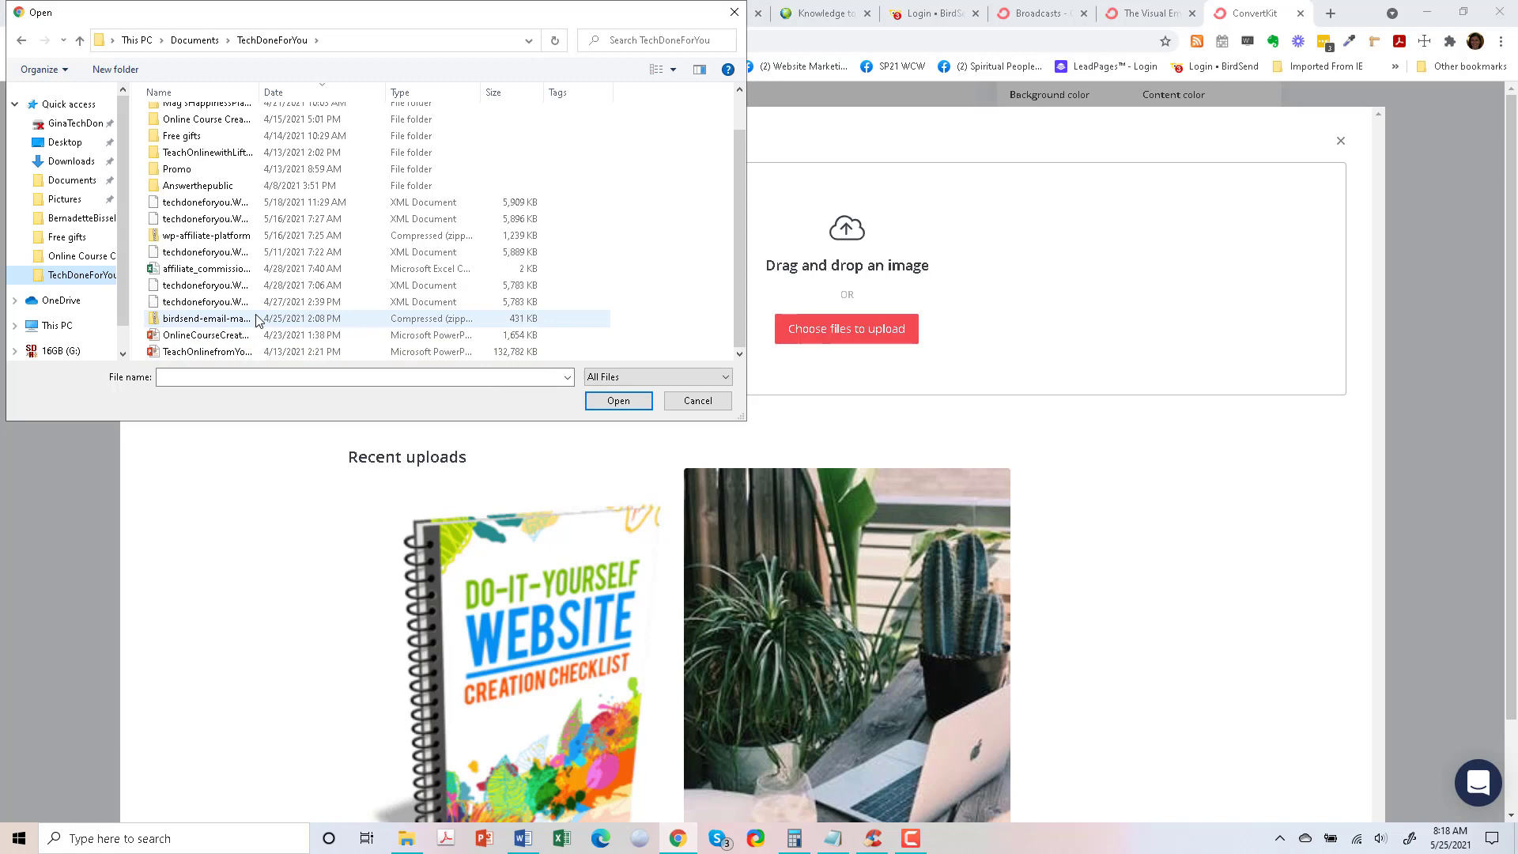
scroll(254, 322, "up", 1)
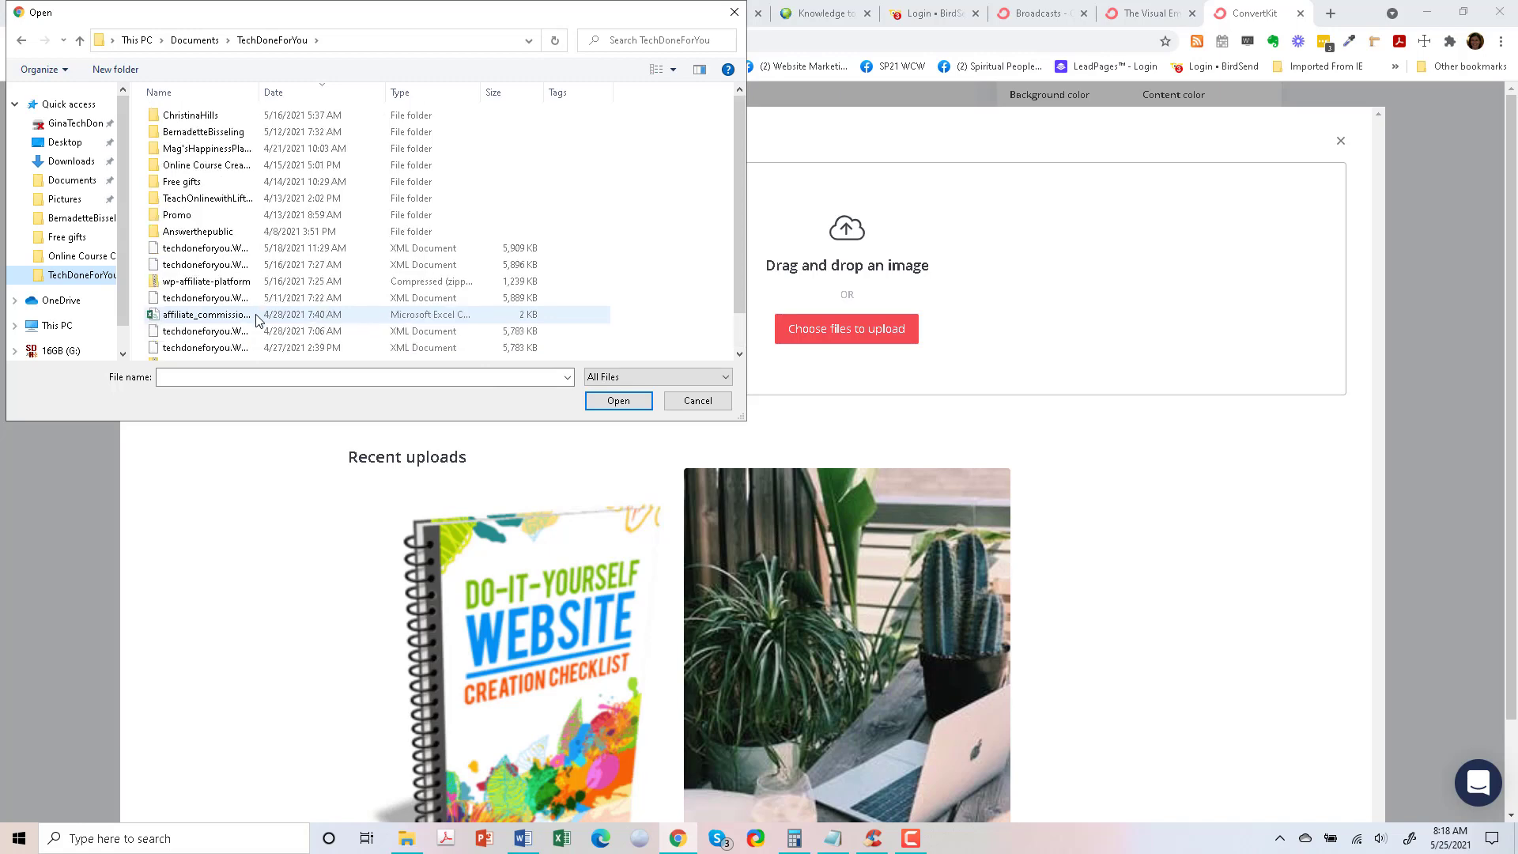
double_click(234, 171)
scroll(330, 227, "down", 3)
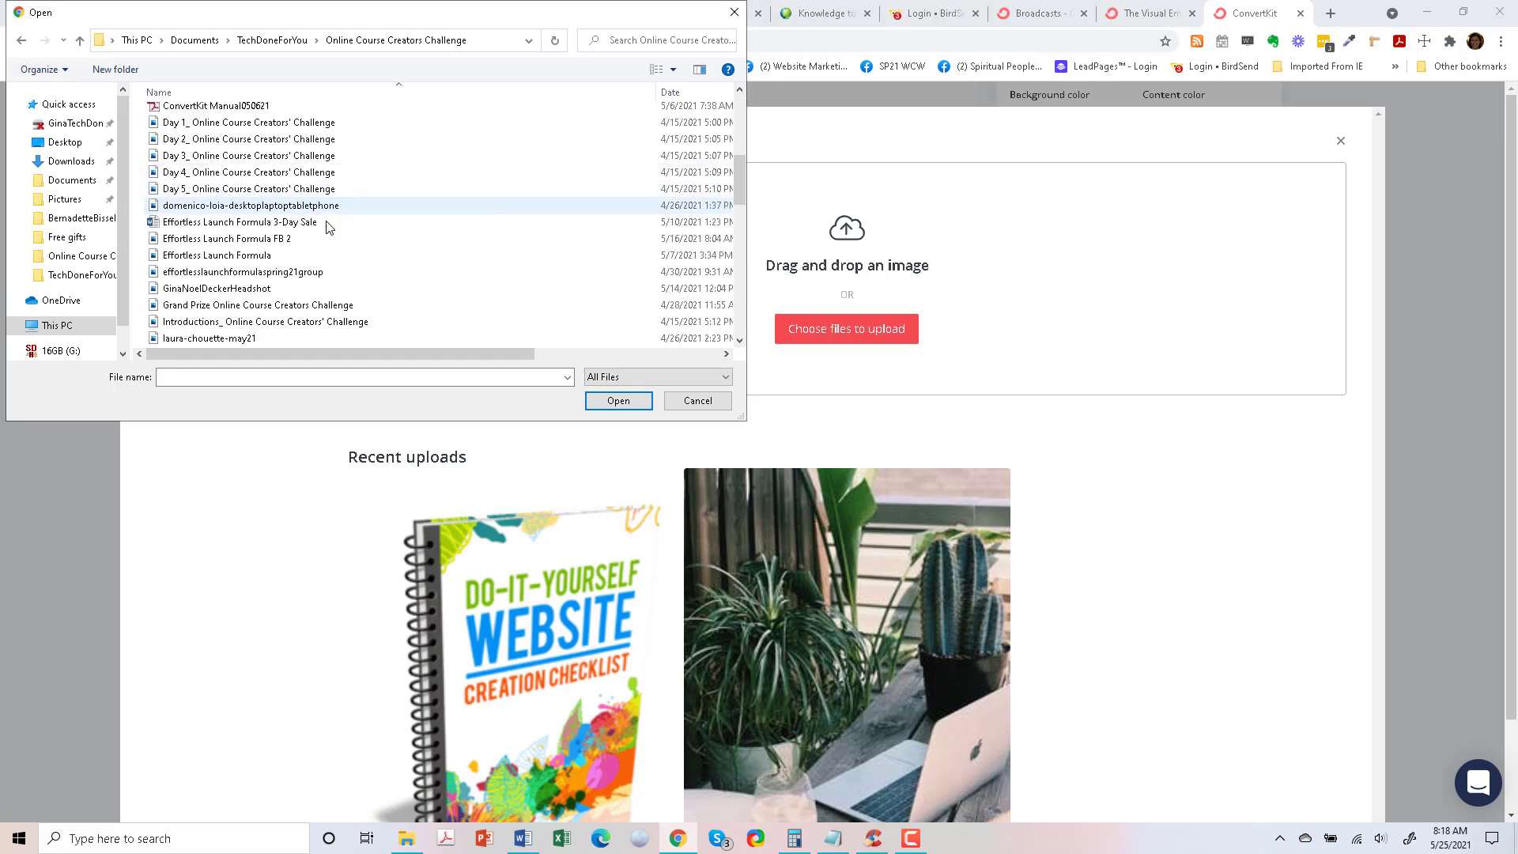
left_click(226, 93)
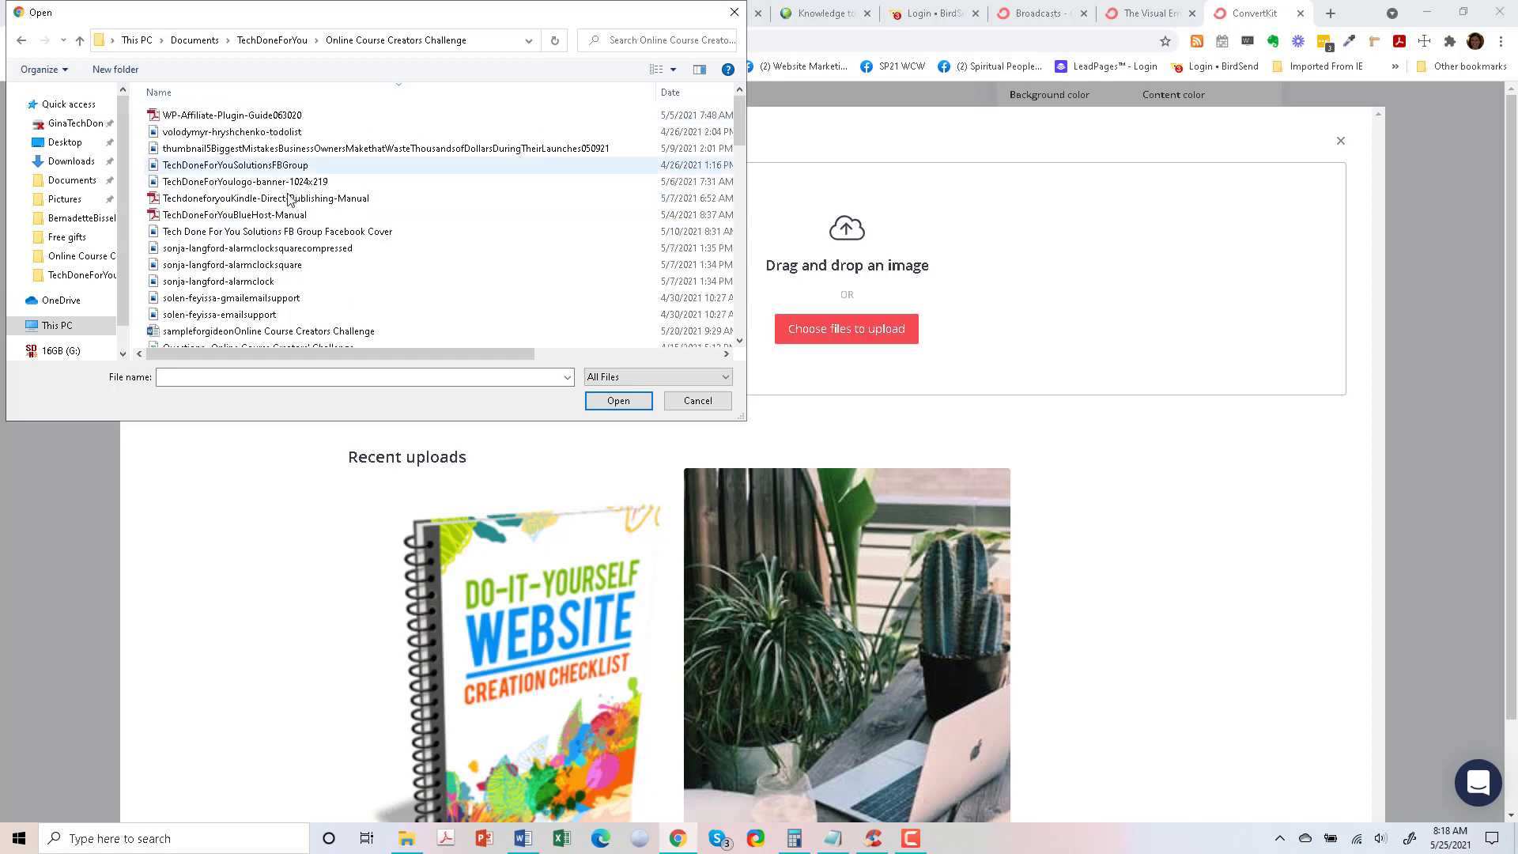
scroll(289, 199, "down", 10)
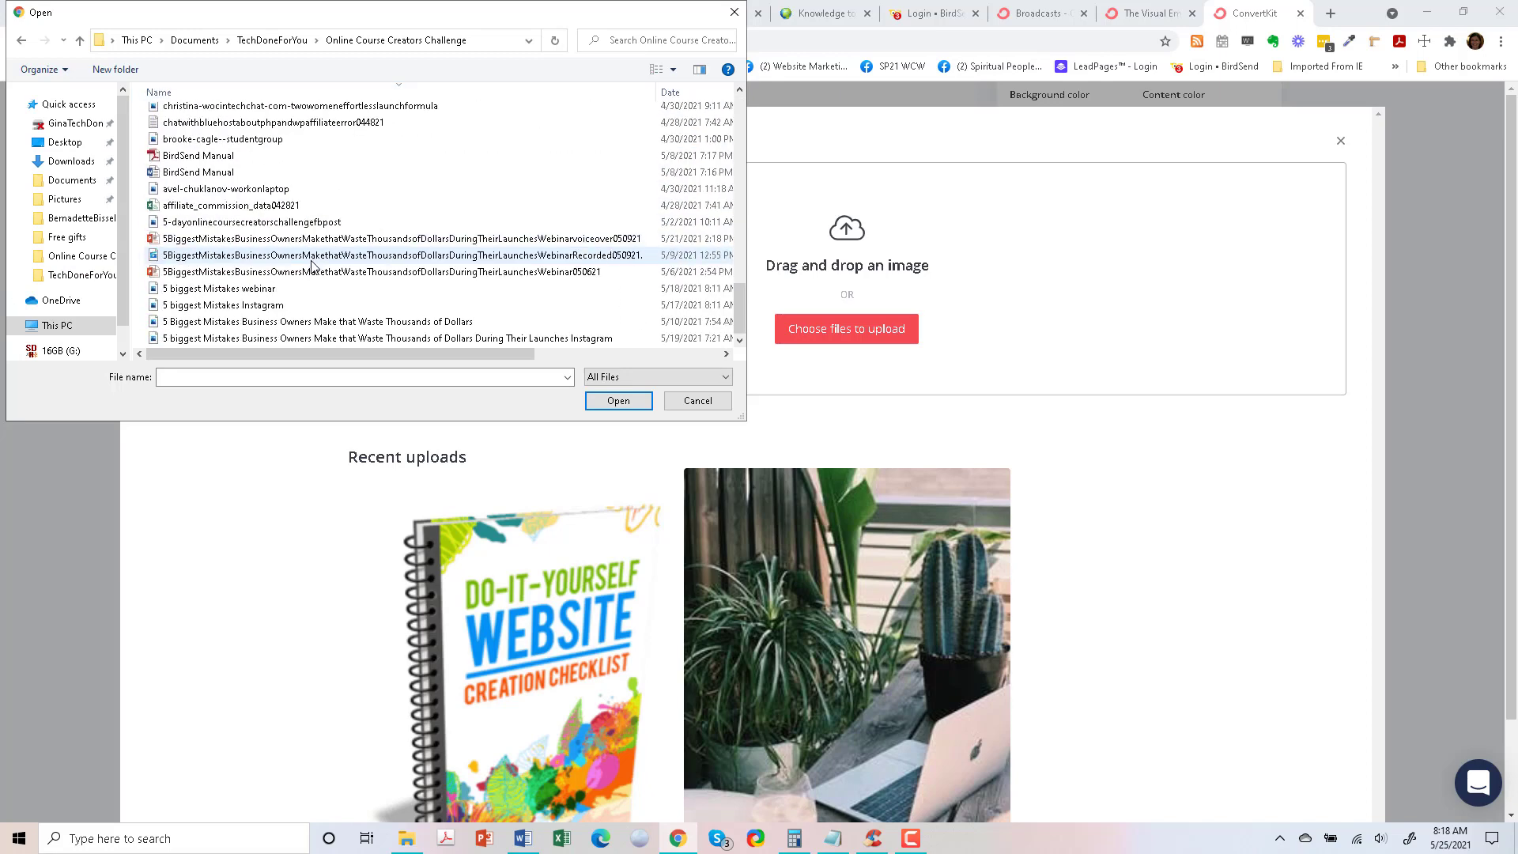
scroll(312, 265, "up", 14)
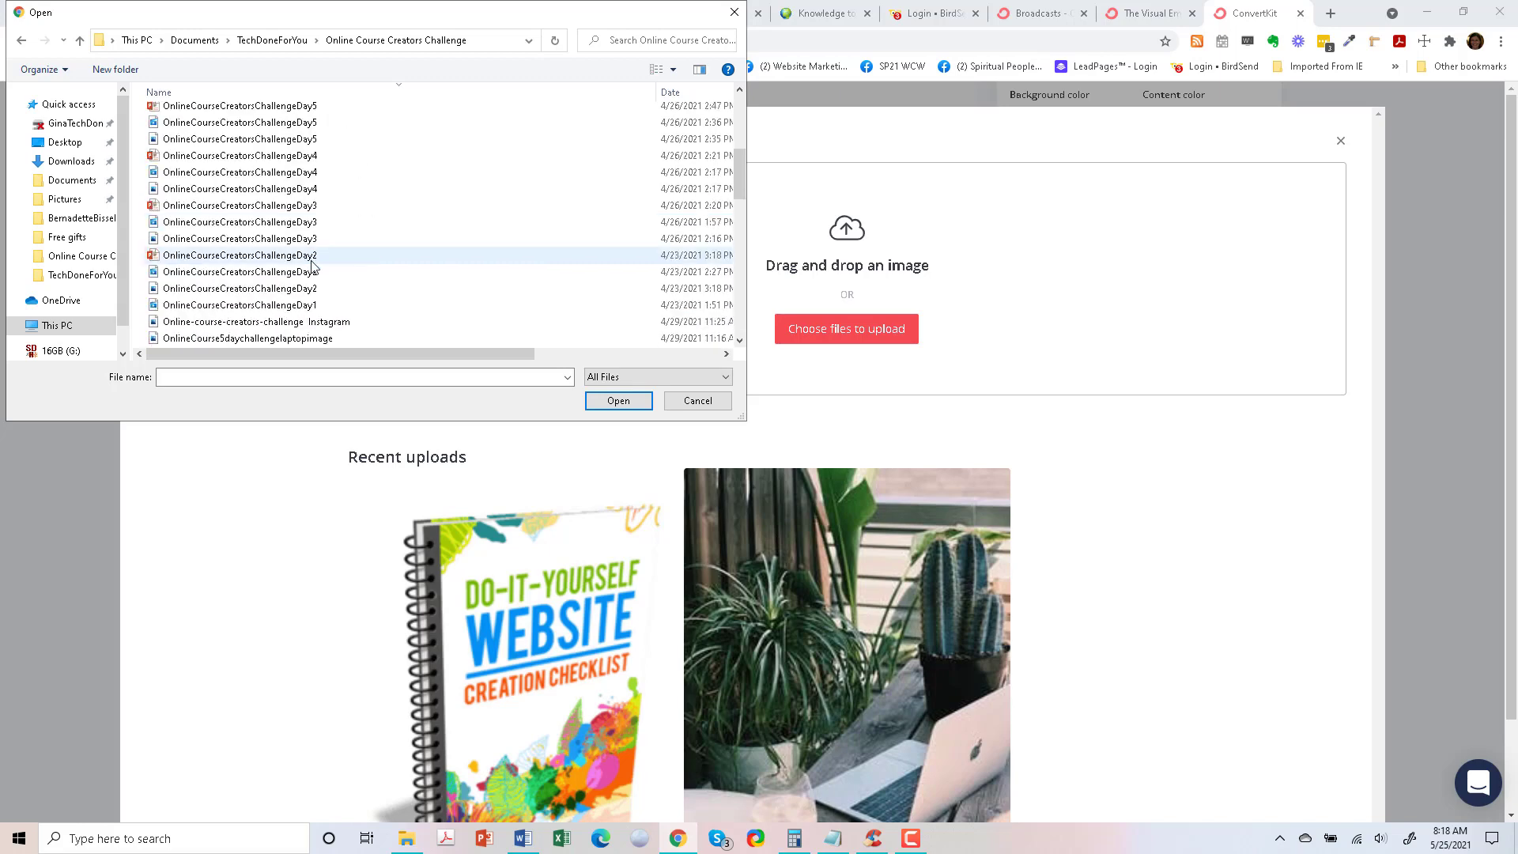
scroll(311, 265, "up", 10)
scroll(313, 263, "down", 5)
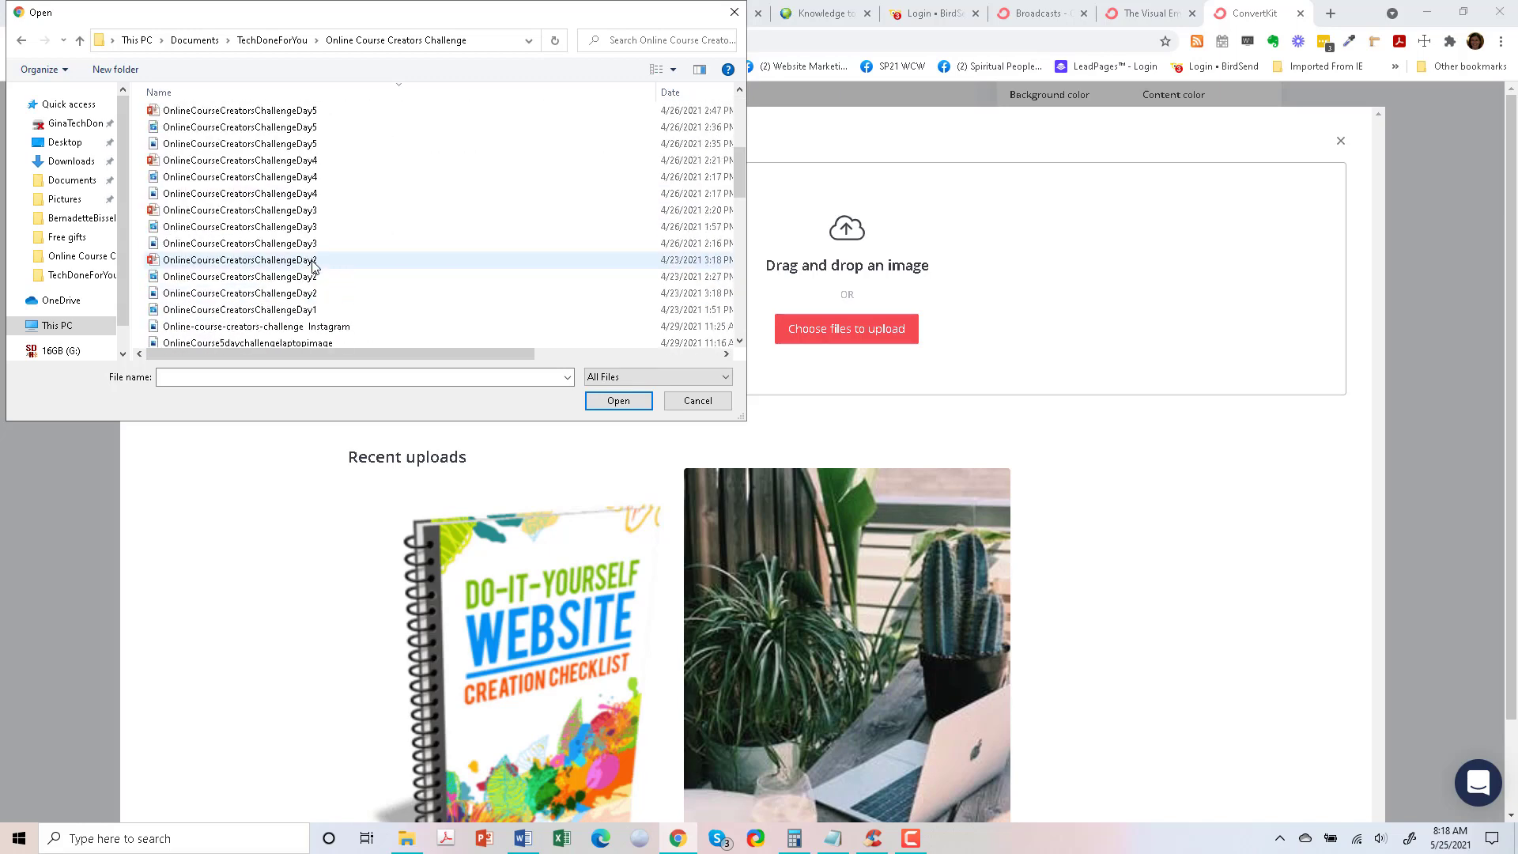
scroll(315, 253, "up", 4)
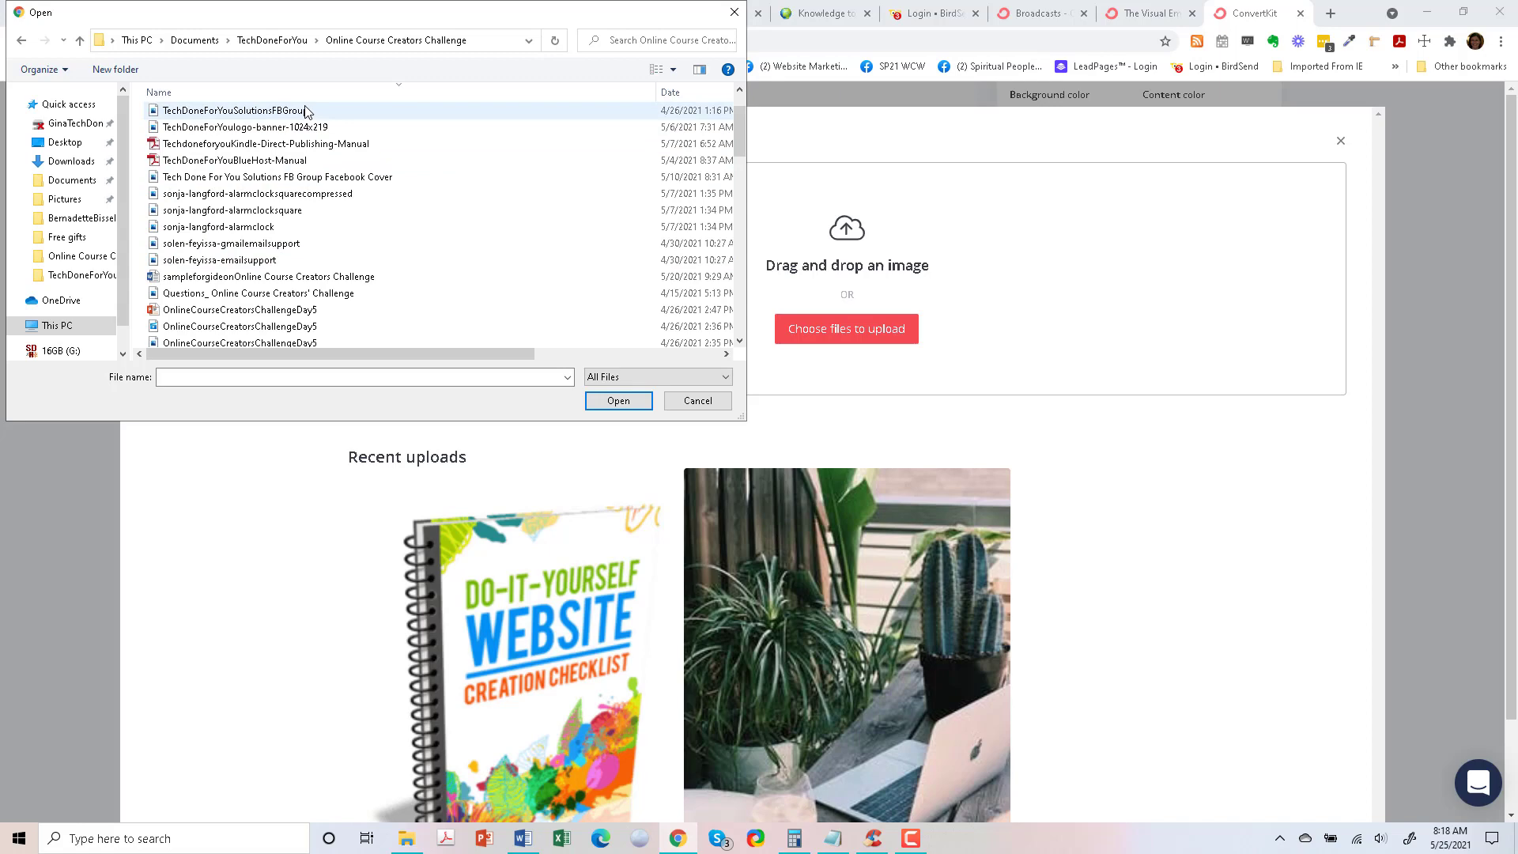
left_click(324, 131)
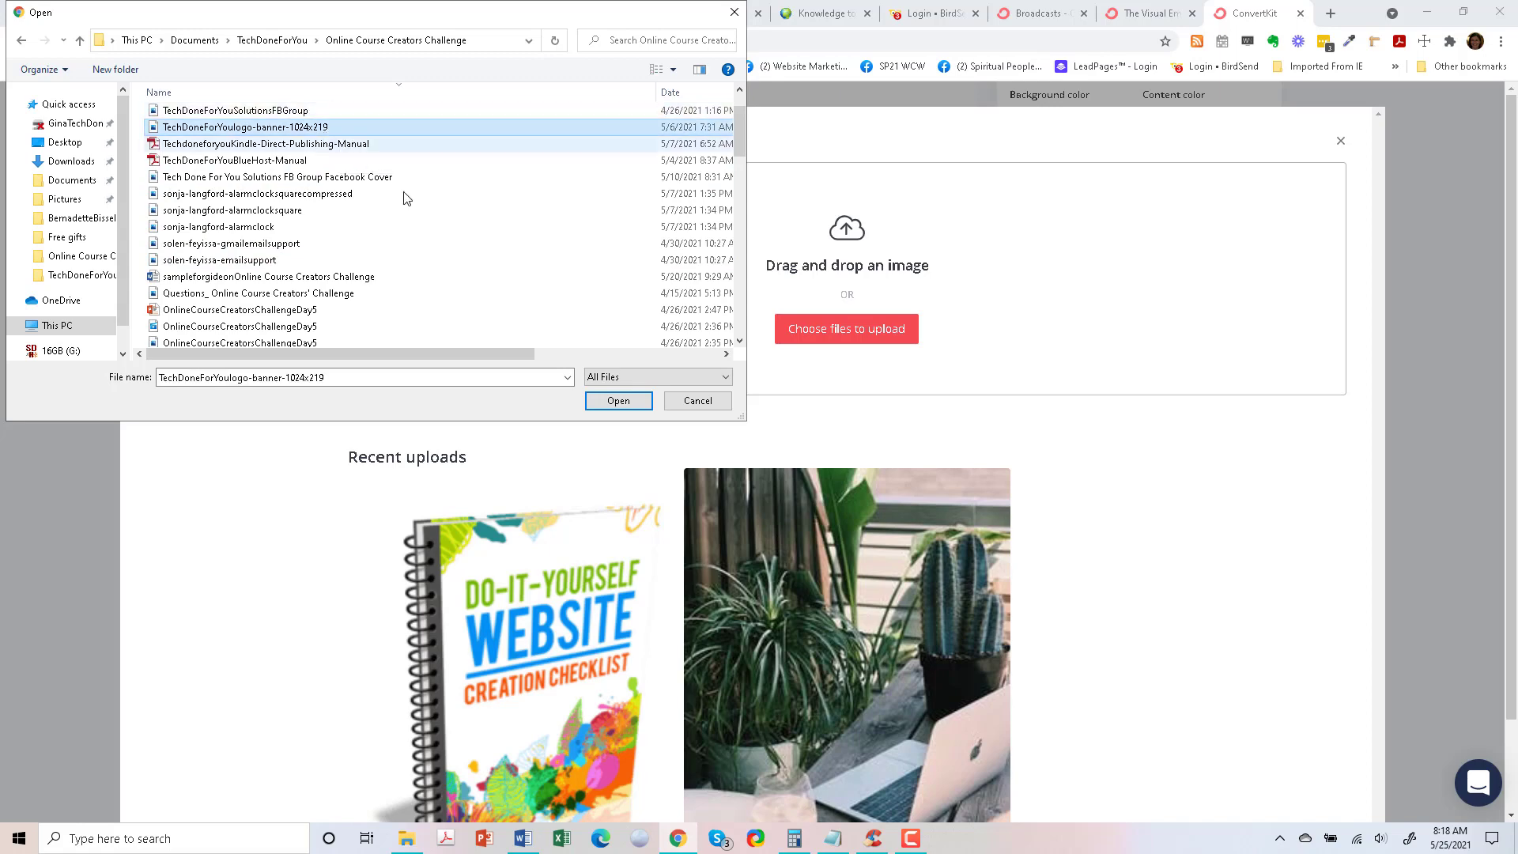
left_click(623, 397)
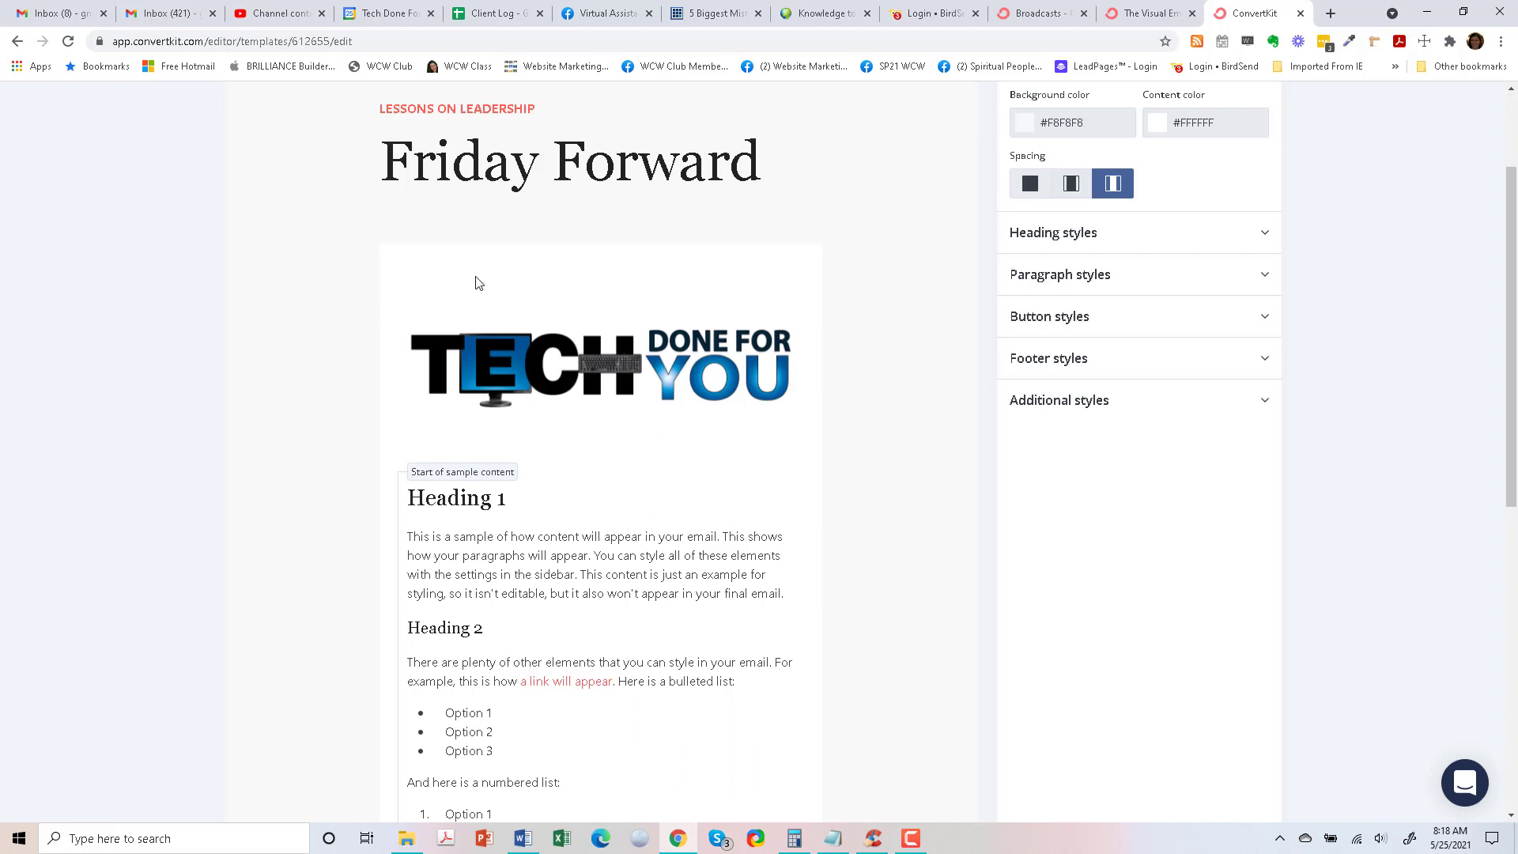
Save the template with the new logo at the top
scroll(733, 569, "down", 5)
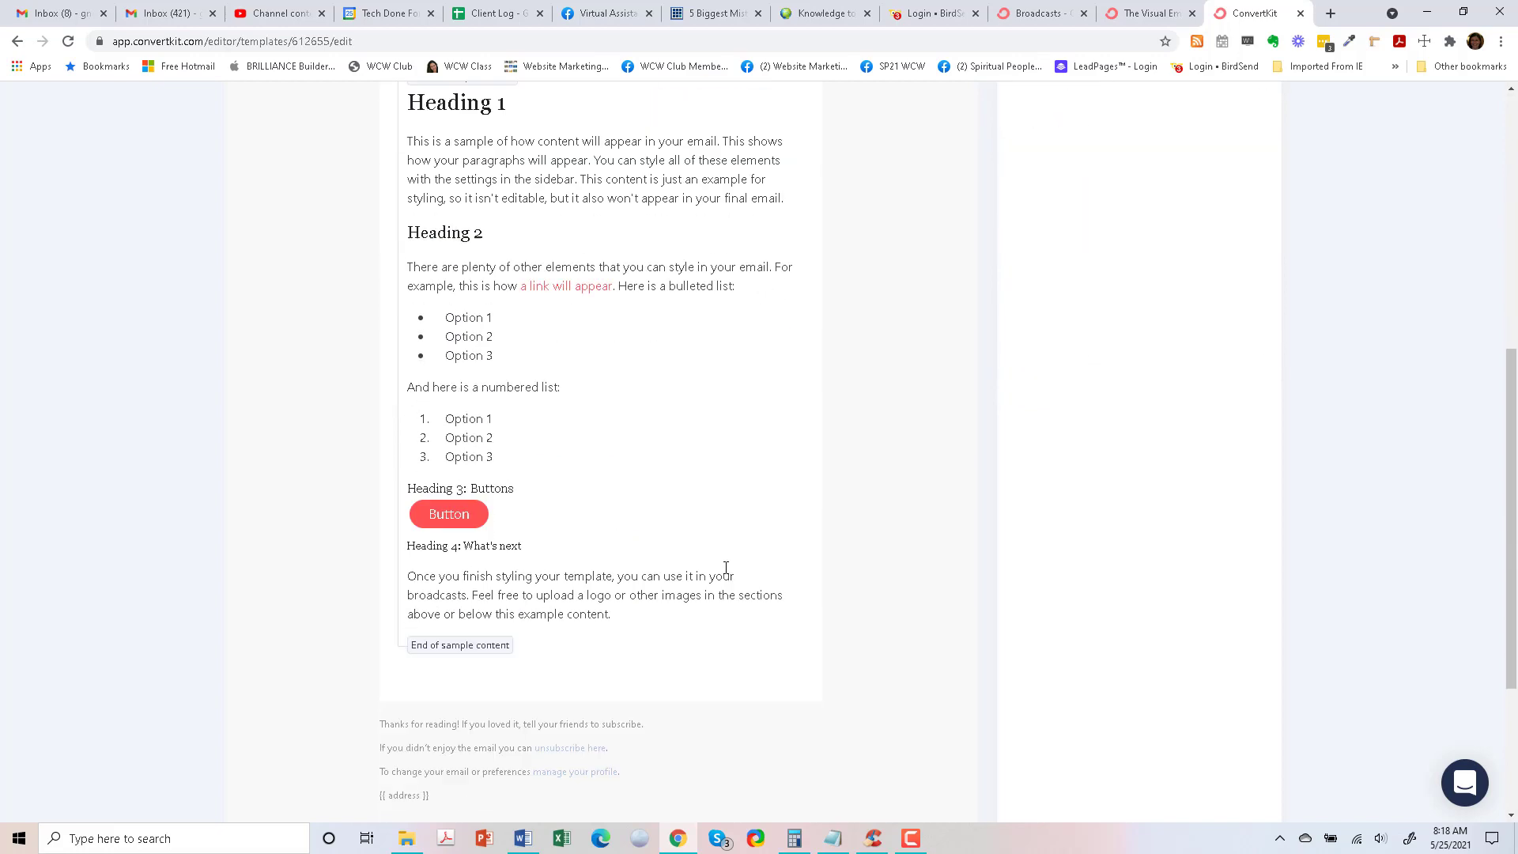
scroll(725, 568, "down", 1)
scroll(726, 568, "up", 8)
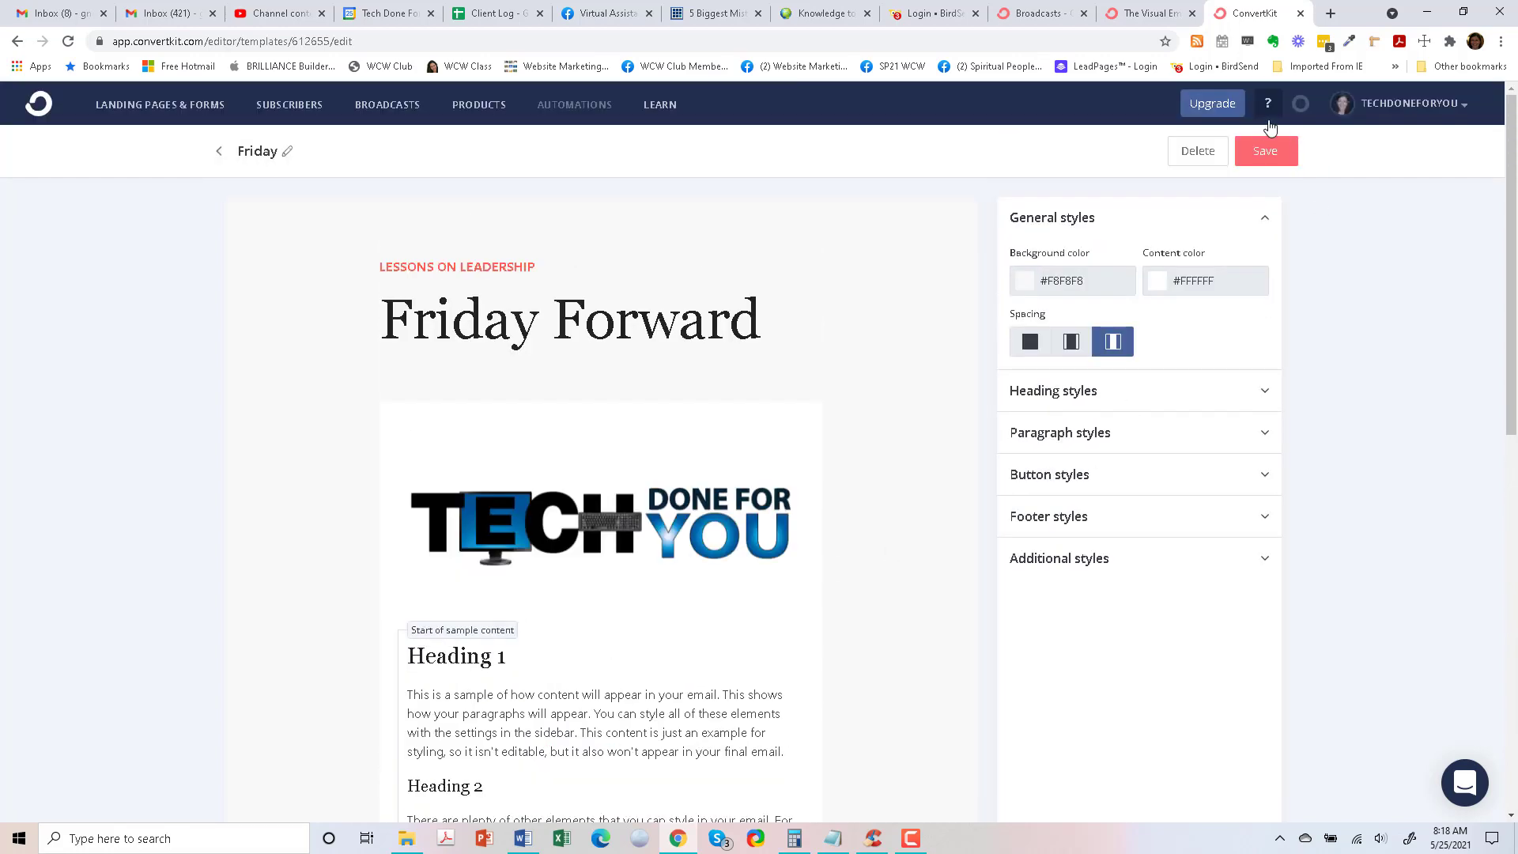
left_click(1265, 151)
Rename the template from Friday to 'Techdoneforyou Email Template' and save it
left_click(1268, 155)
left_click(285, 150)
left_click_drag(279, 152, 216, 151)
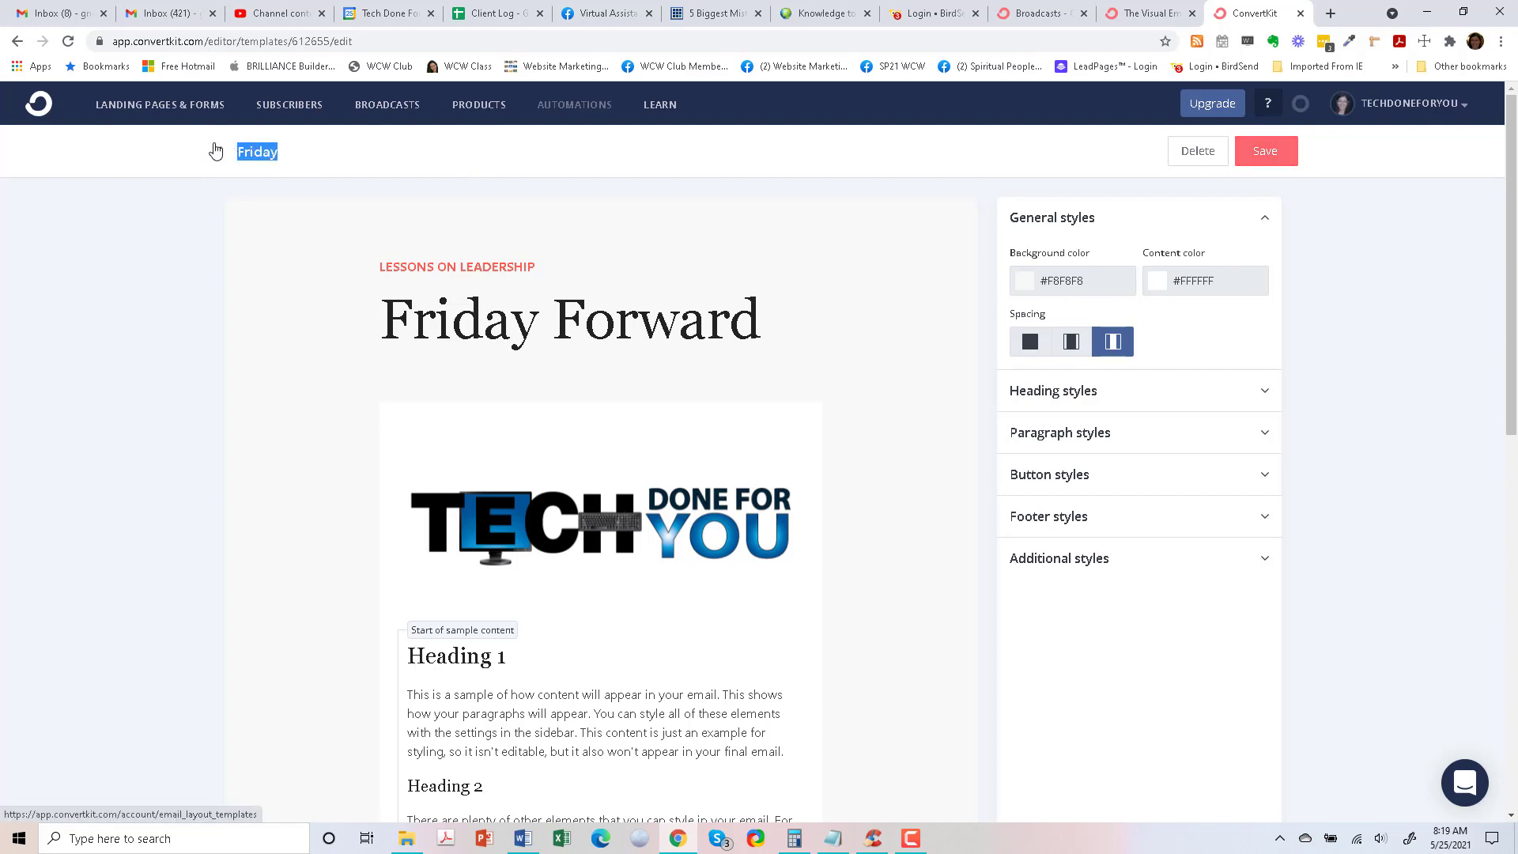
type("Tec")
type("hdoneforyo")
type("u Email Template")
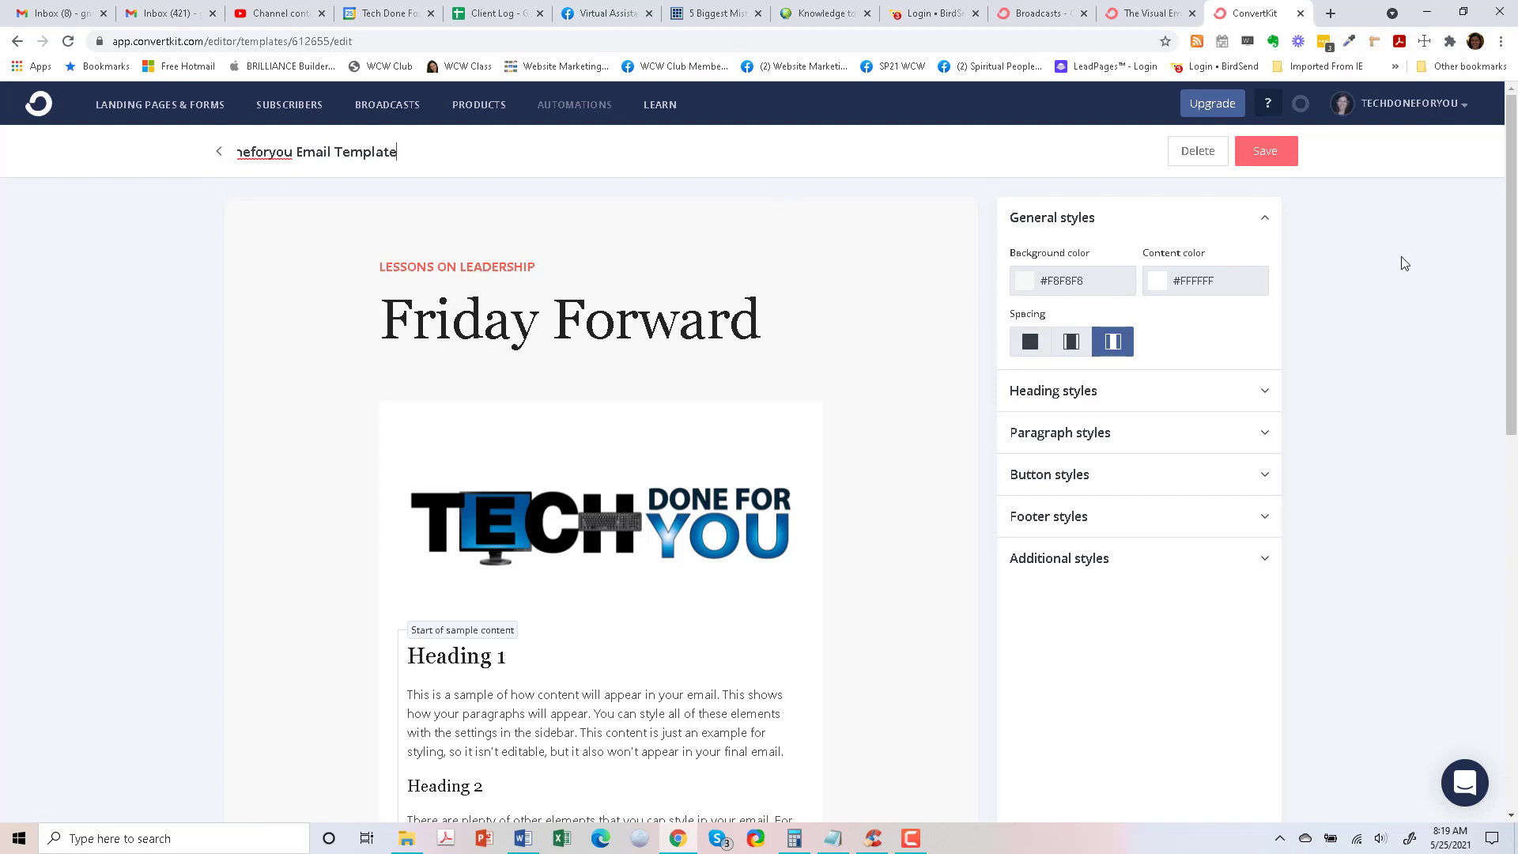
key("Return")
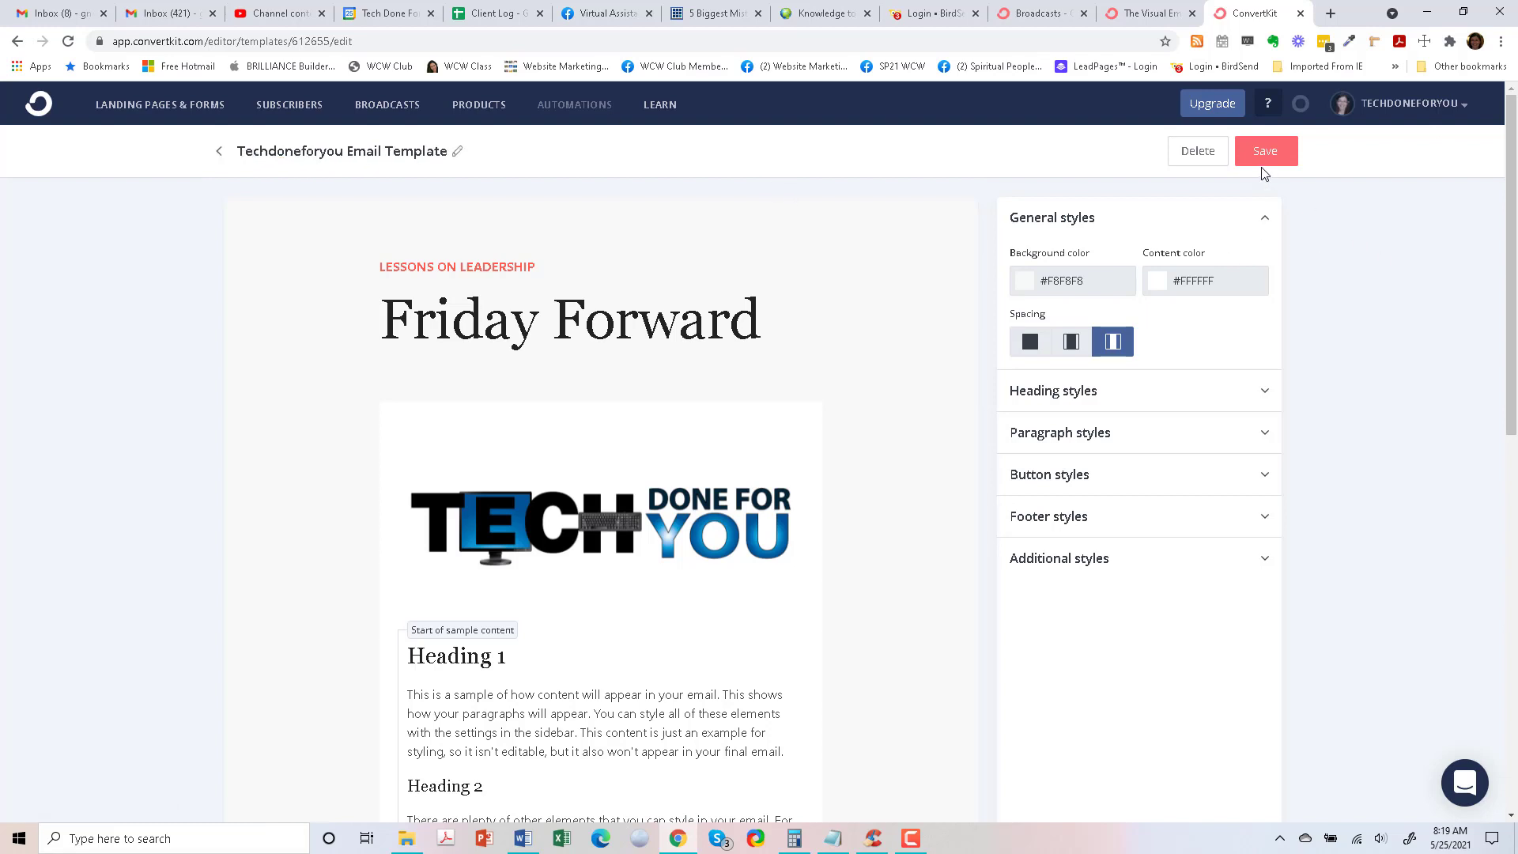
left_click(1266, 157)
Give the broadcast the subject 'Can you join me via Zoom today at Noon PST, 1pm MST' and apply the Techdoneforyou Email Template
left_click(389, 111)
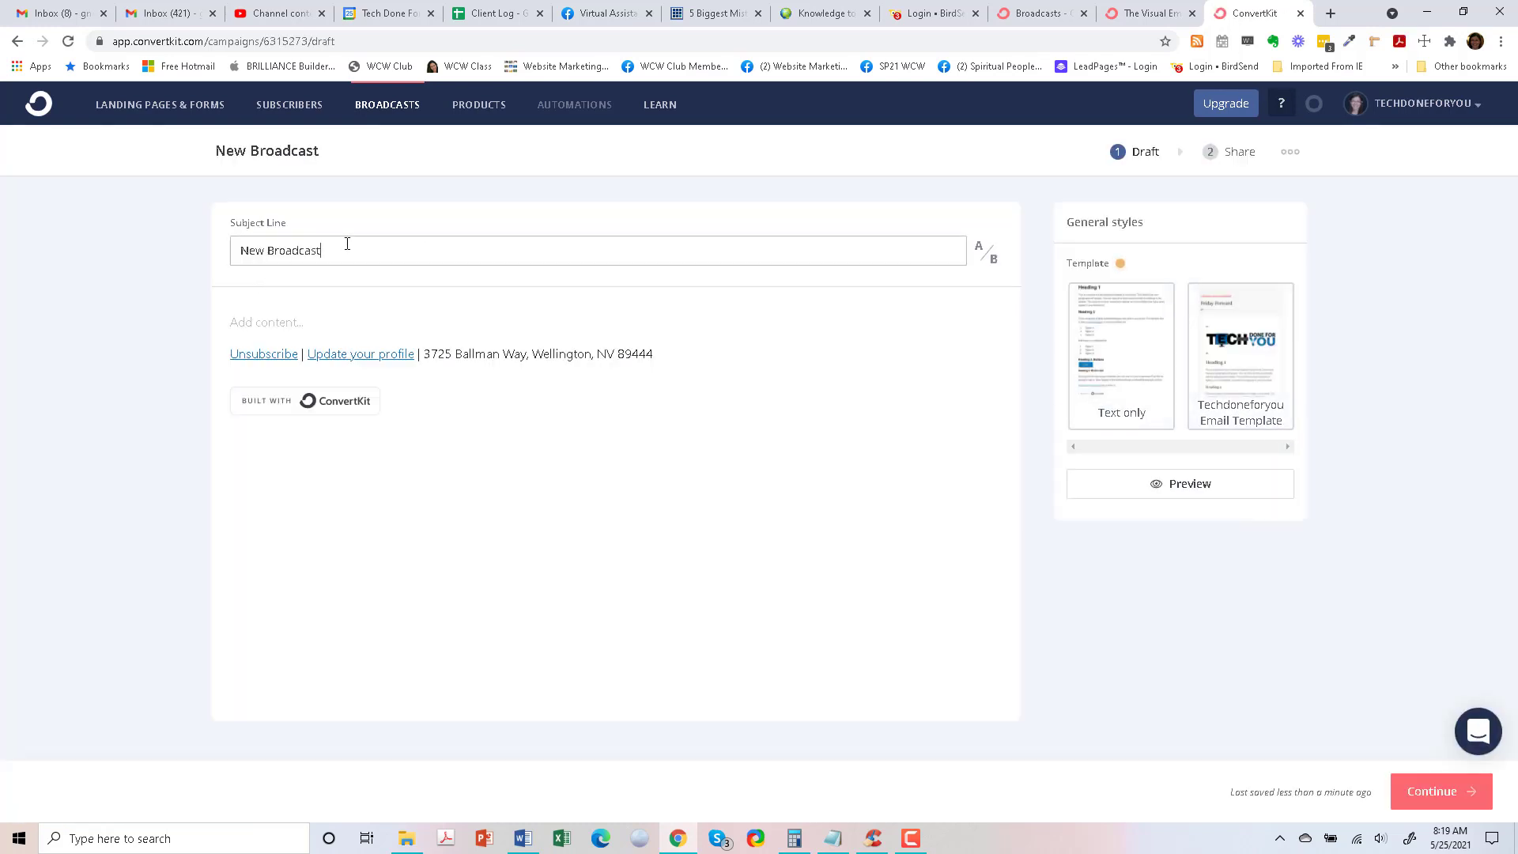
left_click_drag(346, 247, 203, 258)
type("Can ")
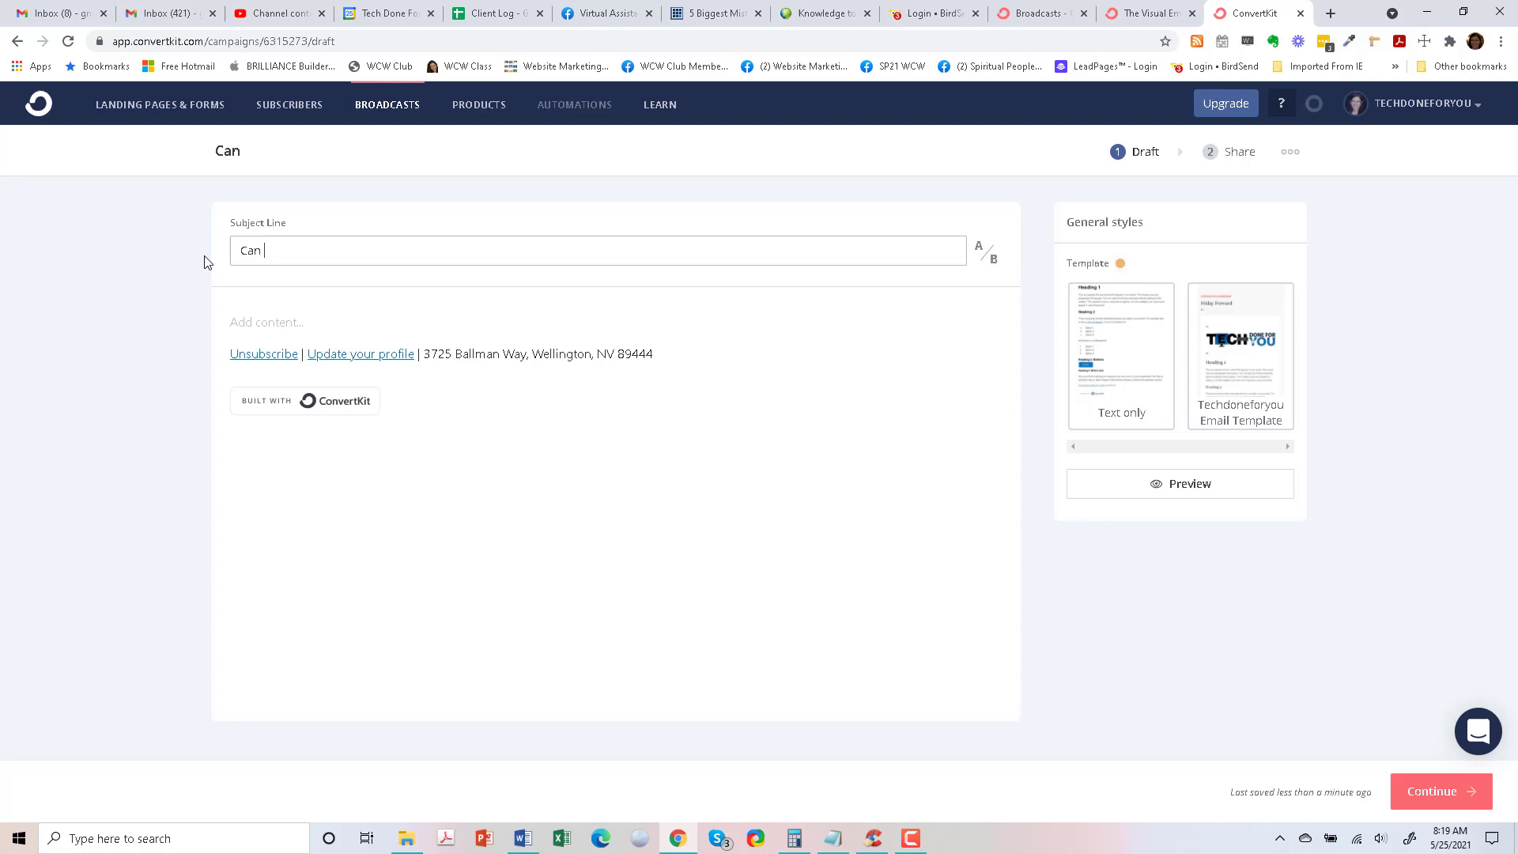
type("you join me via ")
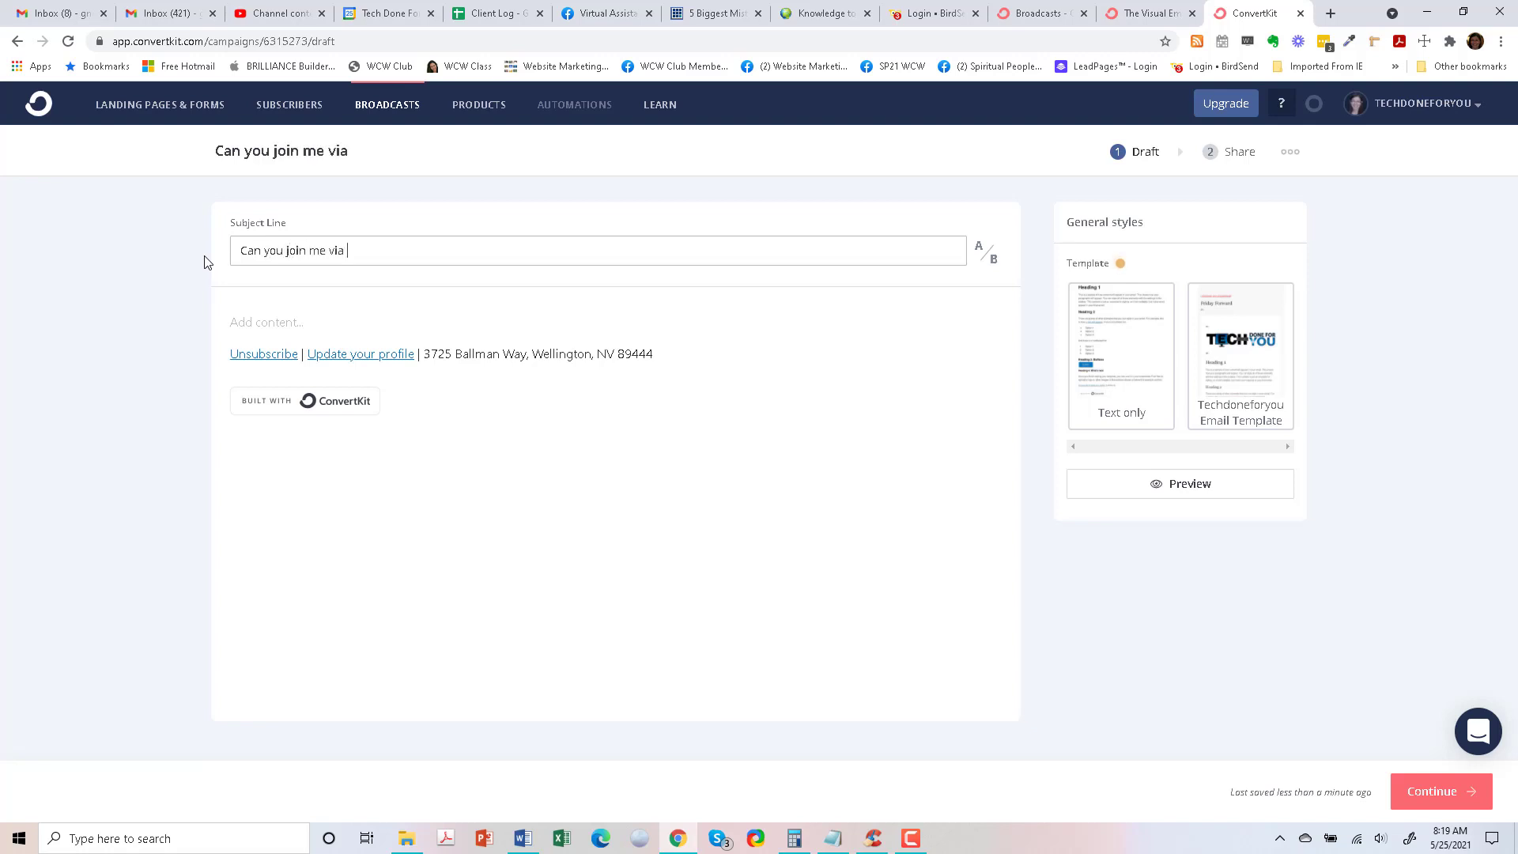
type("Zoom today at ")
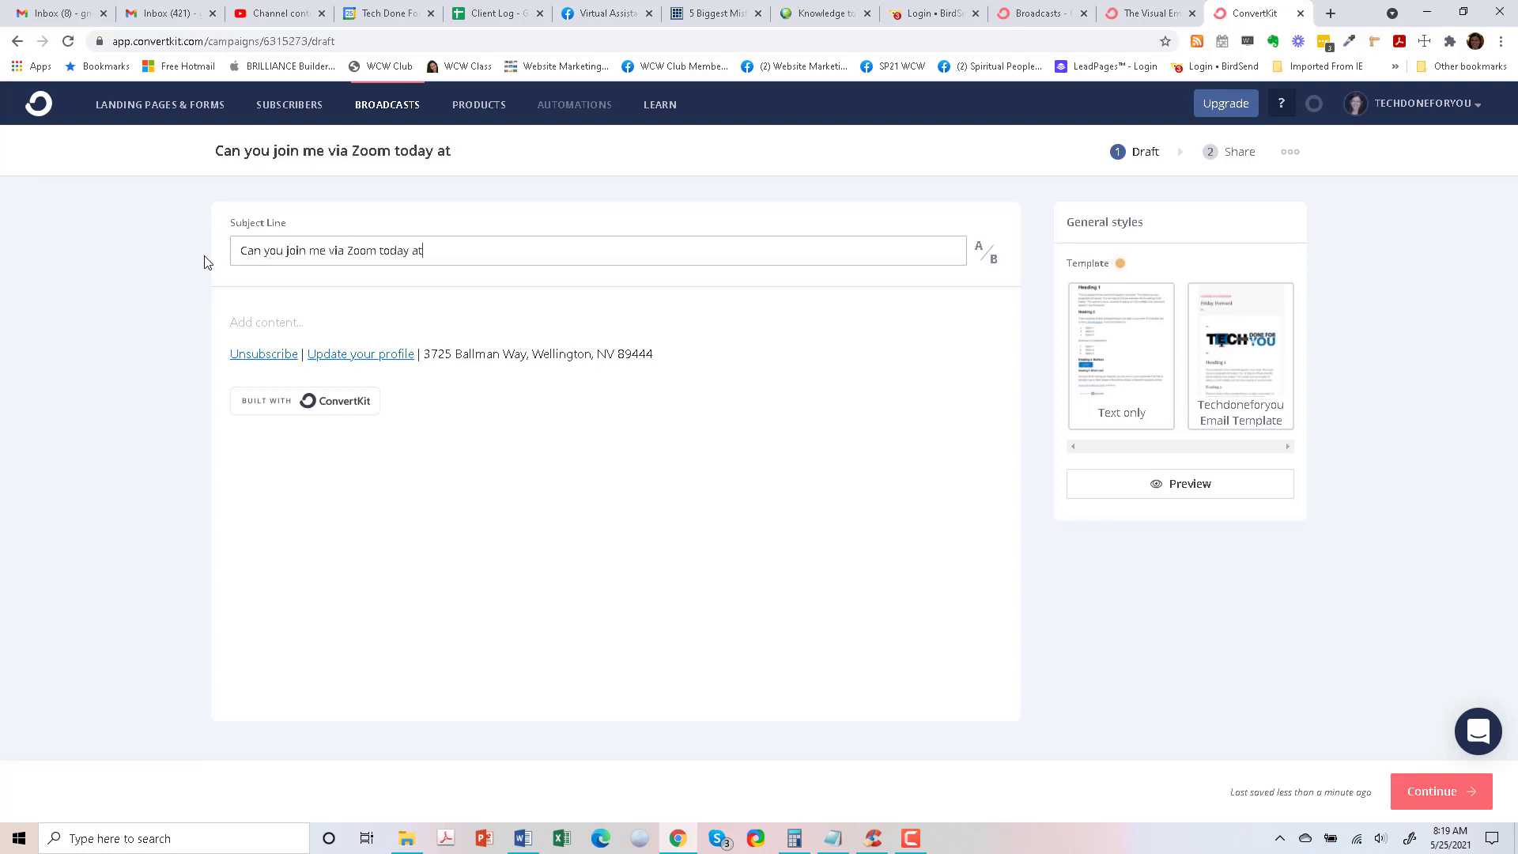
type("Noon PST, 1pm MST, 3pm EST?")
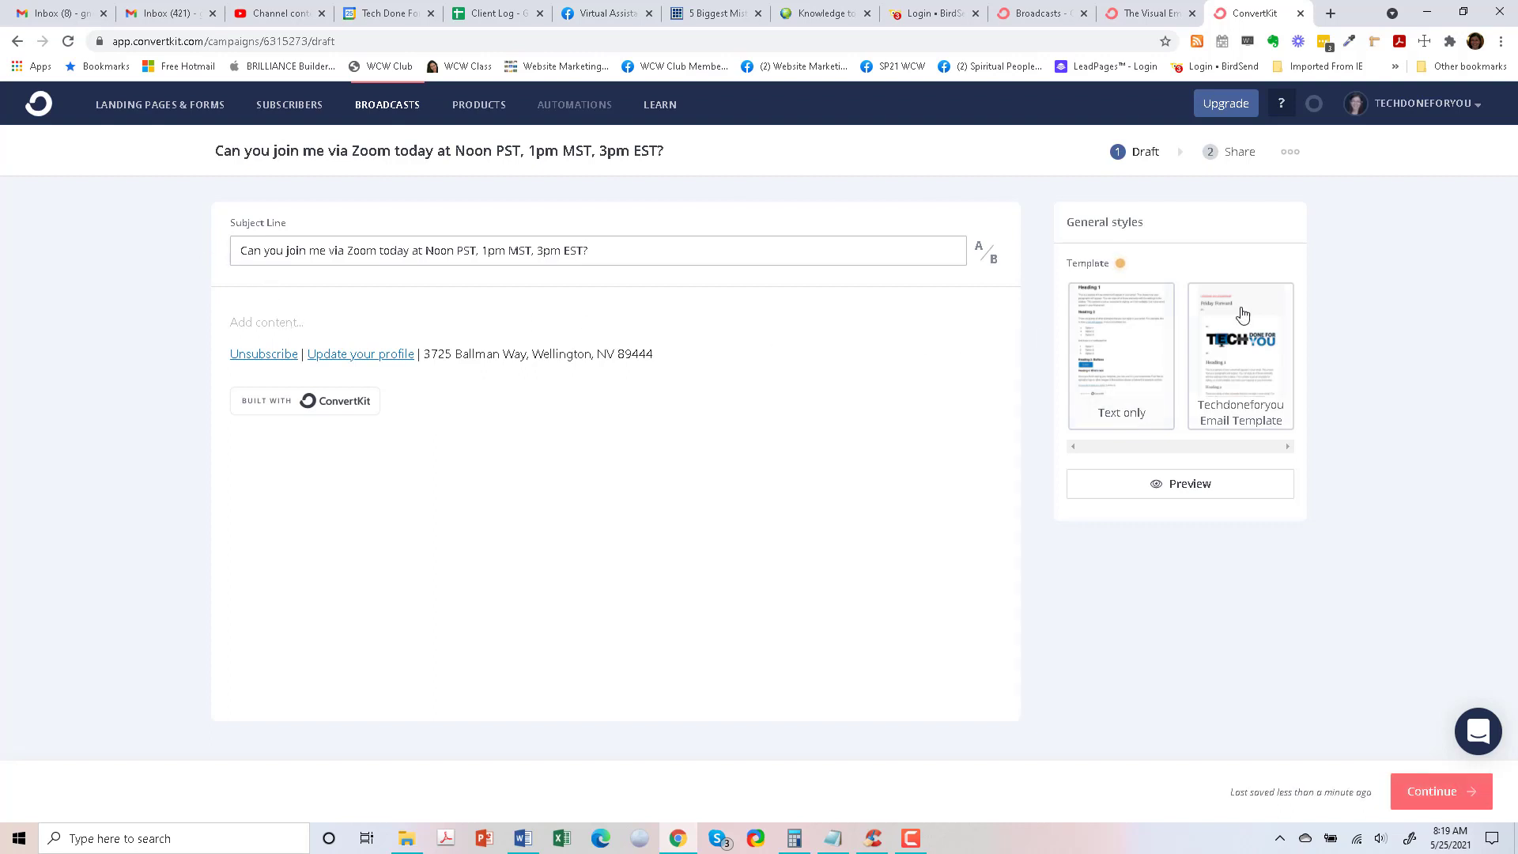
left_click(1256, 332)
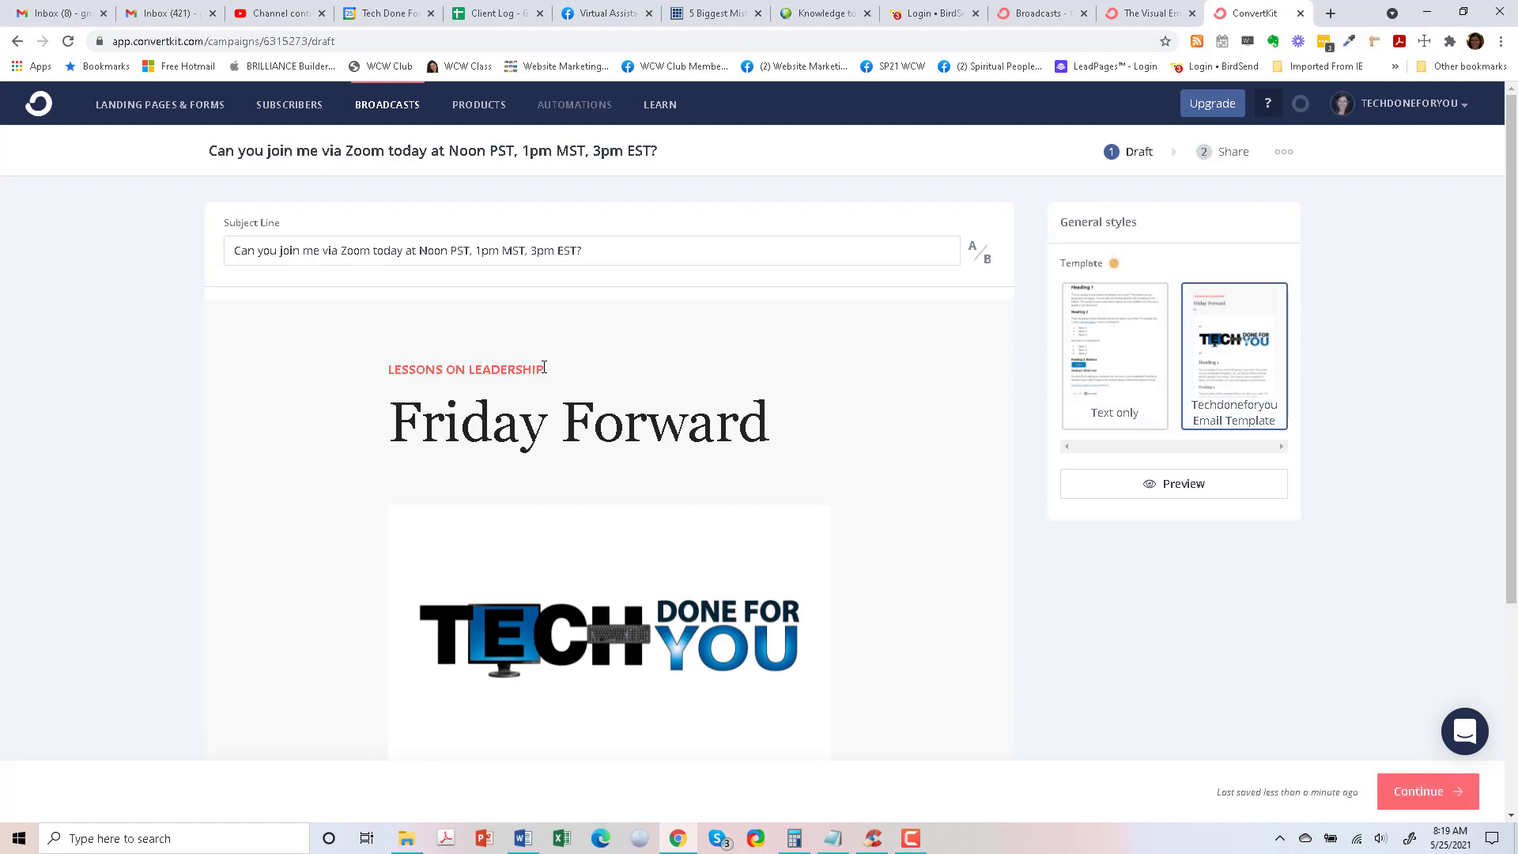
Select and deselect the LESSONS ON LEADERSHIP and heading text to inspect it
left_click_drag(544, 366, 387, 377)
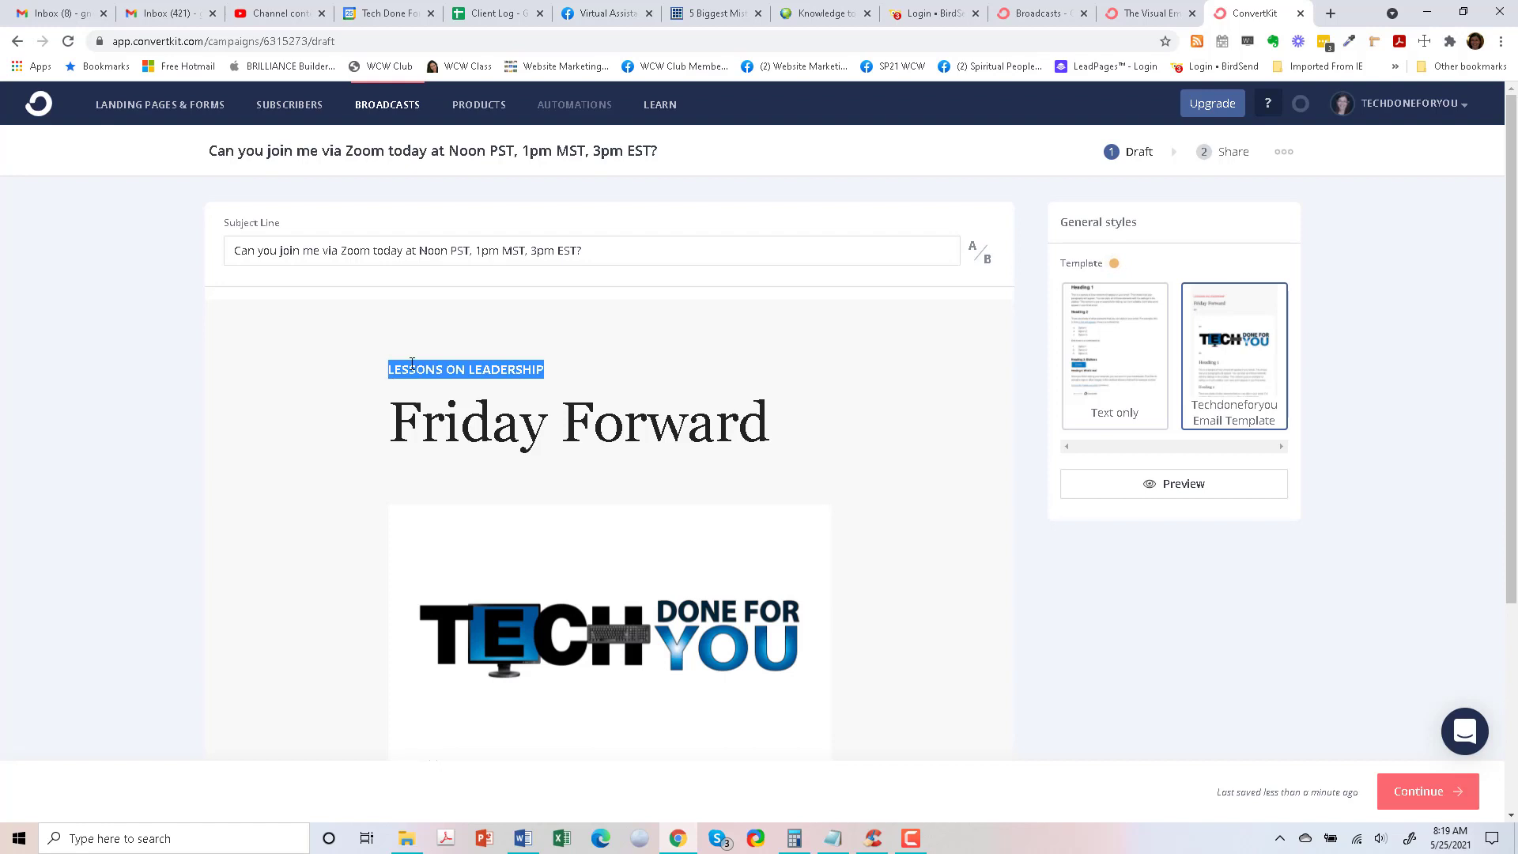
left_click(558, 381)
left_click_drag(539, 369, 528, 377)
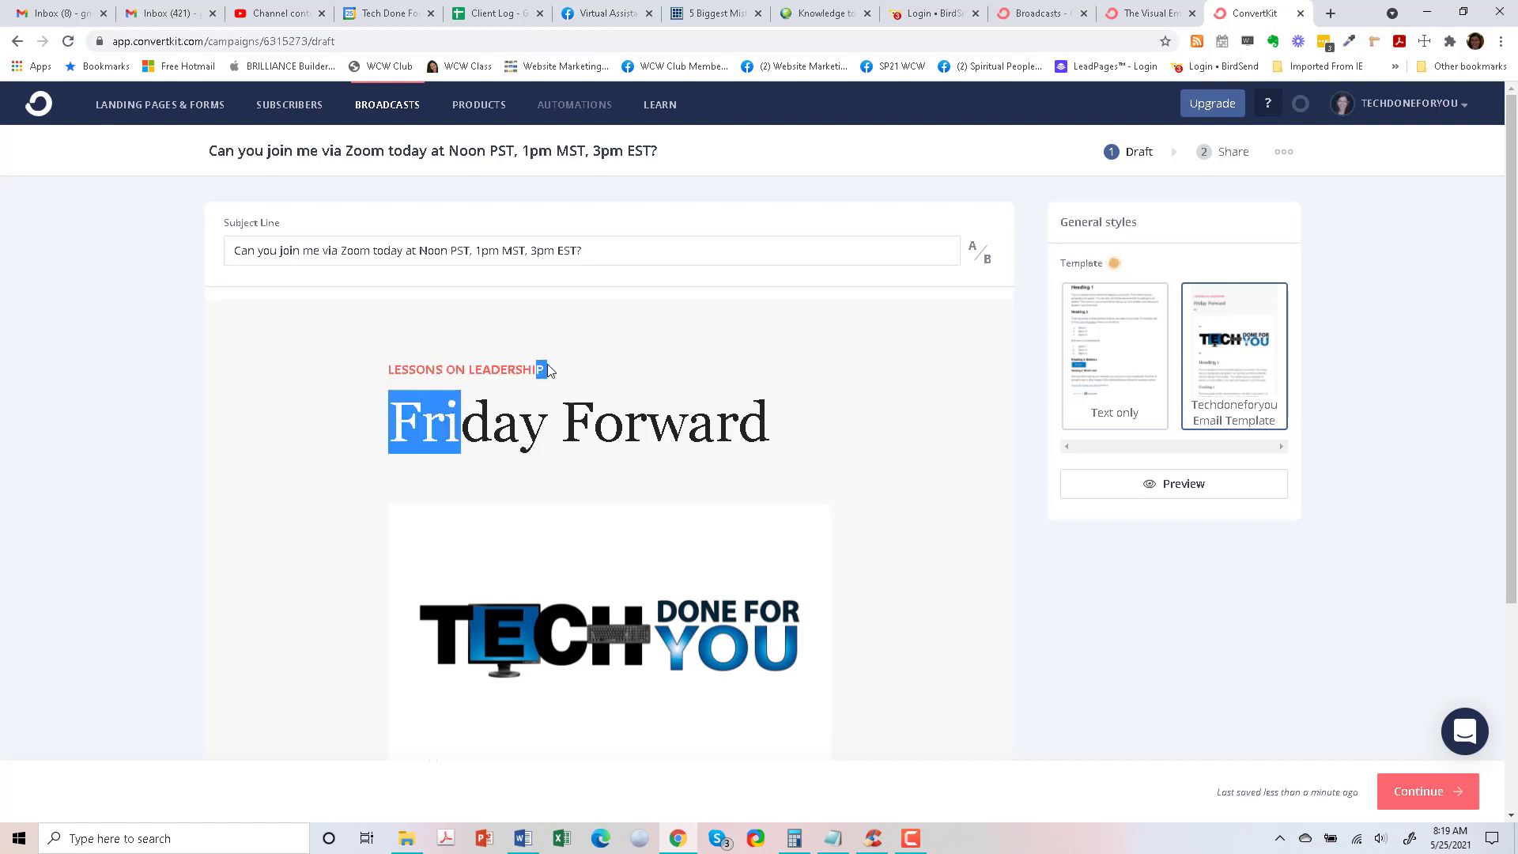
left_click(545, 369)
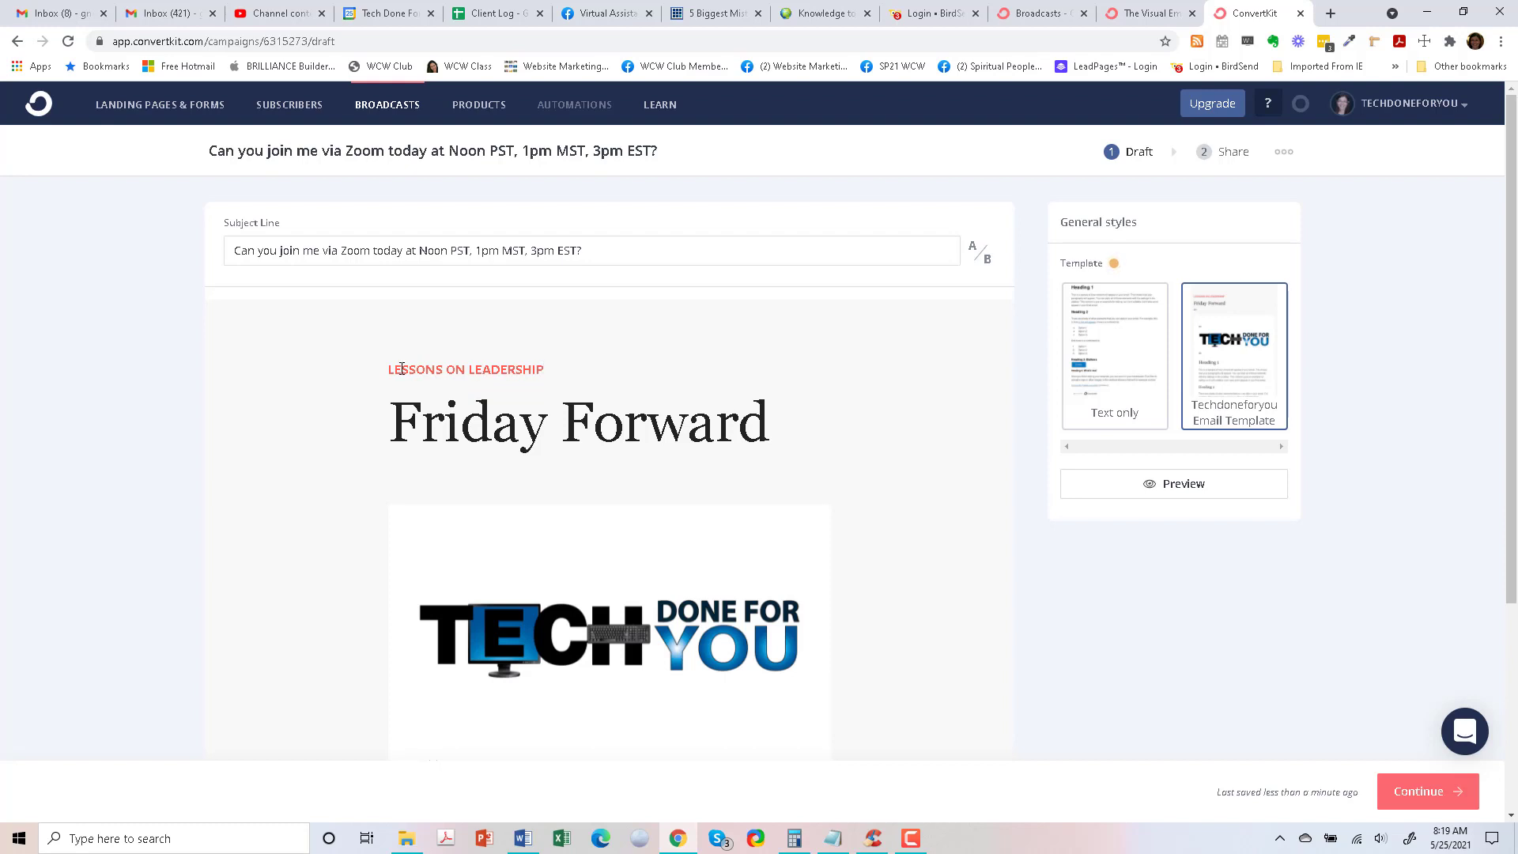
scroll(547, 416, "down", 4)
scroll(581, 442, "up", 2)
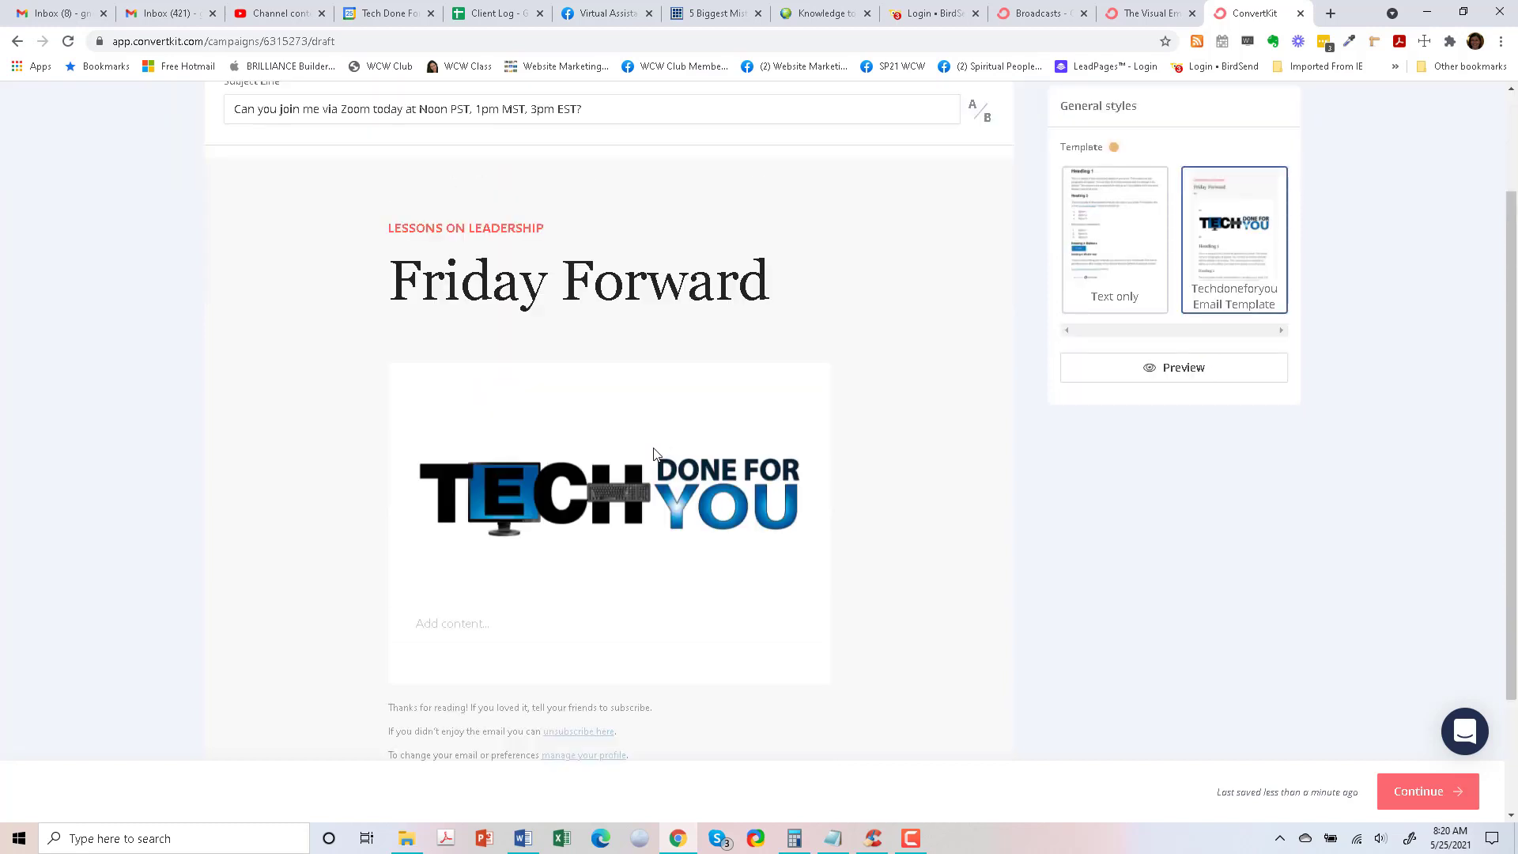
left_click(1448, 795)
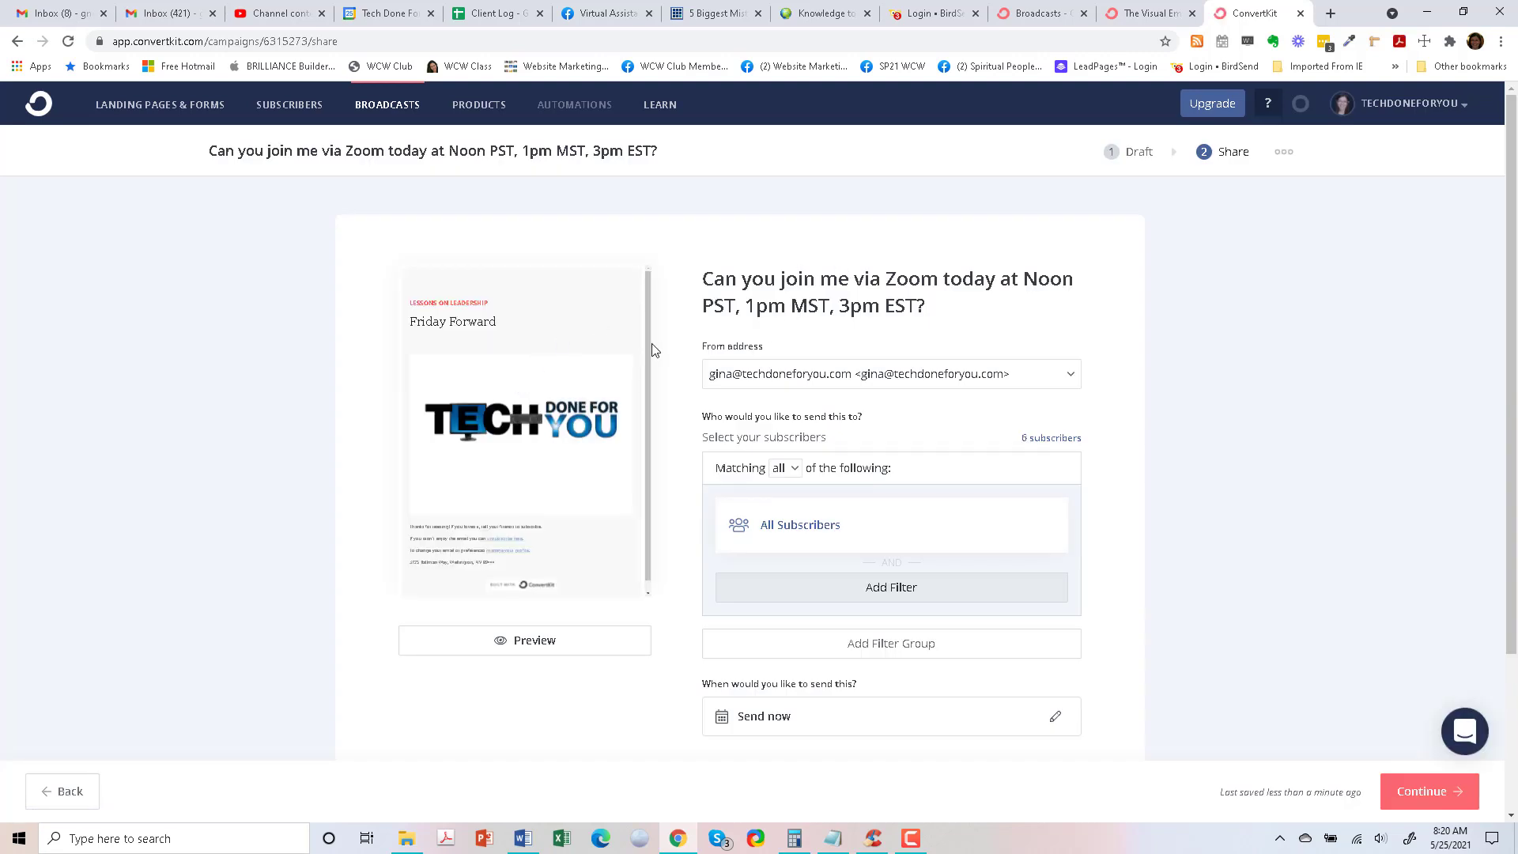
scroll(1073, 319, "down", 3)
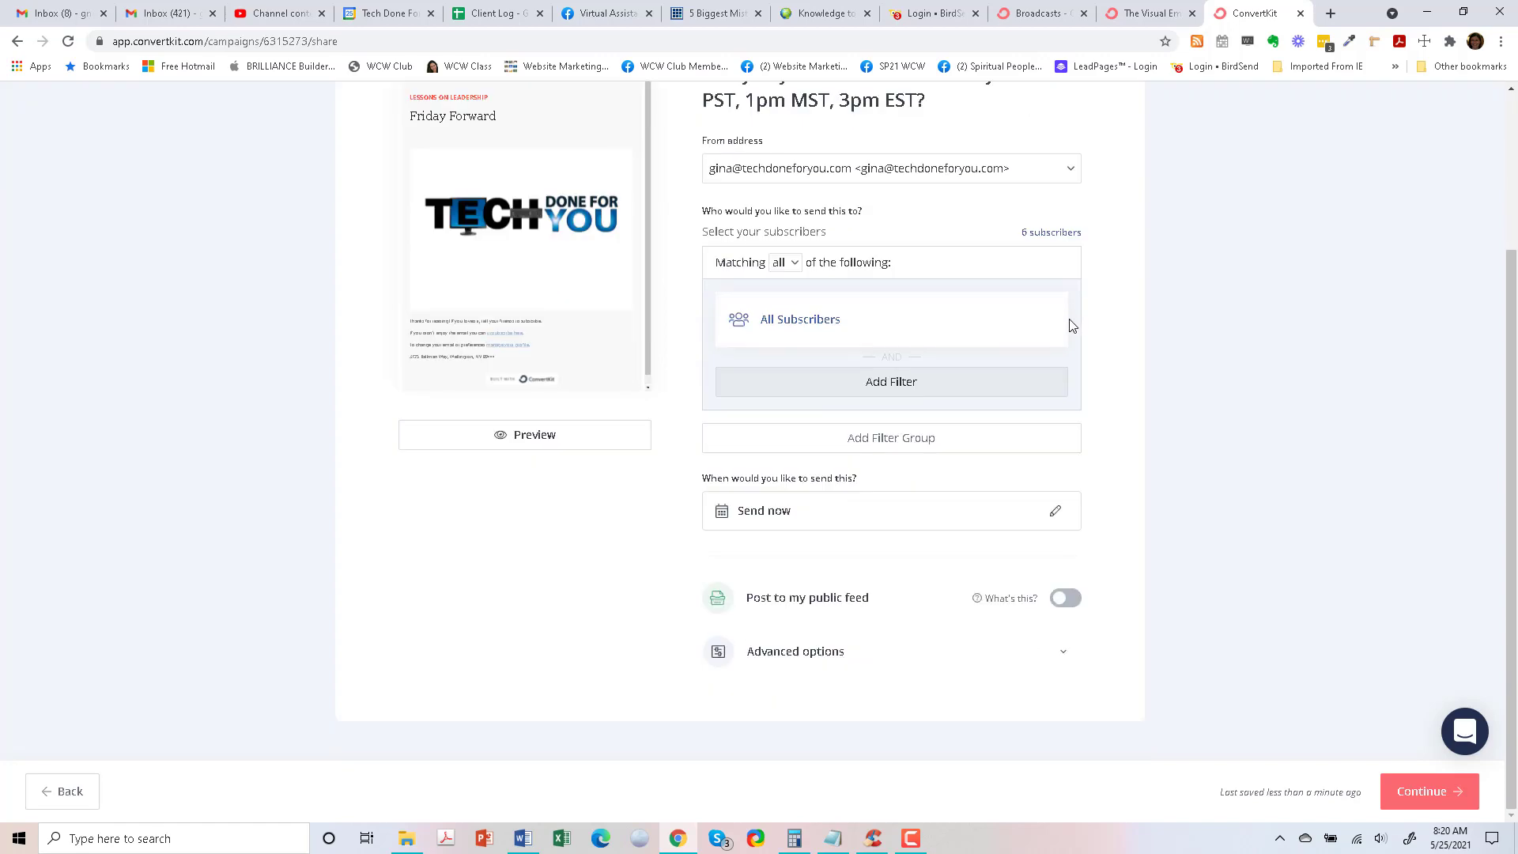
scroll(1073, 326, "up", 3)
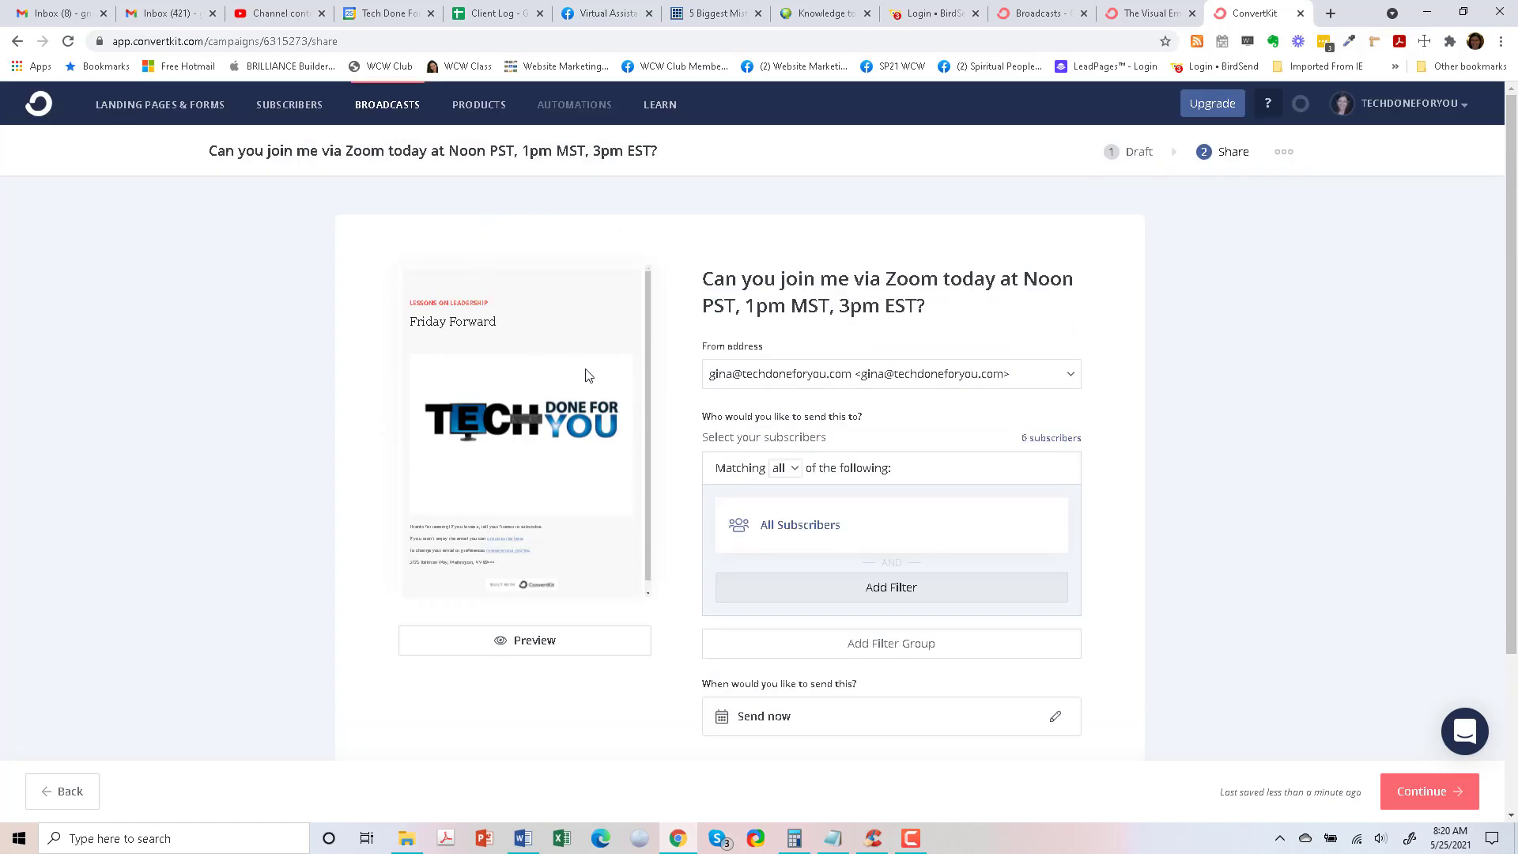
scroll(588, 376, "down", 1)
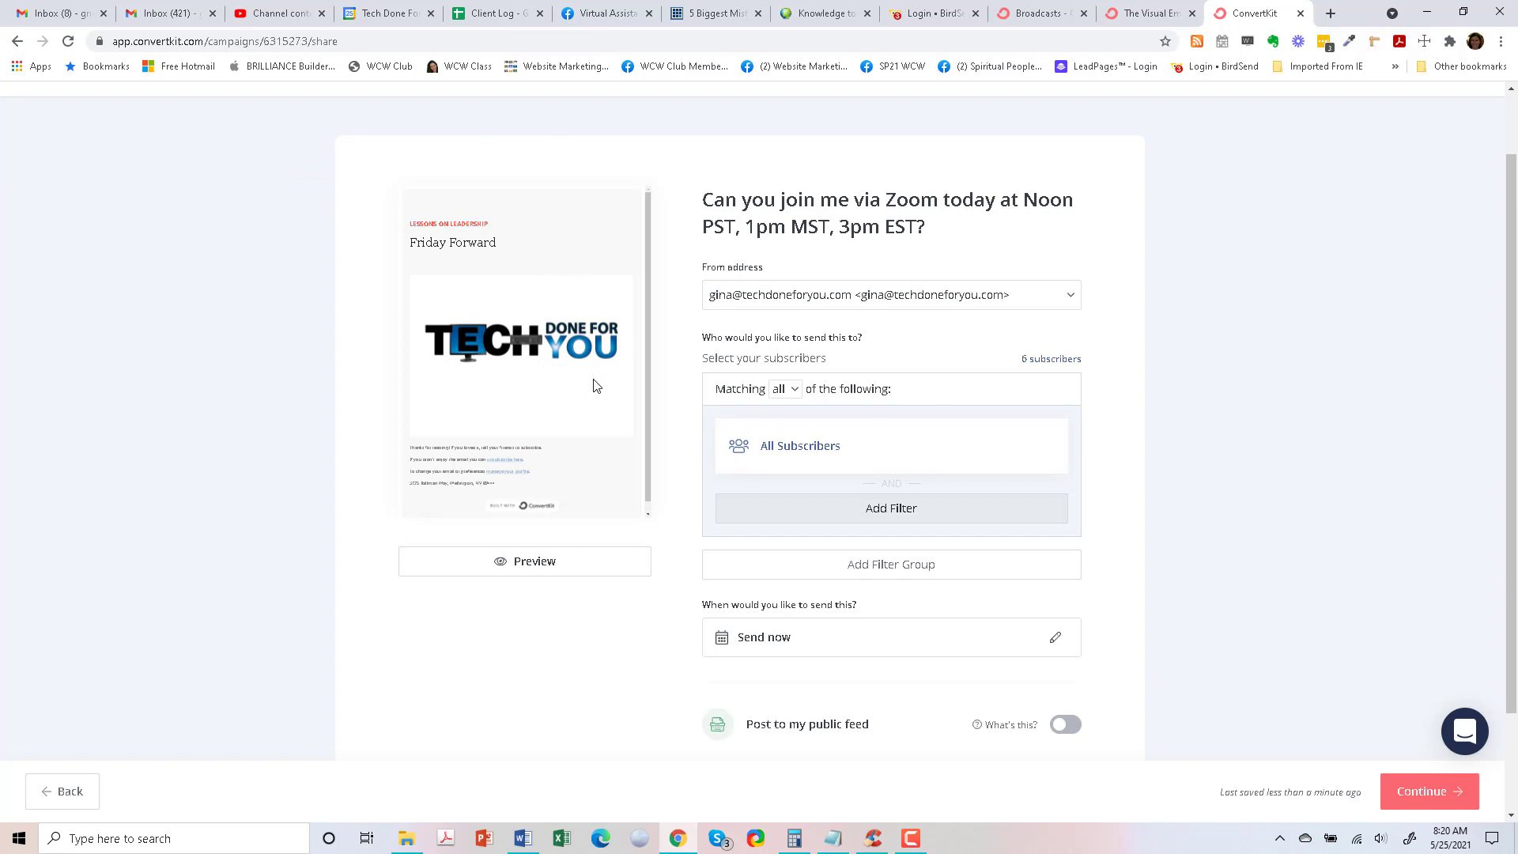
scroll(569, 404, "down", 1)
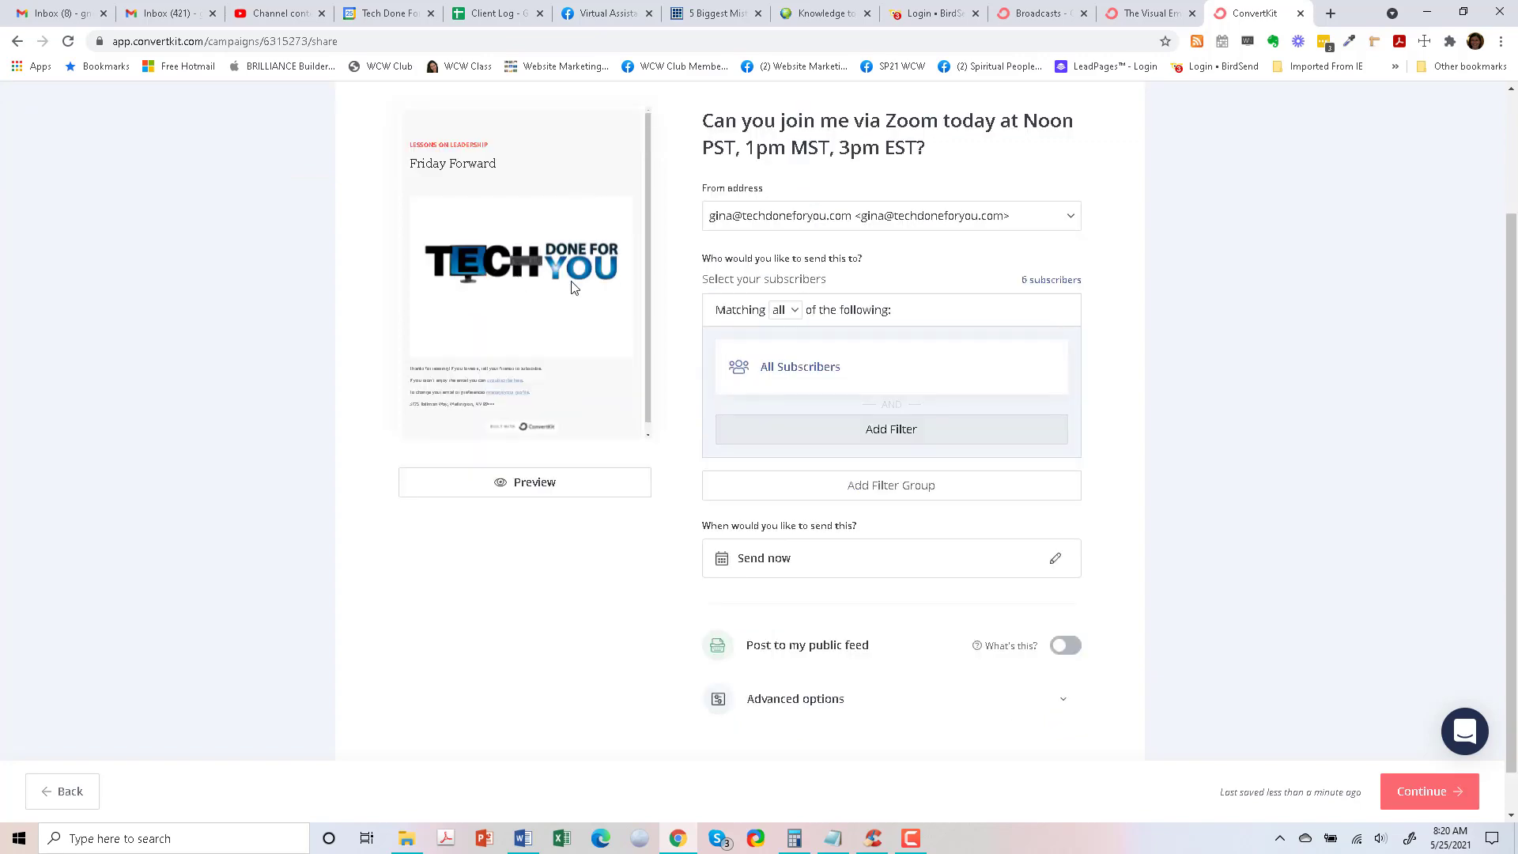
scroll(1296, 272, "down", 1)
scroll(1265, 437, "up", 3)
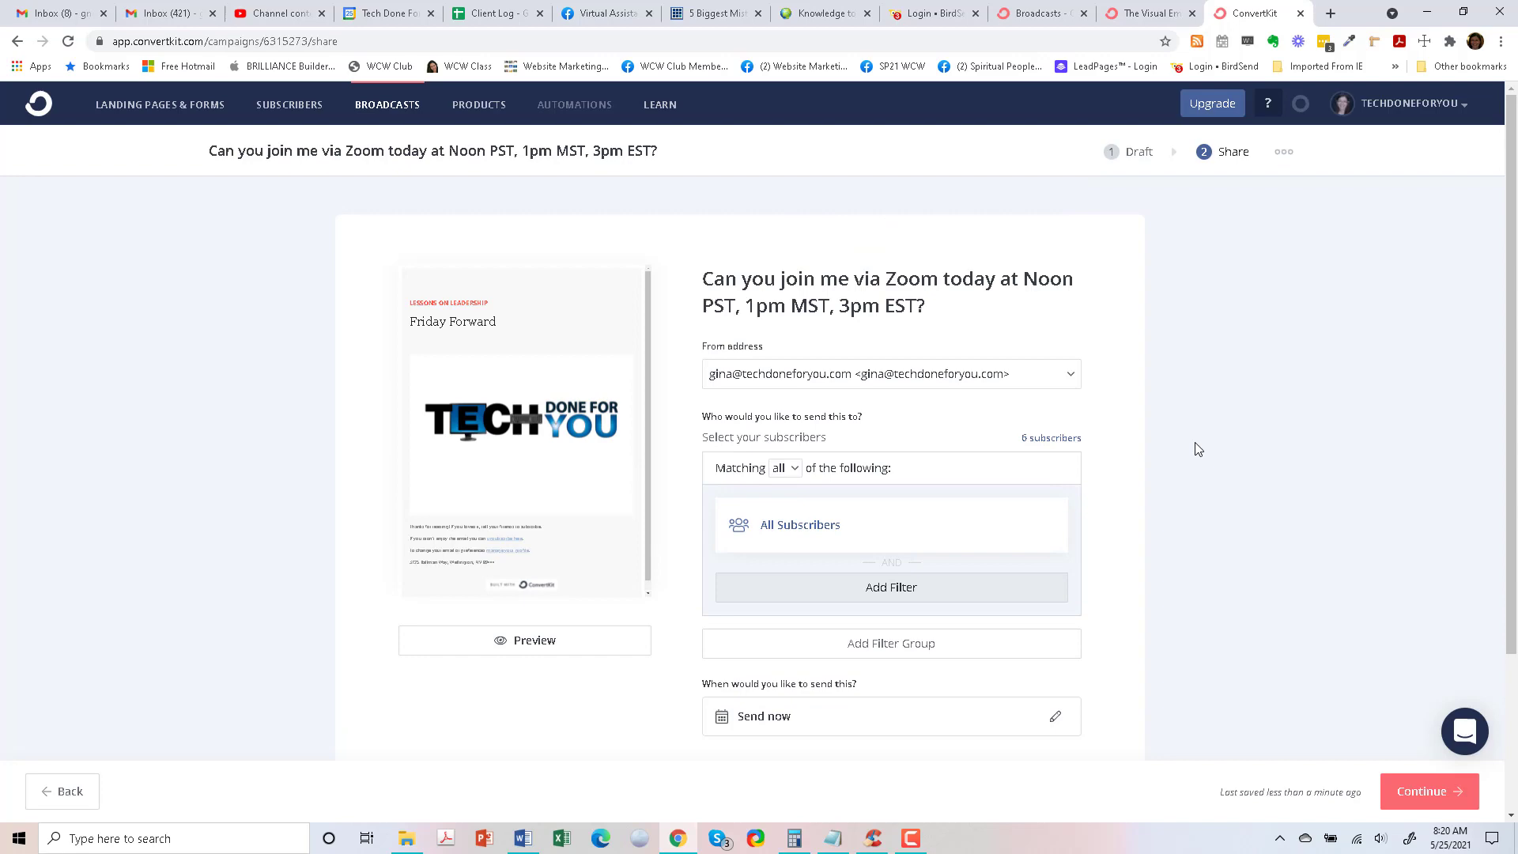
left_click(65, 790)
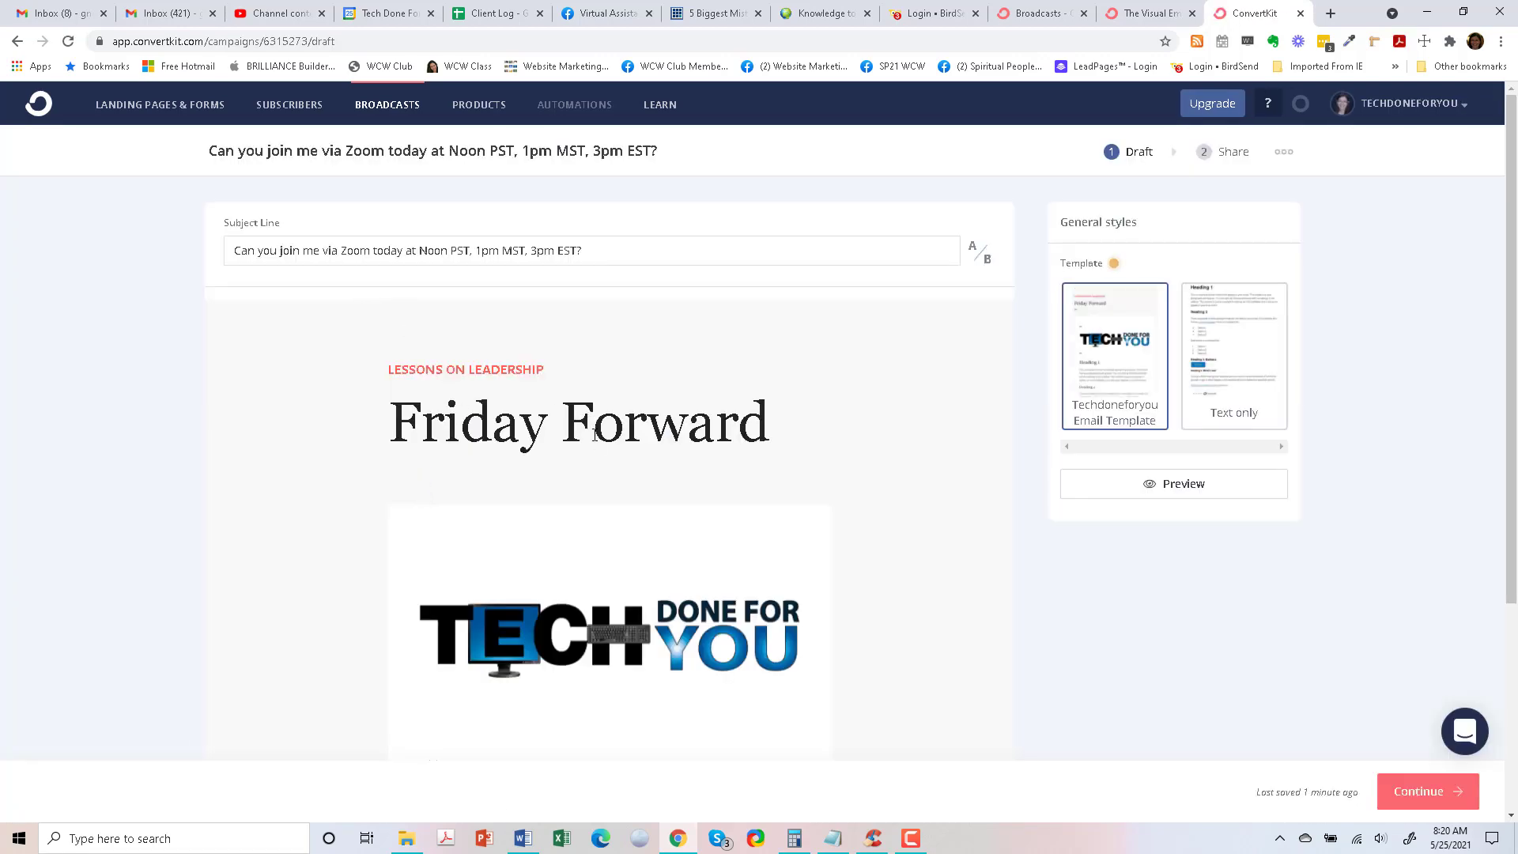
Select and deselect the heading and LESSONS ON LEADERSHIP lines in the draft
scroll(559, 531, "down", 4)
left_click(465, 465)
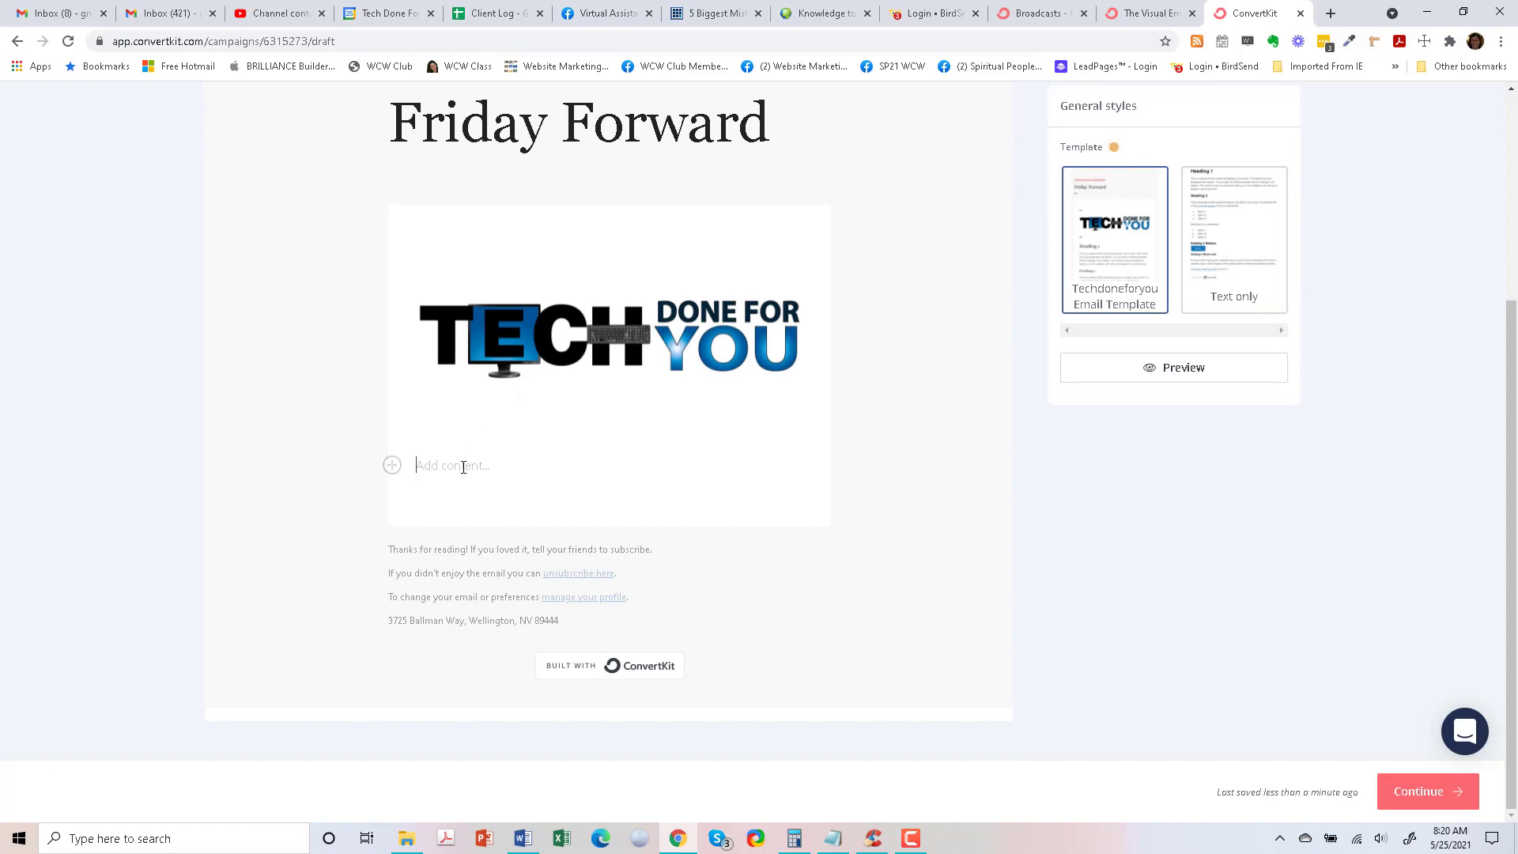
scroll(506, 412, "up", 4)
scroll(543, 388, "down", 1)
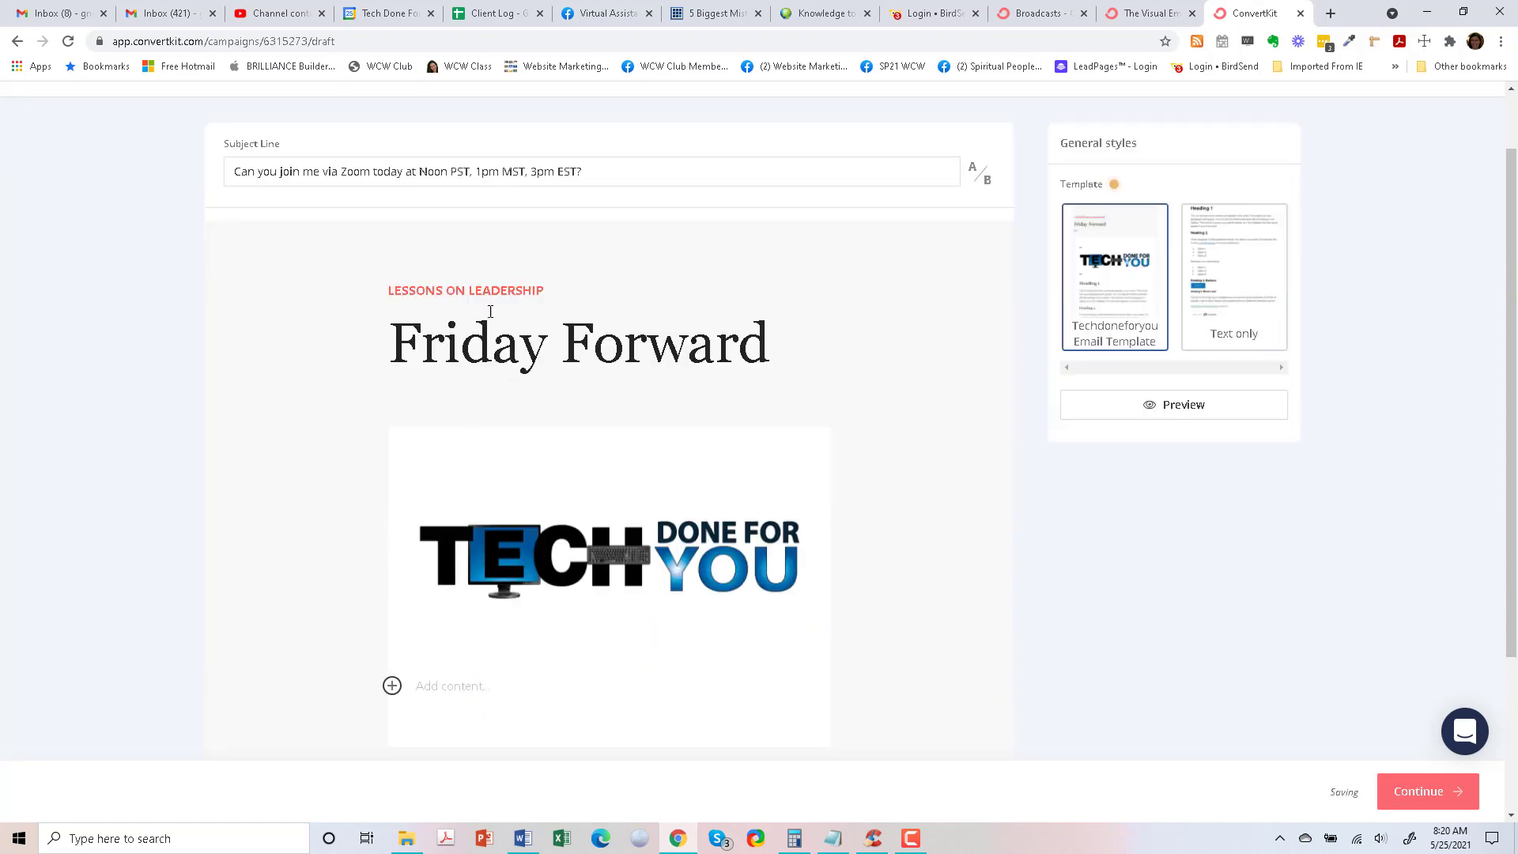
left_click_drag(519, 342, 647, 343)
left_click(793, 355)
left_click_drag(793, 355, 352, 300)
left_click(504, 342)
left_click_drag(551, 294, 387, 304)
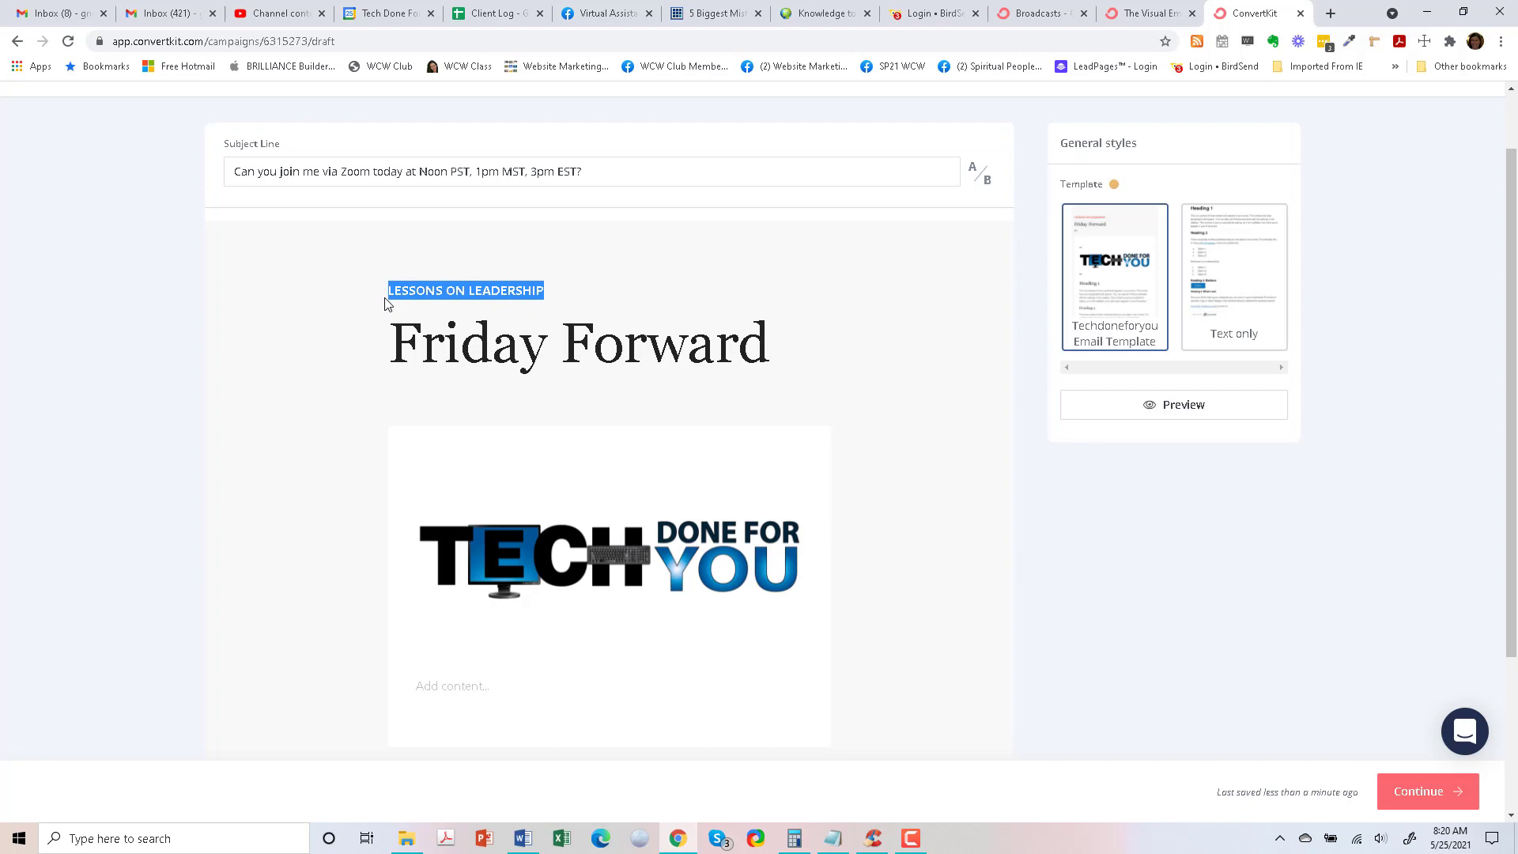
left_click(618, 320)
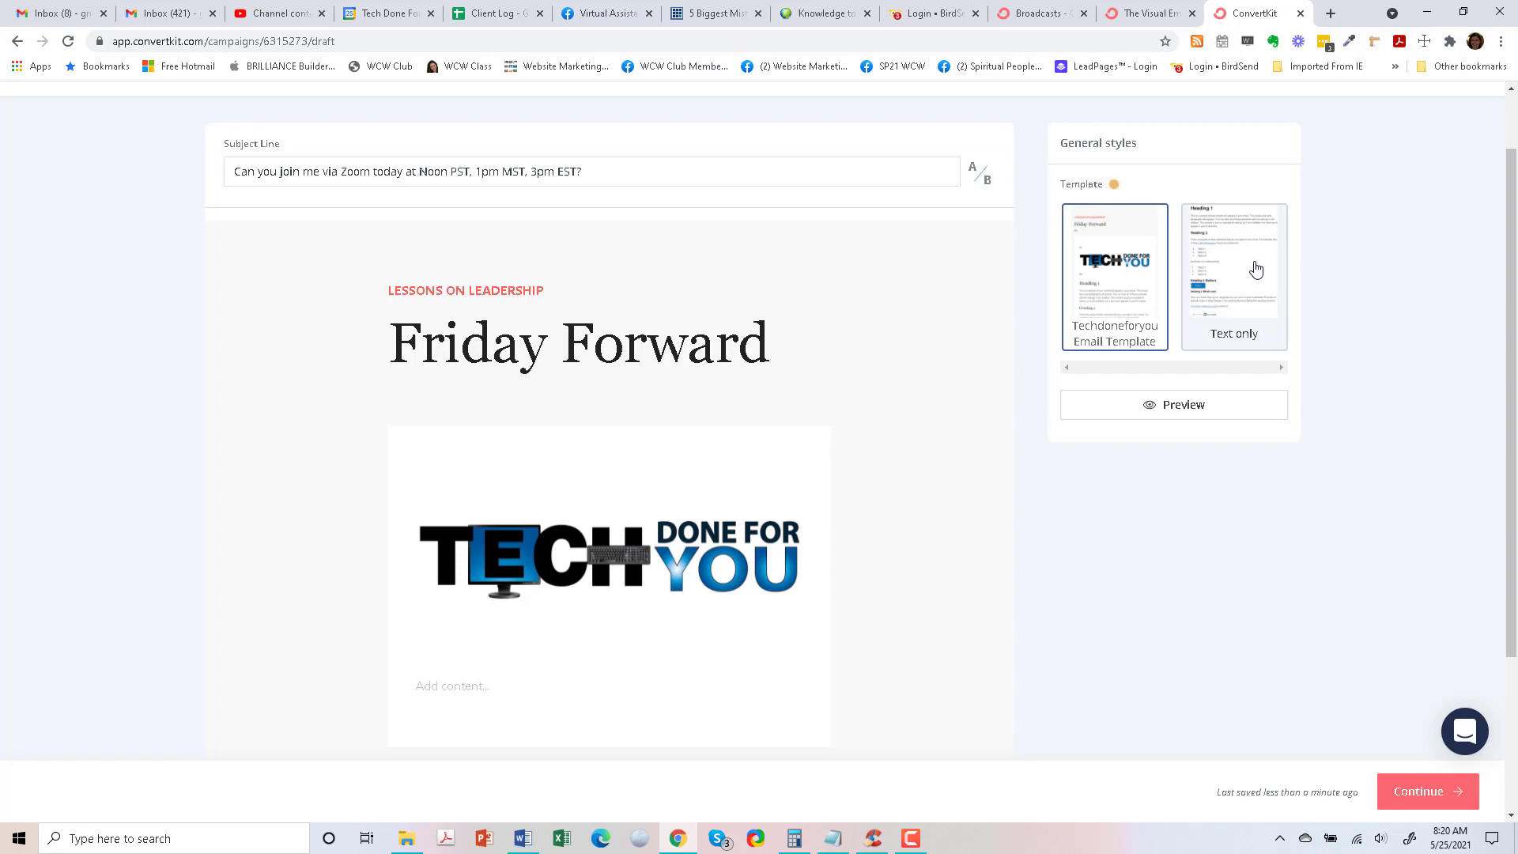
Check the help article tab, then switch the draft to the Text only template
left_click(1131, 16)
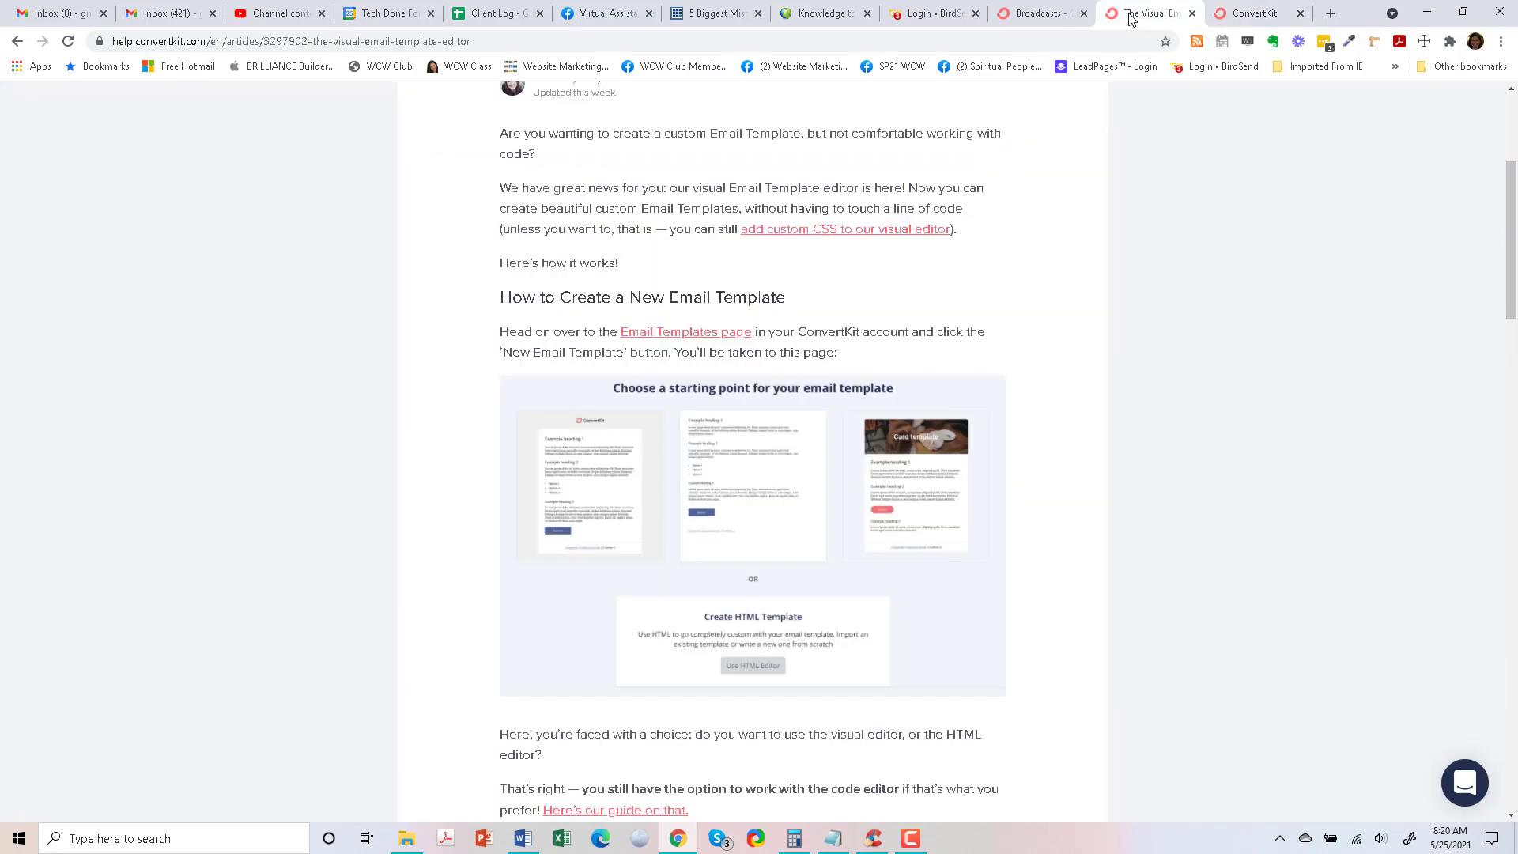
left_click(1030, 8)
left_click(1169, 8)
left_click(1256, 9)
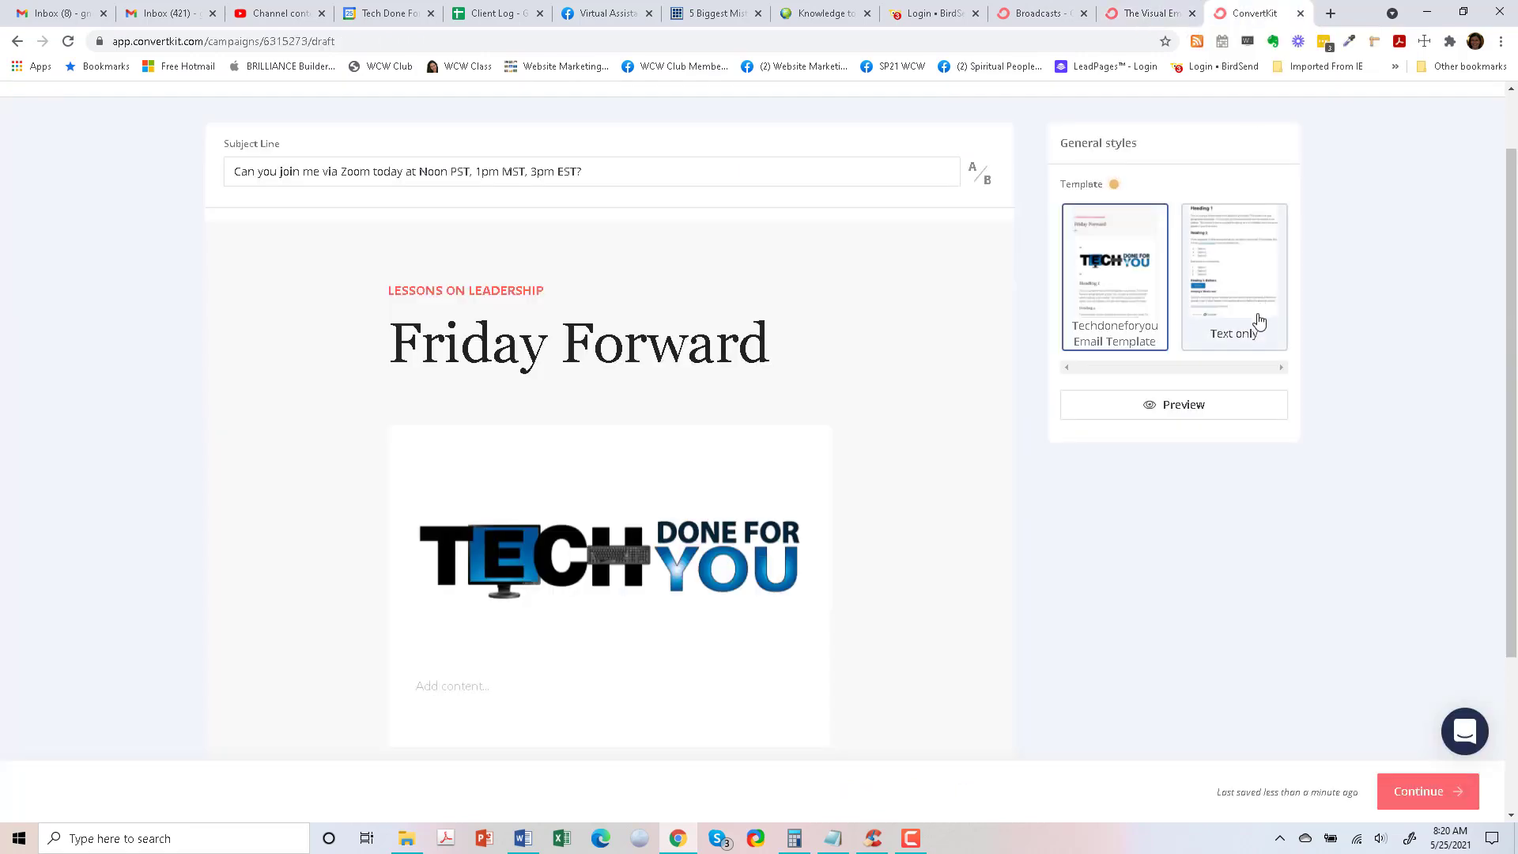
scroll(764, 313, "down", 3)
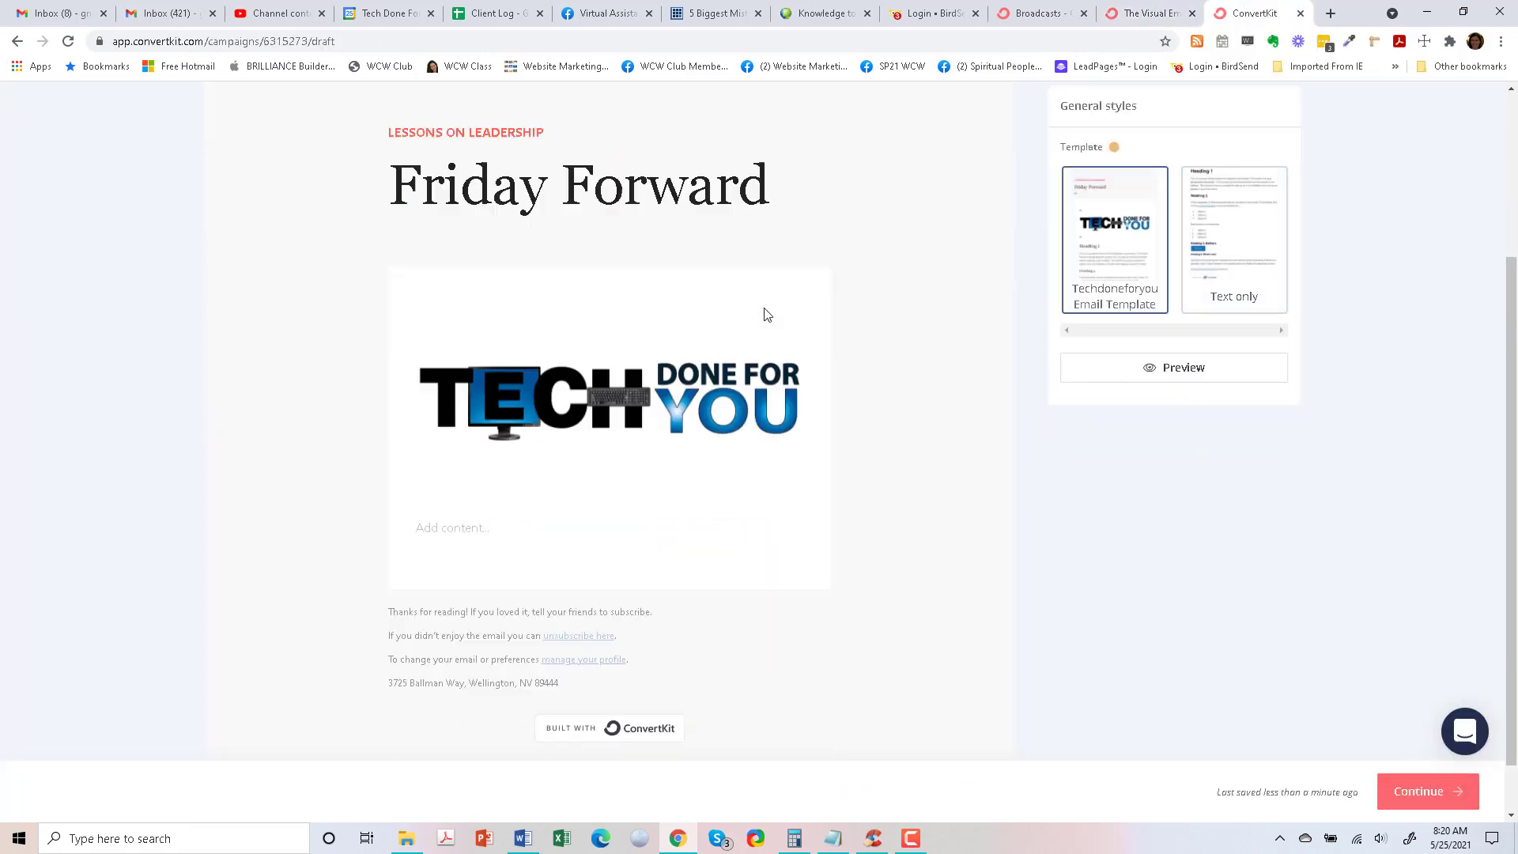
scroll(975, 329, "up", 3)
left_click(1226, 296)
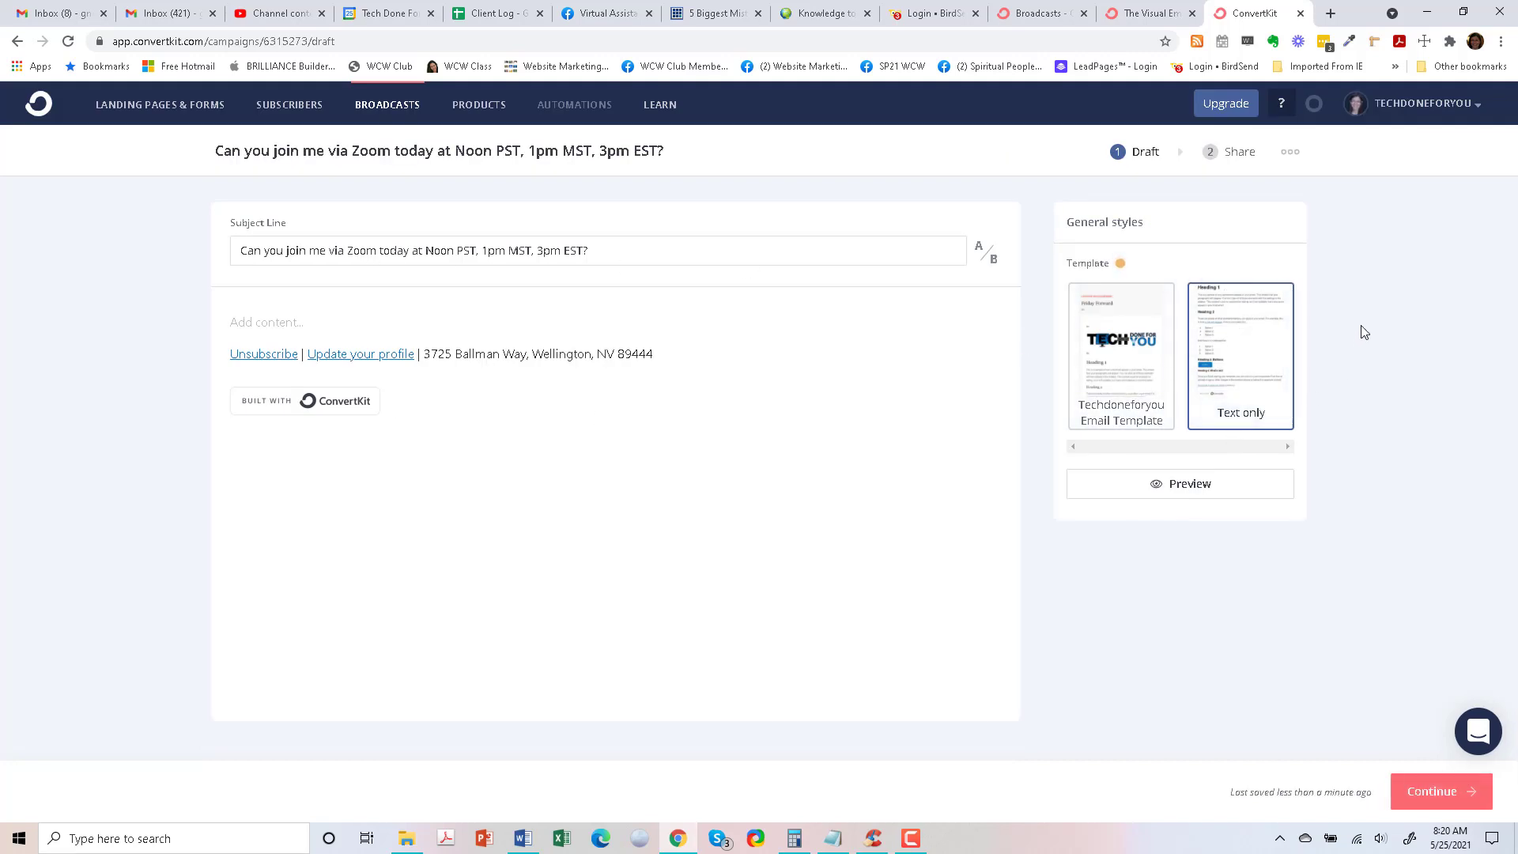
From the help article, open the Email Templates page link in a new tab and view it
left_click(1139, 6)
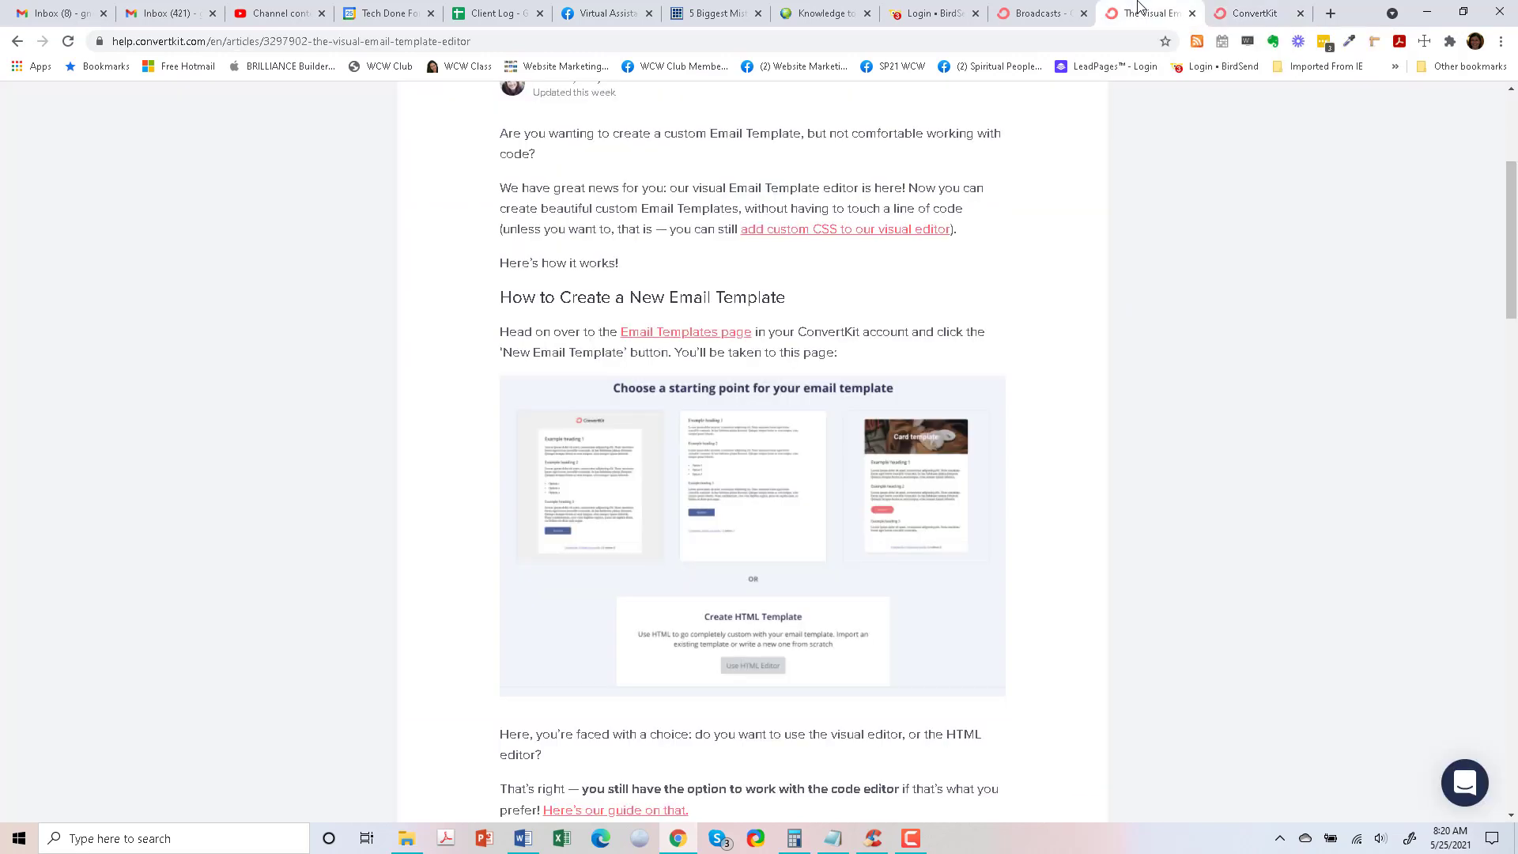
right_click(672, 334)
left_click(741, 343)
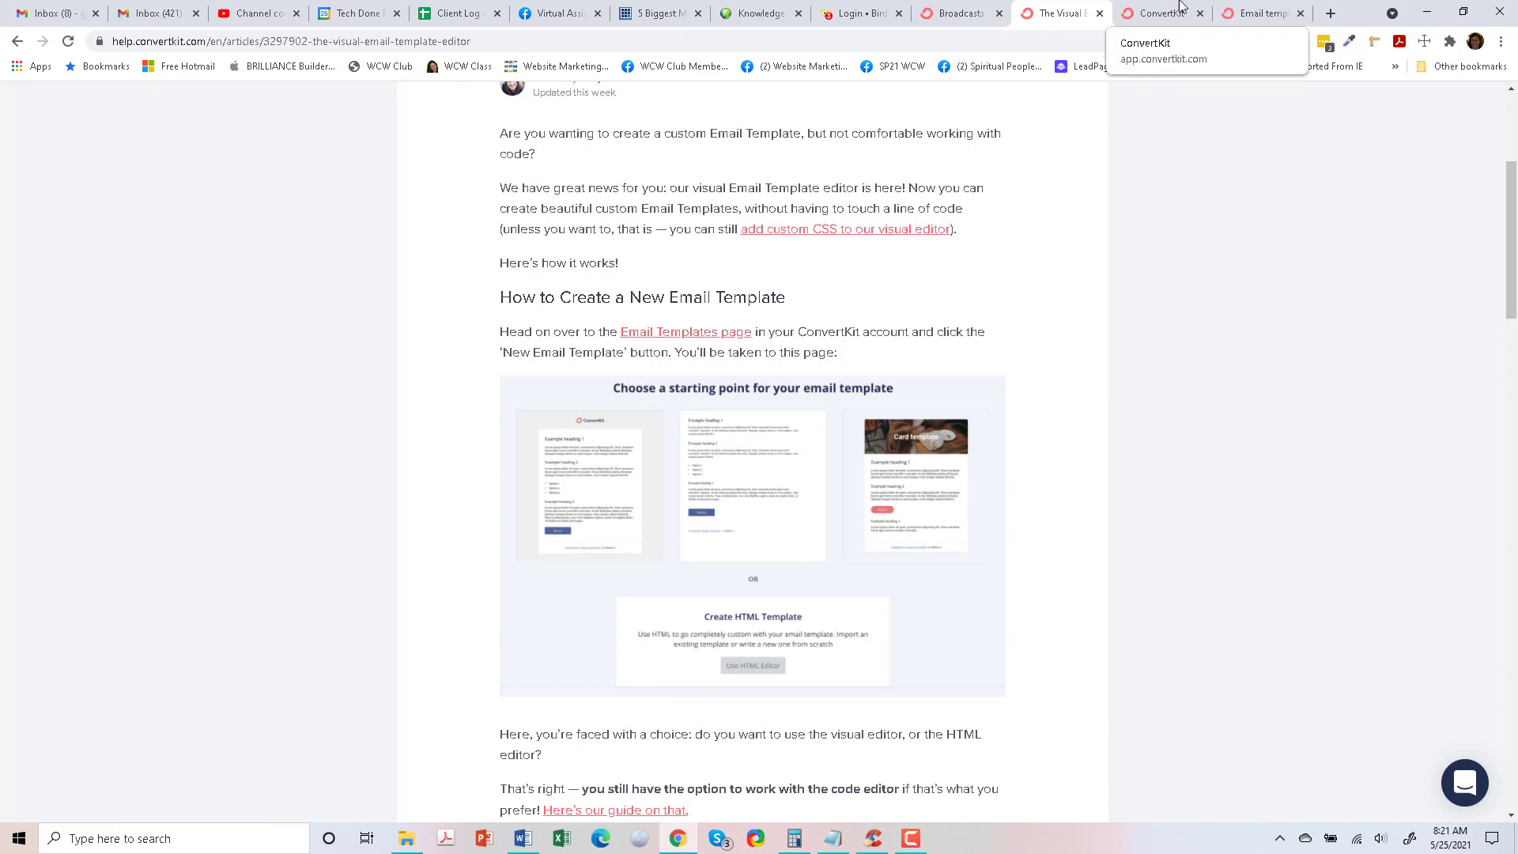
left_click(1263, 12)
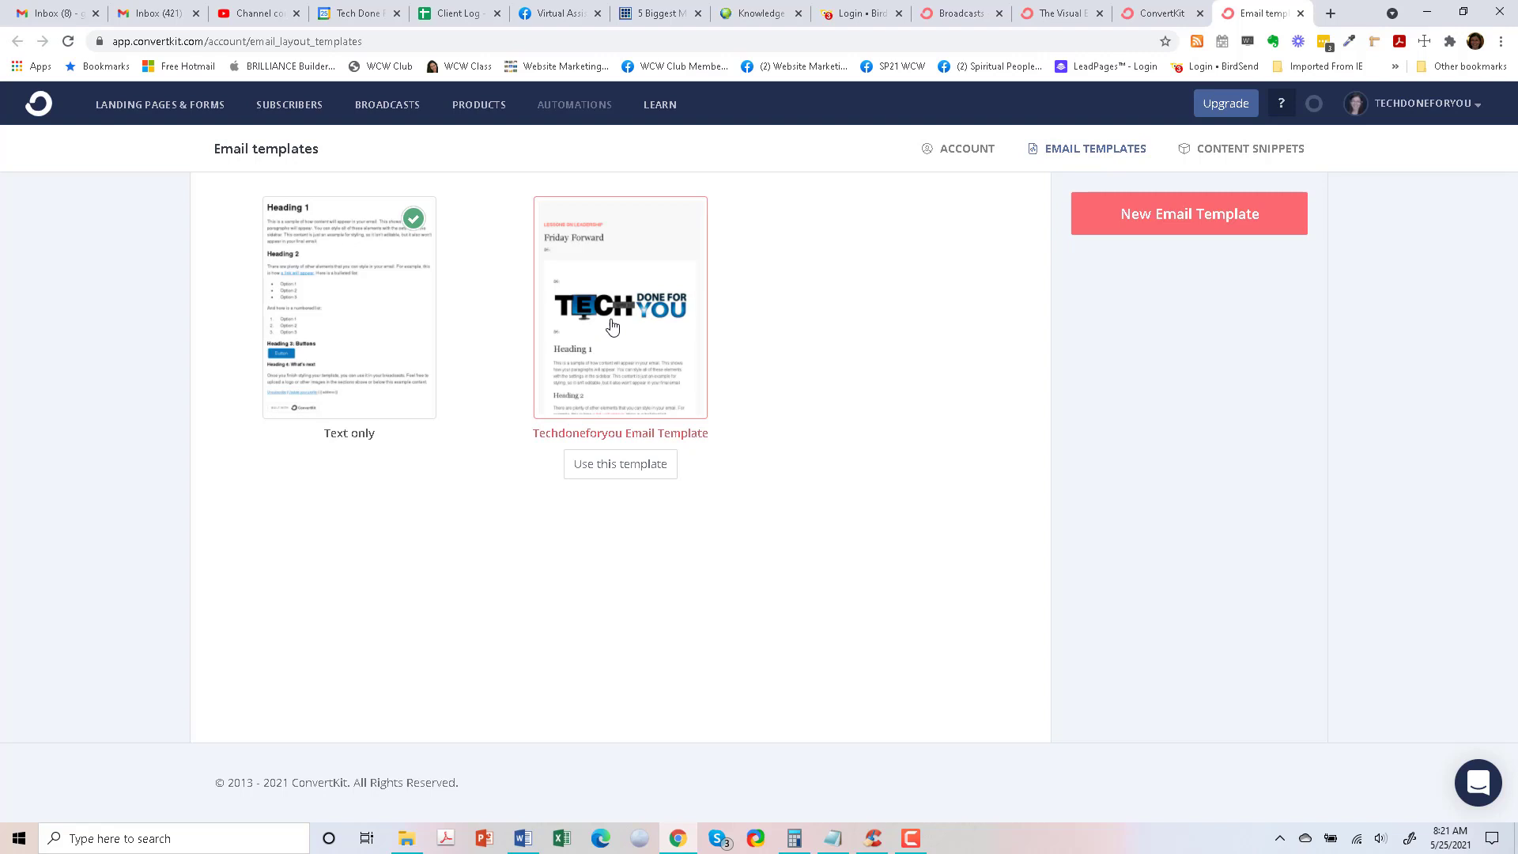
Open the Techdoneforyou Email Template in the editor
left_click(642, 344)
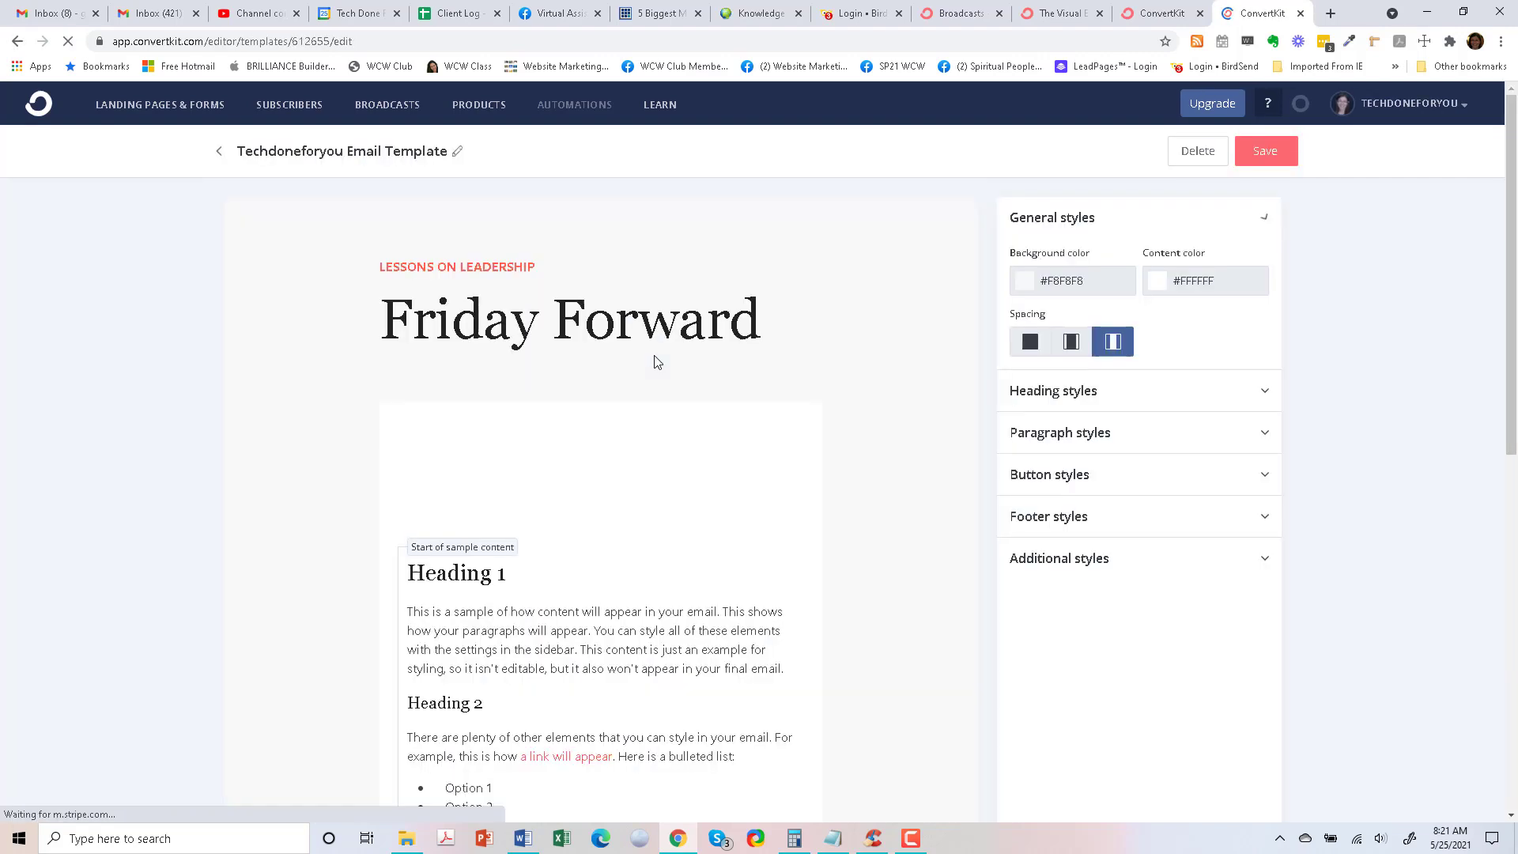
left_click(556, 334)
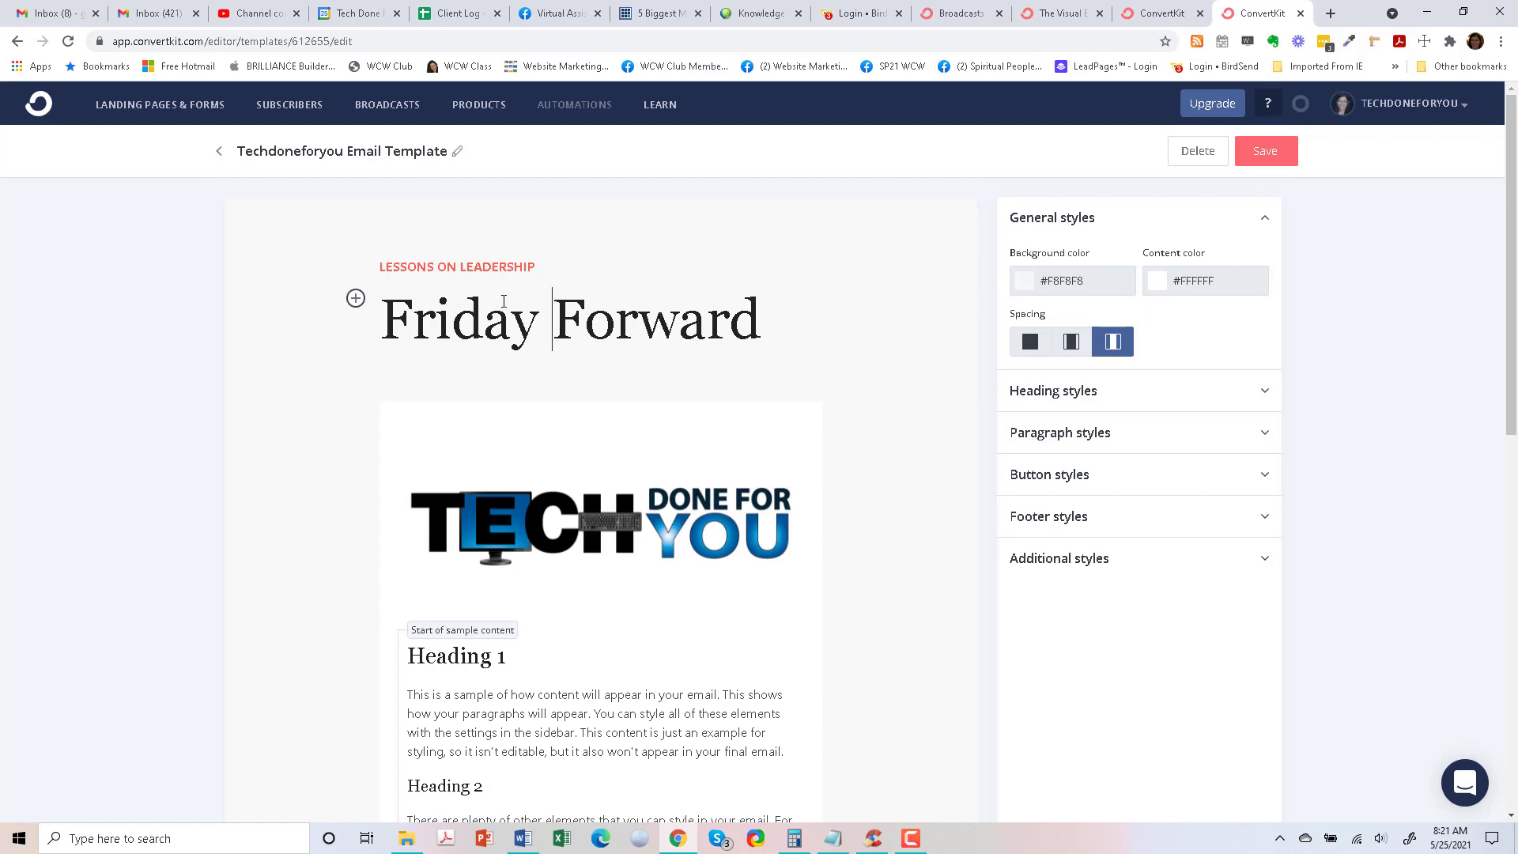
left_click(355, 300)
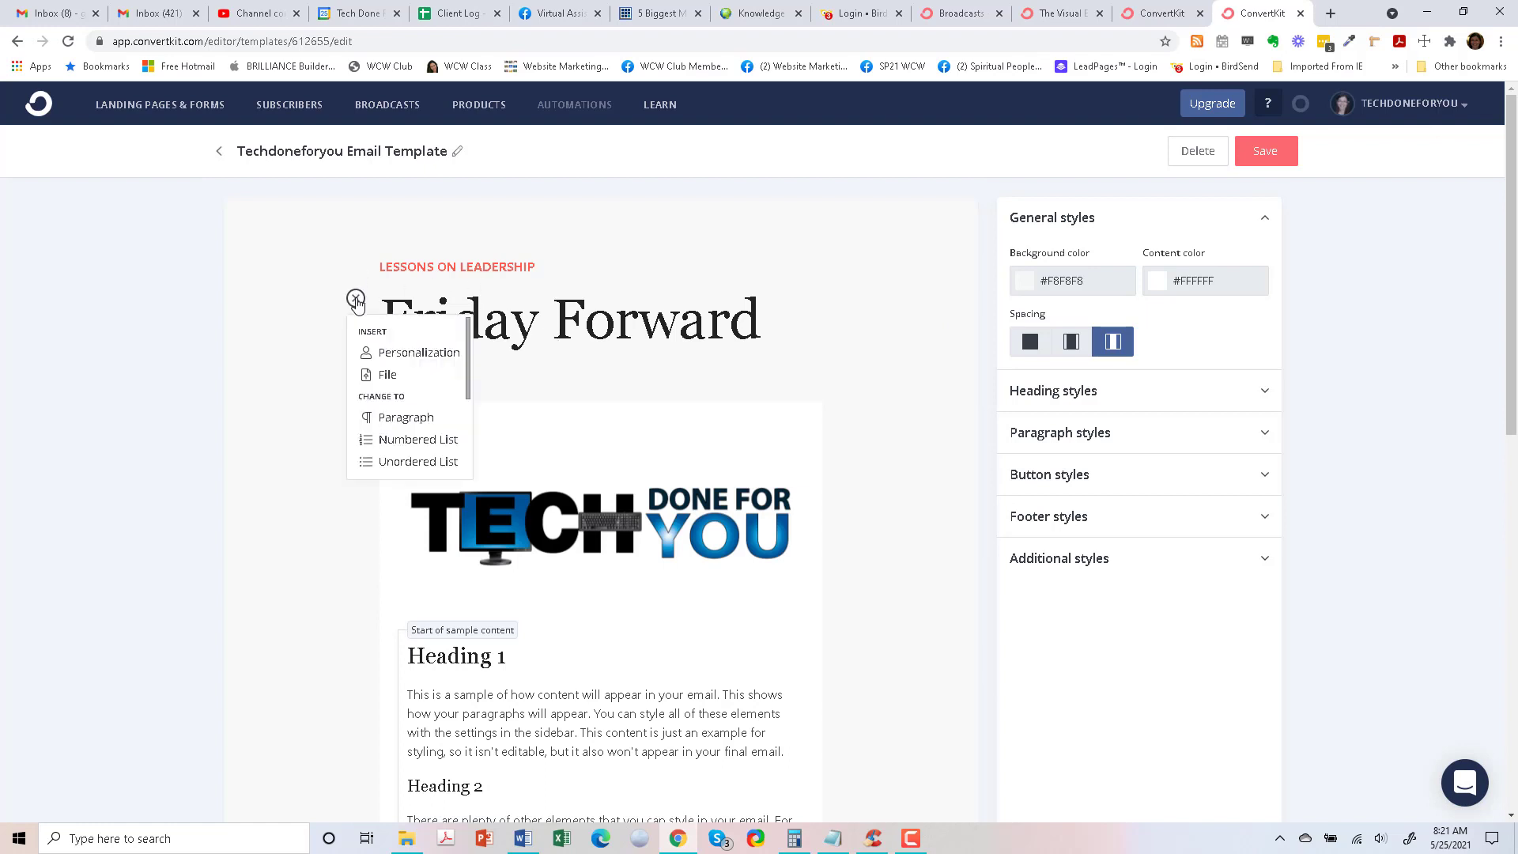
left_click(730, 308)
Delete the LESSONS ON LEADERSHIP and Friday Forward header text and scroll to the empty area
left_click_drag(791, 322, 352, 264)
key("BackSpace")
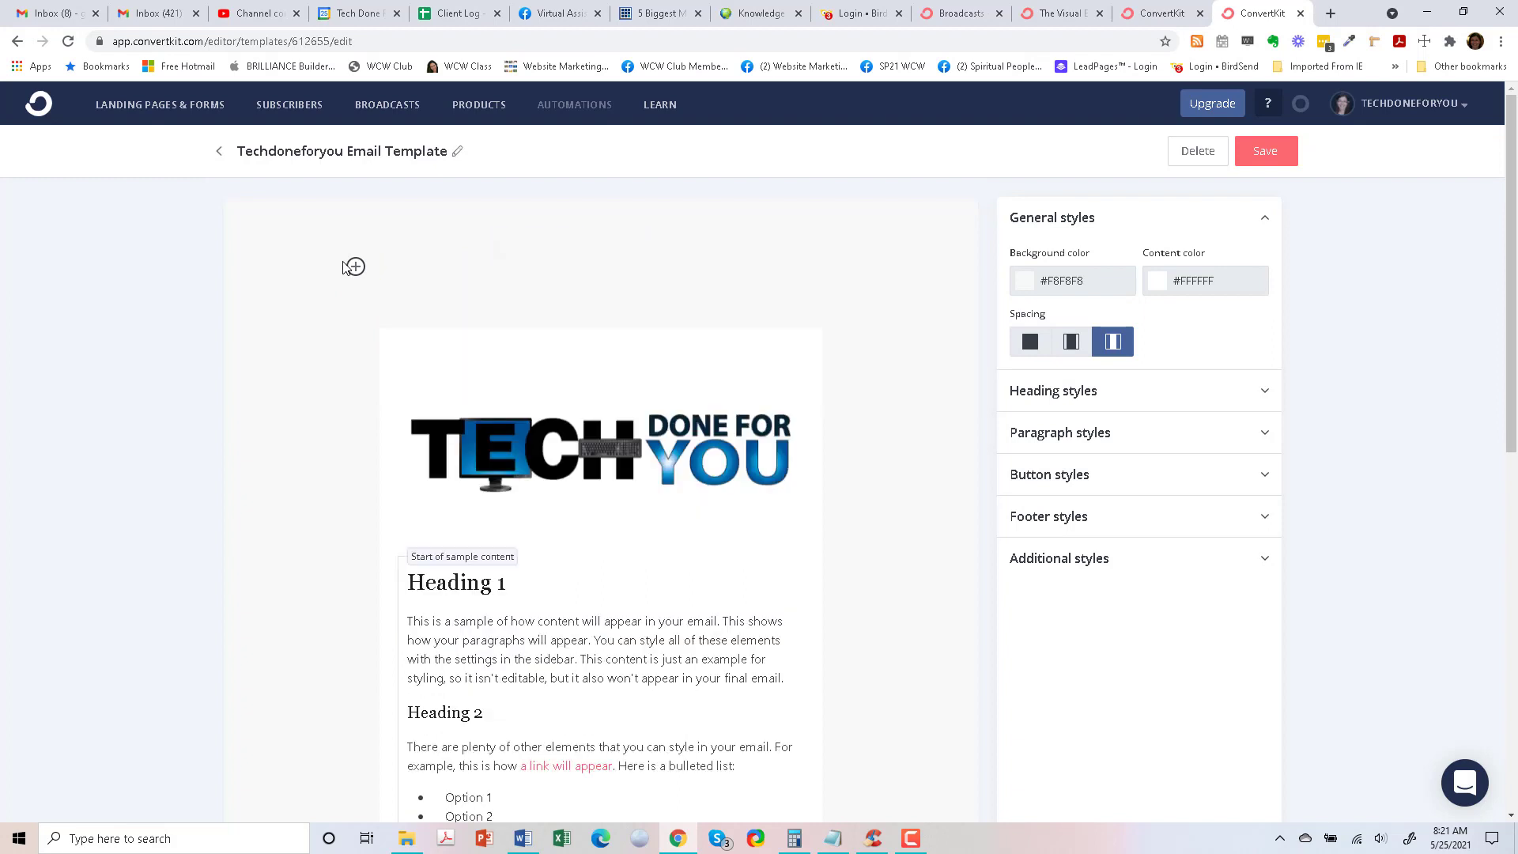
key("Delete")
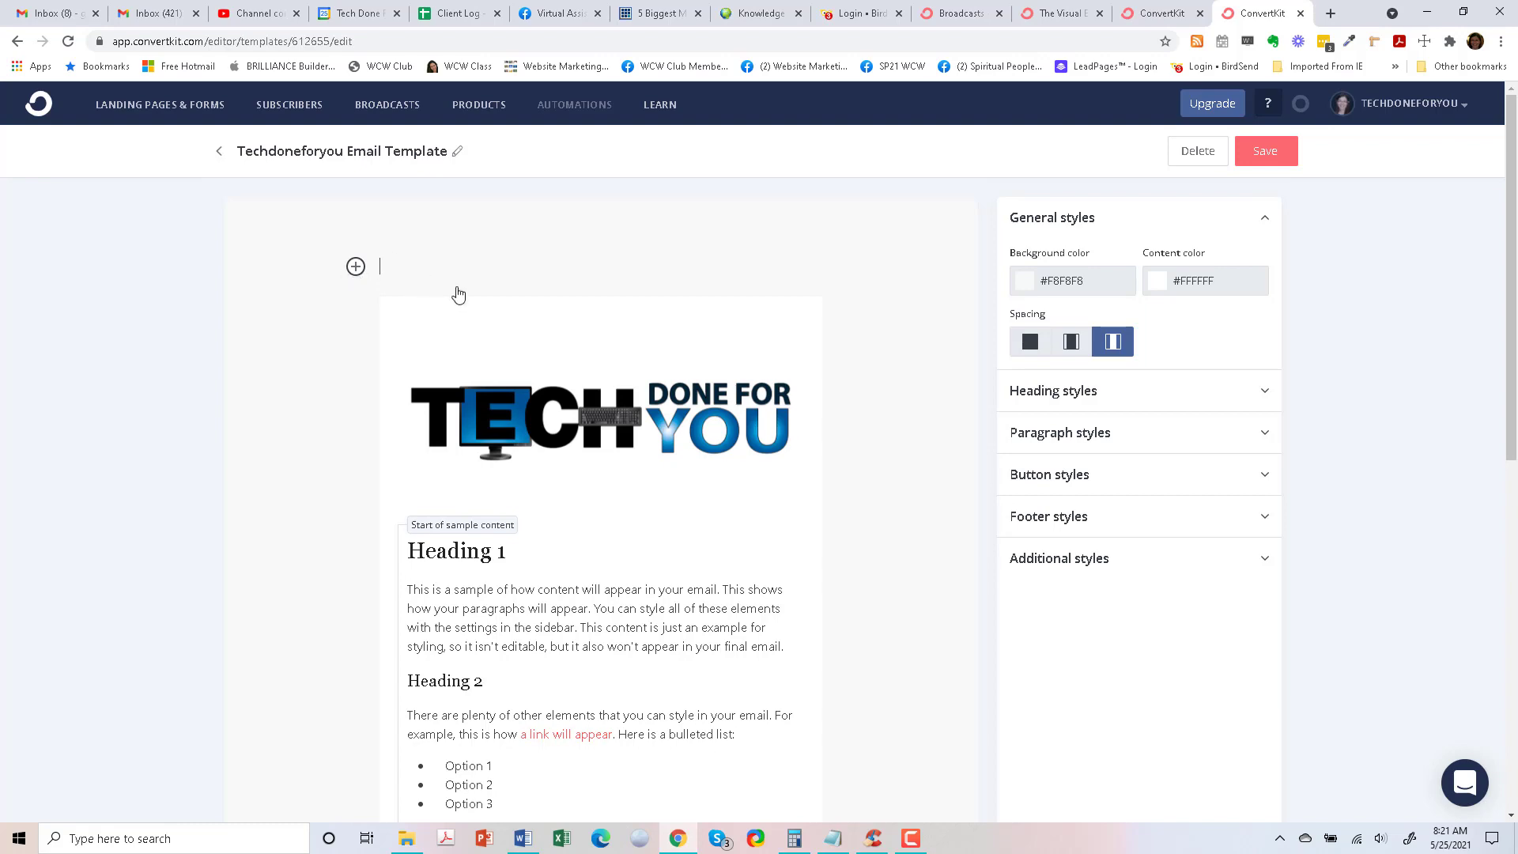
scroll(457, 294, "down", 7)
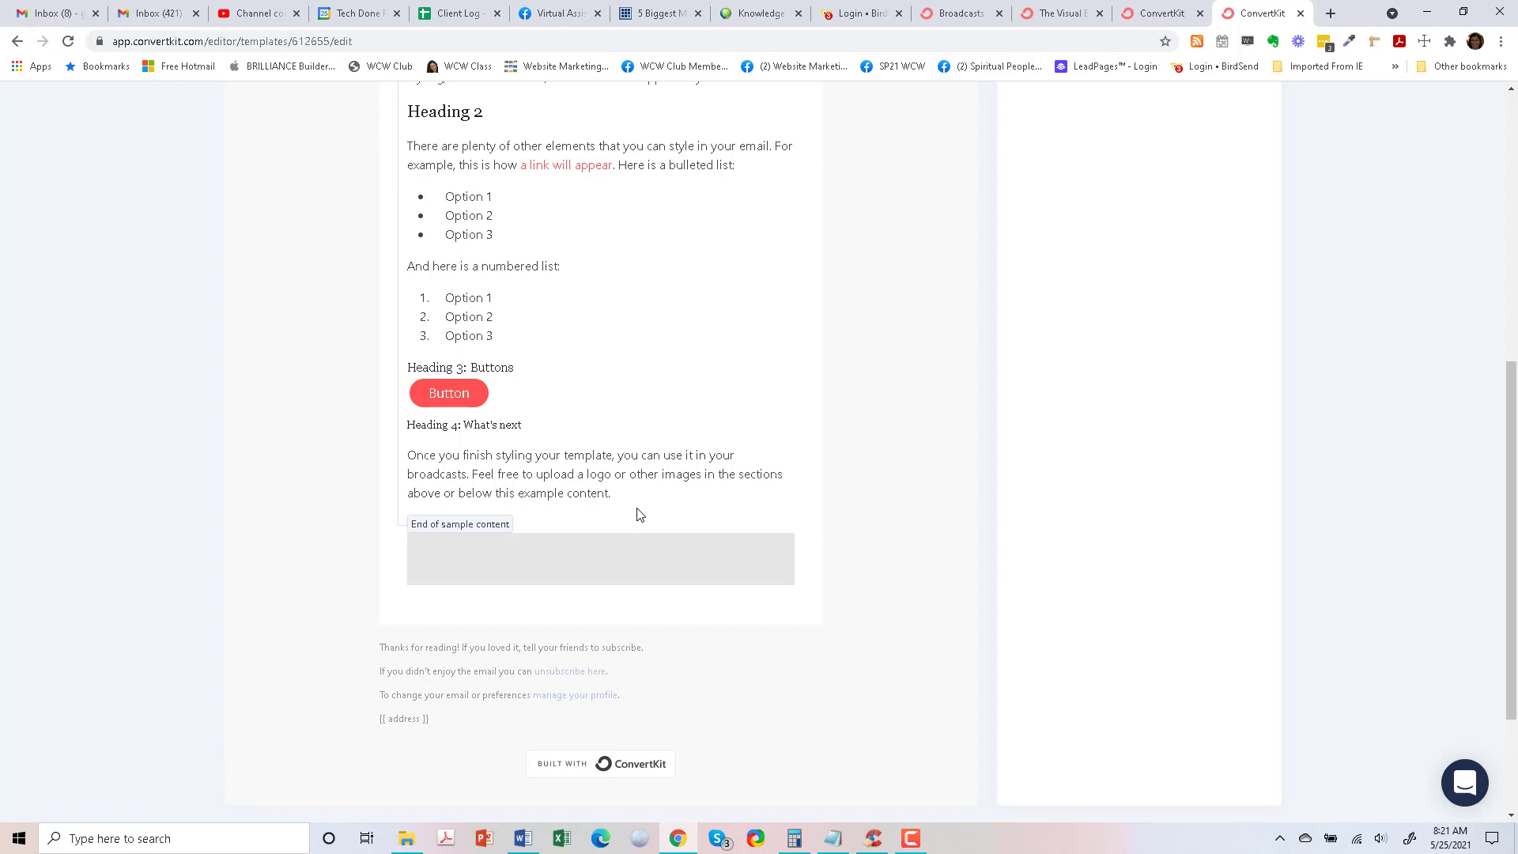
Copy the signature lines from a new Gmail message draft, then return to the ConvertKit template
left_click(155, 14)
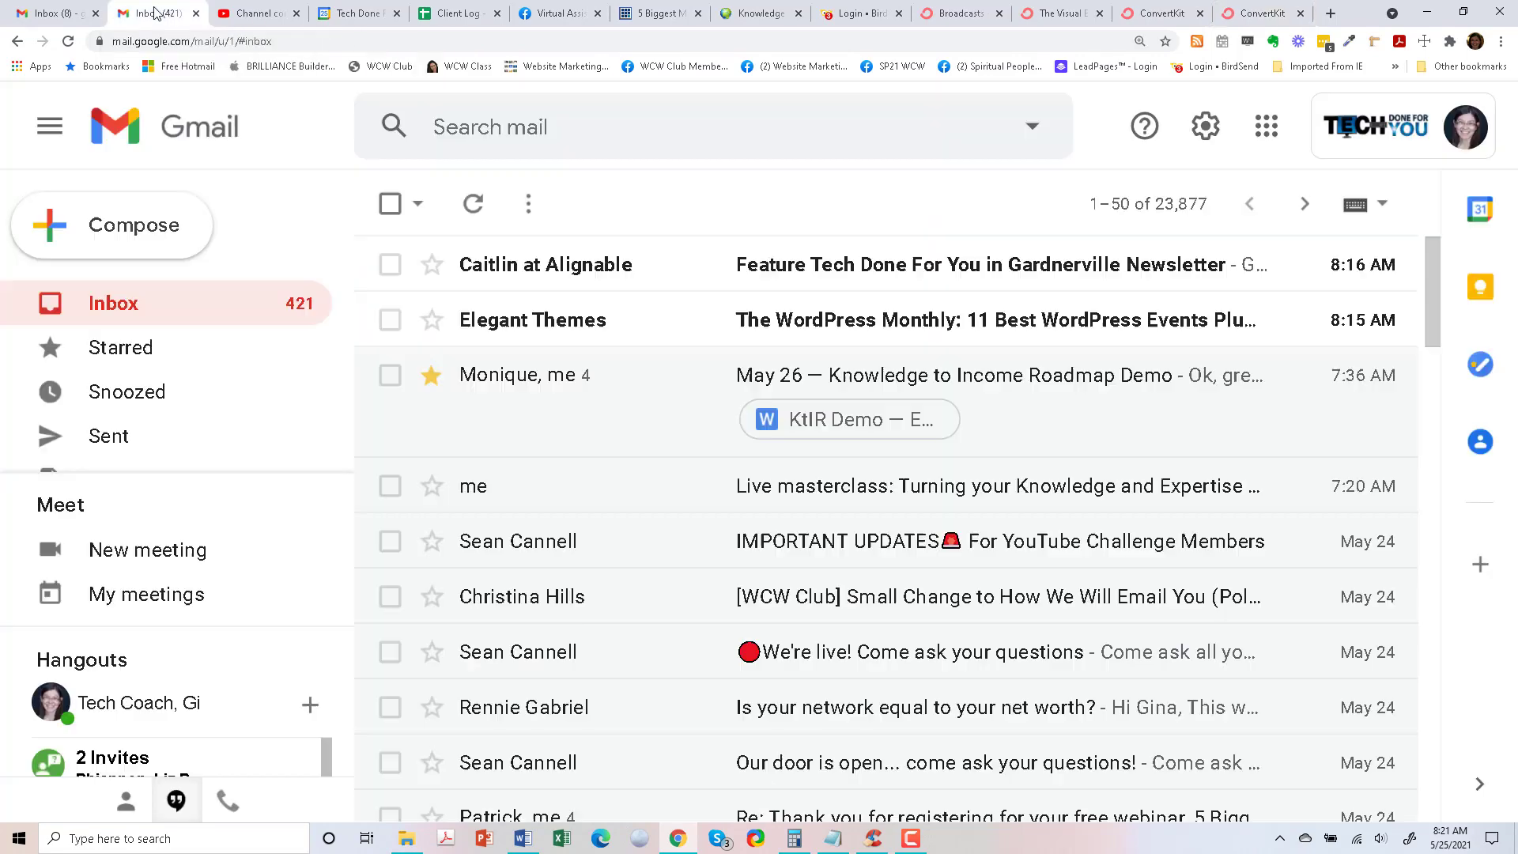
left_click(126, 226)
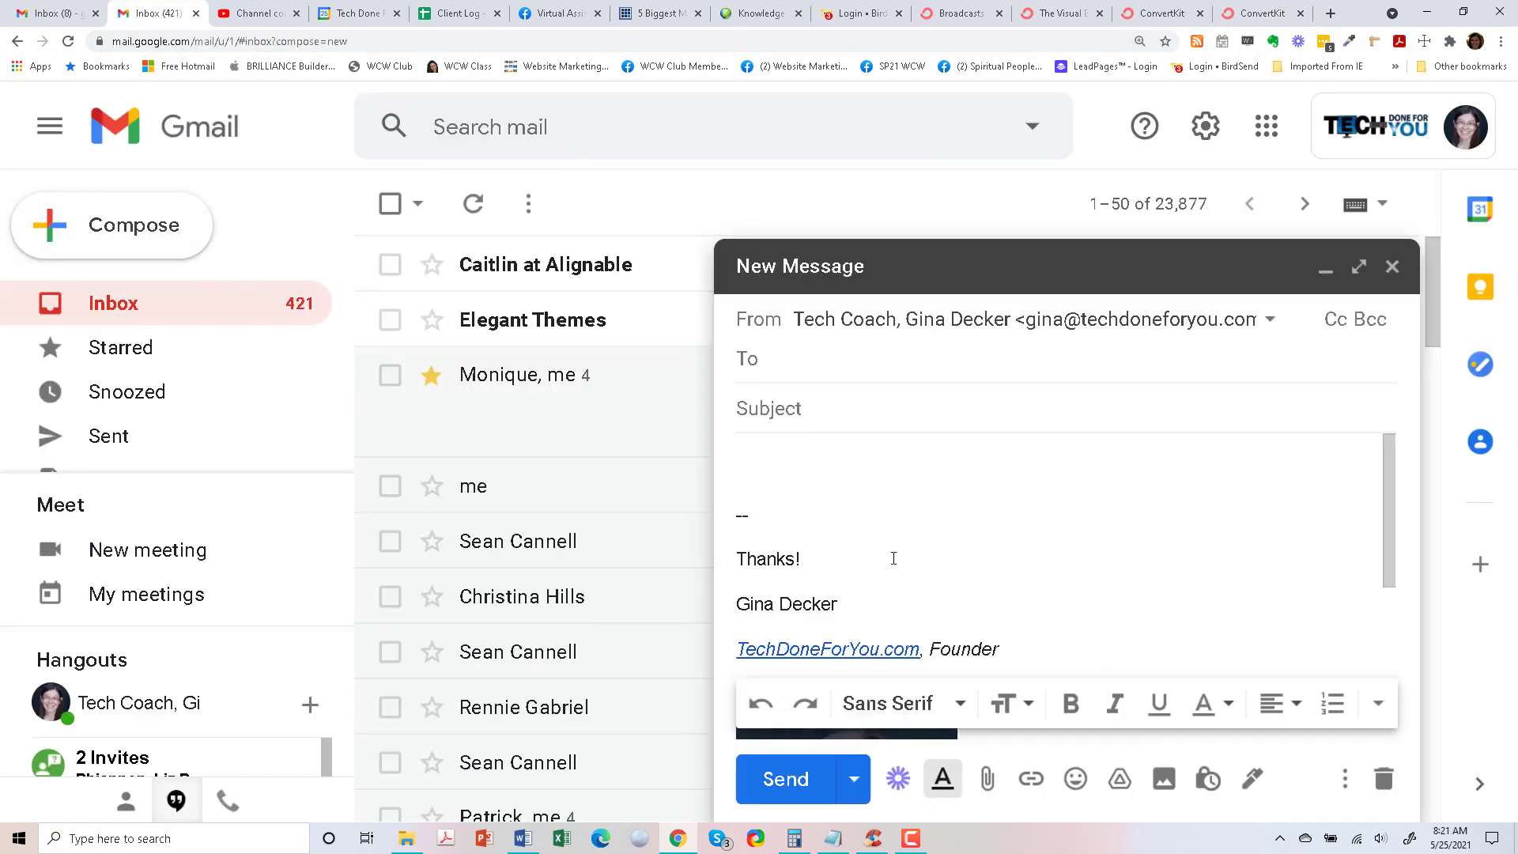
scroll(891, 553, "down", 2)
scroll(821, 466, "up", 2)
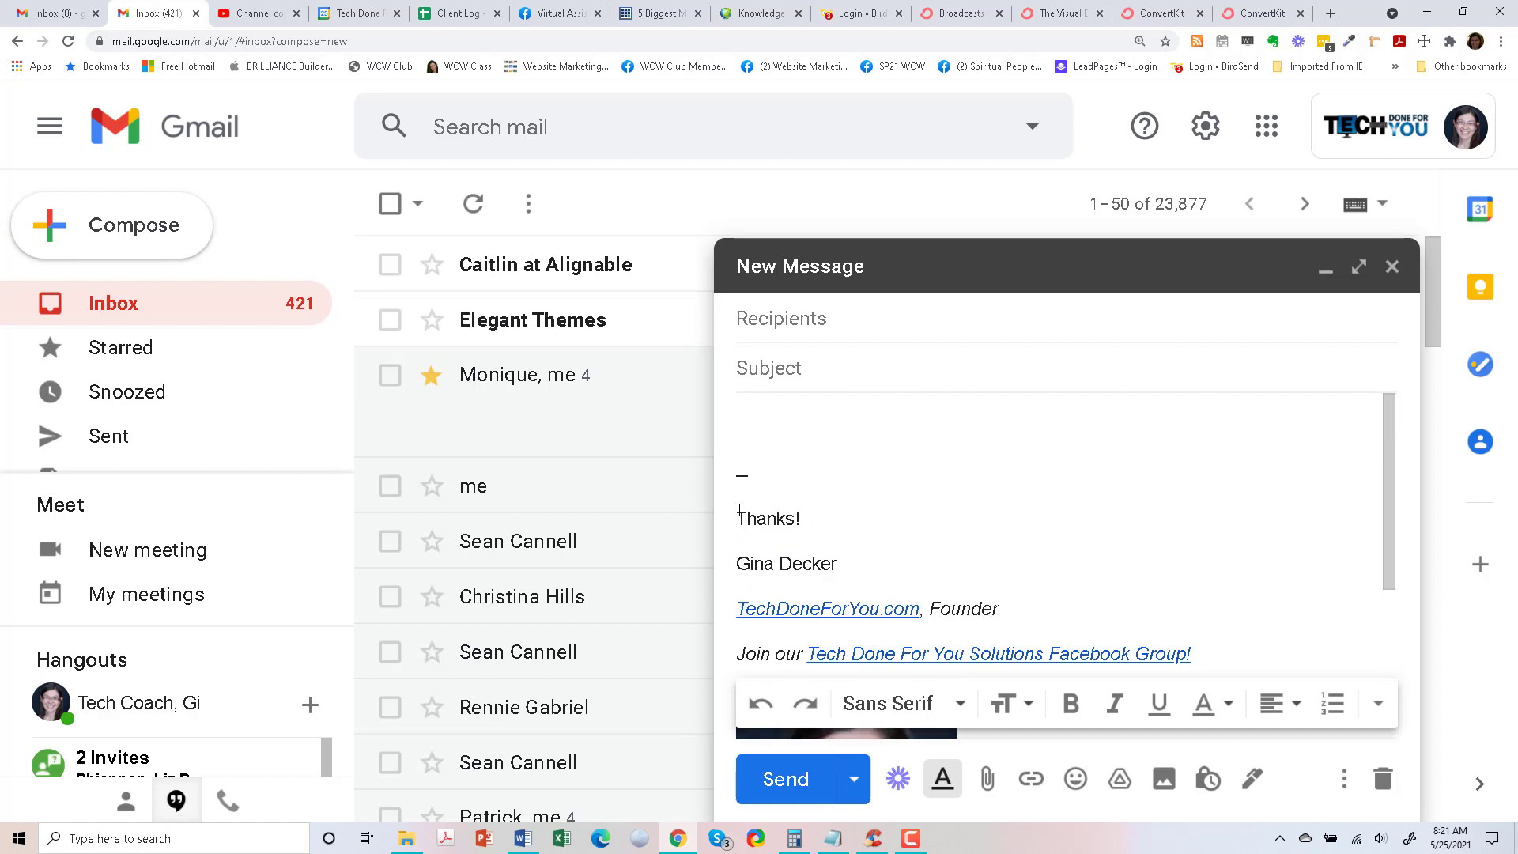
left_click_drag(734, 518, 1247, 725)
key("ctrl+c")
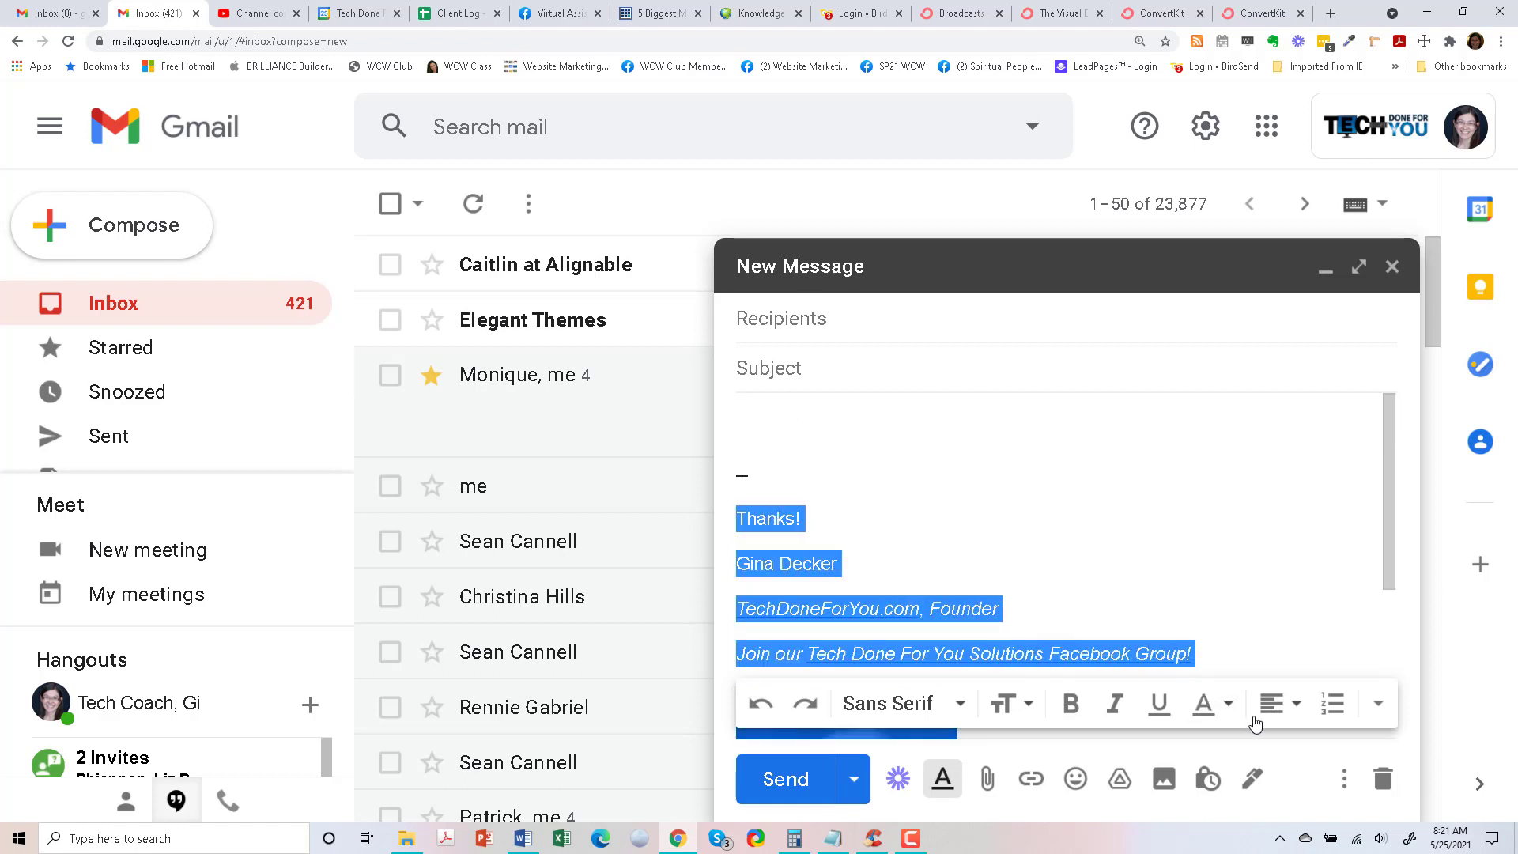
scroll(1286, 633, "down", 1)
scroll(1285, 633, "down", 1)
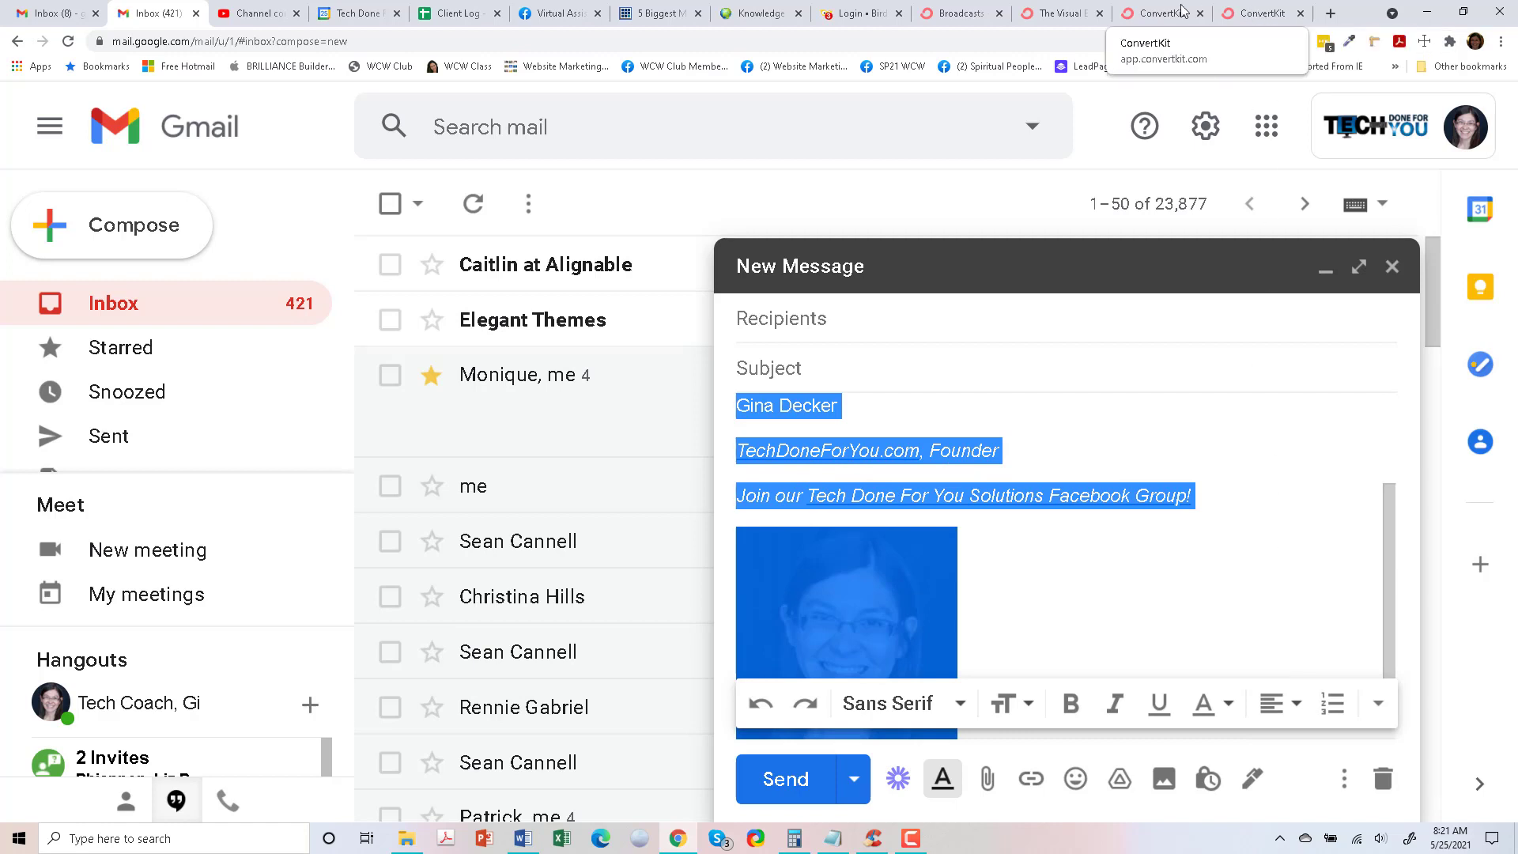
left_click(1261, 13)
Paste the signature below the sample content, remove the blank line above Thanks!, and save
left_click(509, 570)
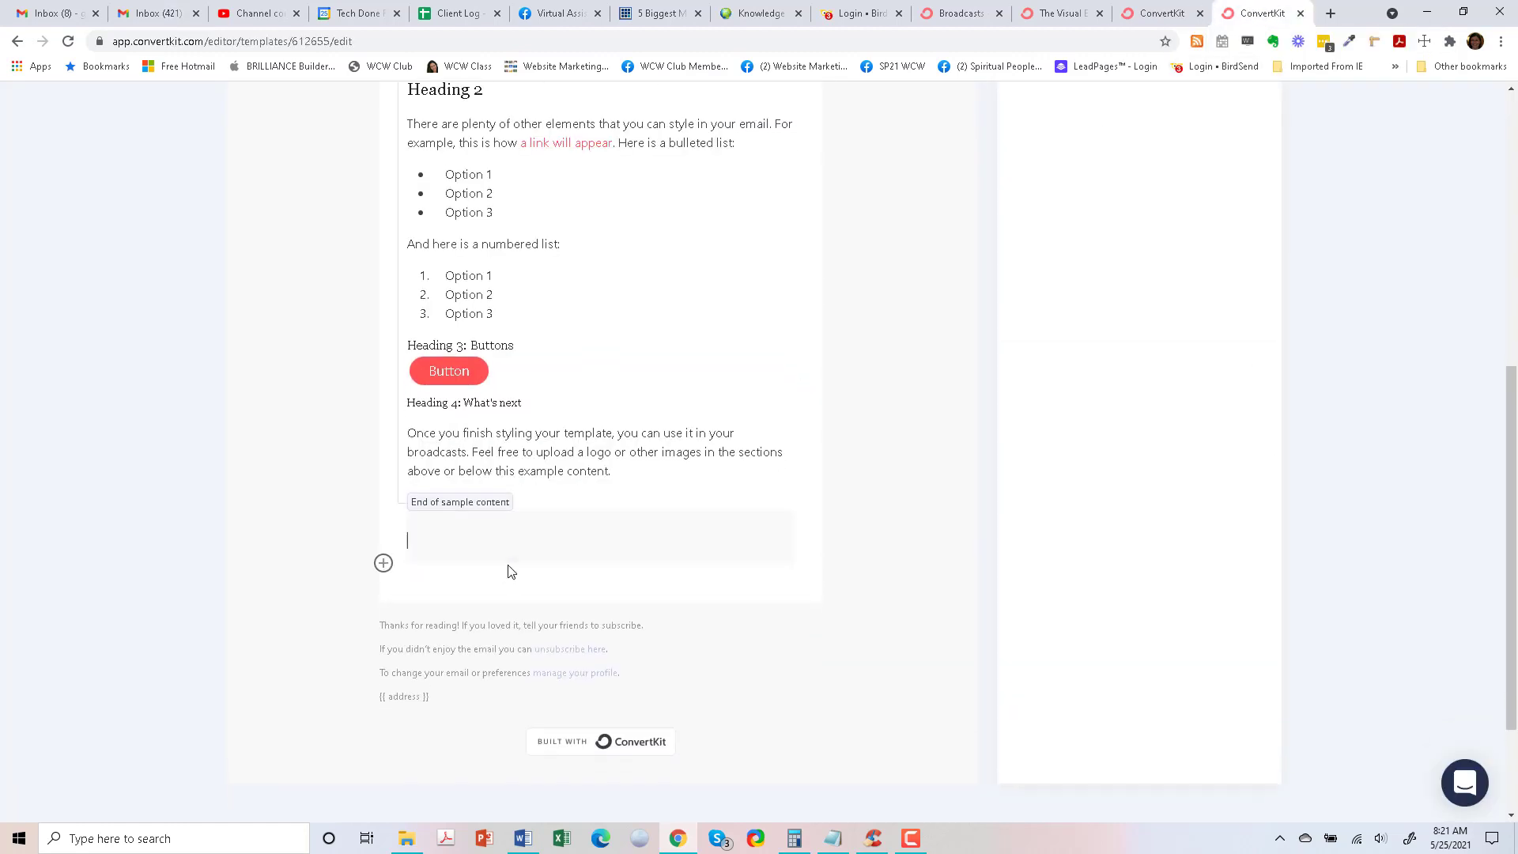
key("ctrl+v")
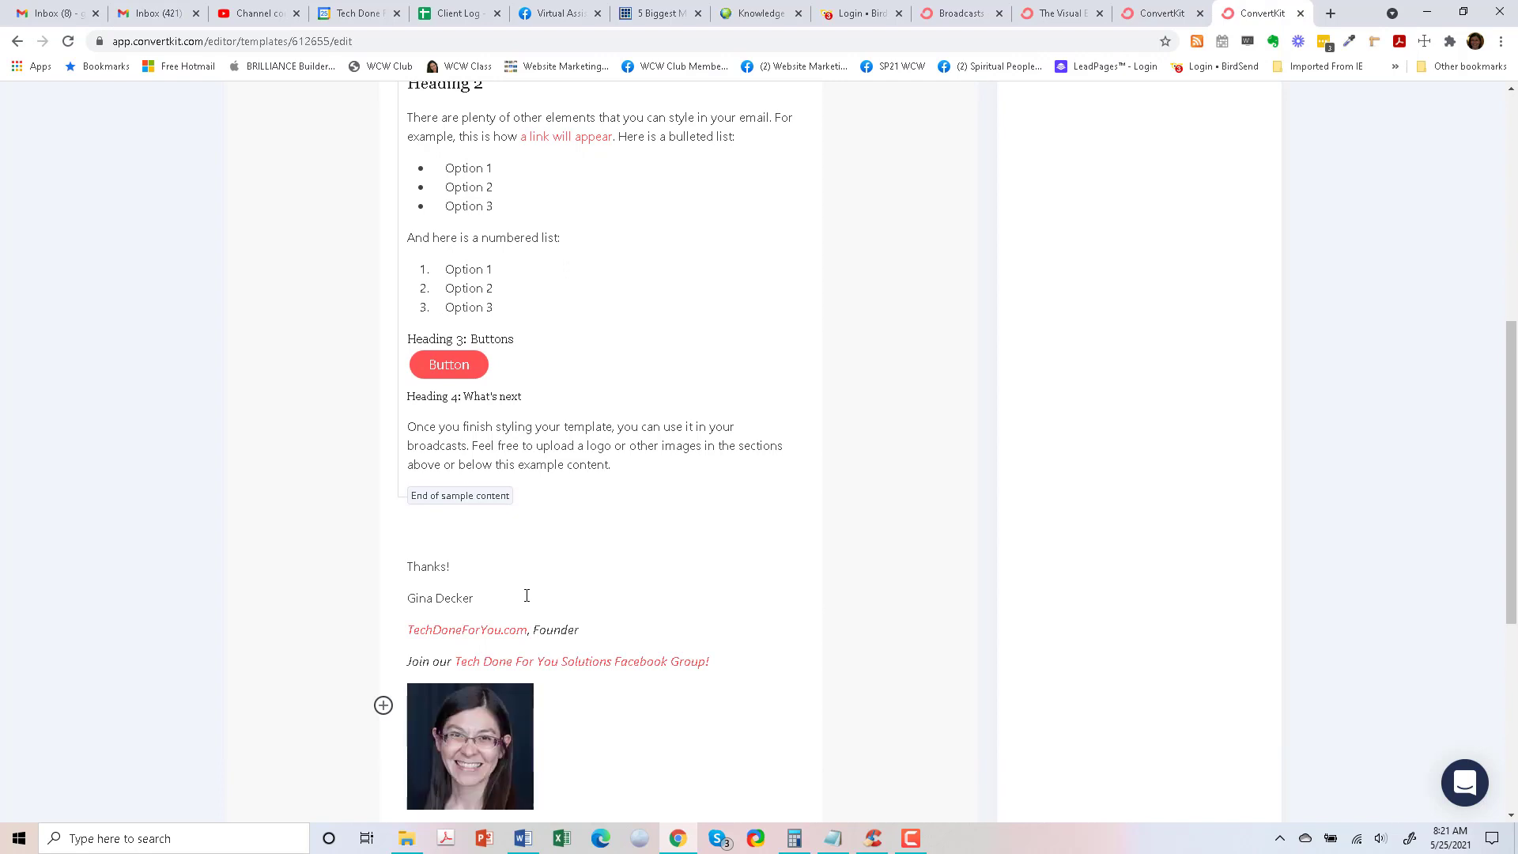
left_click(444, 536)
key("Delete")
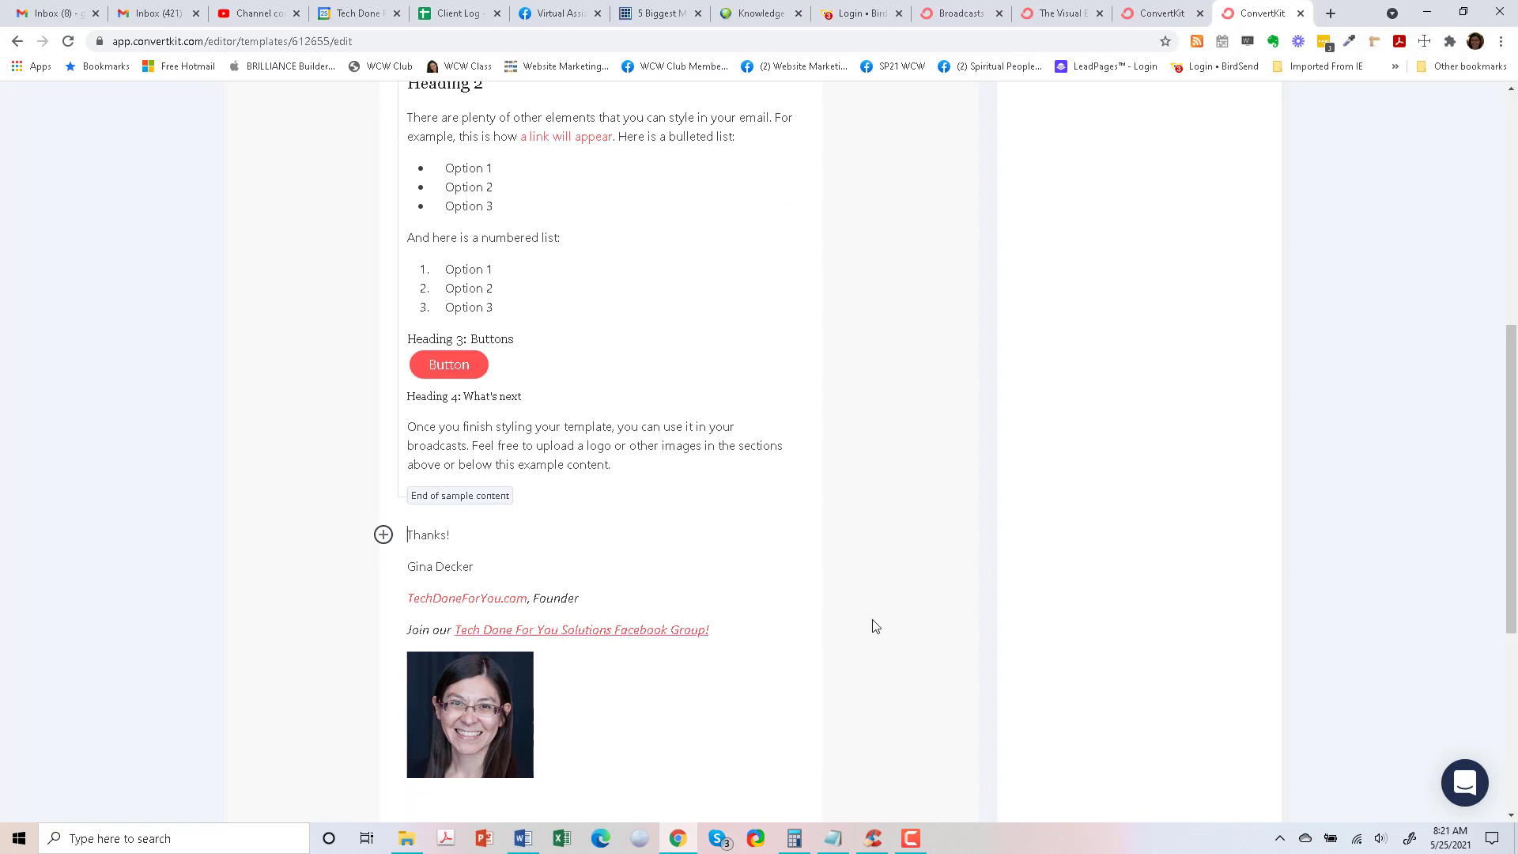
scroll(871, 623, "up", 8)
left_click(1288, 149)
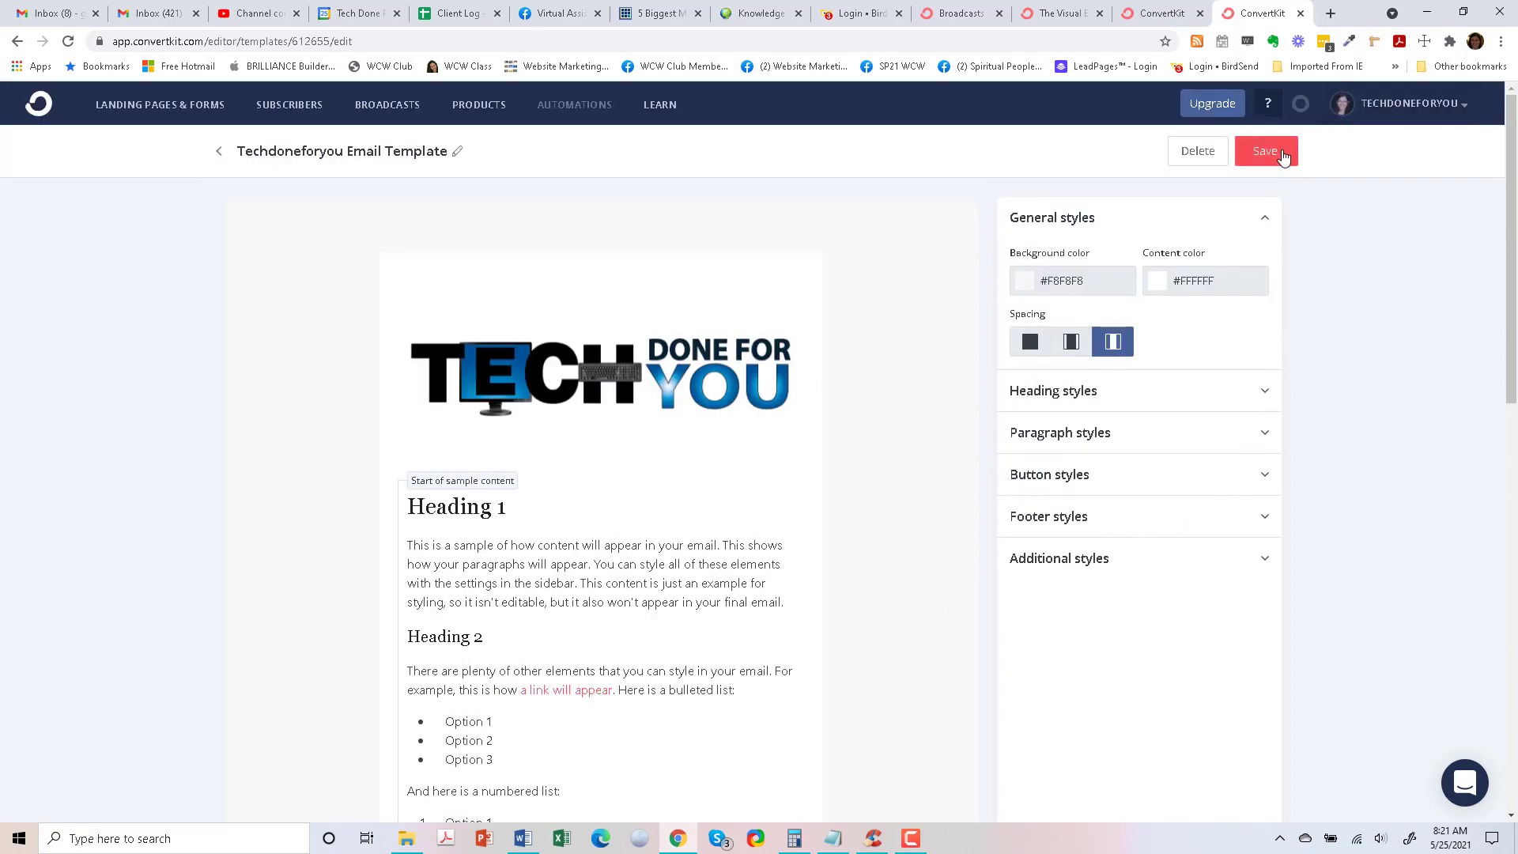
Try an empty block above the logo, then save the template again with the logo on top
left_click(491, 239)
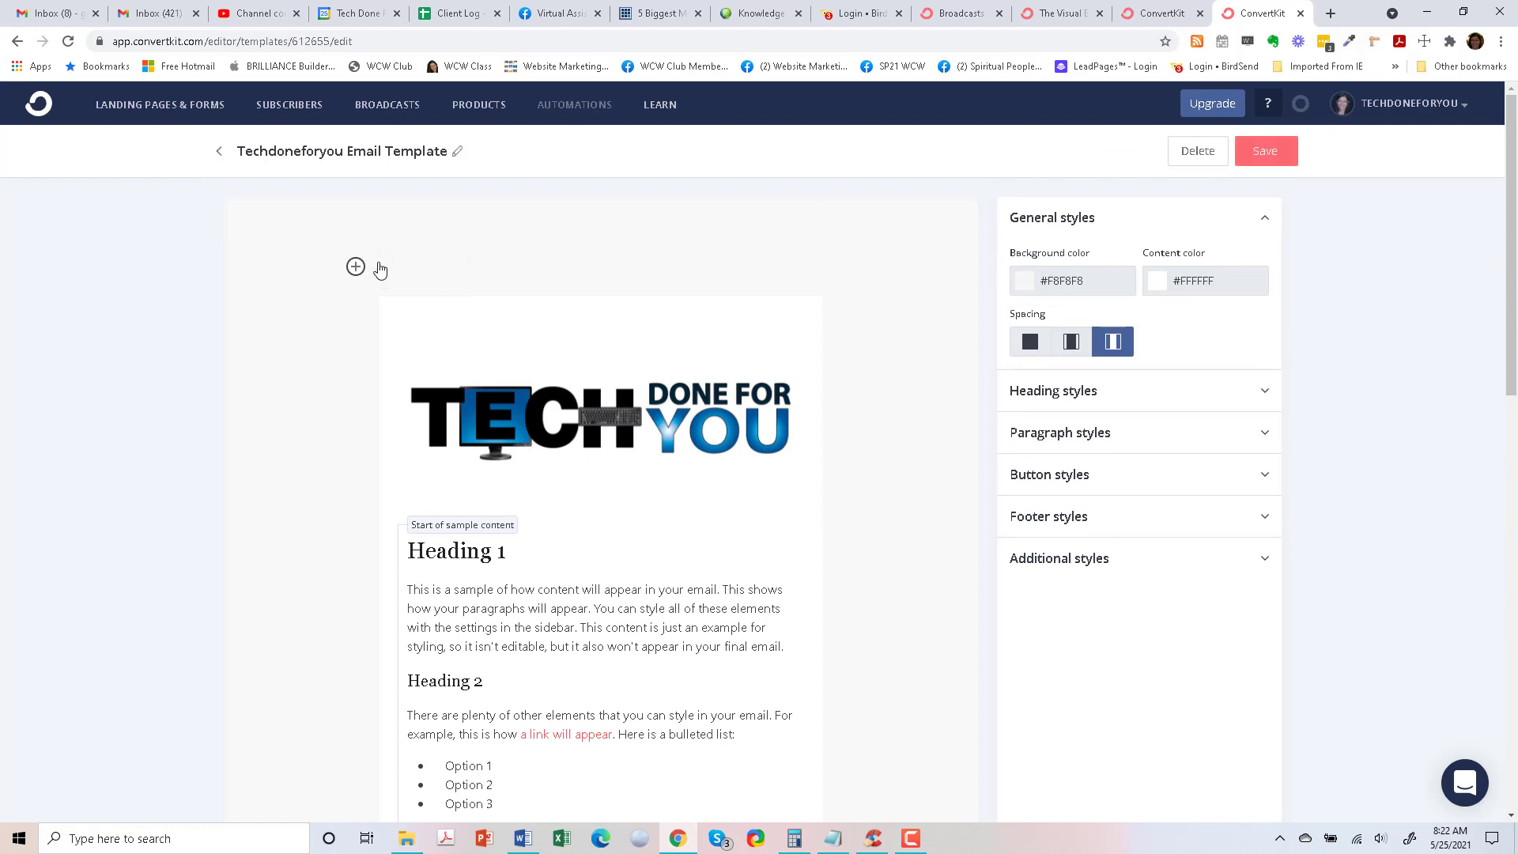
right_click(403, 271)
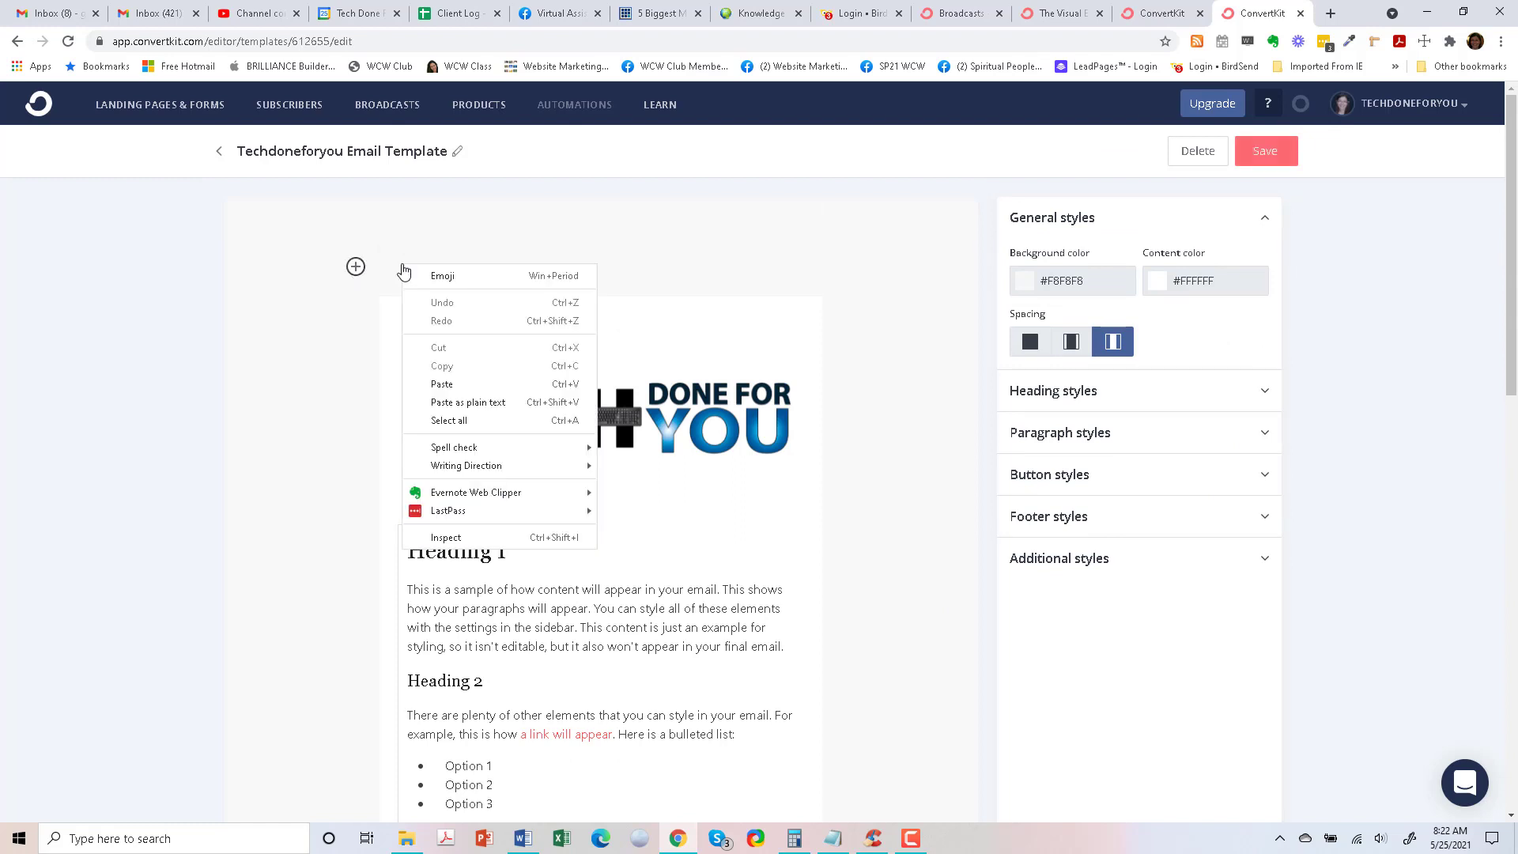
left_click(646, 270)
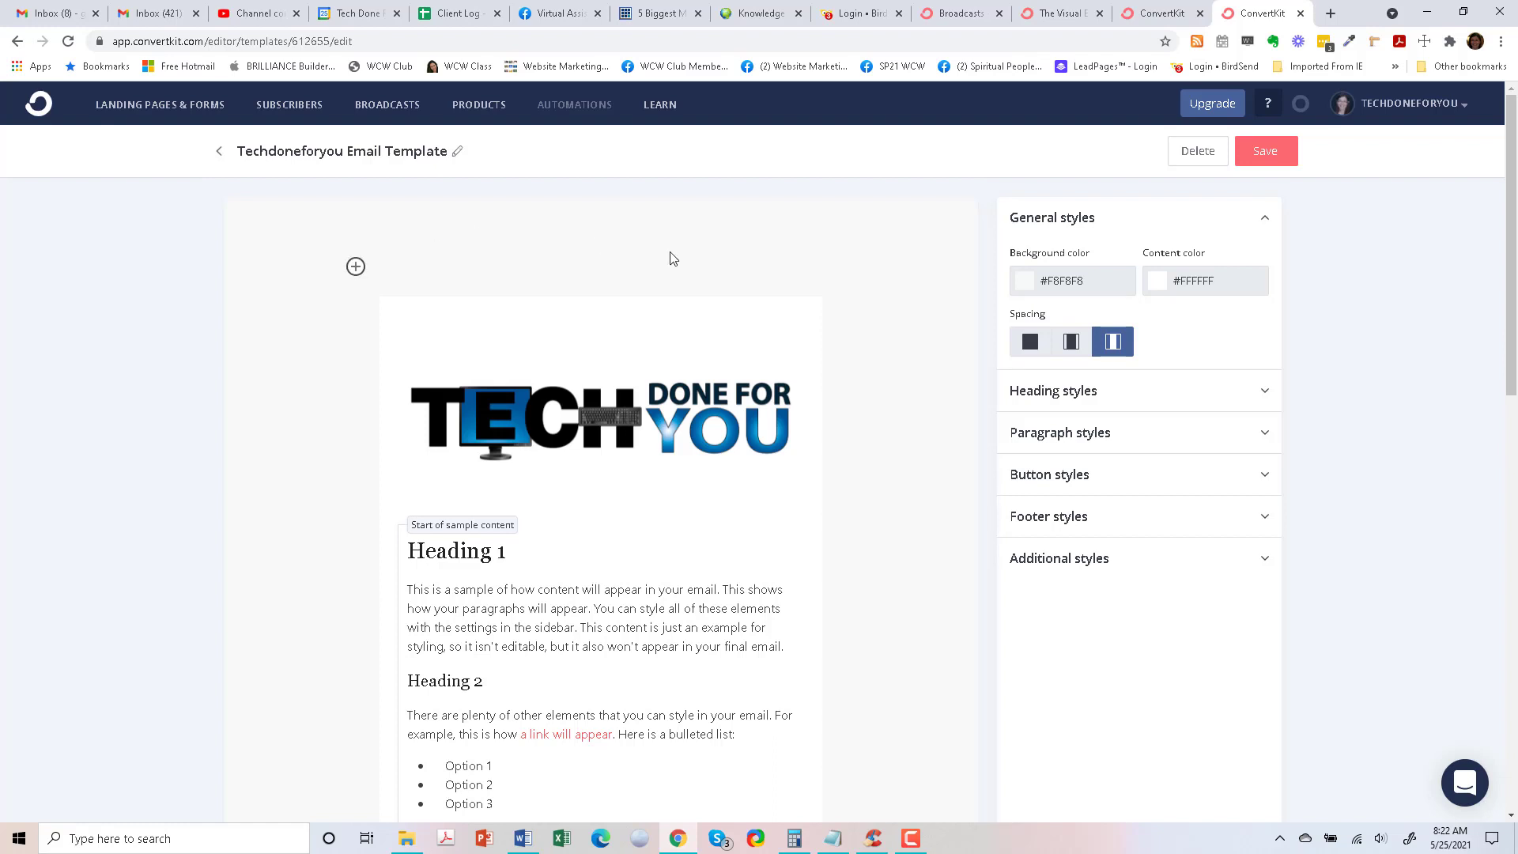
scroll(1172, 236, "down", 1)
left_click(1277, 150)
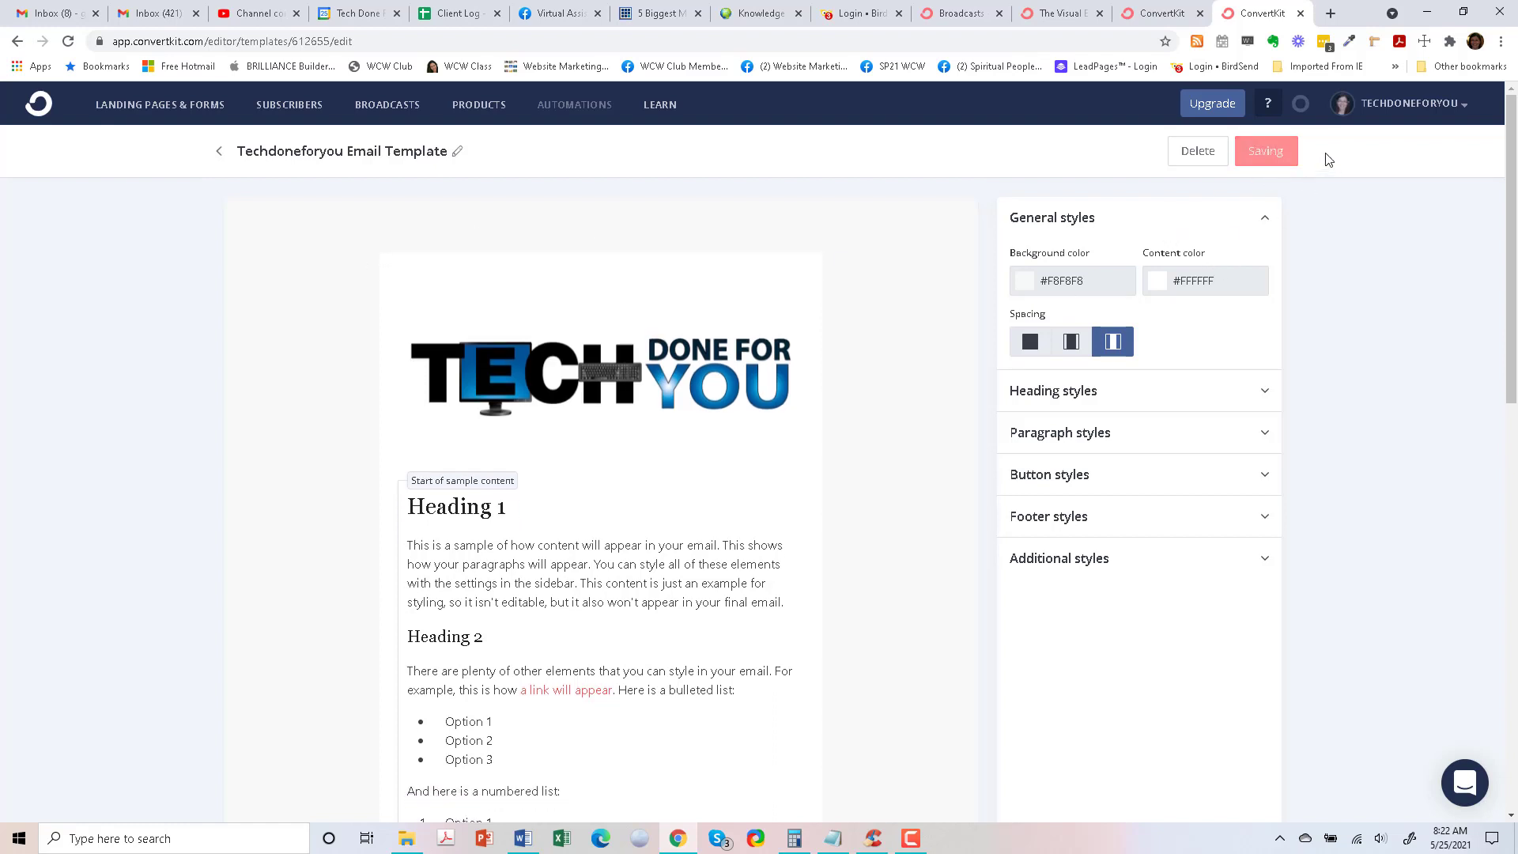
Apply the Techdoneforyou Email Template to the Zoom-invite broadcast draft
left_click(1150, 18)
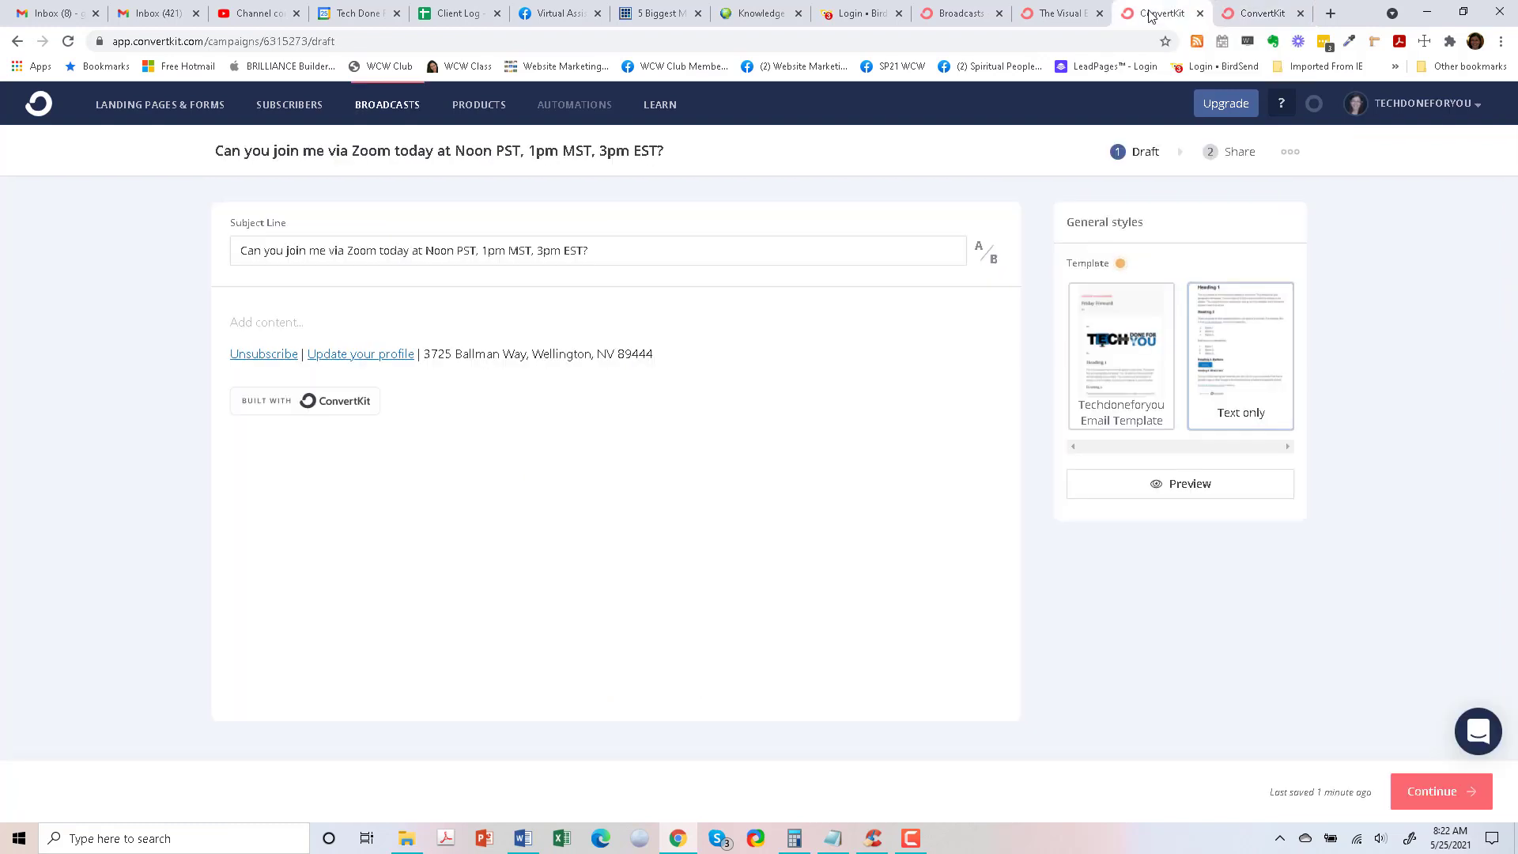
left_click(1106, 376)
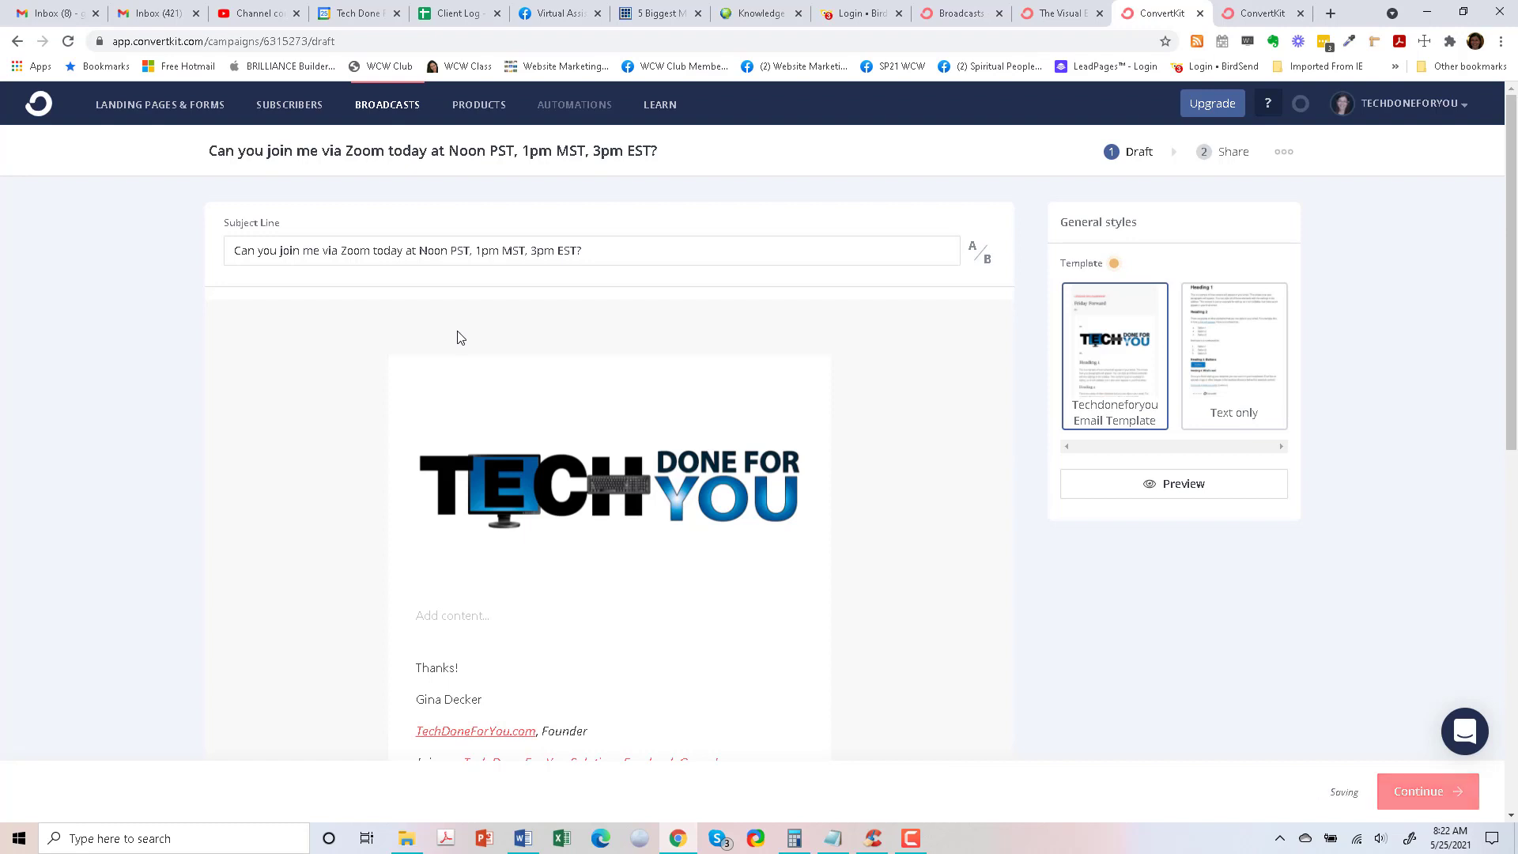
scroll(544, 289, "down", 2)
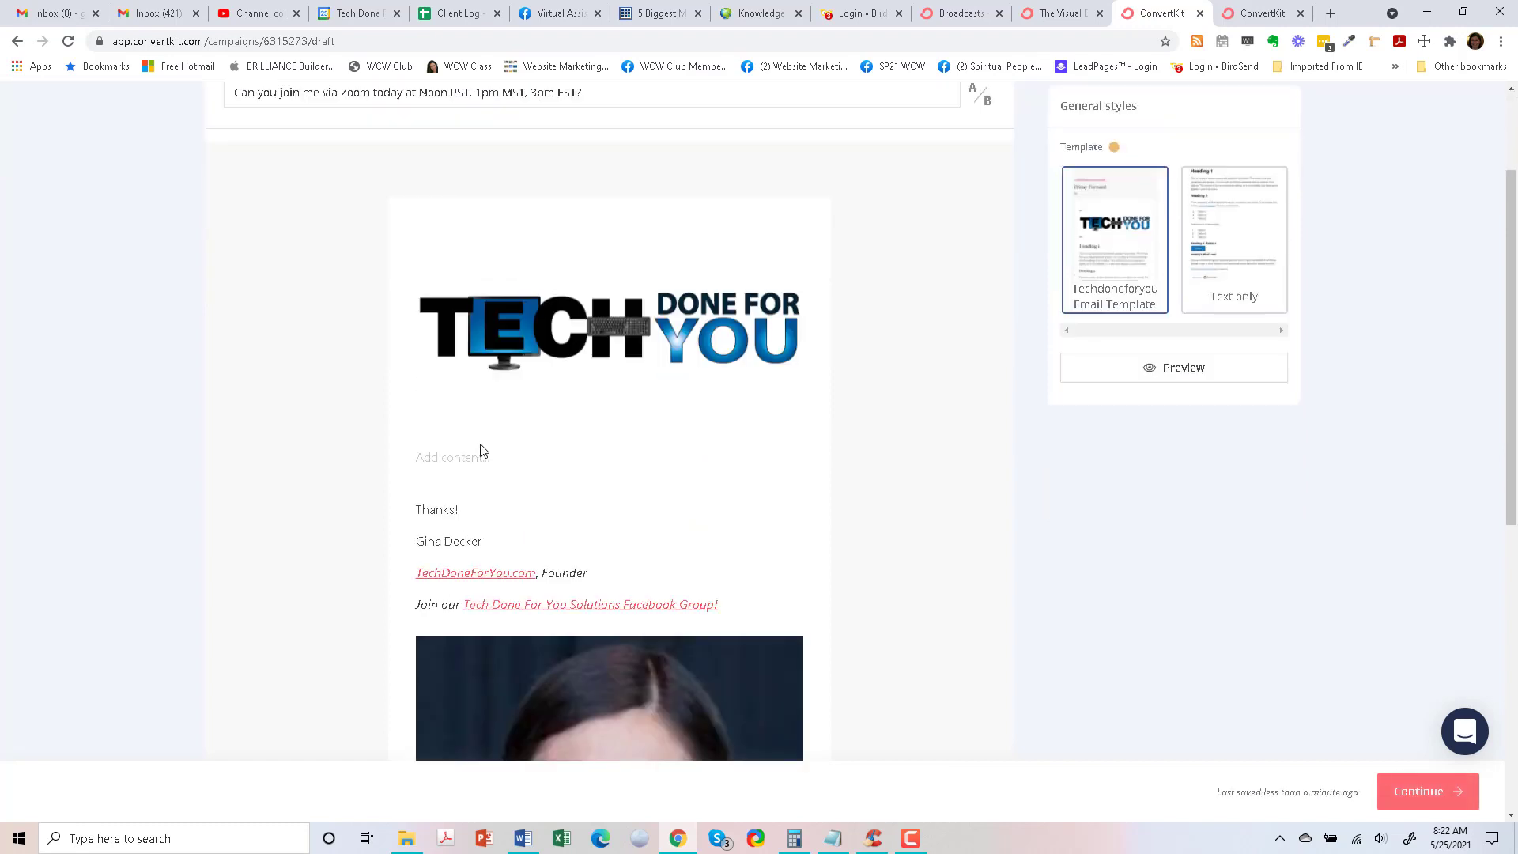
Open the body with 'Hi {{ subscriber.first_name }},' using the subscriber first-name personalization
left_click(468, 458)
type("Hi")
left_click(392, 457)
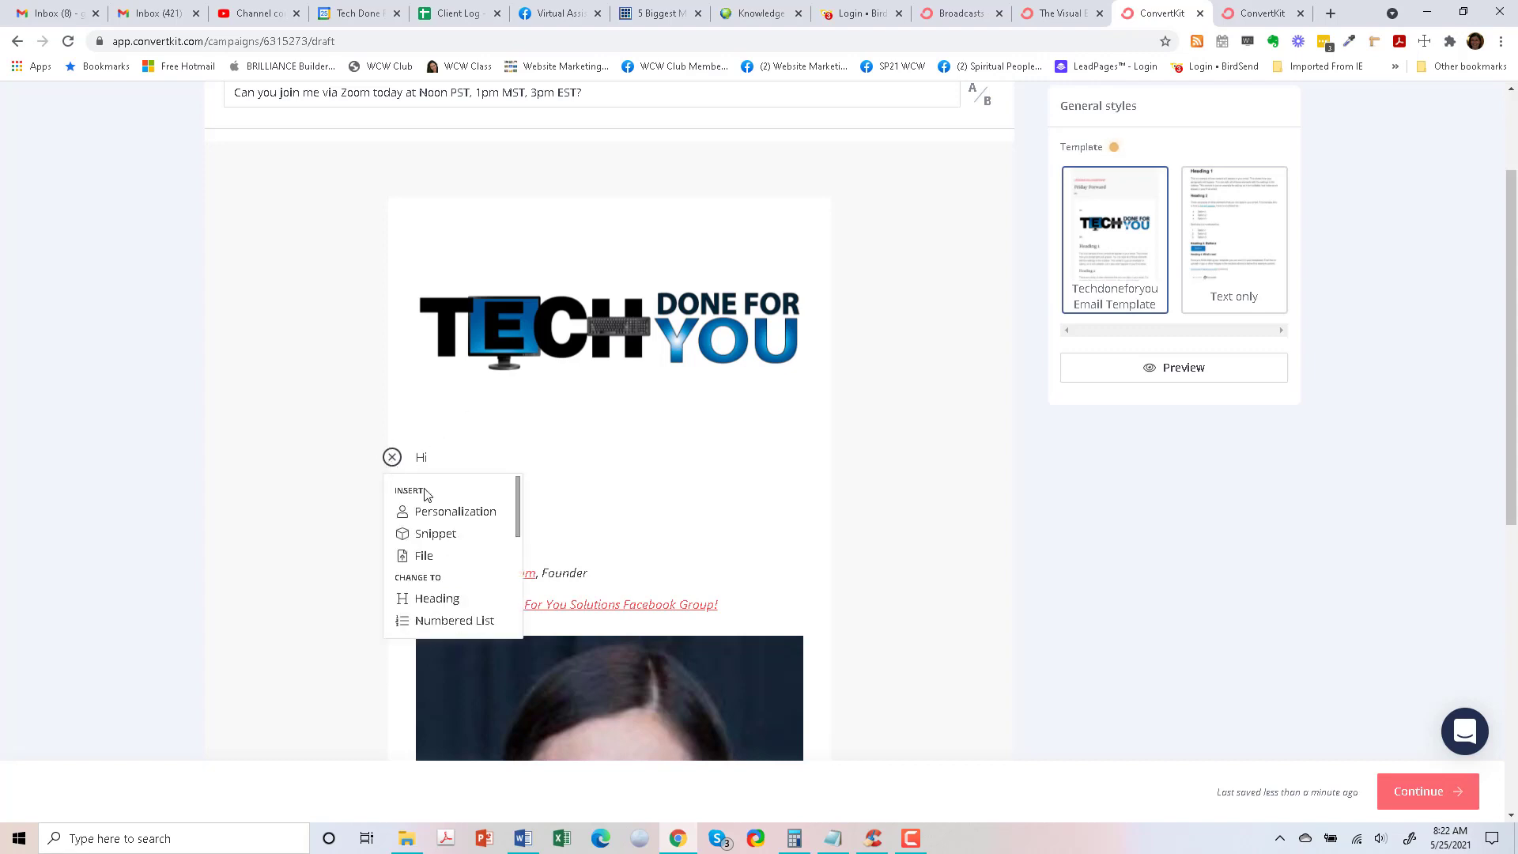
left_click(453, 512)
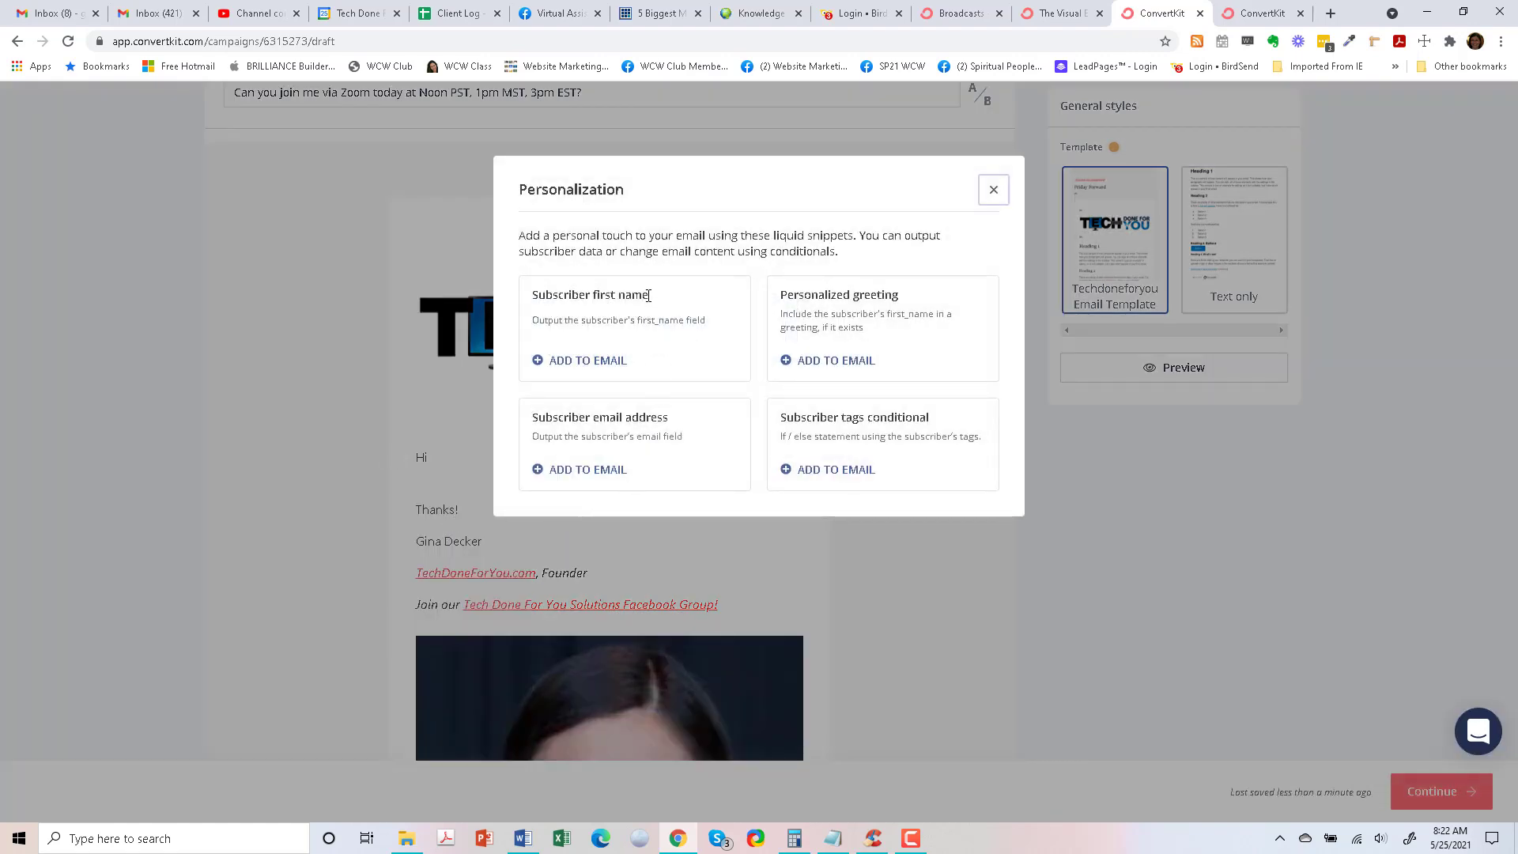
left_click(603, 362)
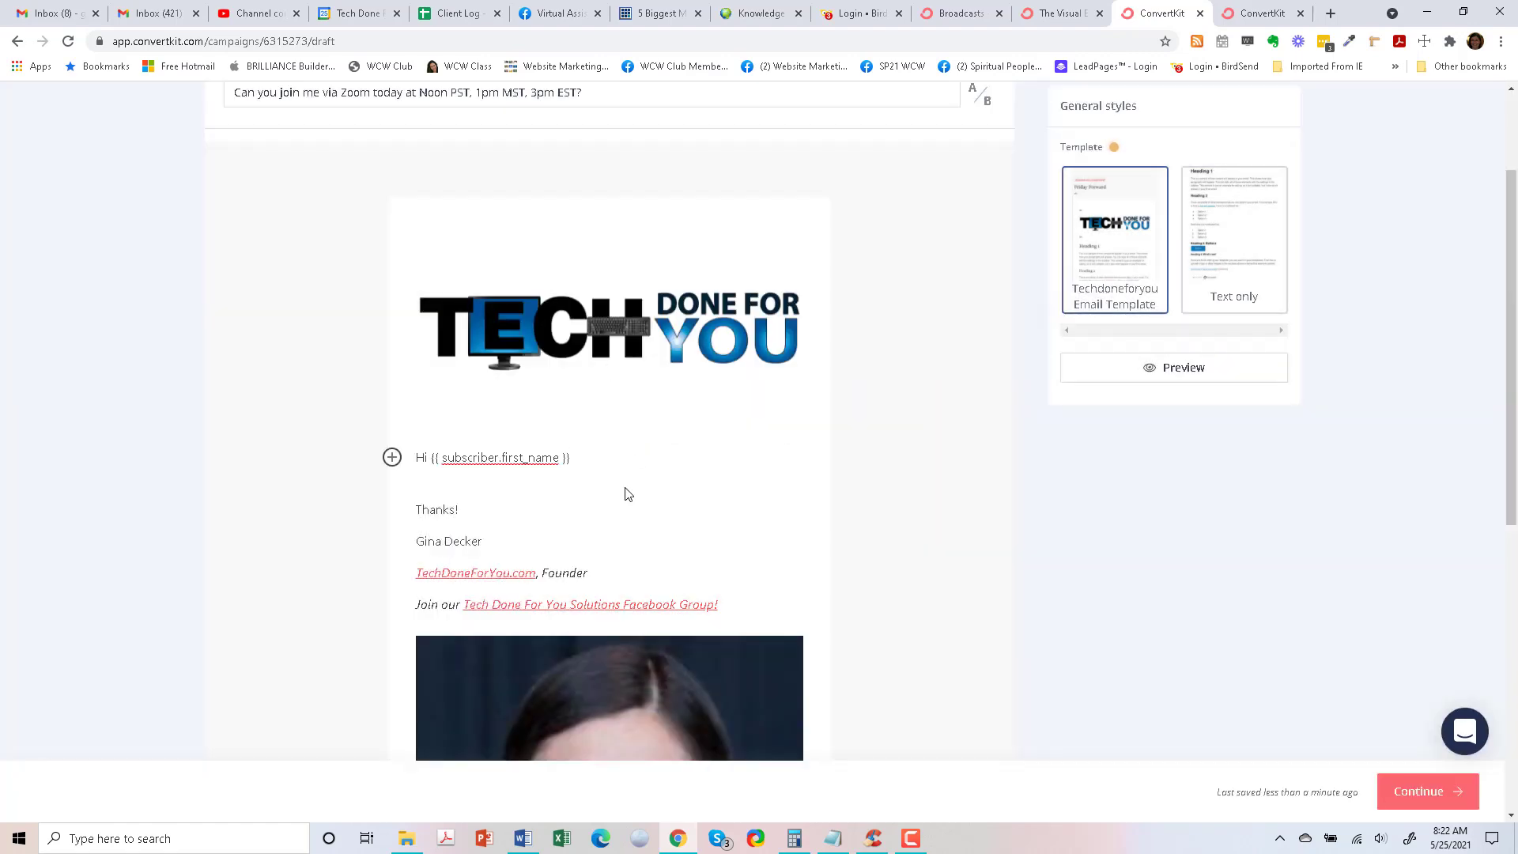
type(",")
key("Return")
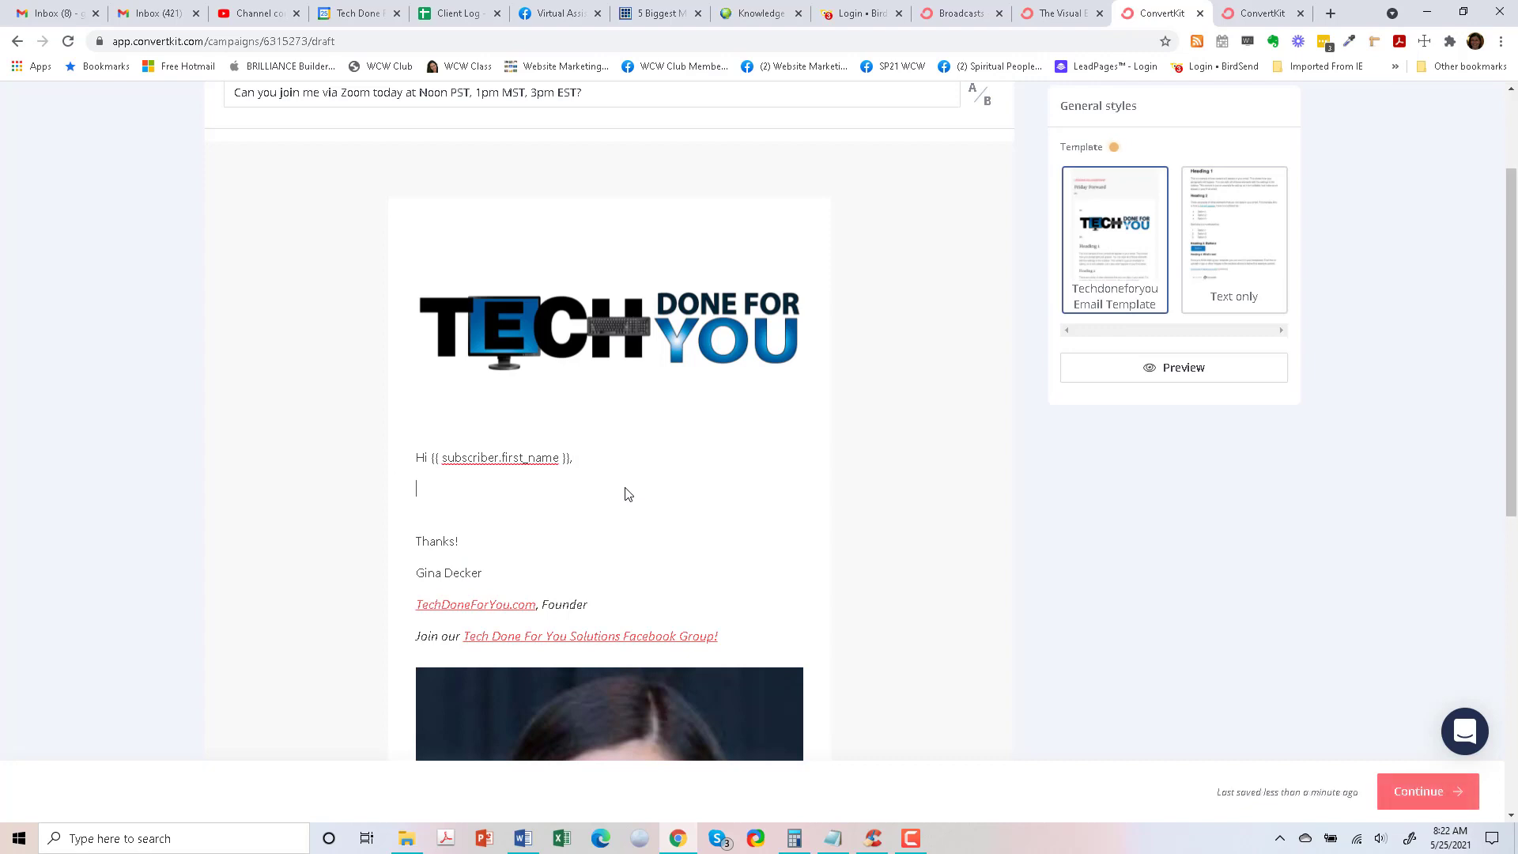
Write the invitation to the Noon PST/1pm MST/3pm EST launch-mistakes masterclass, then 'Here are the access details:'
type("Are you free t")
type("1pmMST/3pm EST to cat")
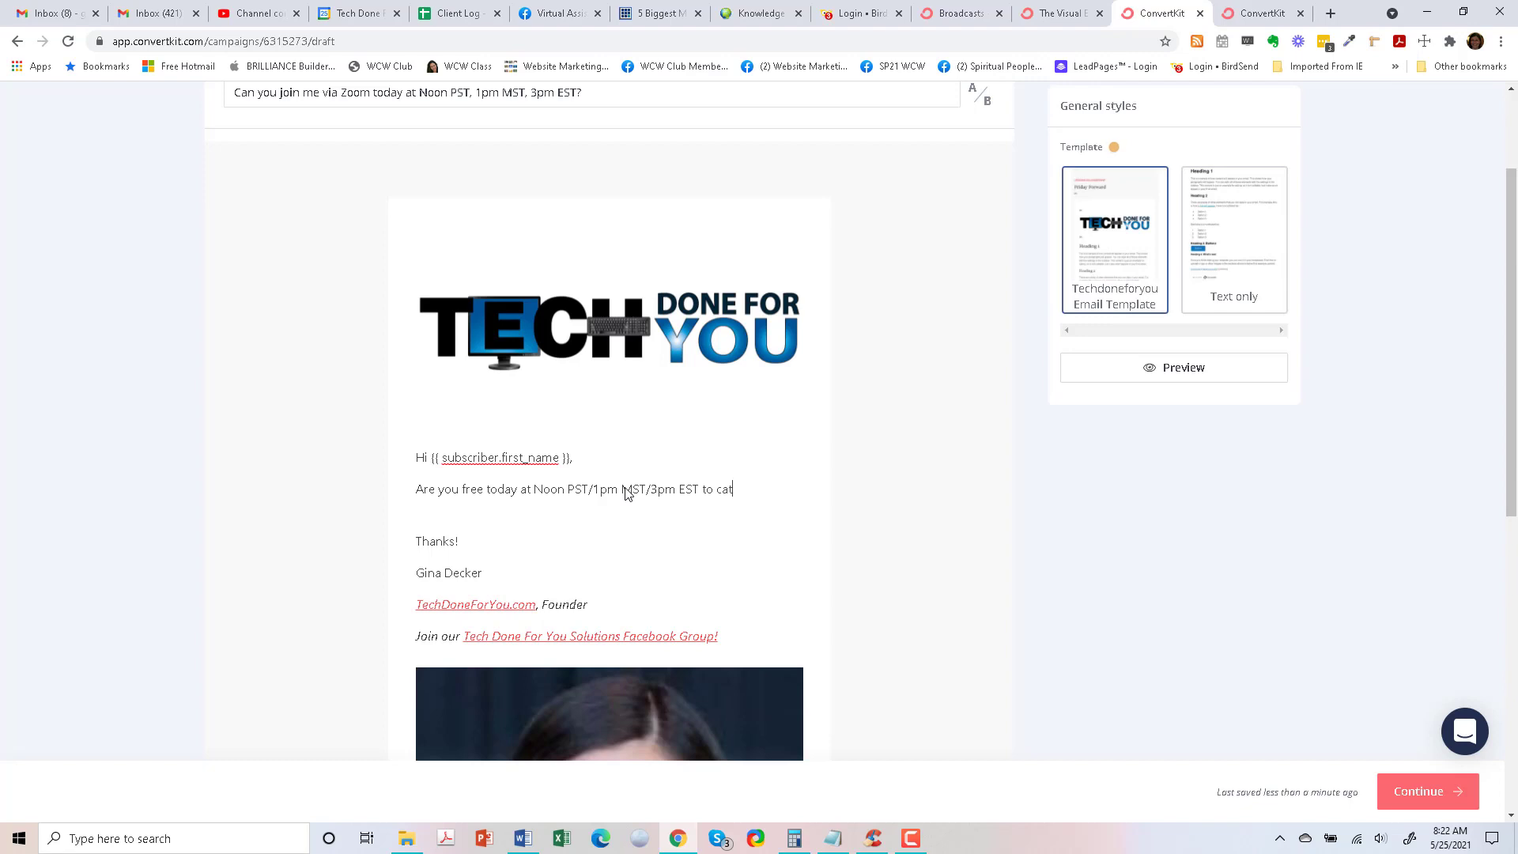
type("ch my masterclass on the comm")
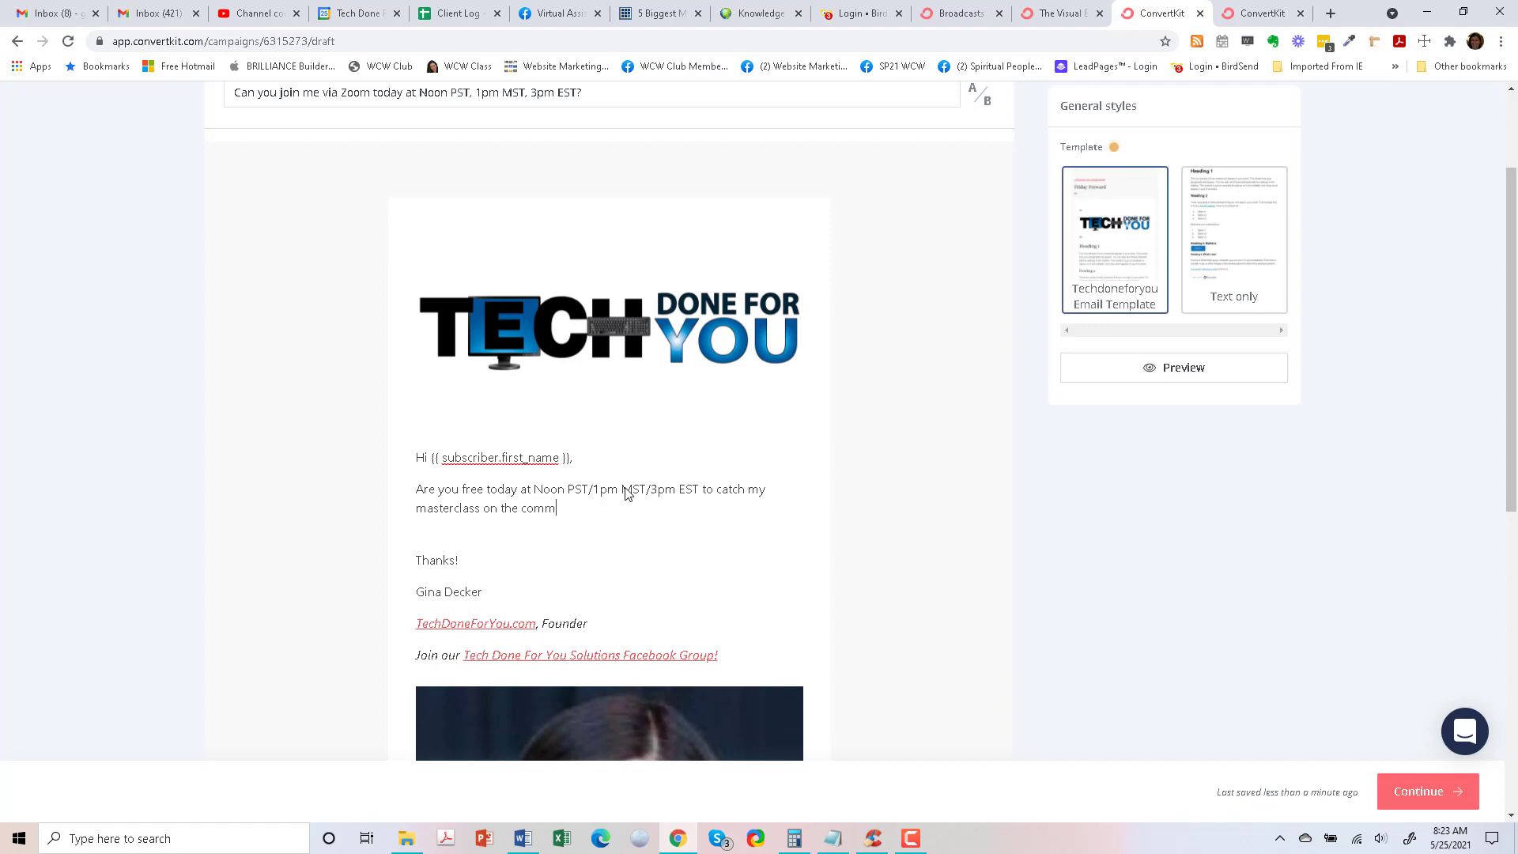
type("on mis")
key("BackSpace")
key("BackSpace")
key("BackSpace")
key("ctrl+BackSpace")
key("ctrl+BackSpace")
type("common launch mistakes and ho")
key("Return")
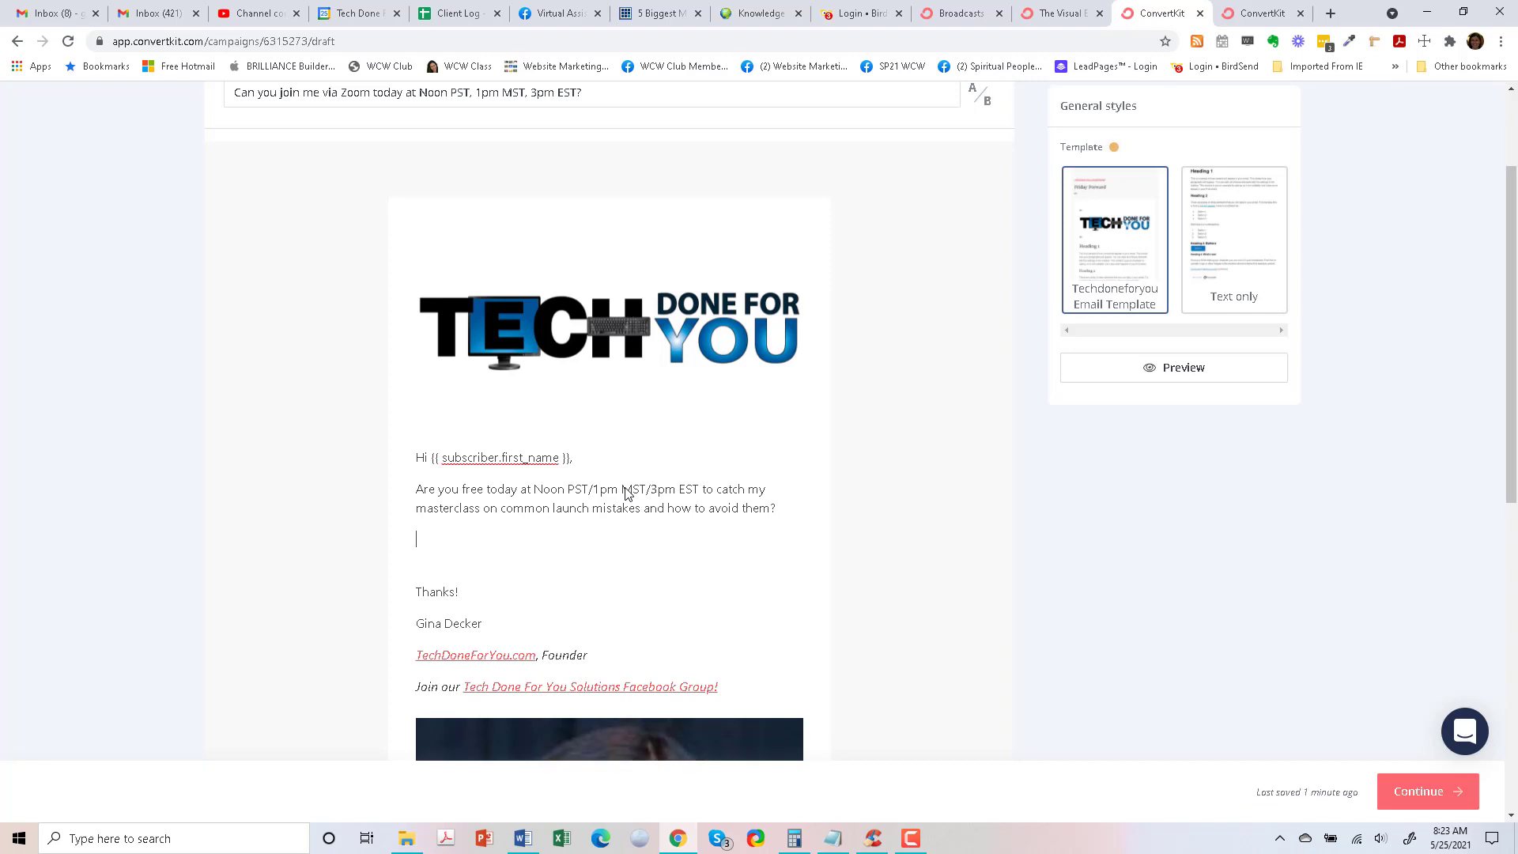
type("Here are the access details:")
Paste the signature block into the broadcast and delete the duplicated signature text and small photo
scroll(627, 494, "down", 1)
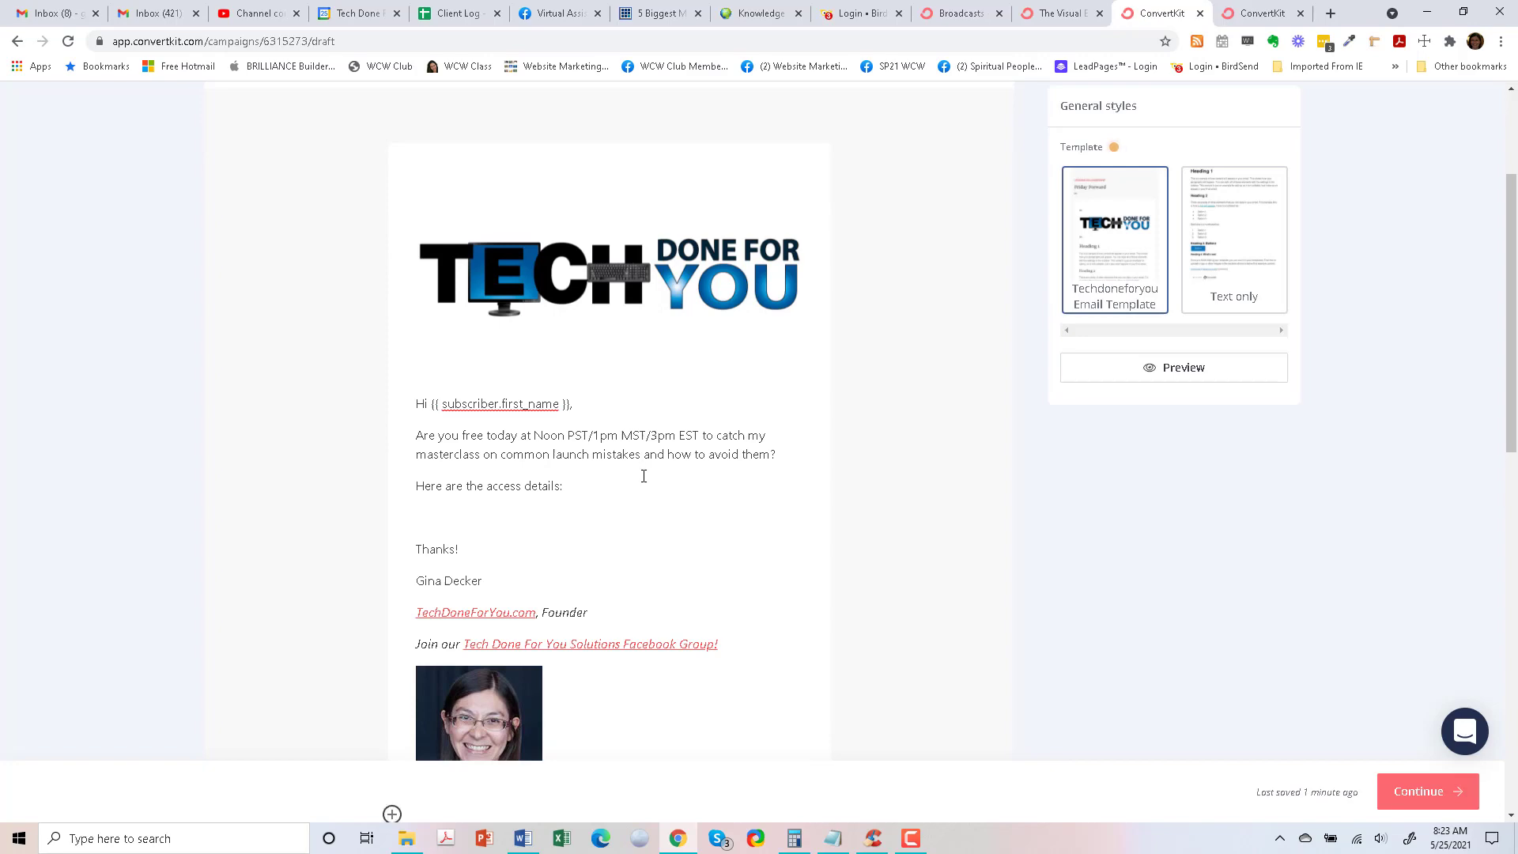
type("Thanks! Gina Decker TechDoneForYou.com, Founder Join our Tech Done For You Solutions Facebook Group!")
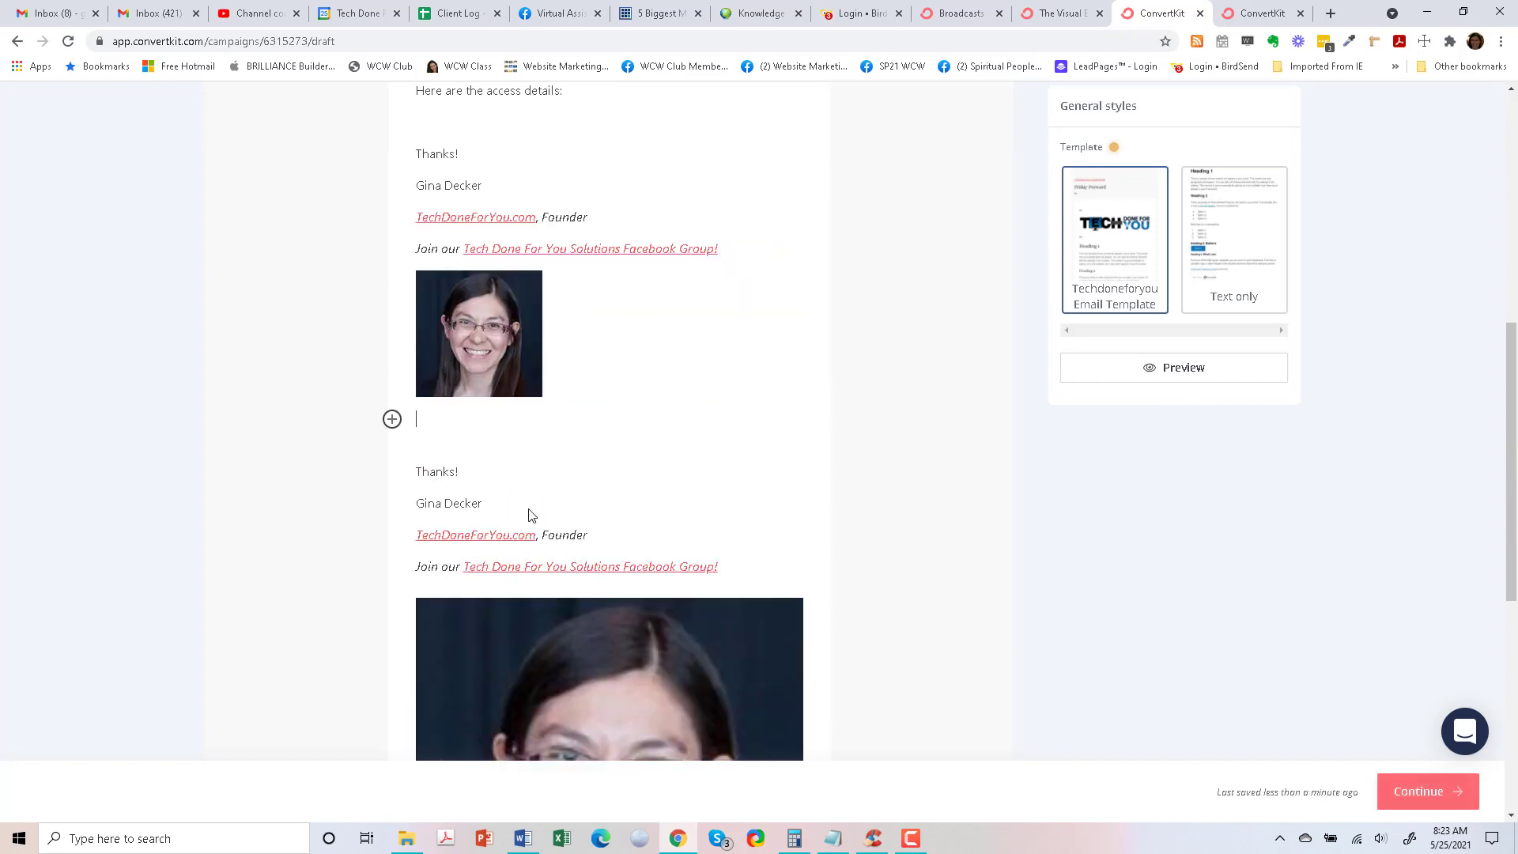
left_click(468, 435)
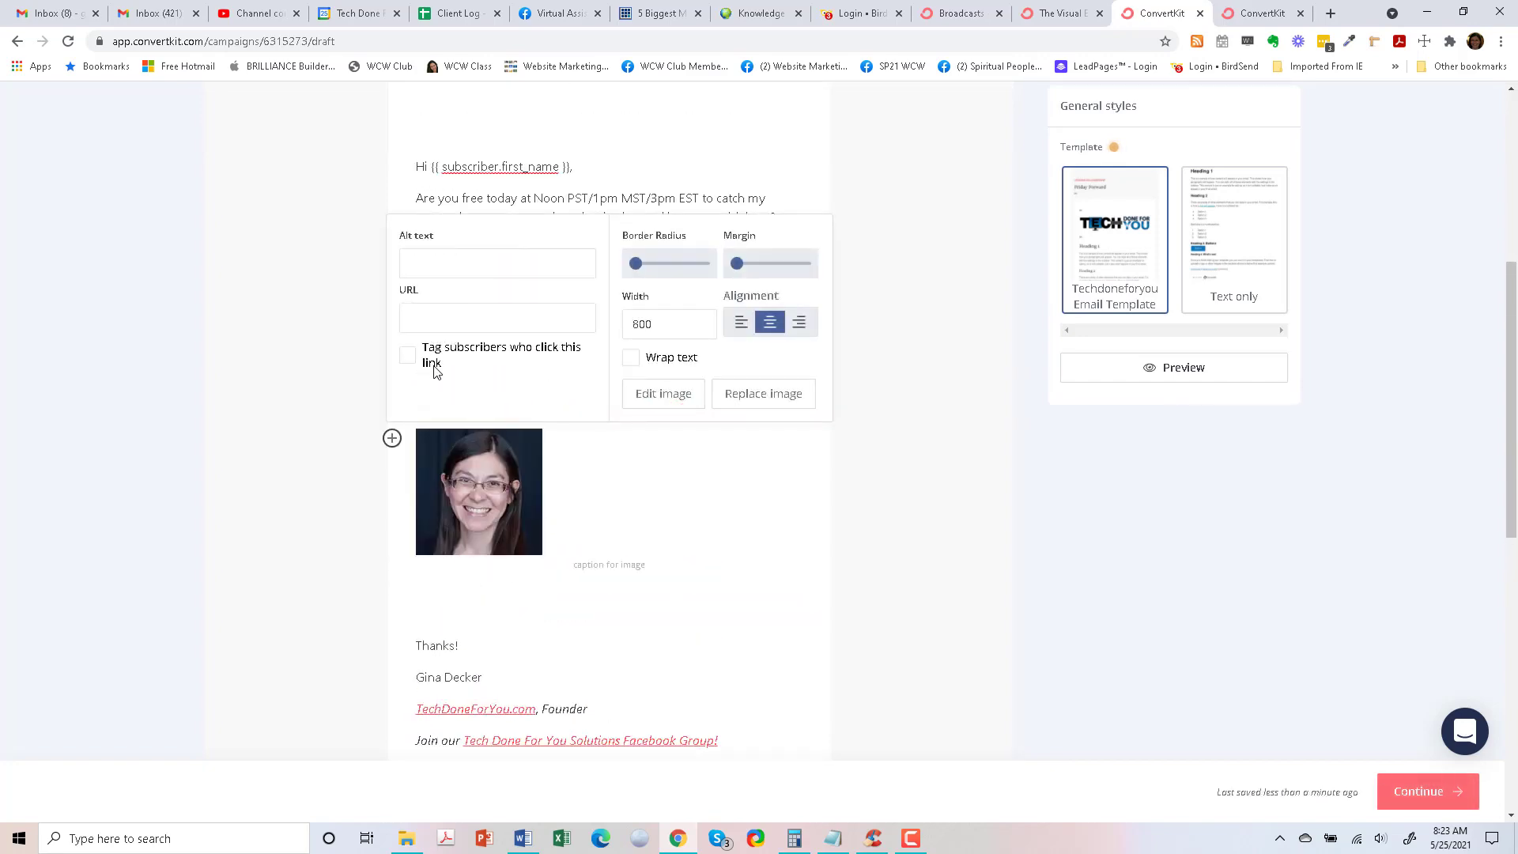
left_click(627, 473)
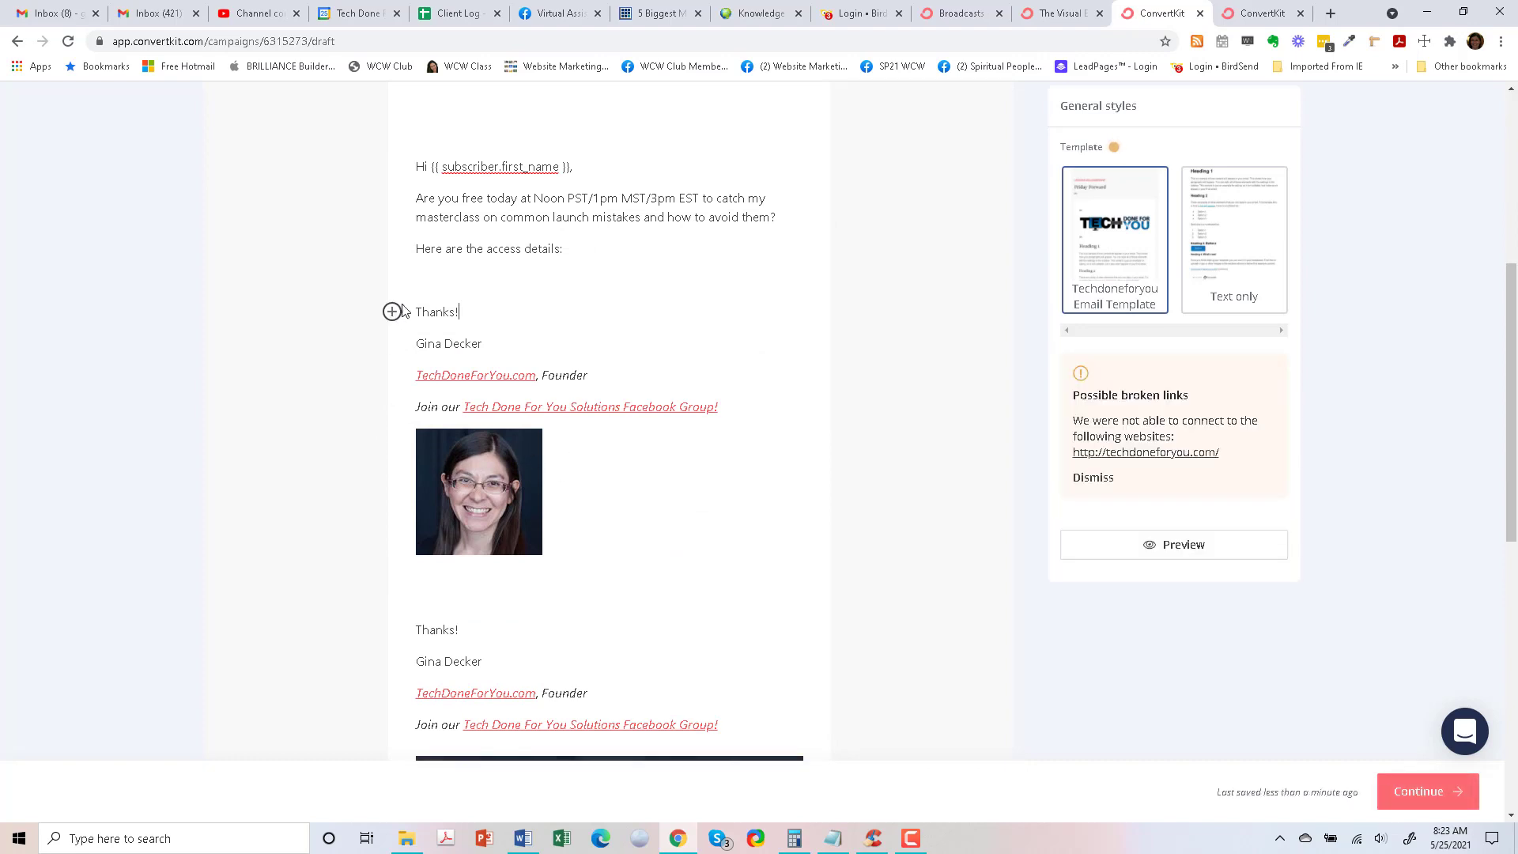
scroll(576, 347, "up", 3)
left_click_drag(426, 508, 596, 630)
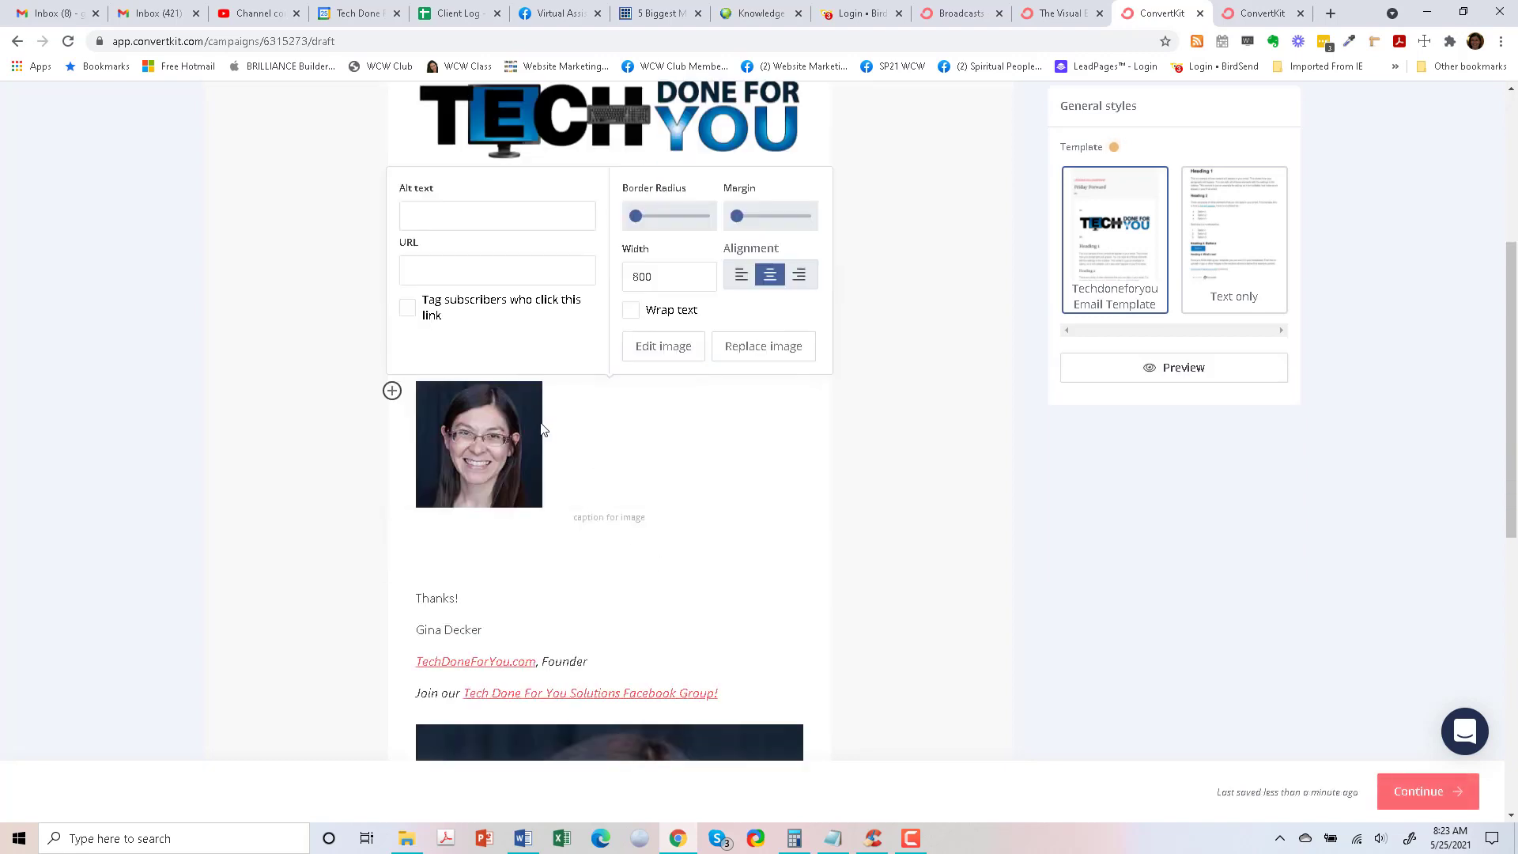
key("Delete")
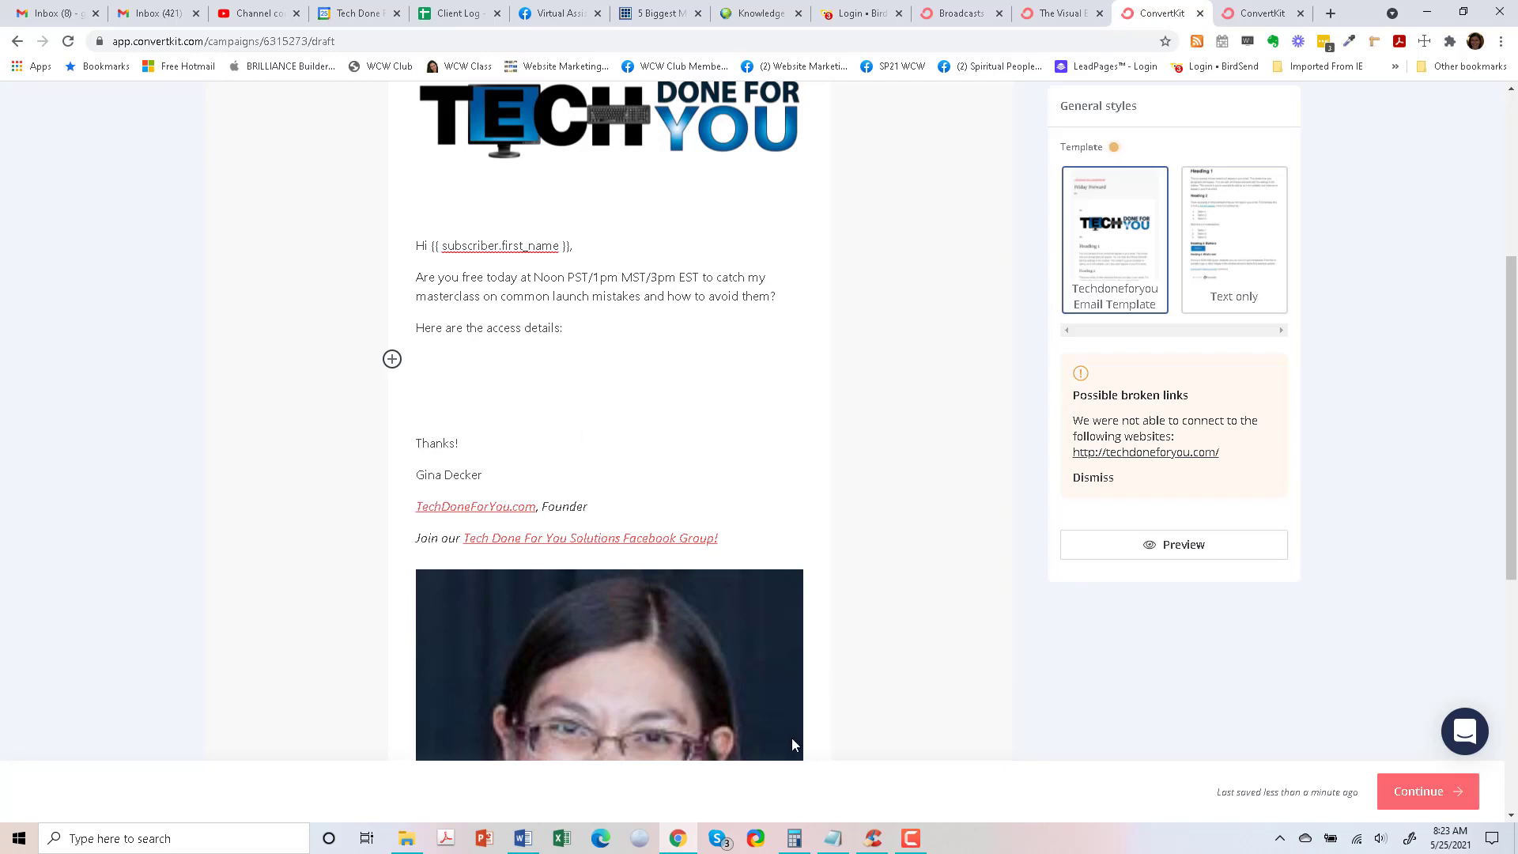
Copy the Zoom invitation text from the calendar event's description
left_click(376, 8)
left_click(384, 648)
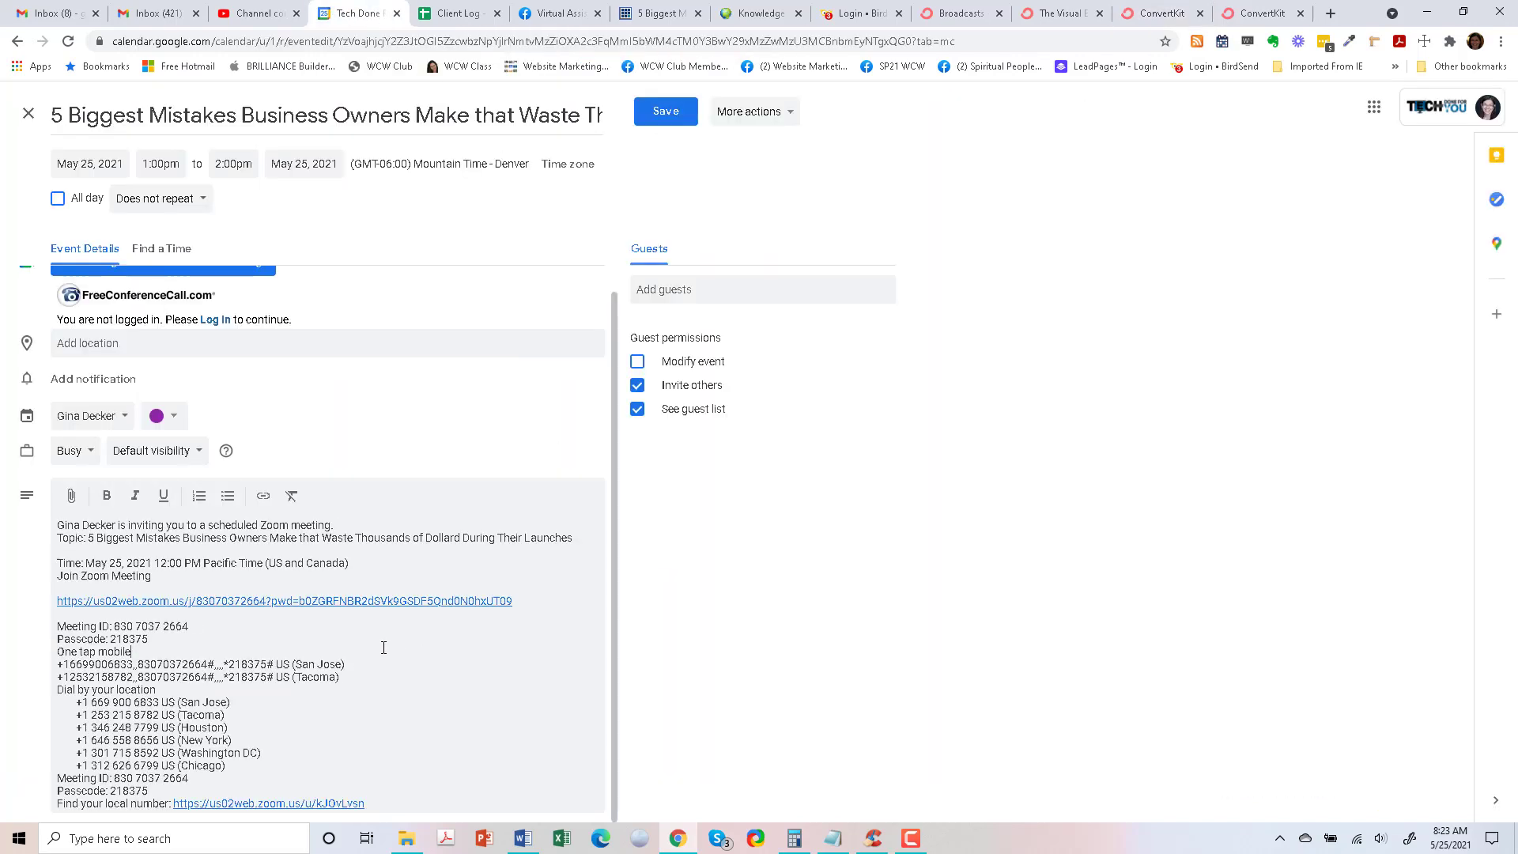
key("ctrl+a")
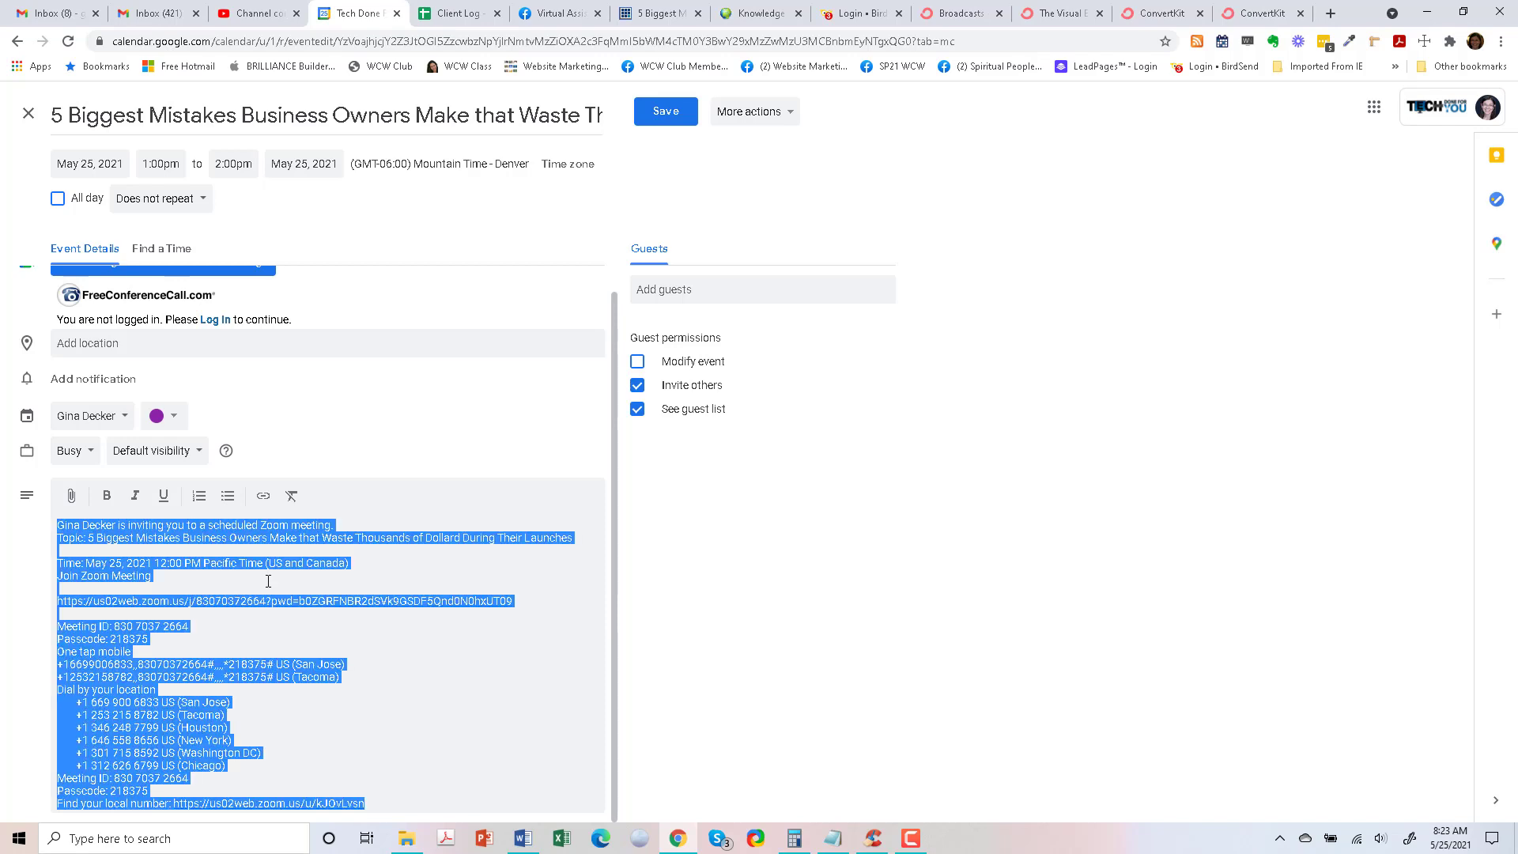
left_click(1167, 14)
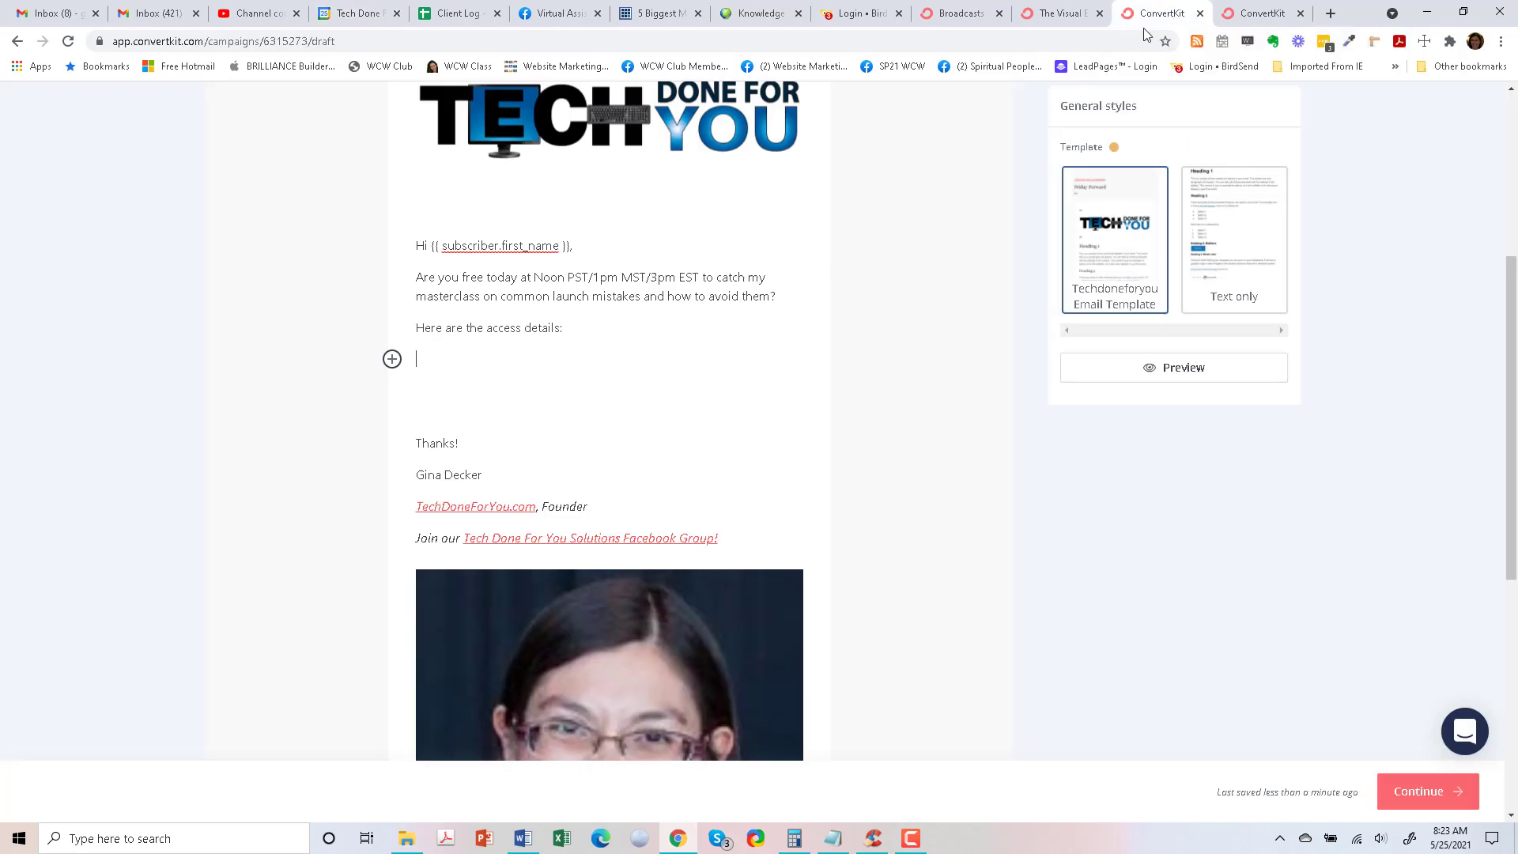
Paste the Zoom invitation under the access details and delete its opening 'is inviting you' line
key("ctrl+v")
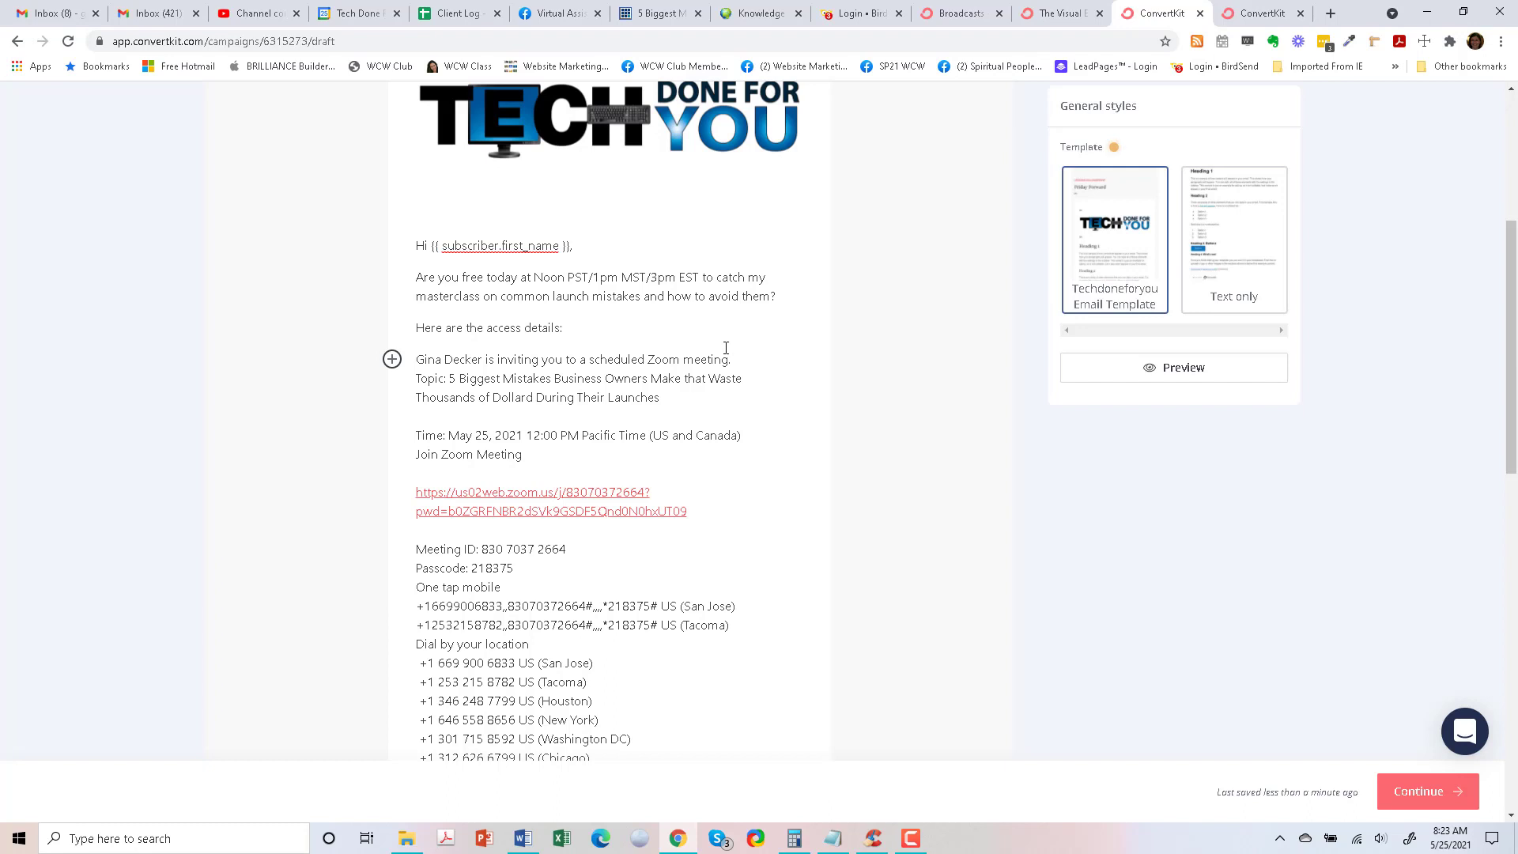
left_click_drag(743, 364, 321, 354)
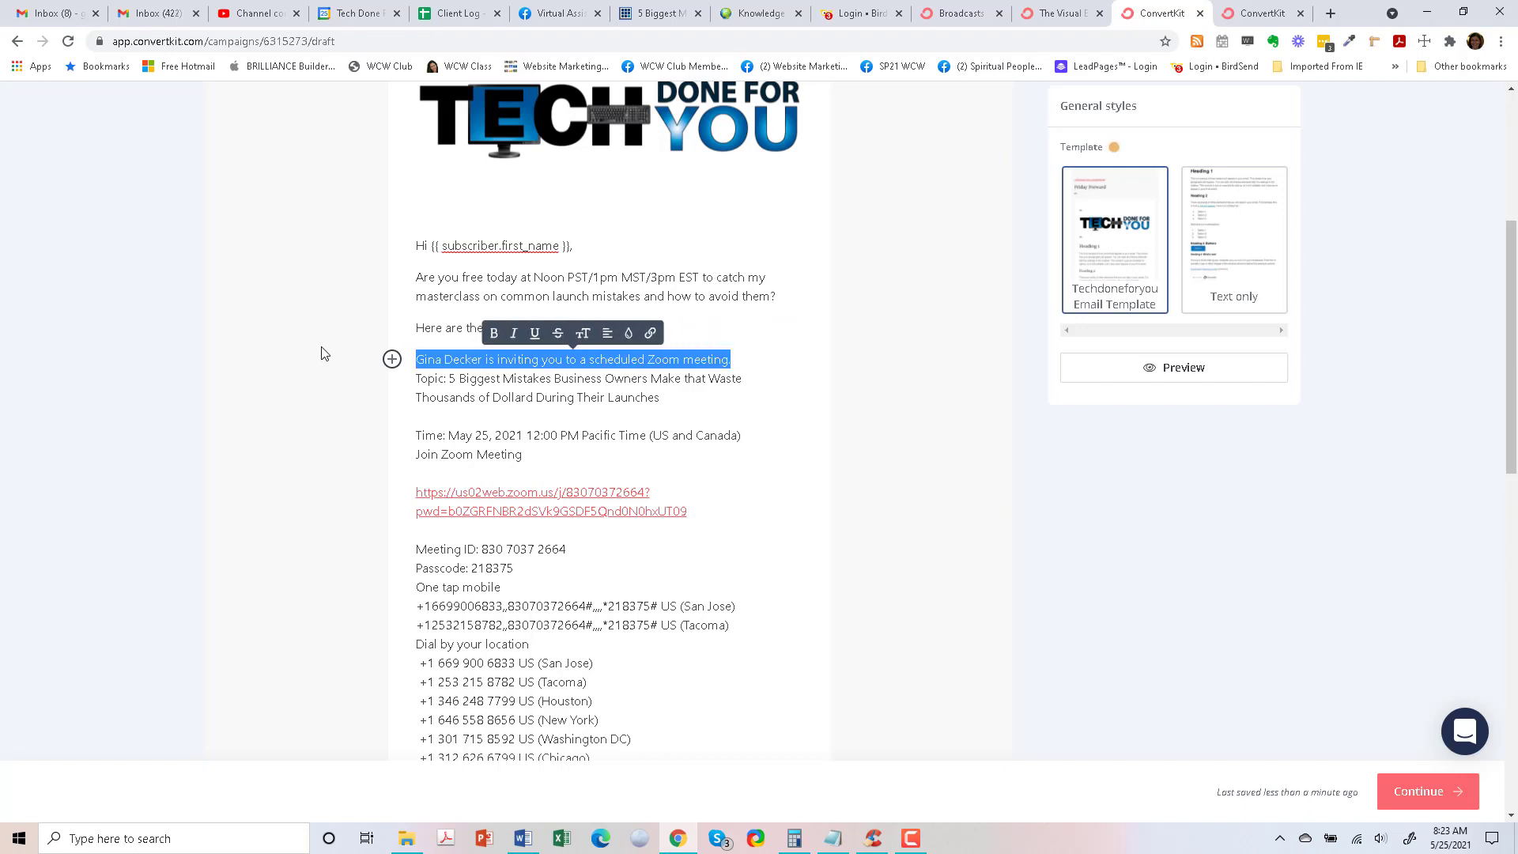
key("BackSpace")
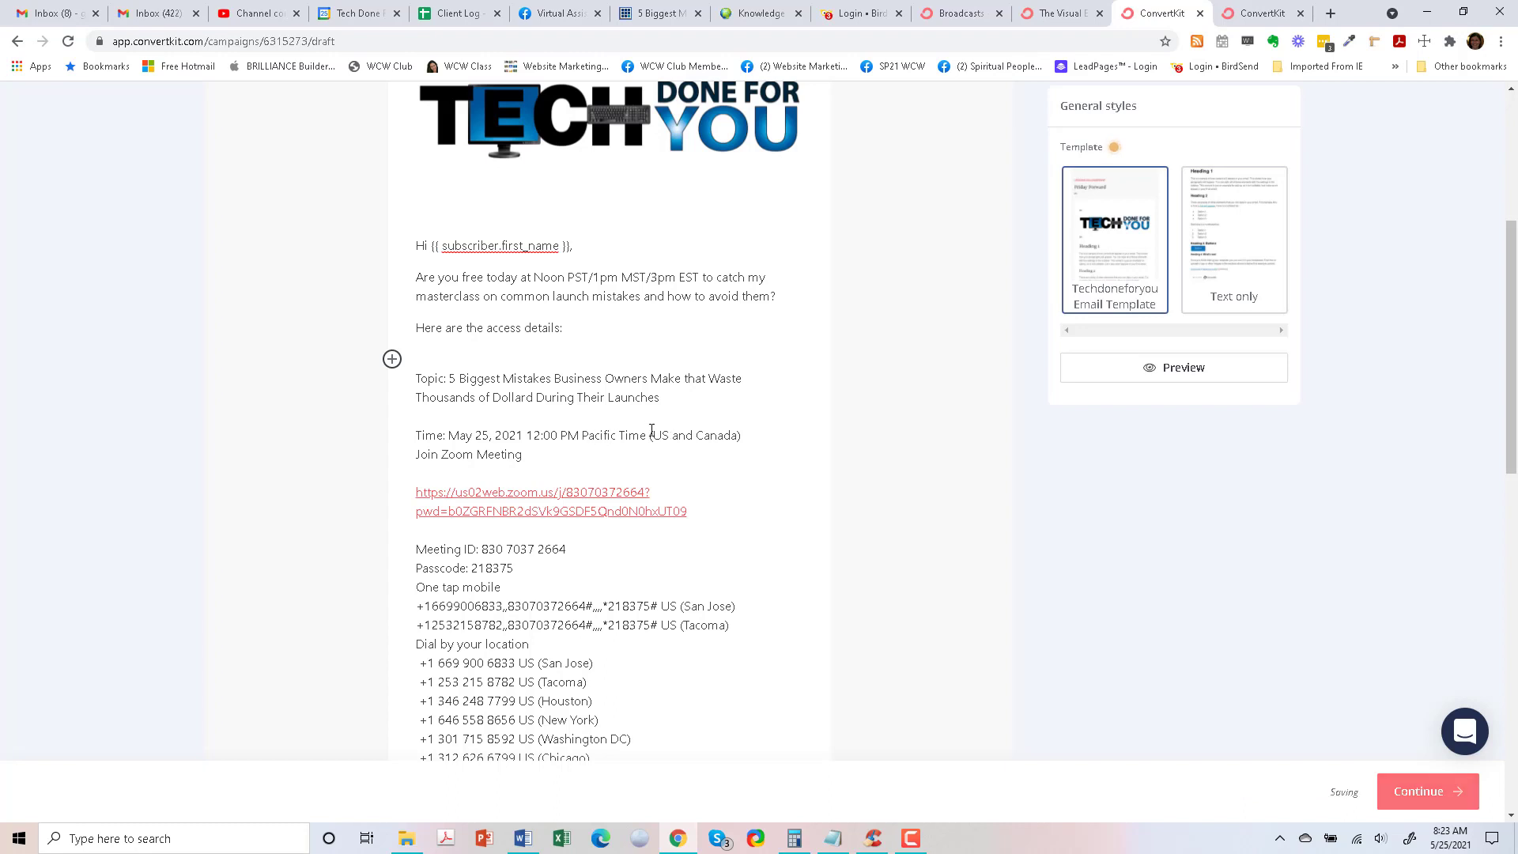
Tidy the blank lines after the Time and Passcode lines of the invitation
left_click(750, 441)
key("Return")
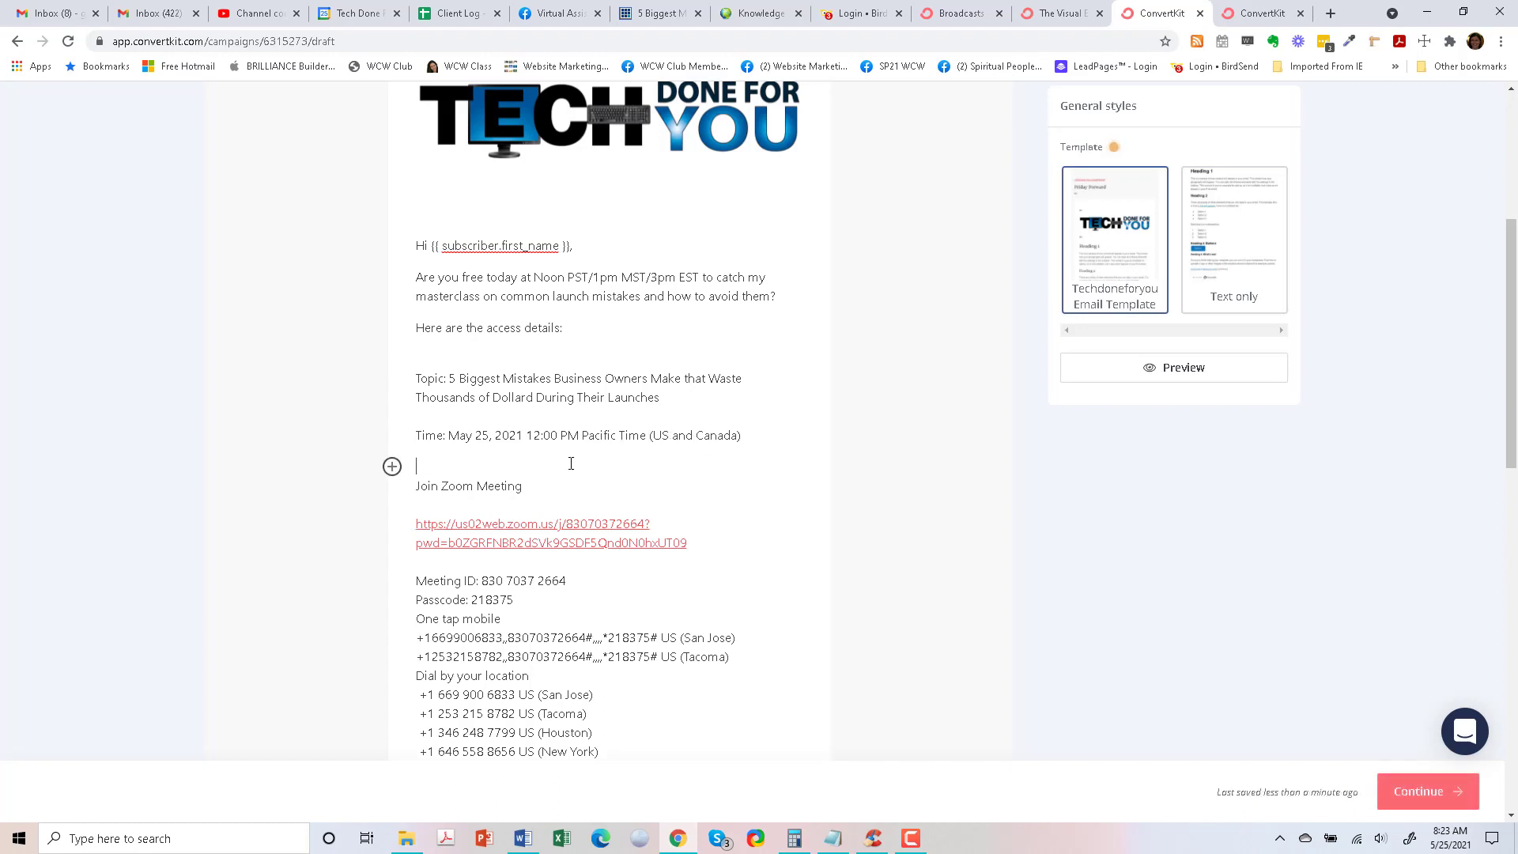
key("BackSpace")
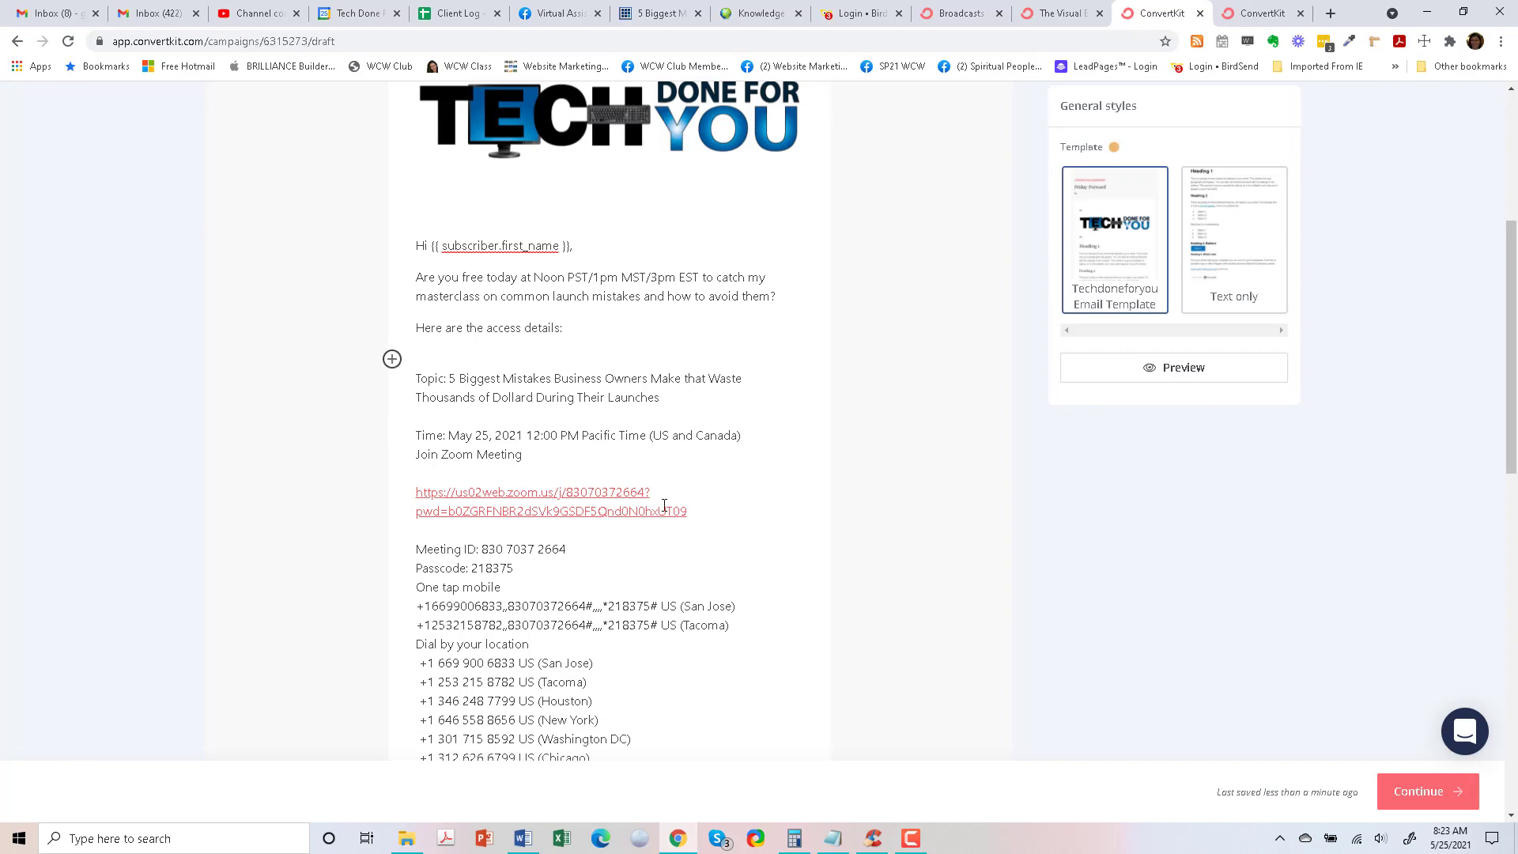
scroll(694, 522, "down", 2)
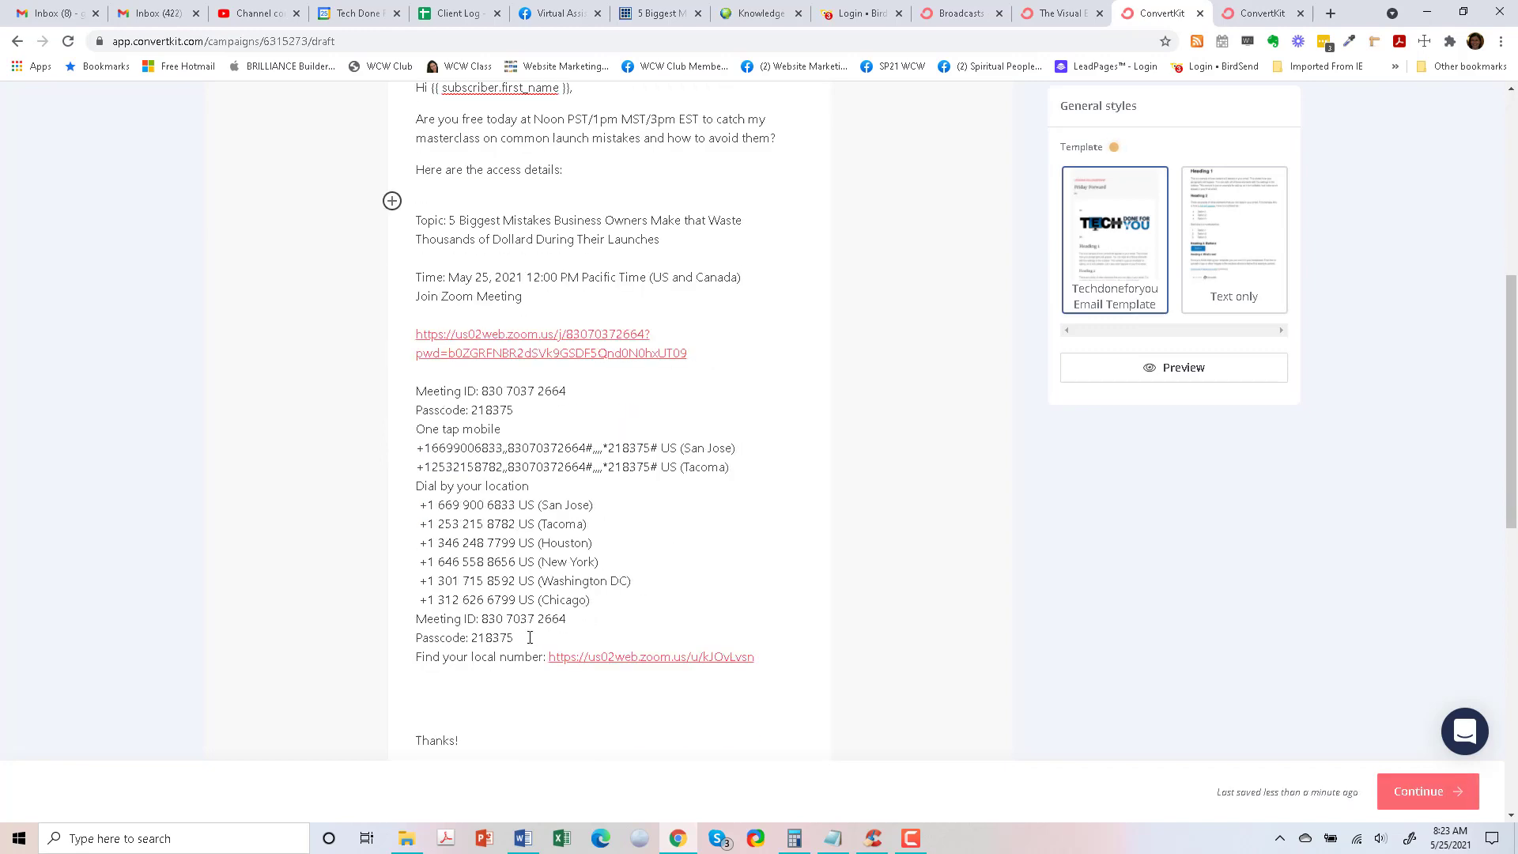
left_click(529, 636)
key("Return")
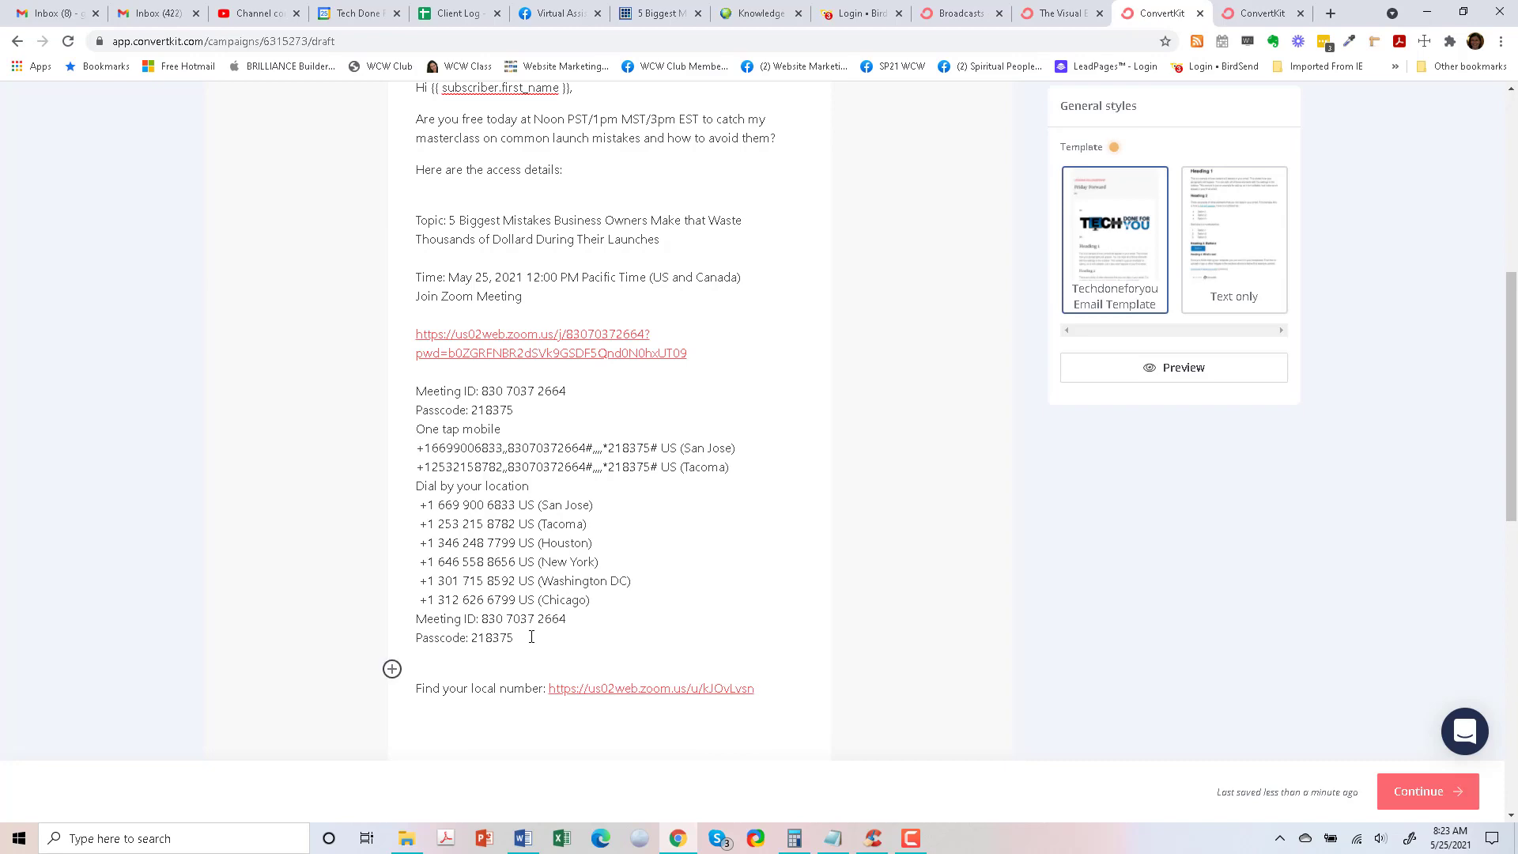
key("BackSpace")
scroll(474, 609, "down", 2)
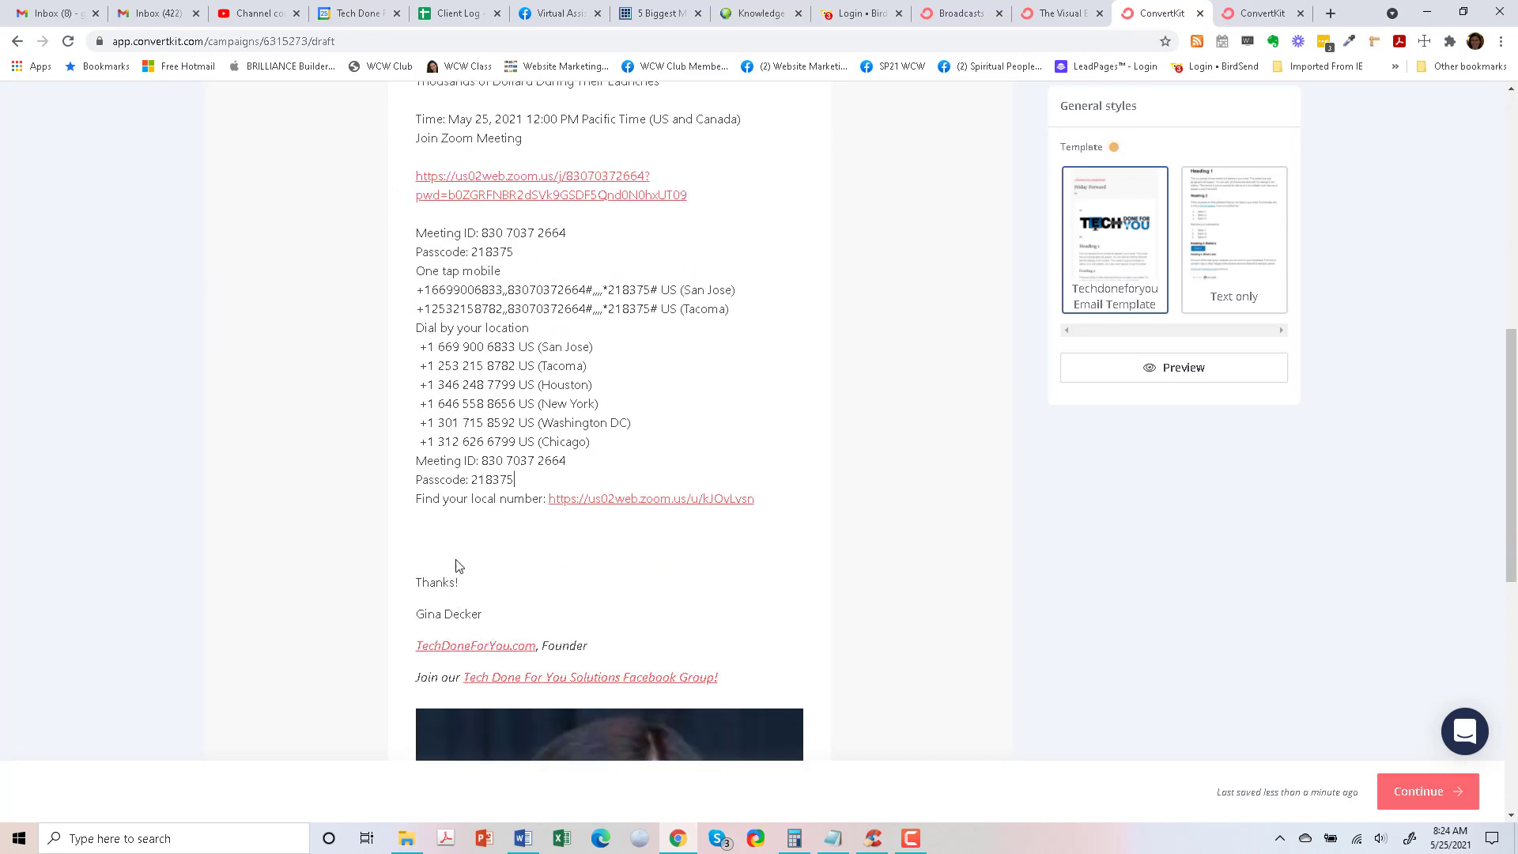
double_click(457, 563)
Delete the blank line below the 'Find your local number' link and review the whole email
left_click(443, 530)
key("BackSpace")
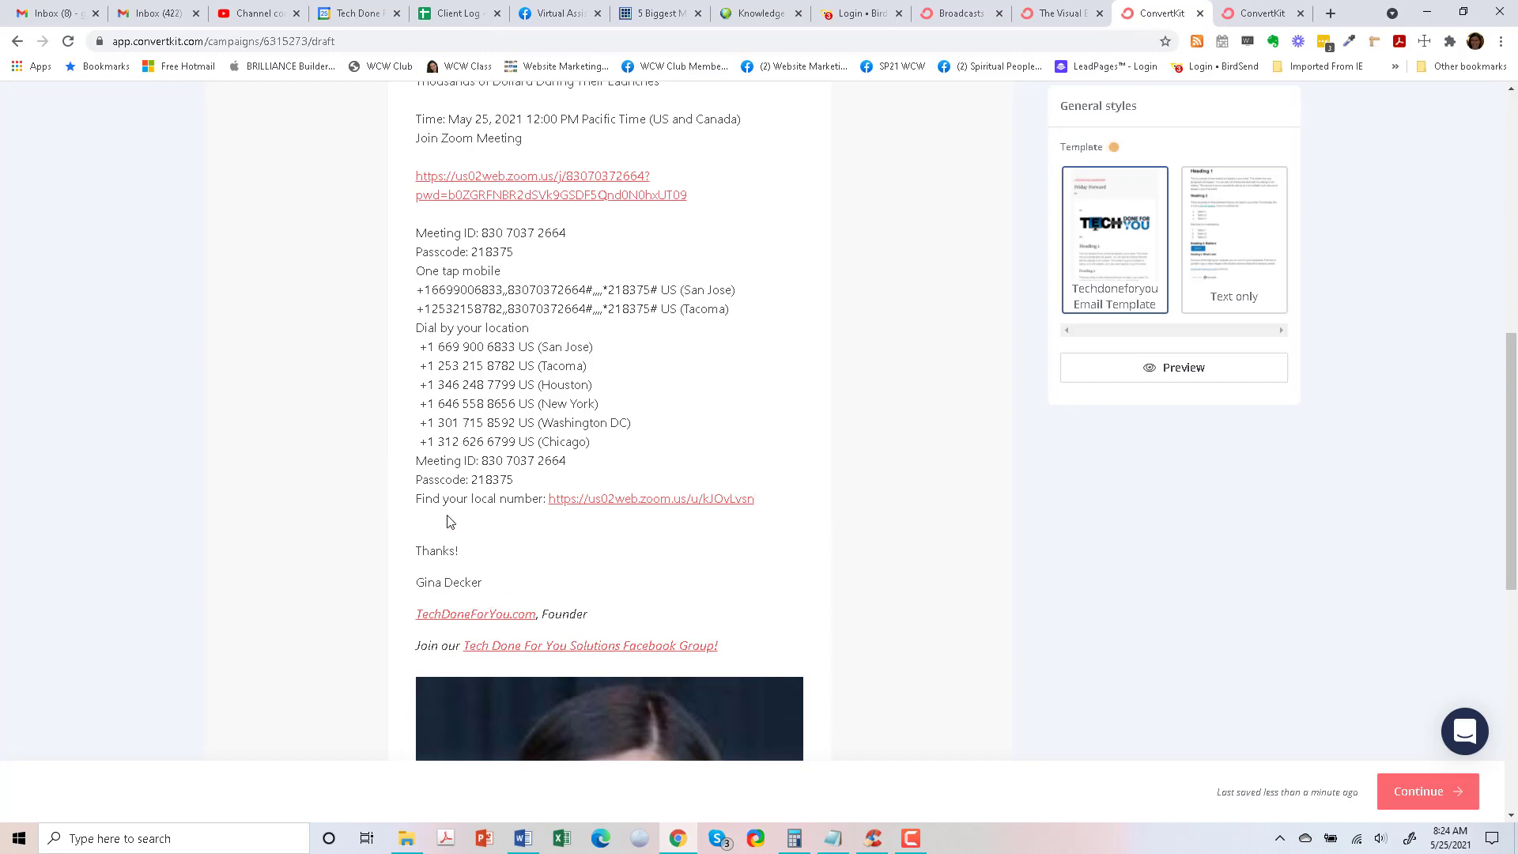
scroll(589, 534, "up", 2)
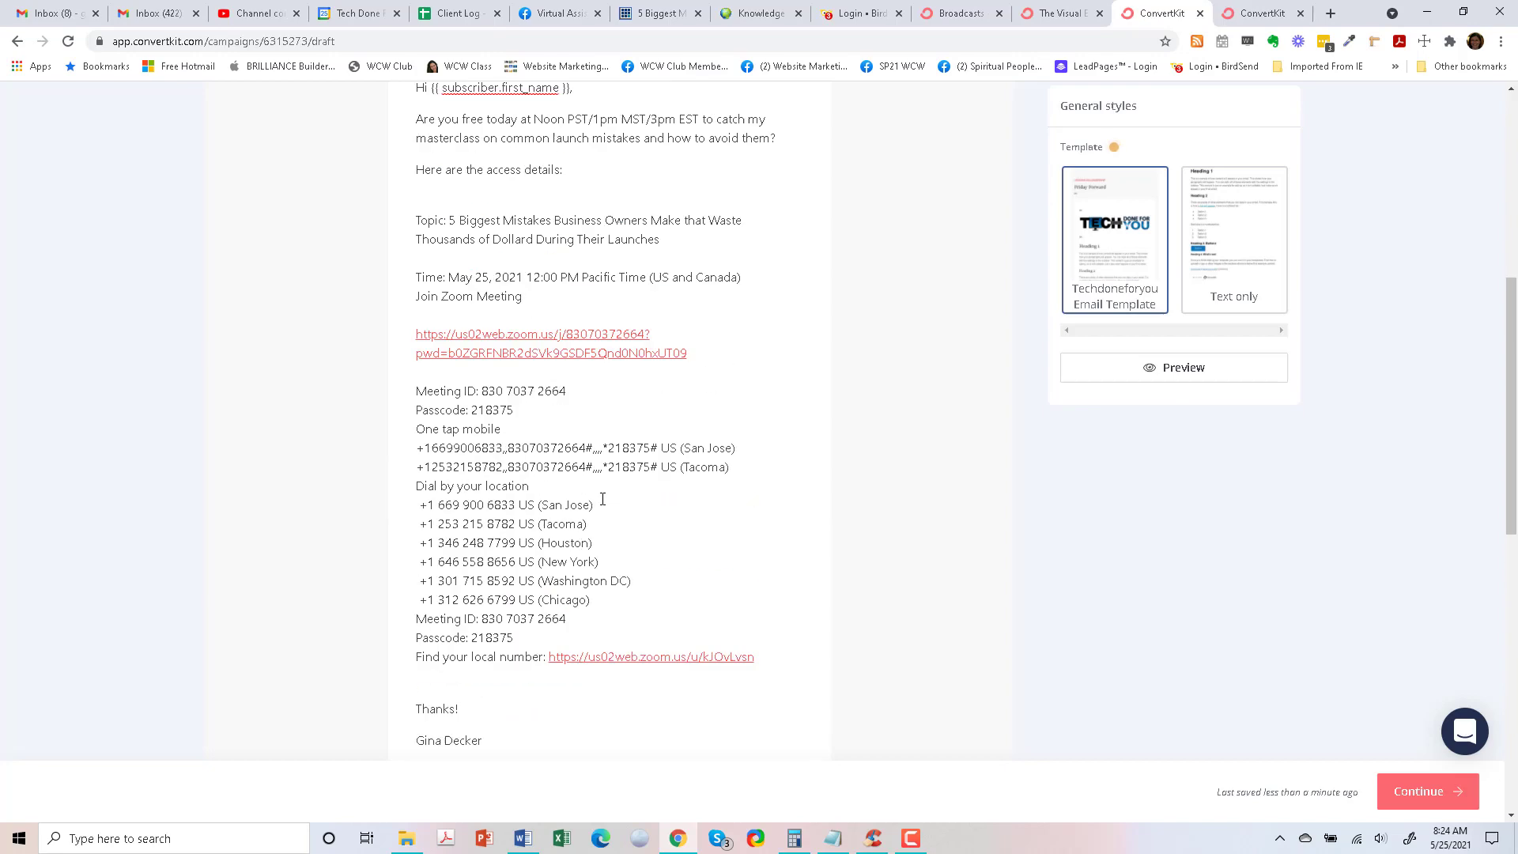
scroll(601, 536, "down", 4)
scroll(775, 581, "down", 3)
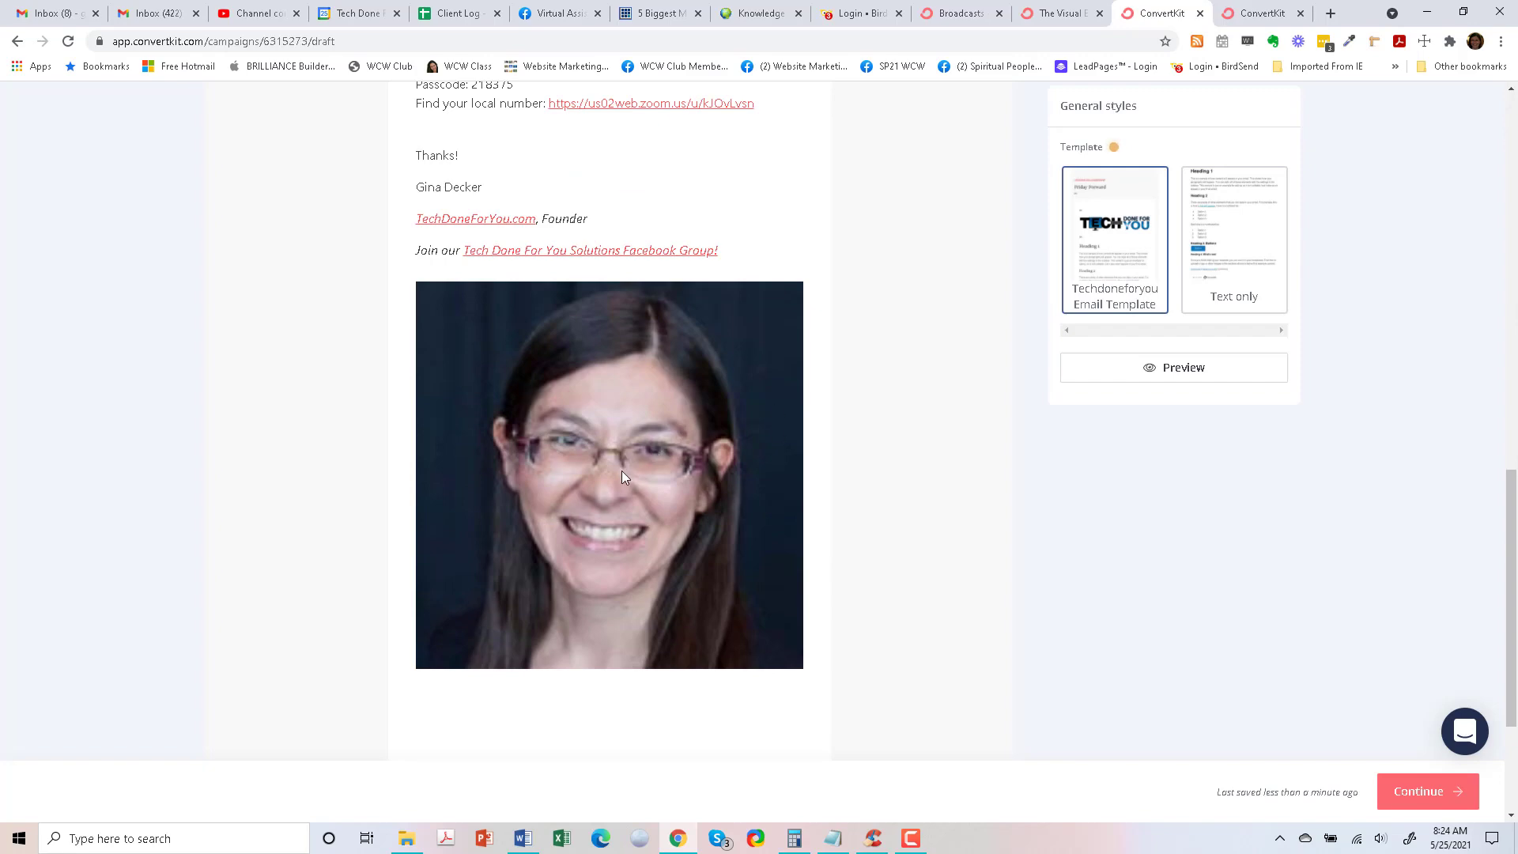
scroll(621, 472, "down", 3)
scroll(633, 498, "up", 5)
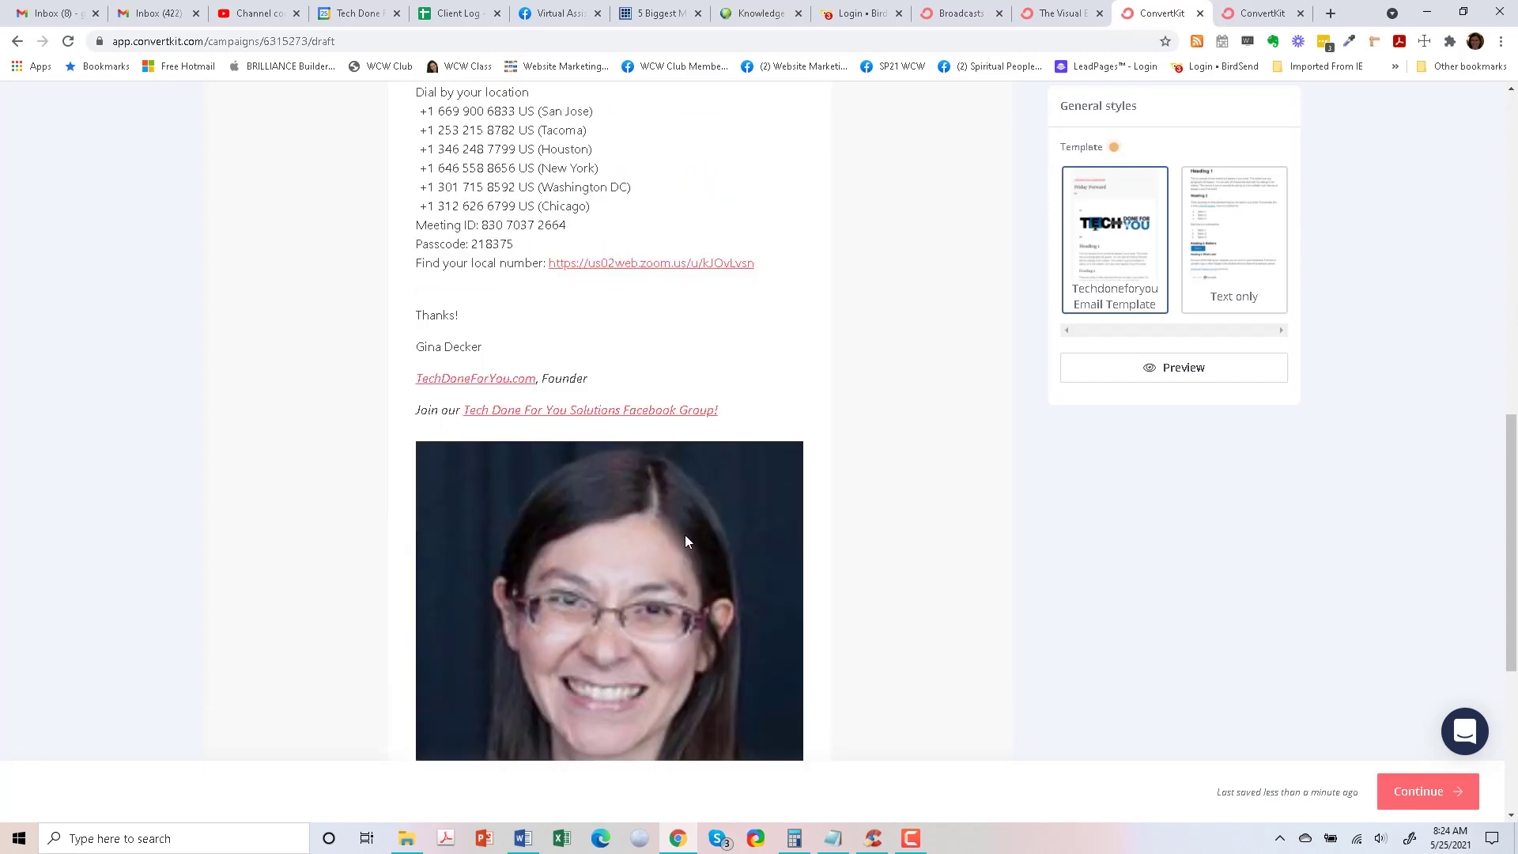
scroll(686, 536, "up", 1)
scroll(692, 540, "down", 5)
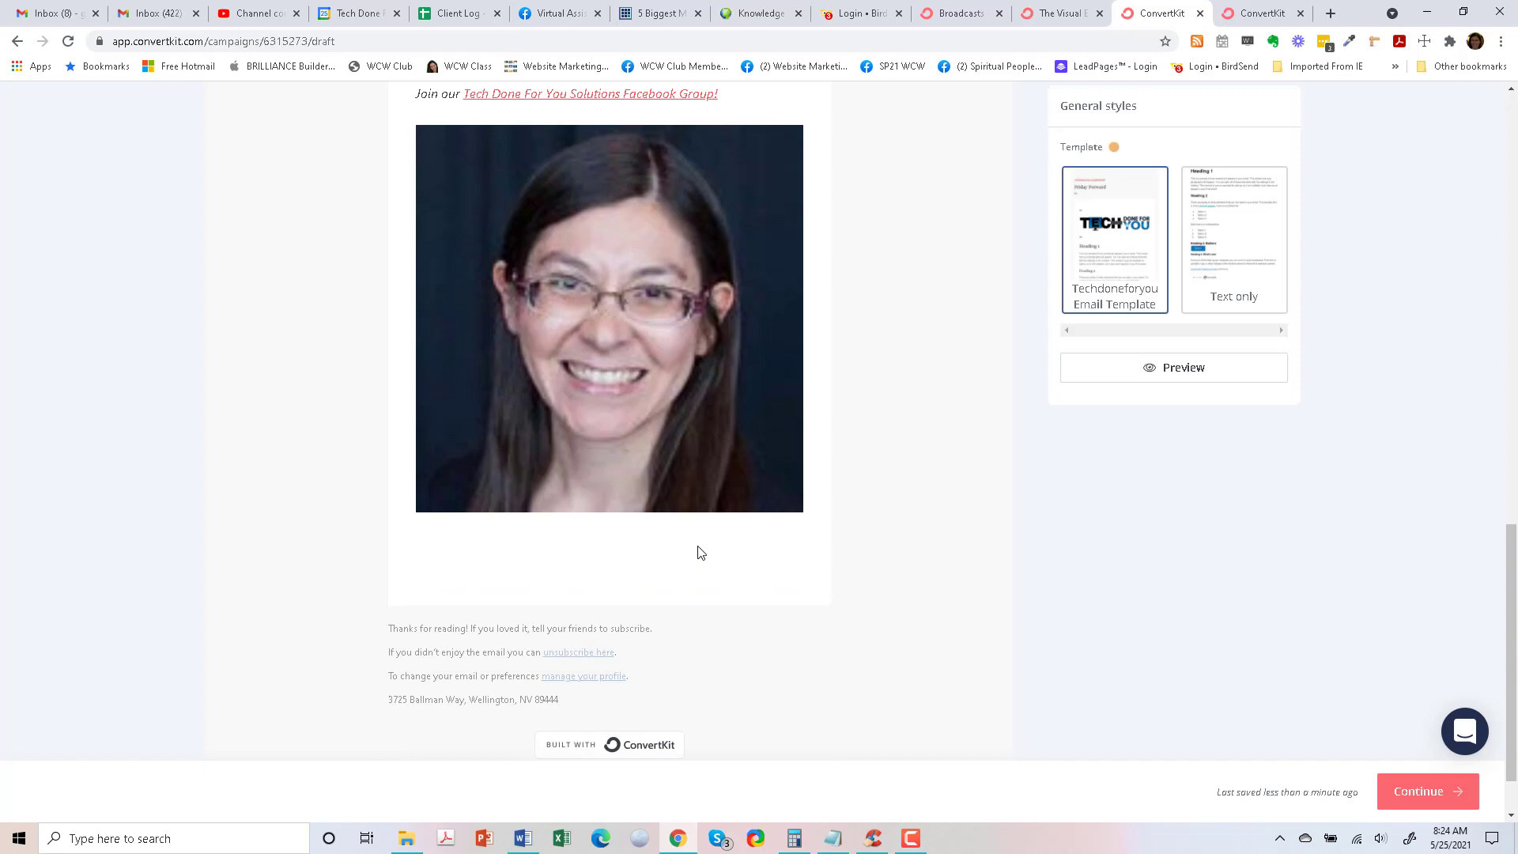
scroll(698, 553, "up", 10)
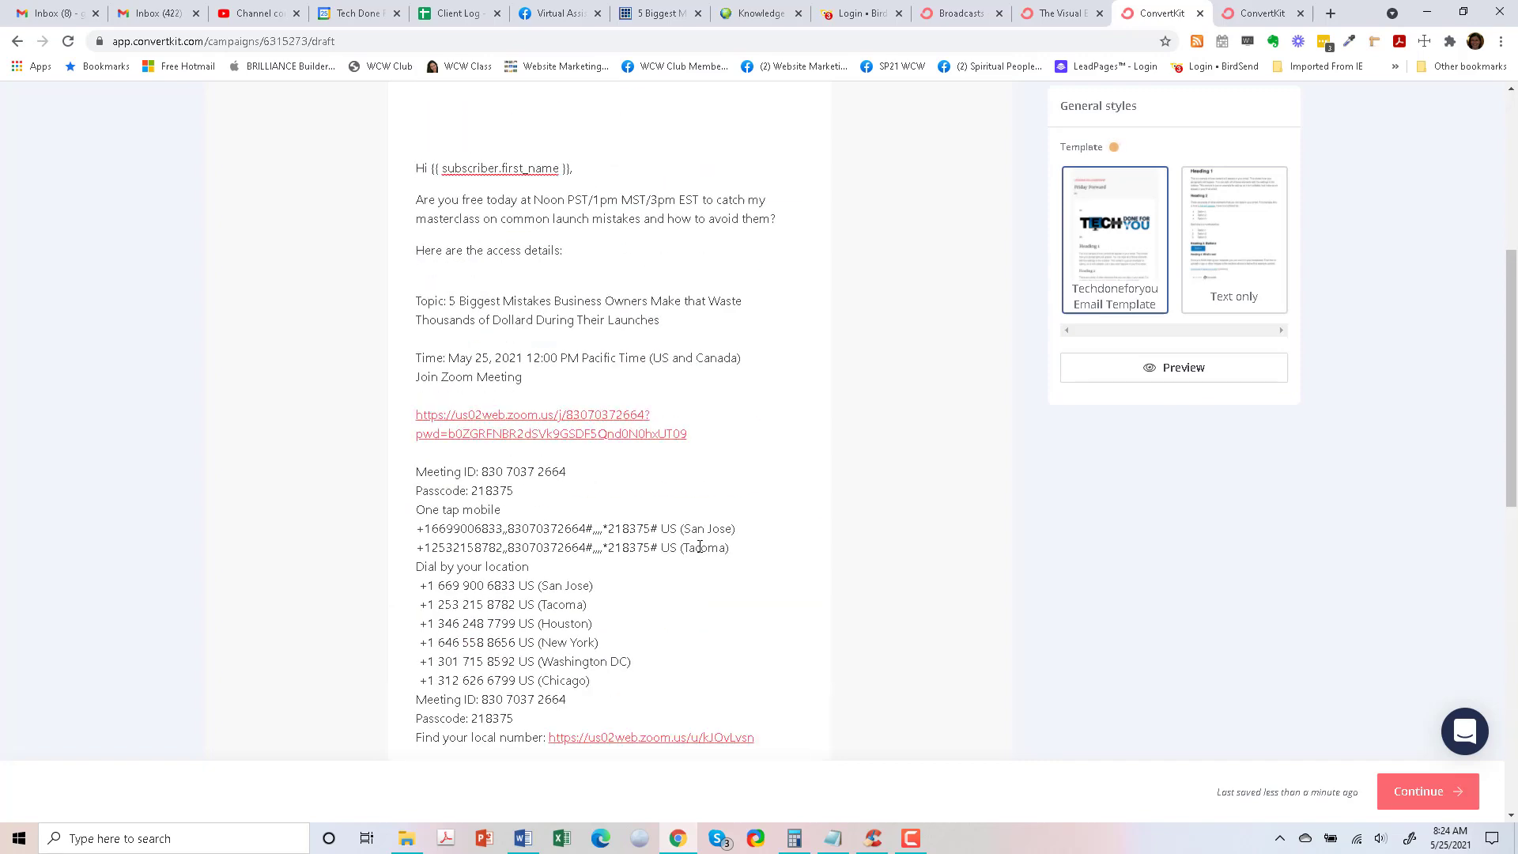
scroll(700, 547, "down", 4)
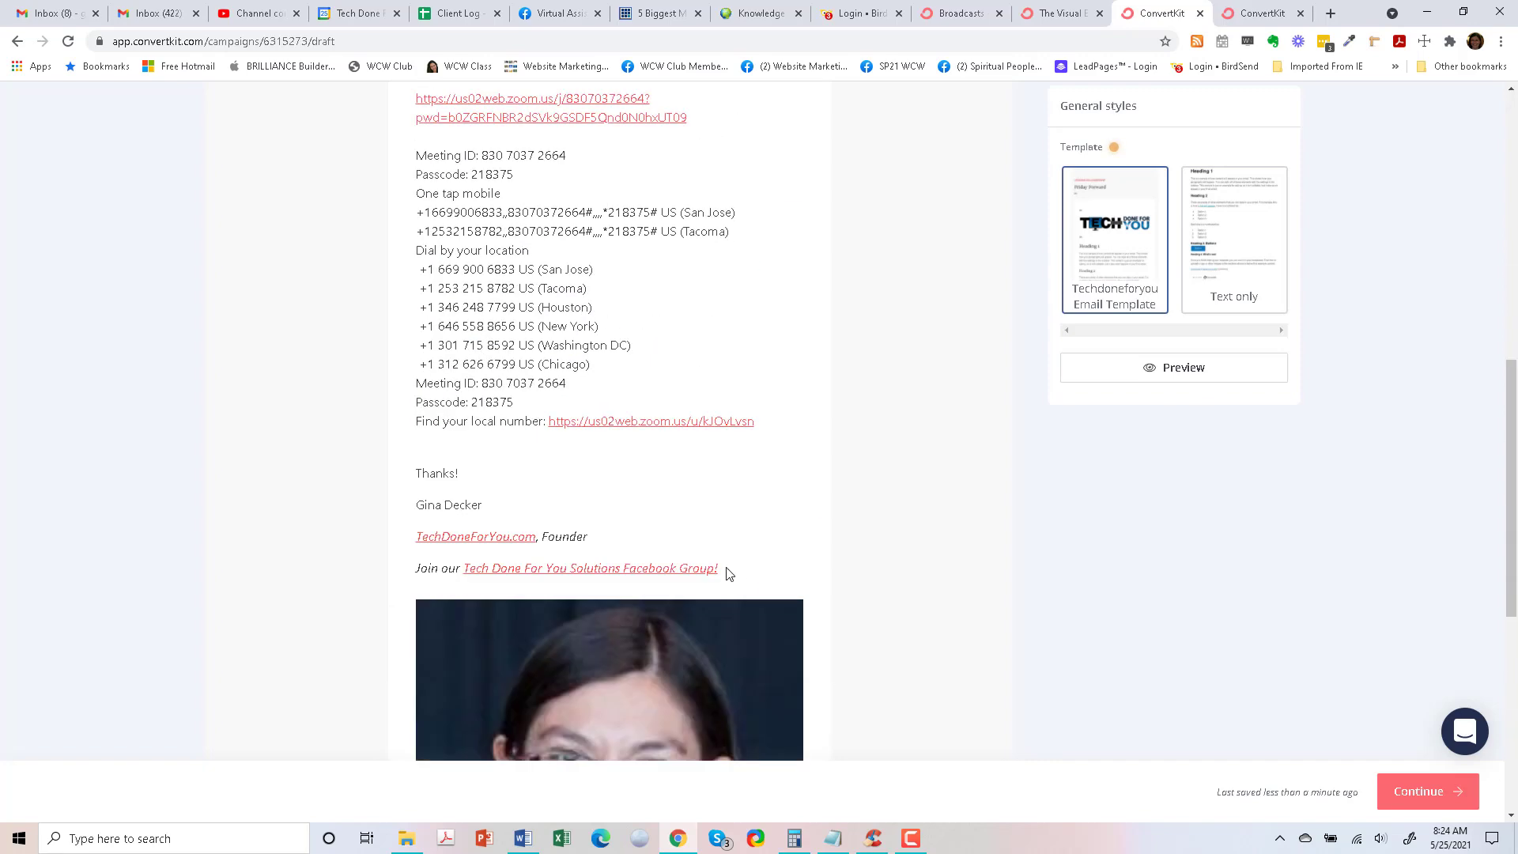
Paste the selected email text into a blank plain-text notepad
left_click_drag(558, 421, 417, 326)
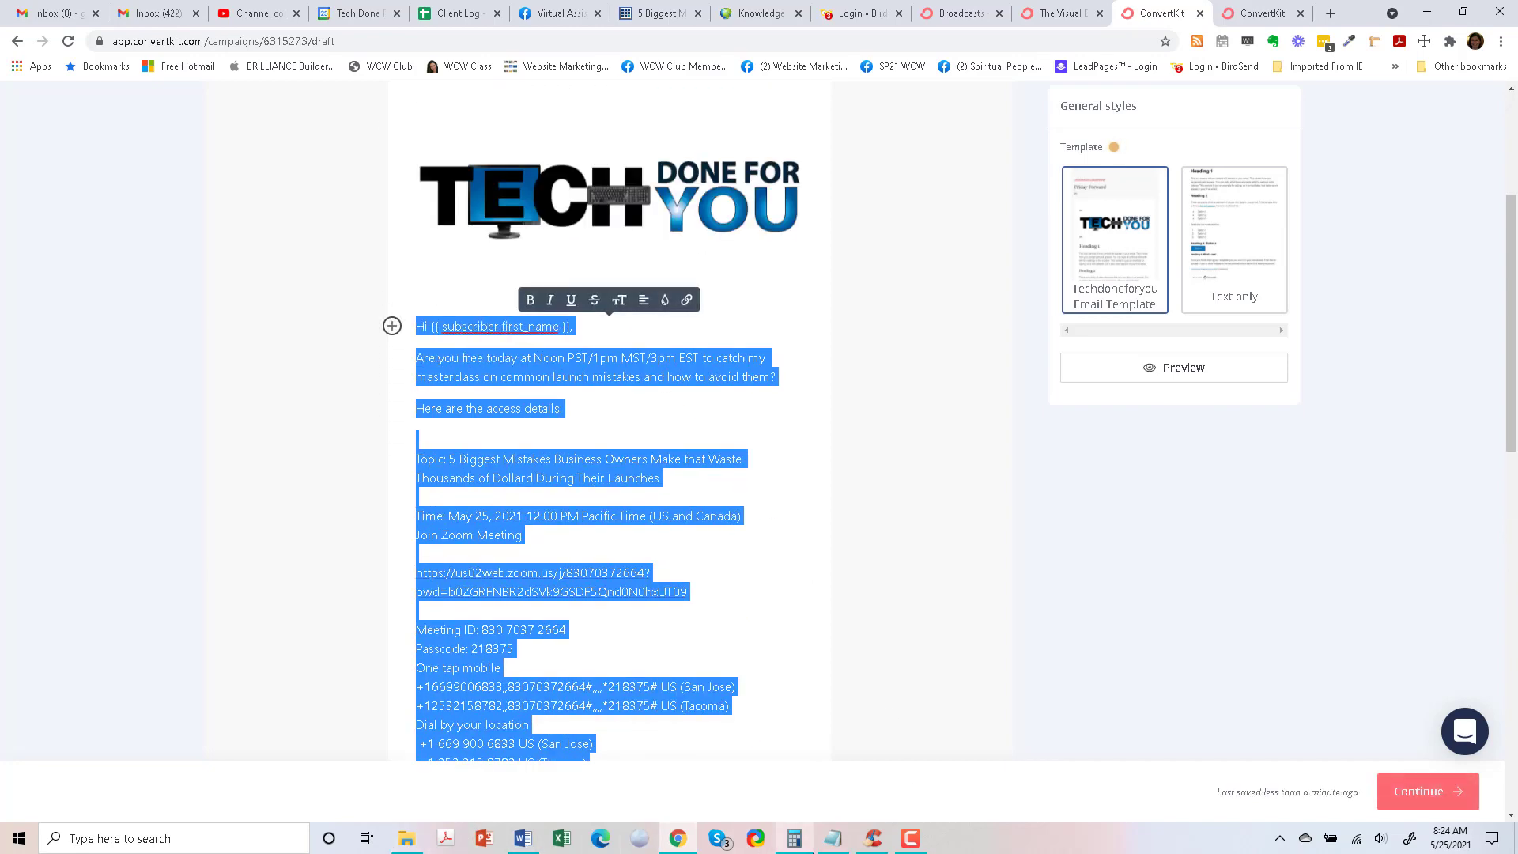
left_click(832, 840)
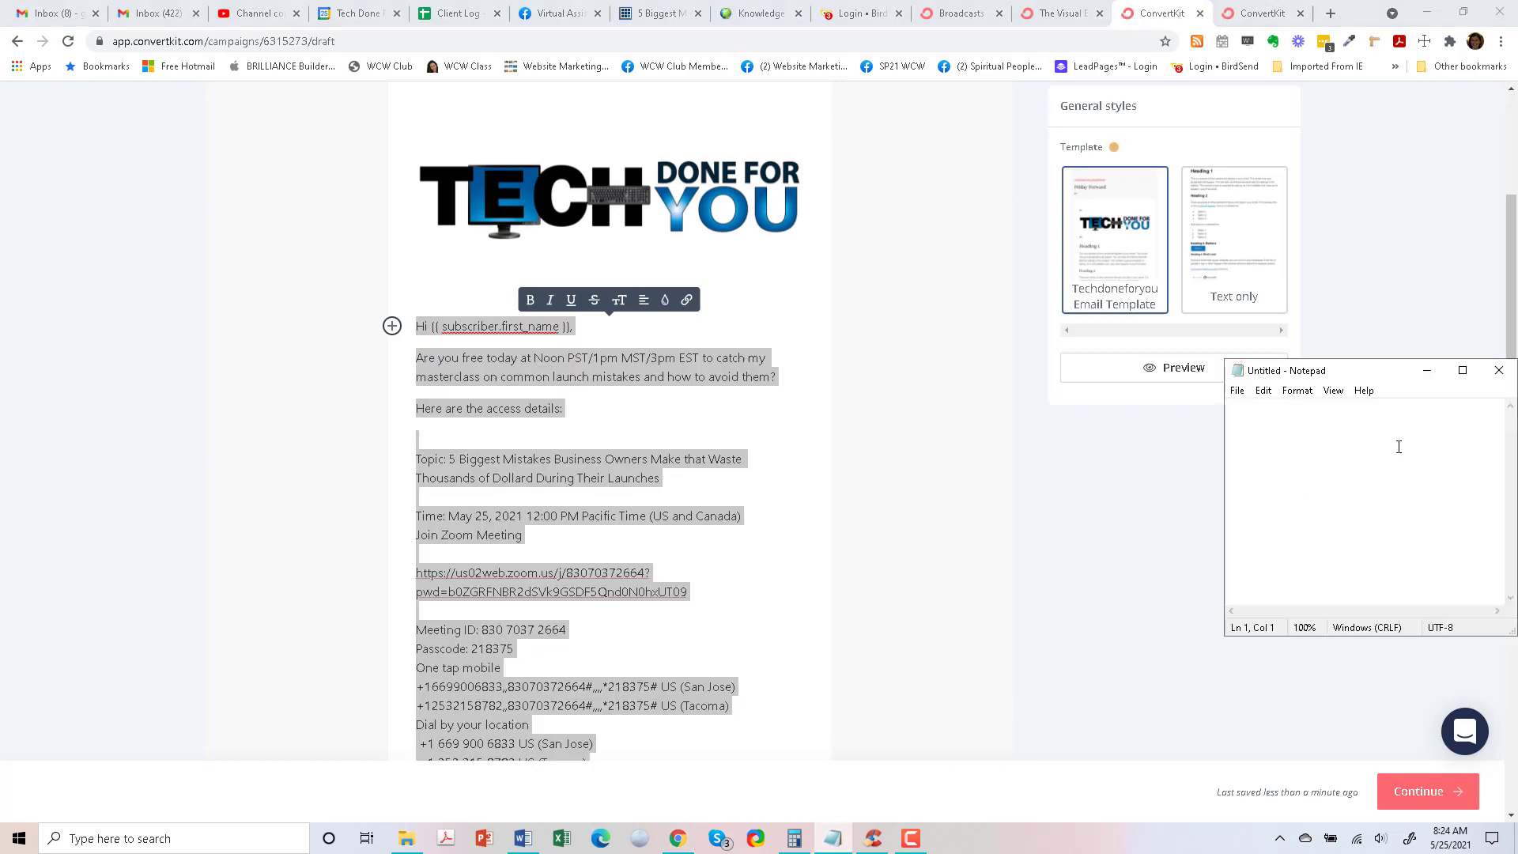
key("ctrl+v")
key("alt+Tab")
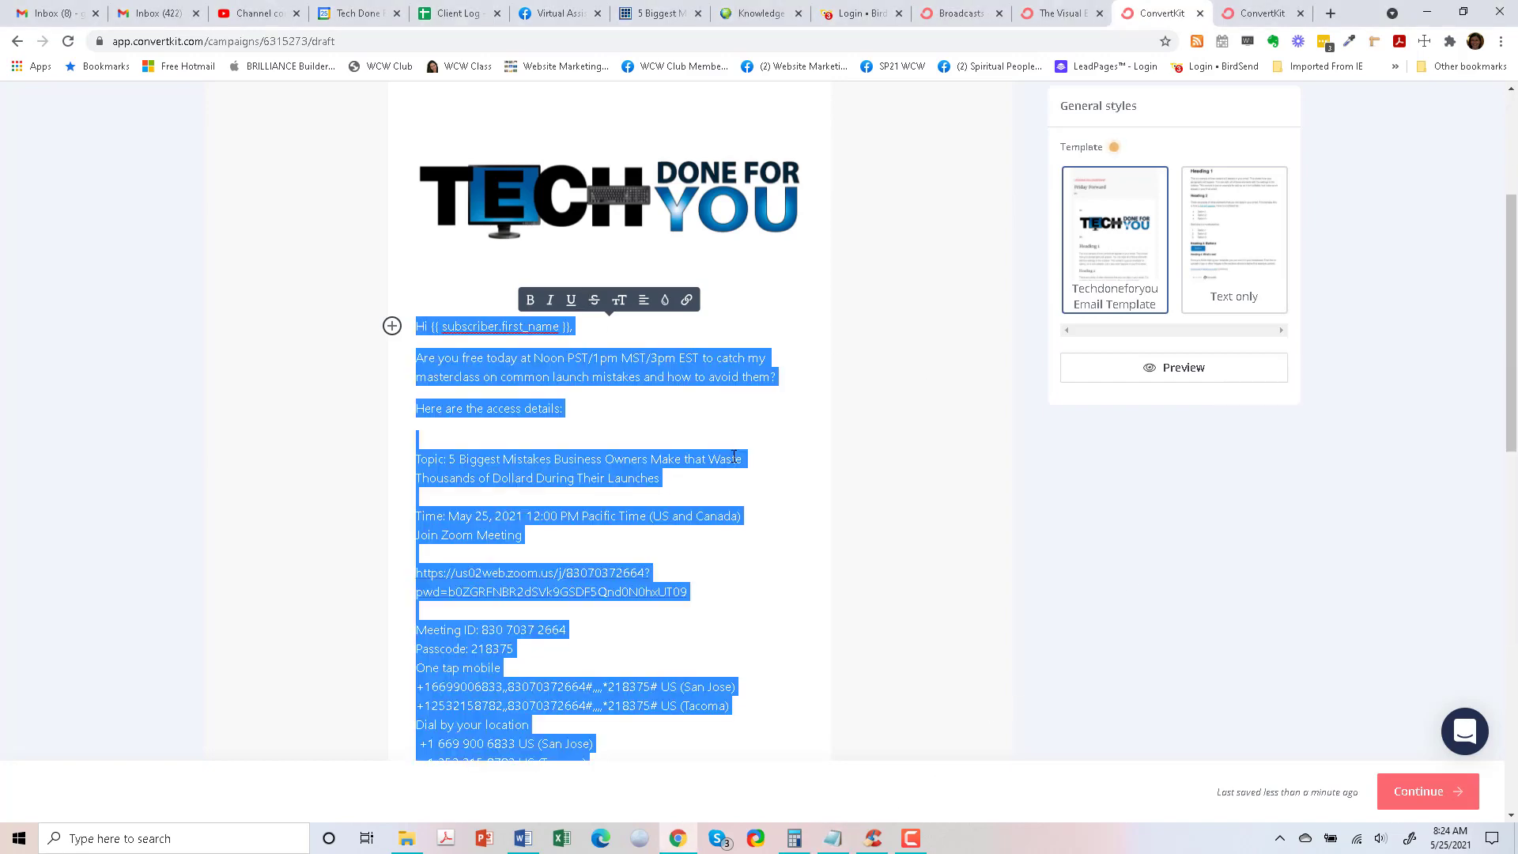
scroll(728, 474, "down", 7)
scroll(648, 645, "down", 3)
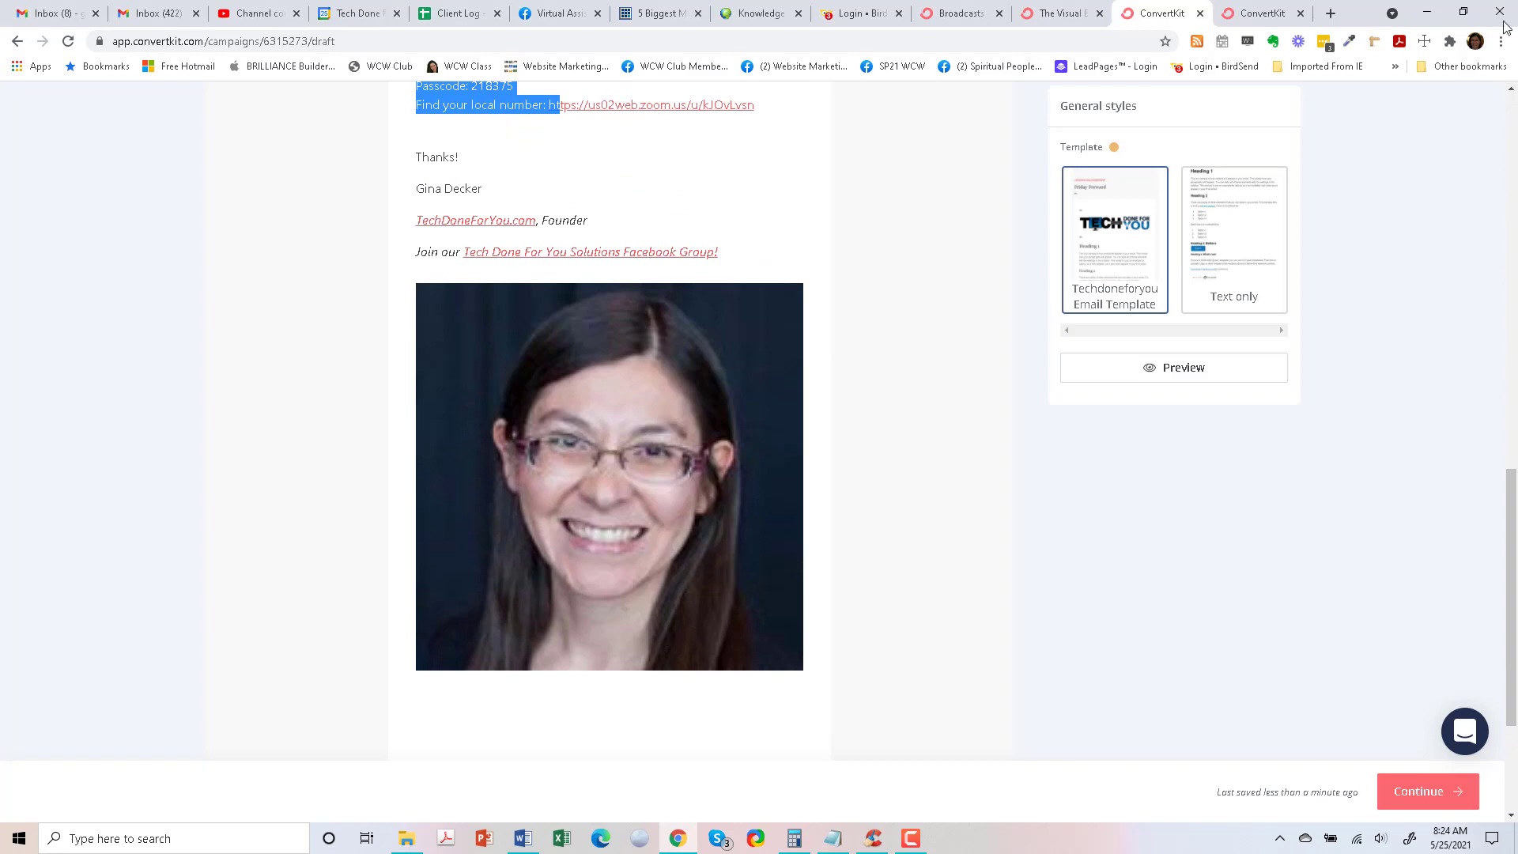
Delete the signature photo from the Techdoneforyou template, save it, and return to the broadcast
left_click(1262, 13)
scroll(637, 468, "down", 6)
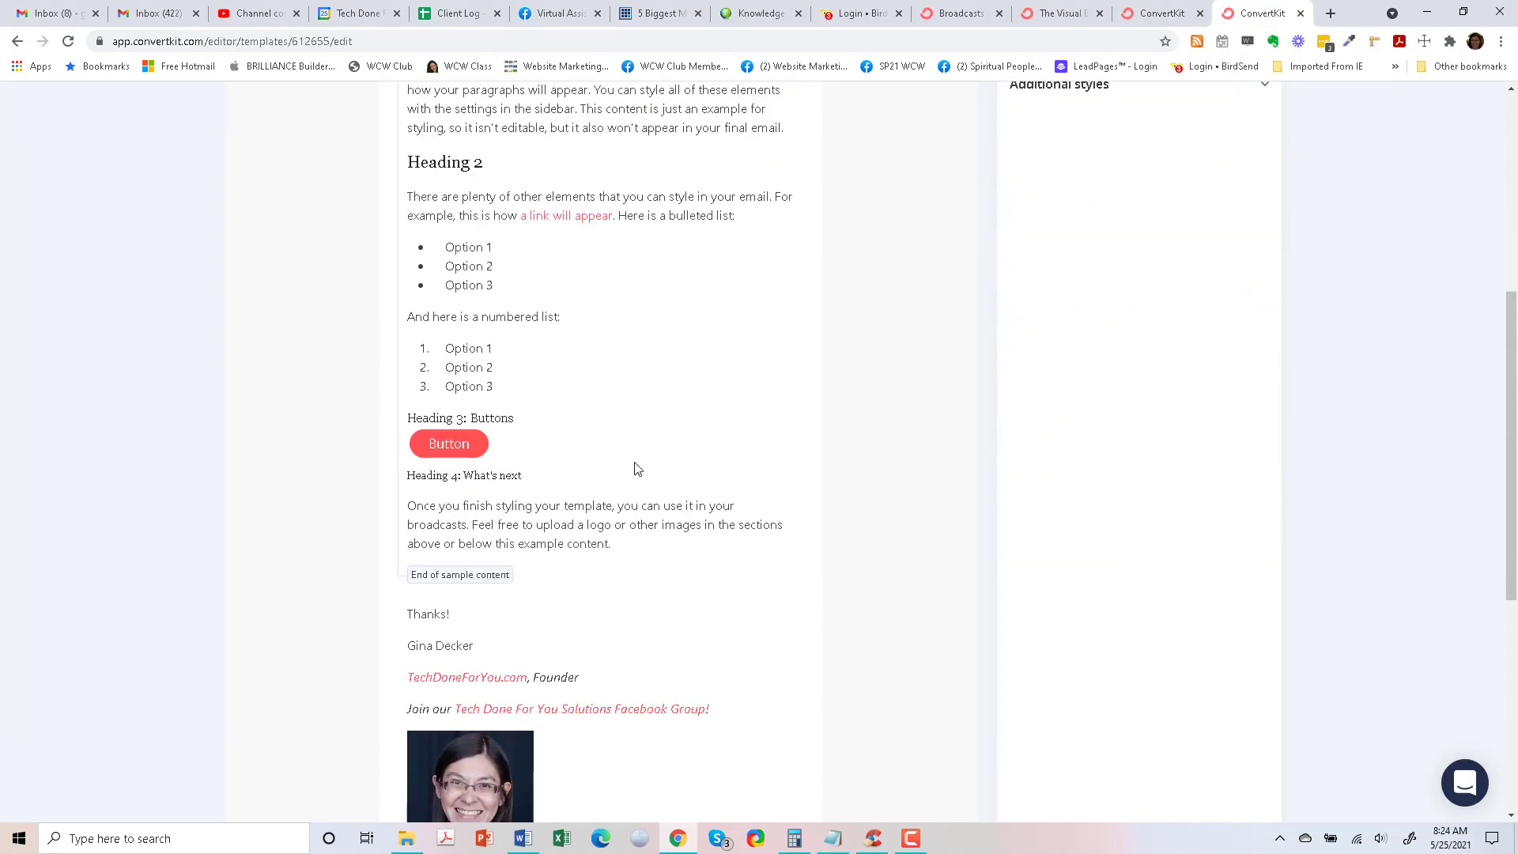
scroll(638, 468, "down", 4)
left_click(473, 457)
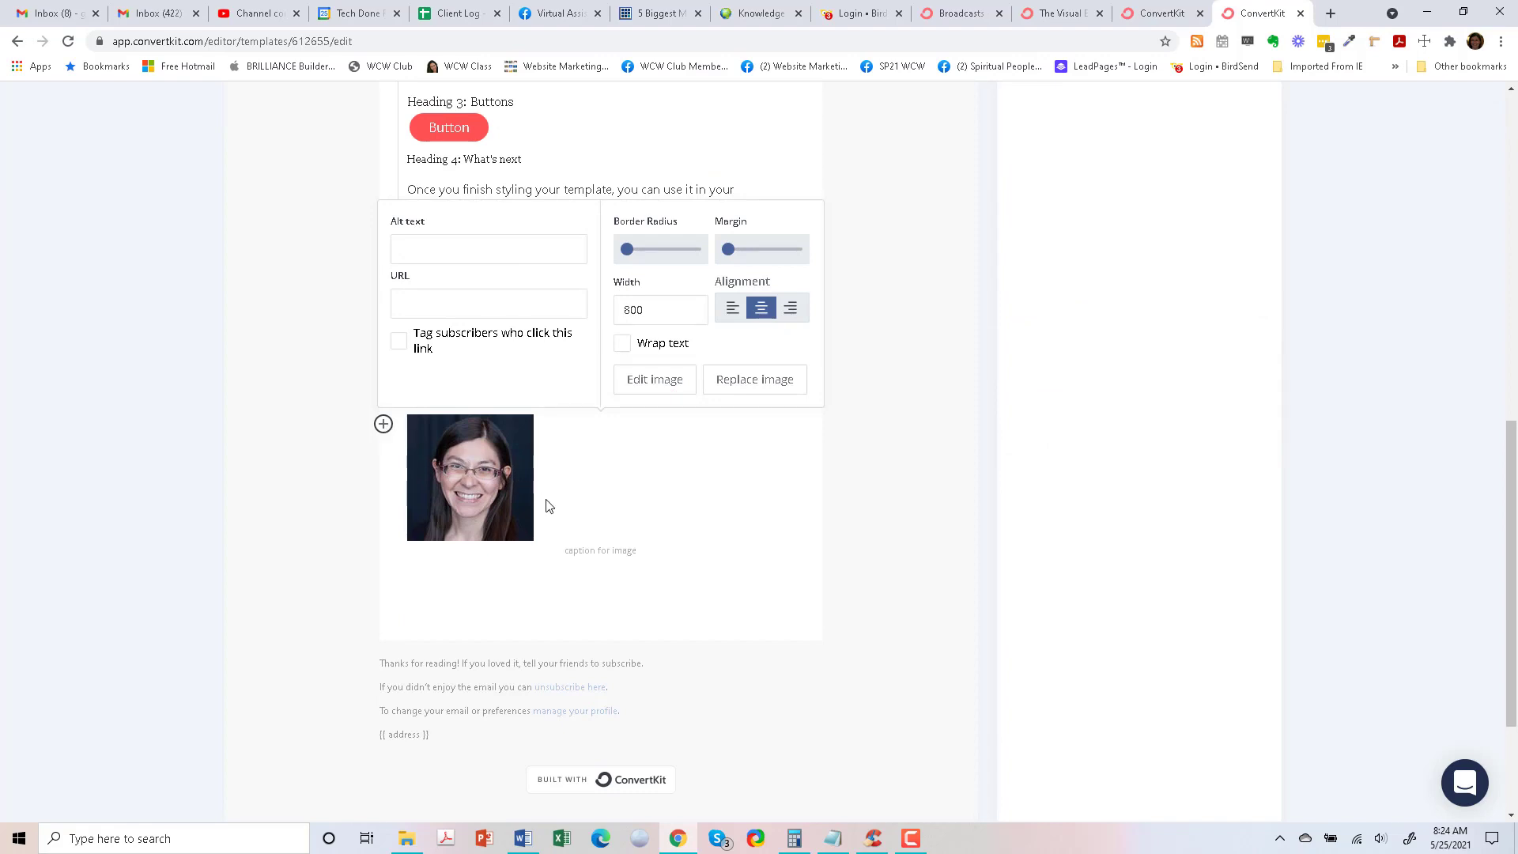
key("BackSpace")
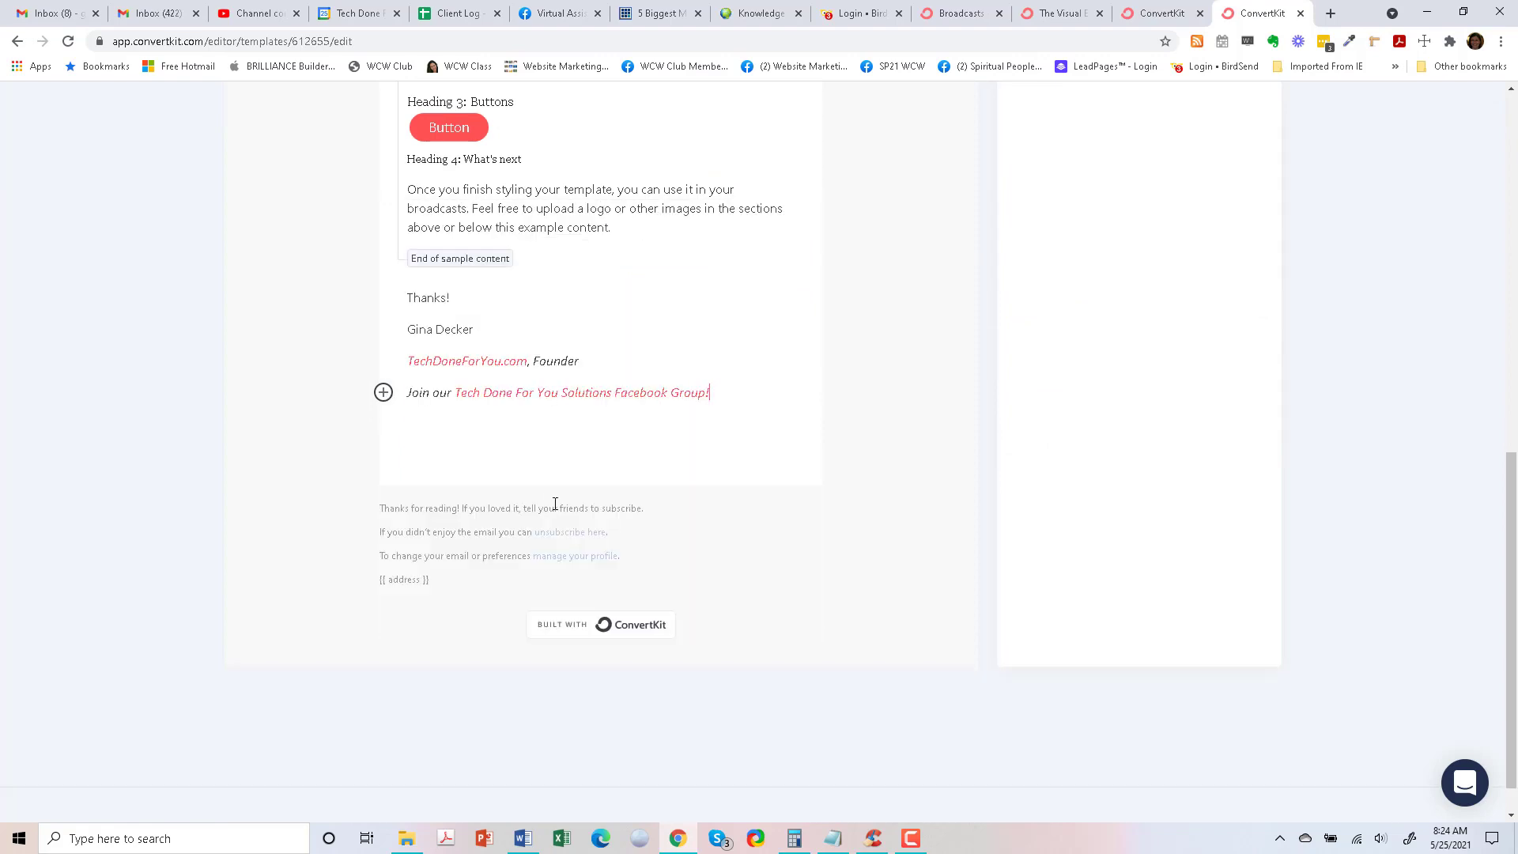
scroll(558, 505, "up", 9)
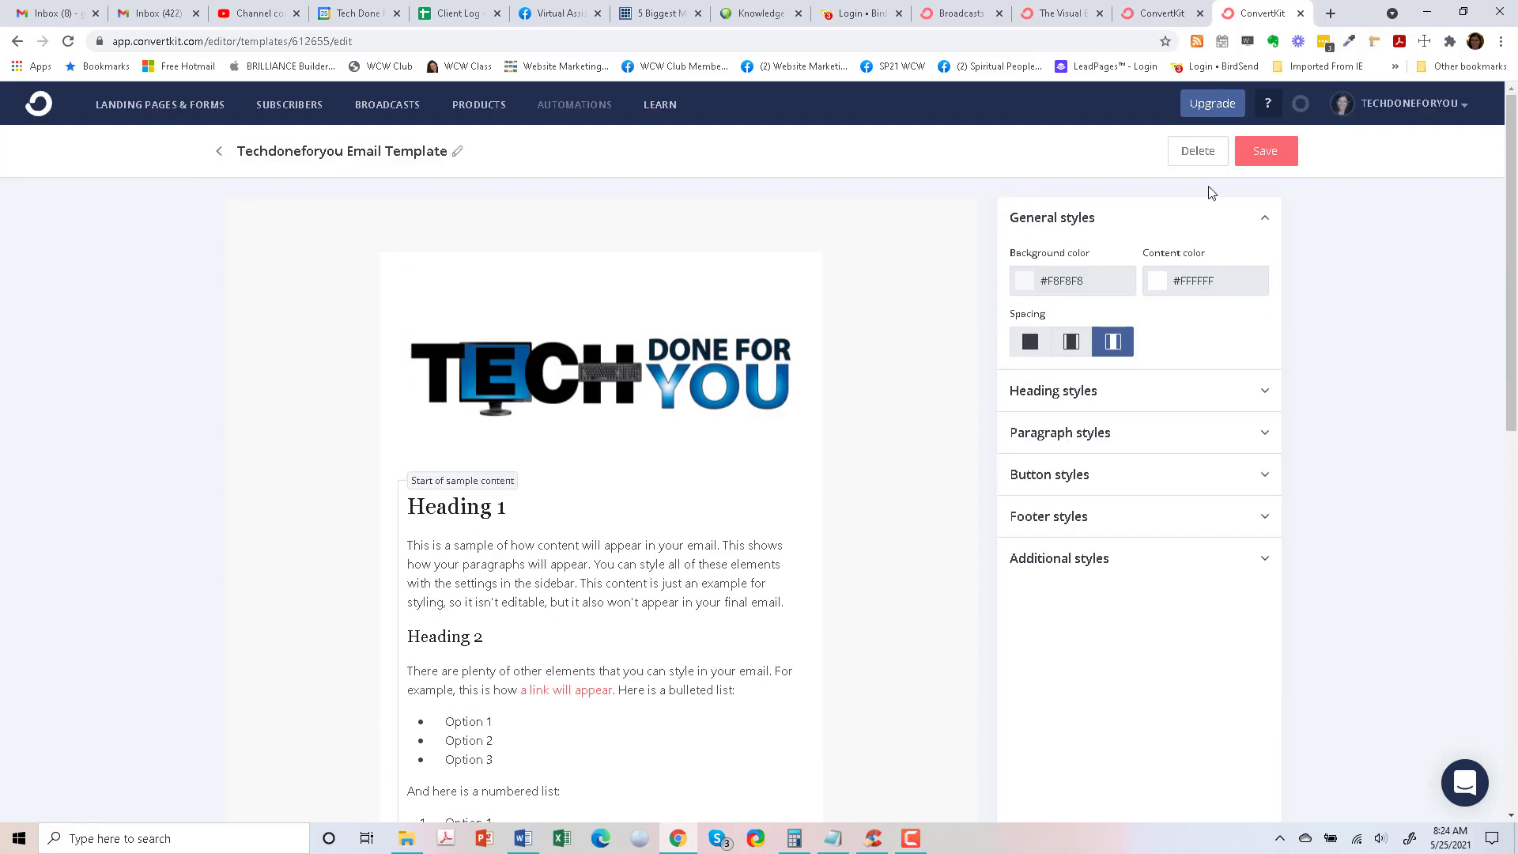
left_click(1270, 156)
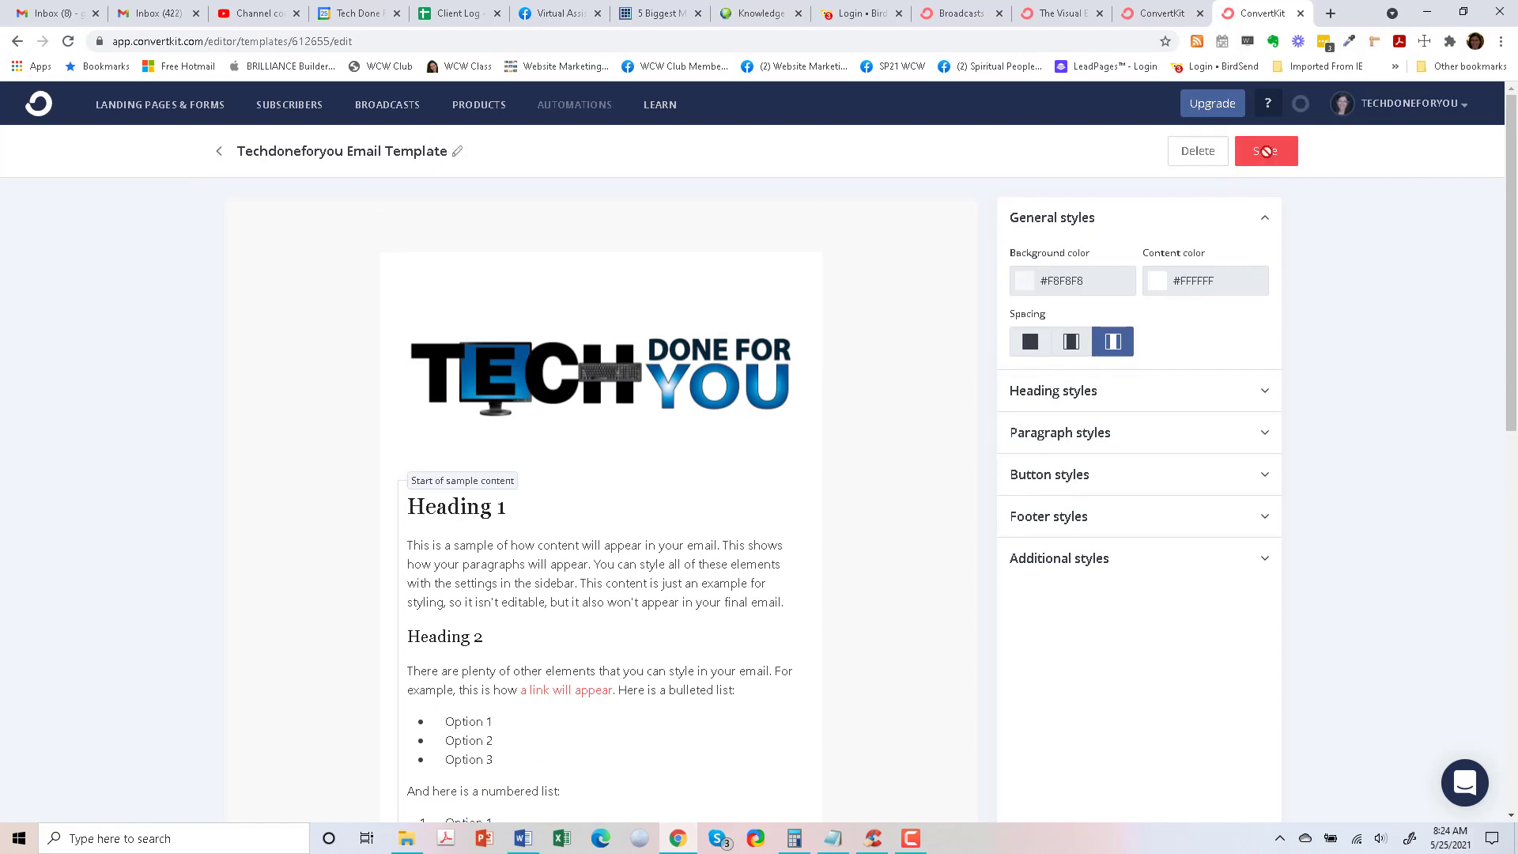
left_click(1152, 15)
Reapply the updated Techdoneforyou template to the draft and check the email without the photo
scroll(876, 502, "up", 5)
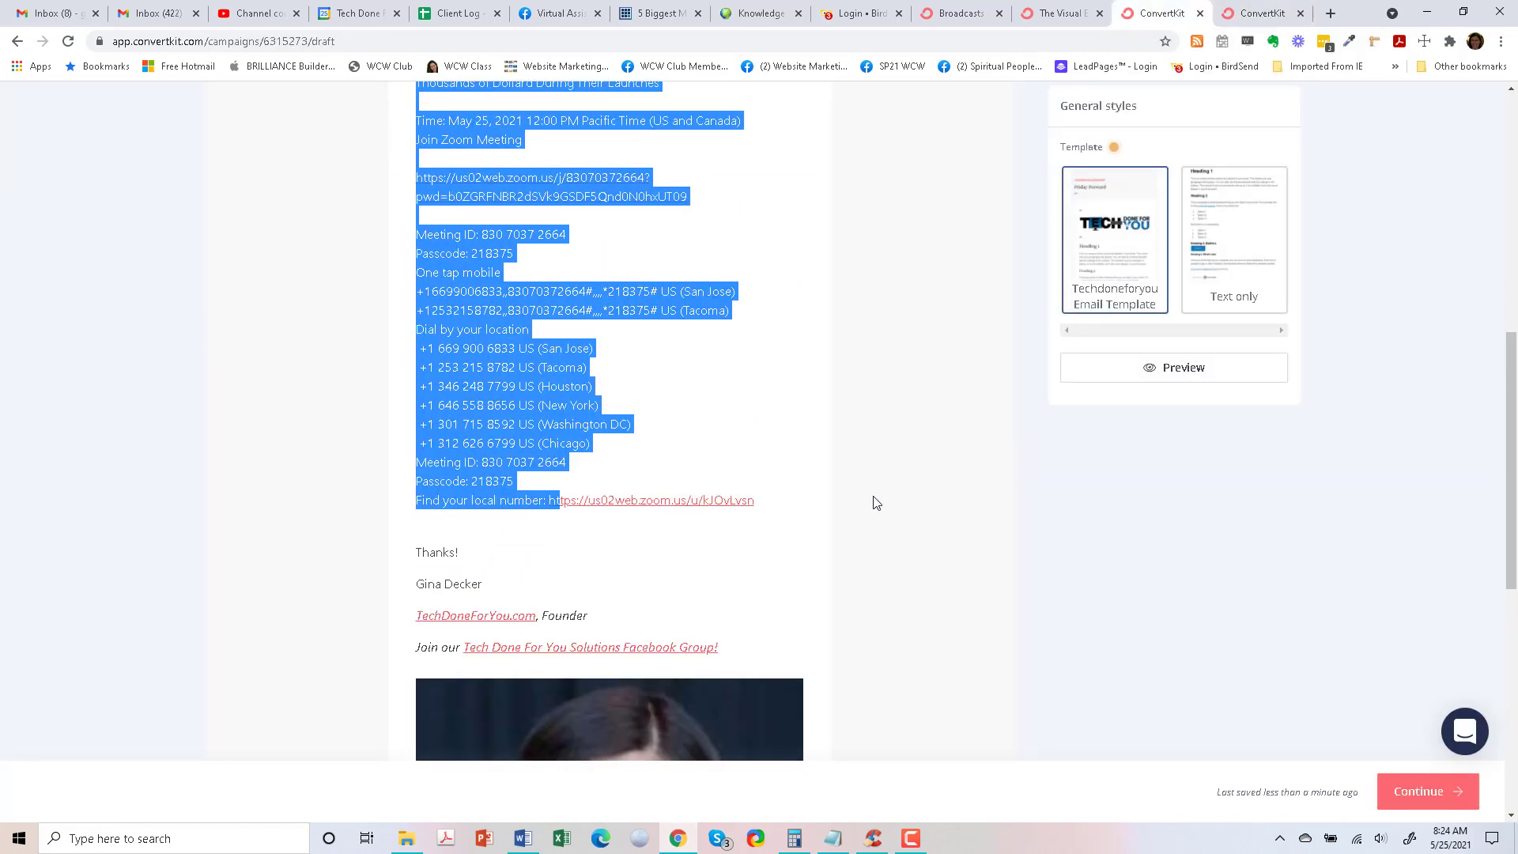
scroll(876, 503, "up", 8)
left_click(1147, 357)
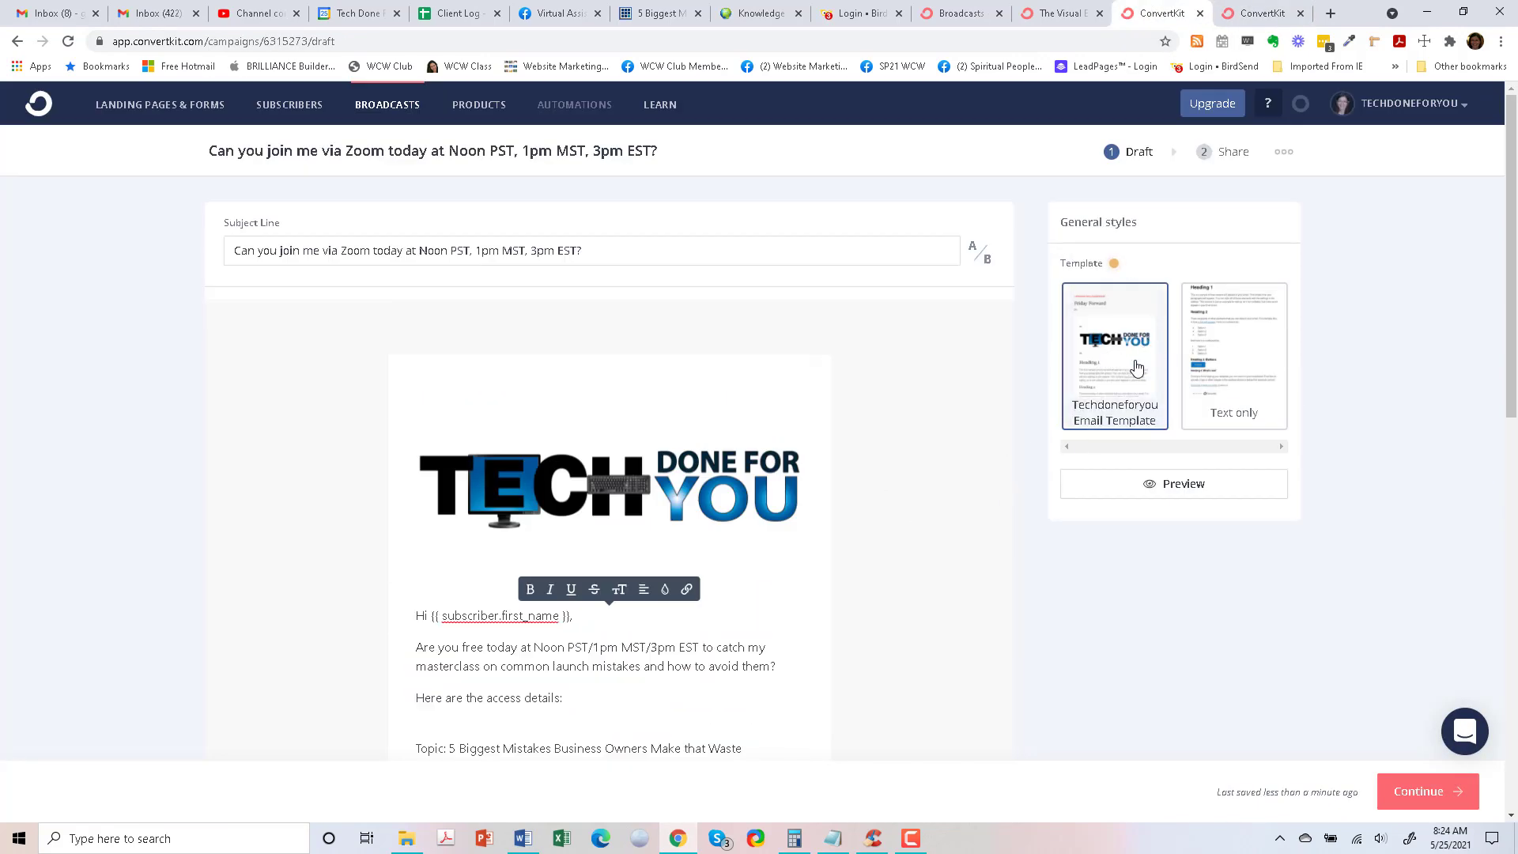
scroll(851, 417, "down", 6)
scroll(830, 430, "down", 5)
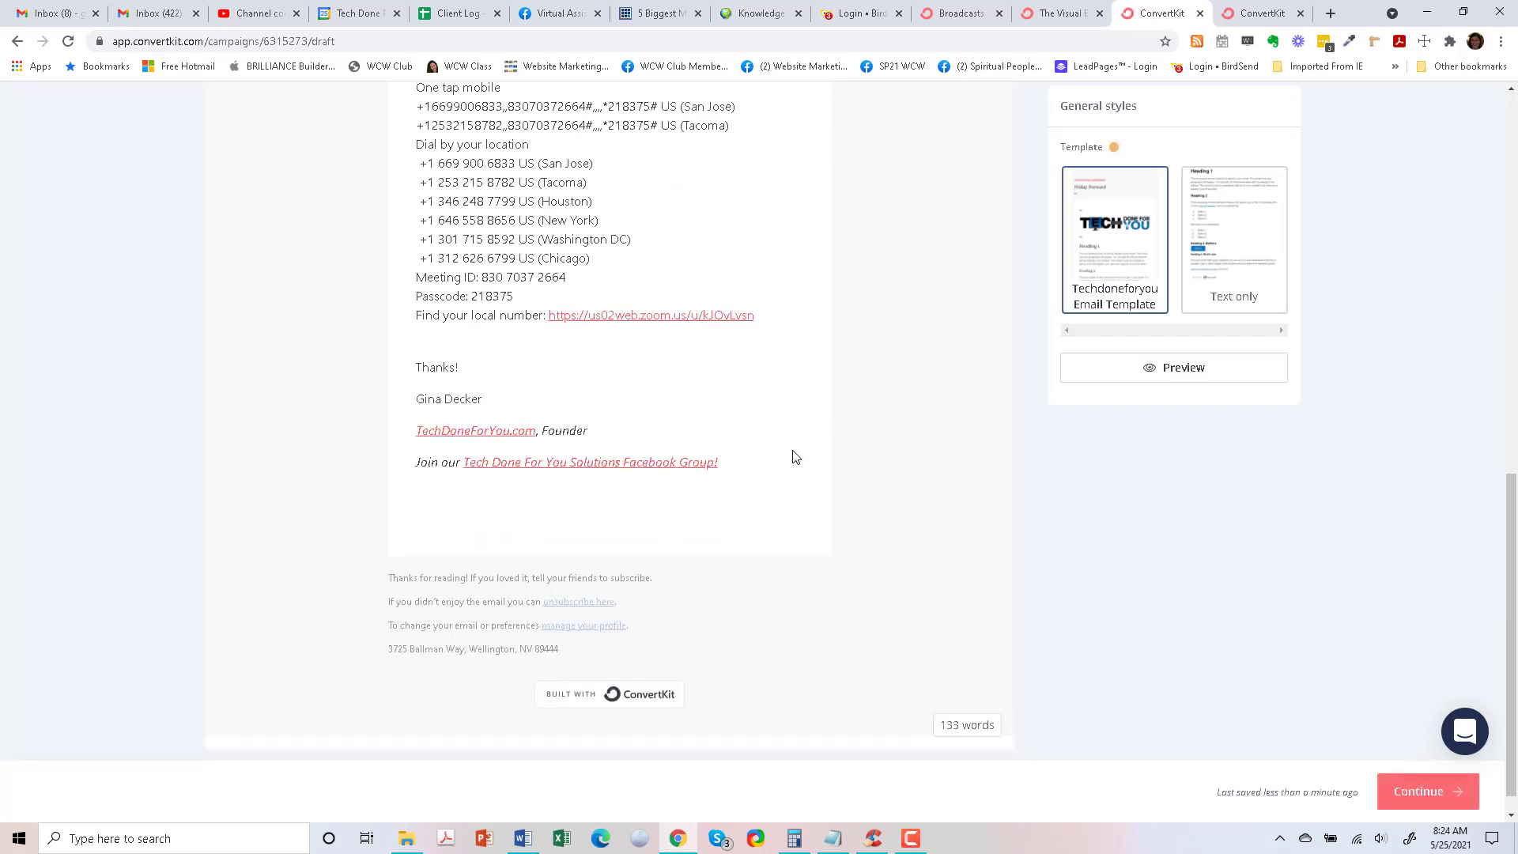
scroll(796, 457, "up", 10)
scroll(498, 285, "up", 3)
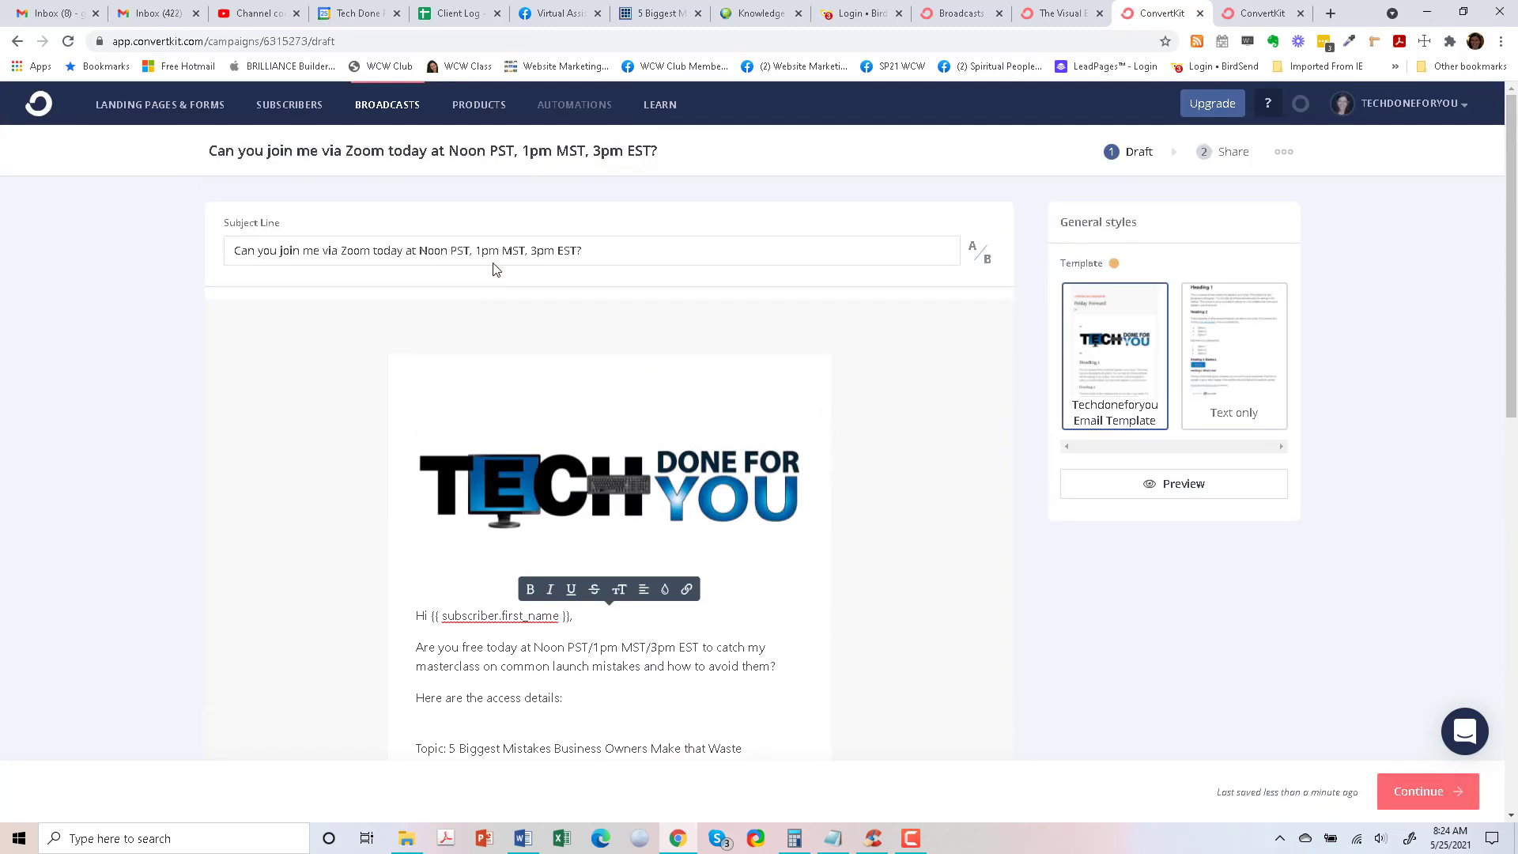
scroll(598, 397, "down", 5)
scroll(682, 504, "down", 6)
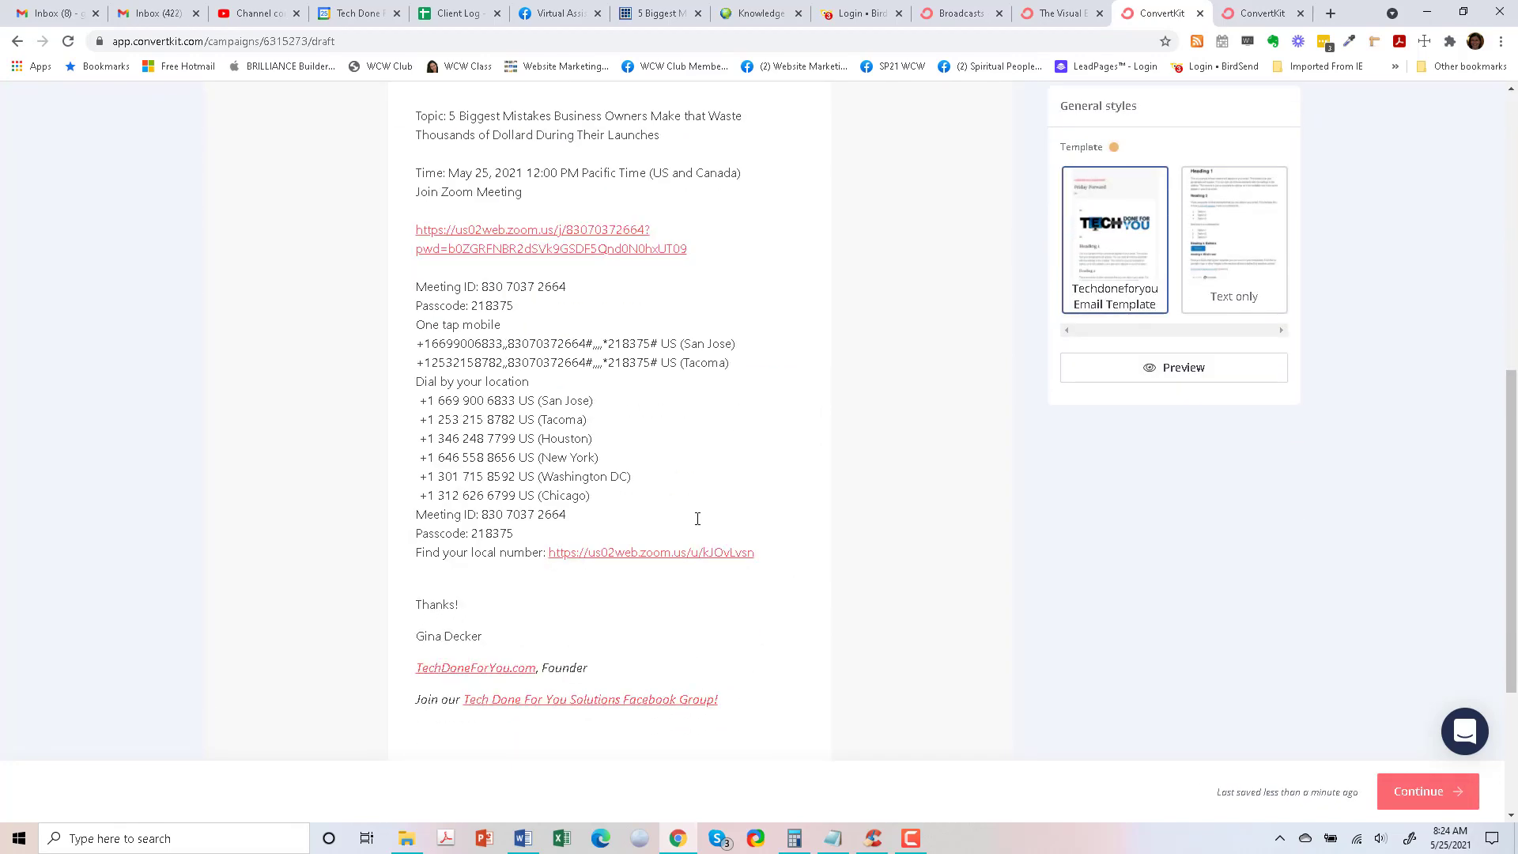
scroll(1034, 656, "down", 1)
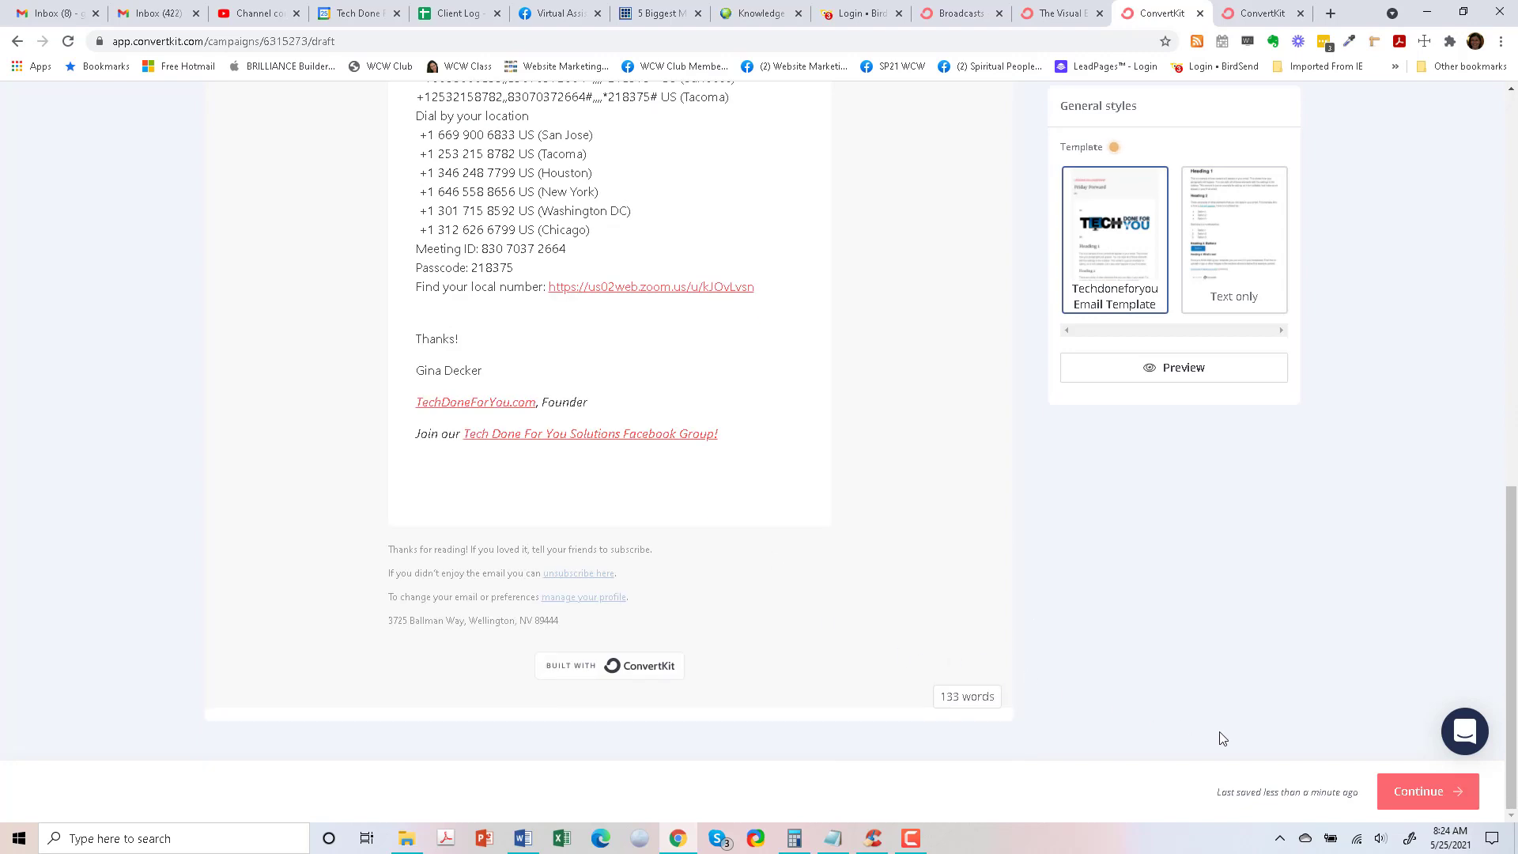
Advance to the Share step, addressed to All Subscribers with Send now timing
left_click(1412, 793)
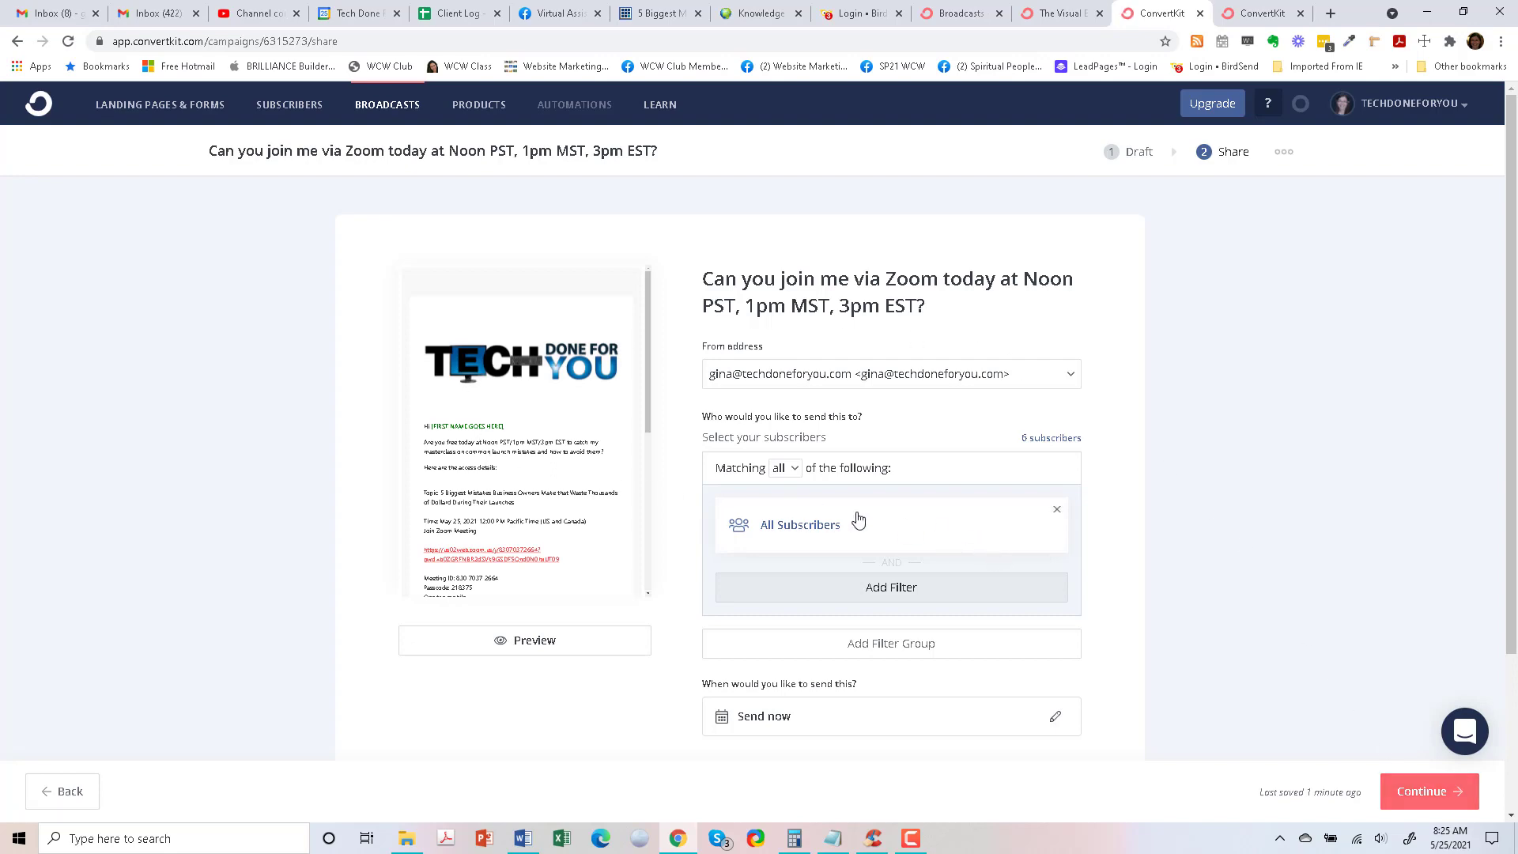
scroll(826, 533, "down", 2)
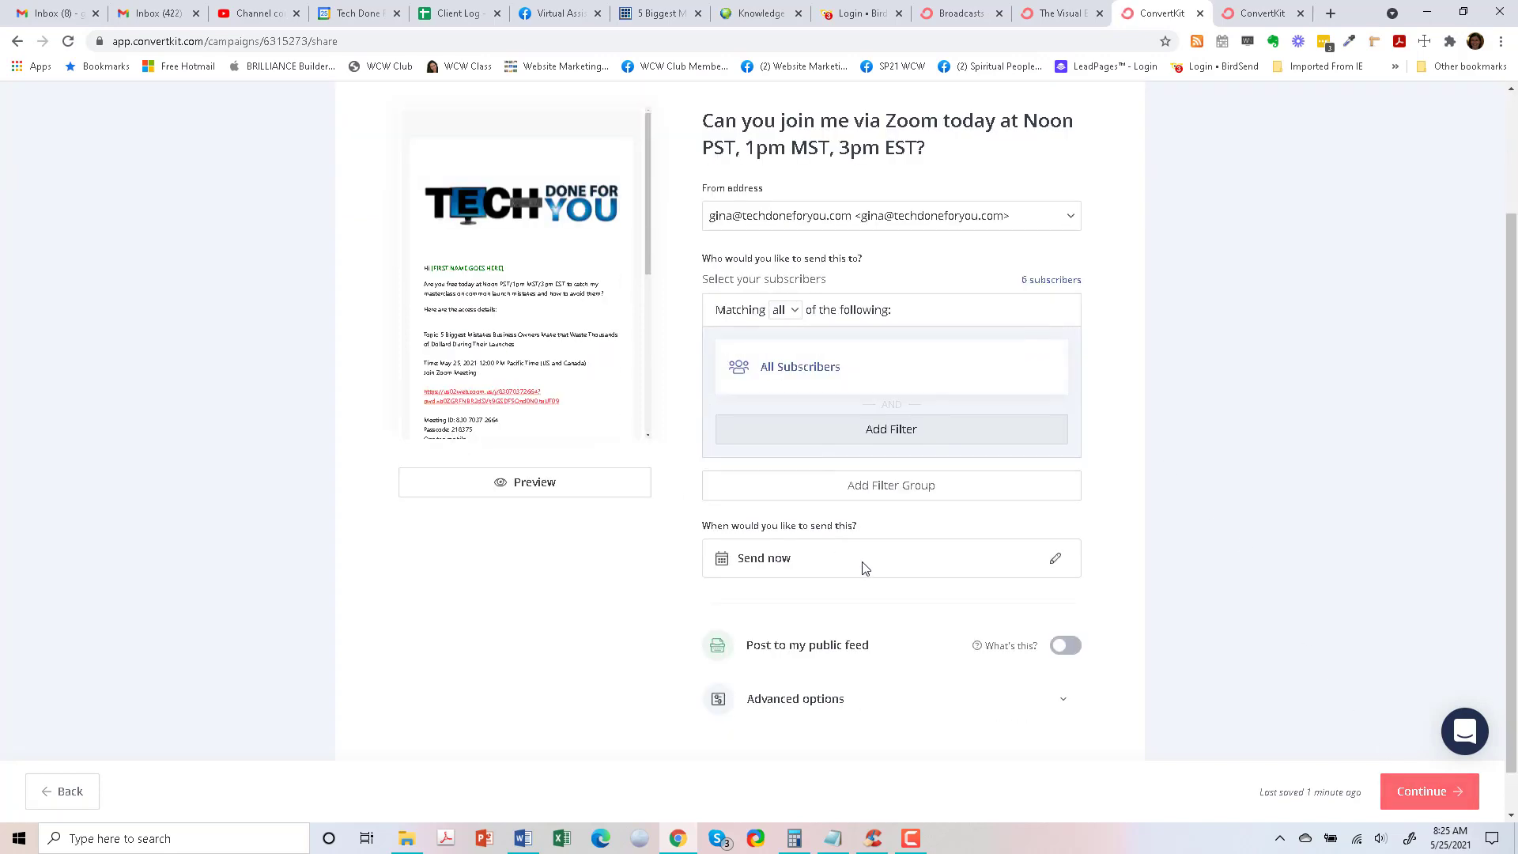
scroll(865, 570, "down", 1)
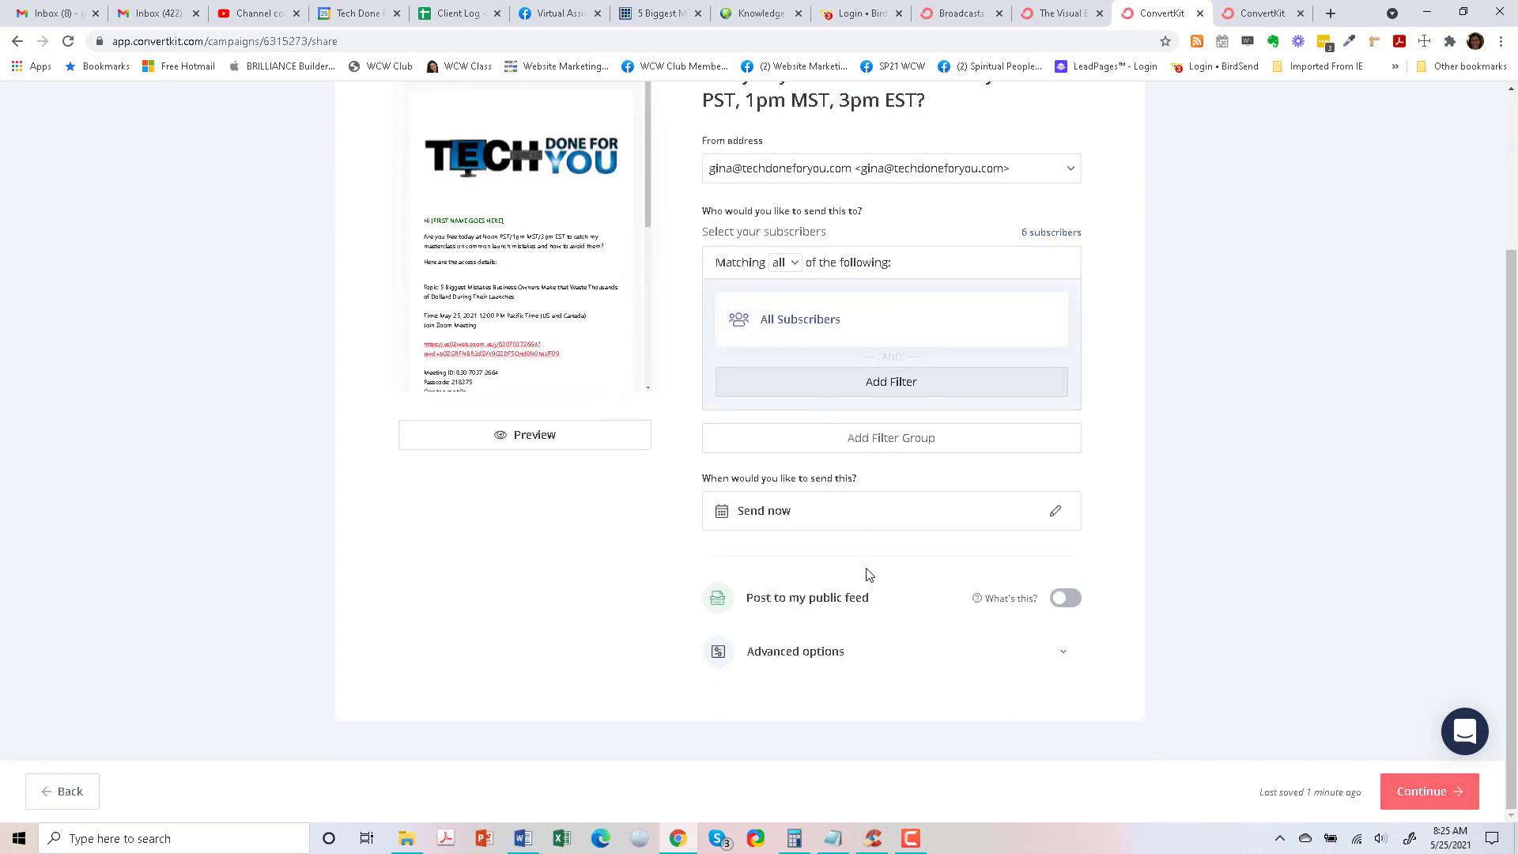
Open the subscriber preview and test its Zoom meeting link, then close the Zoom windows
left_click(553, 436)
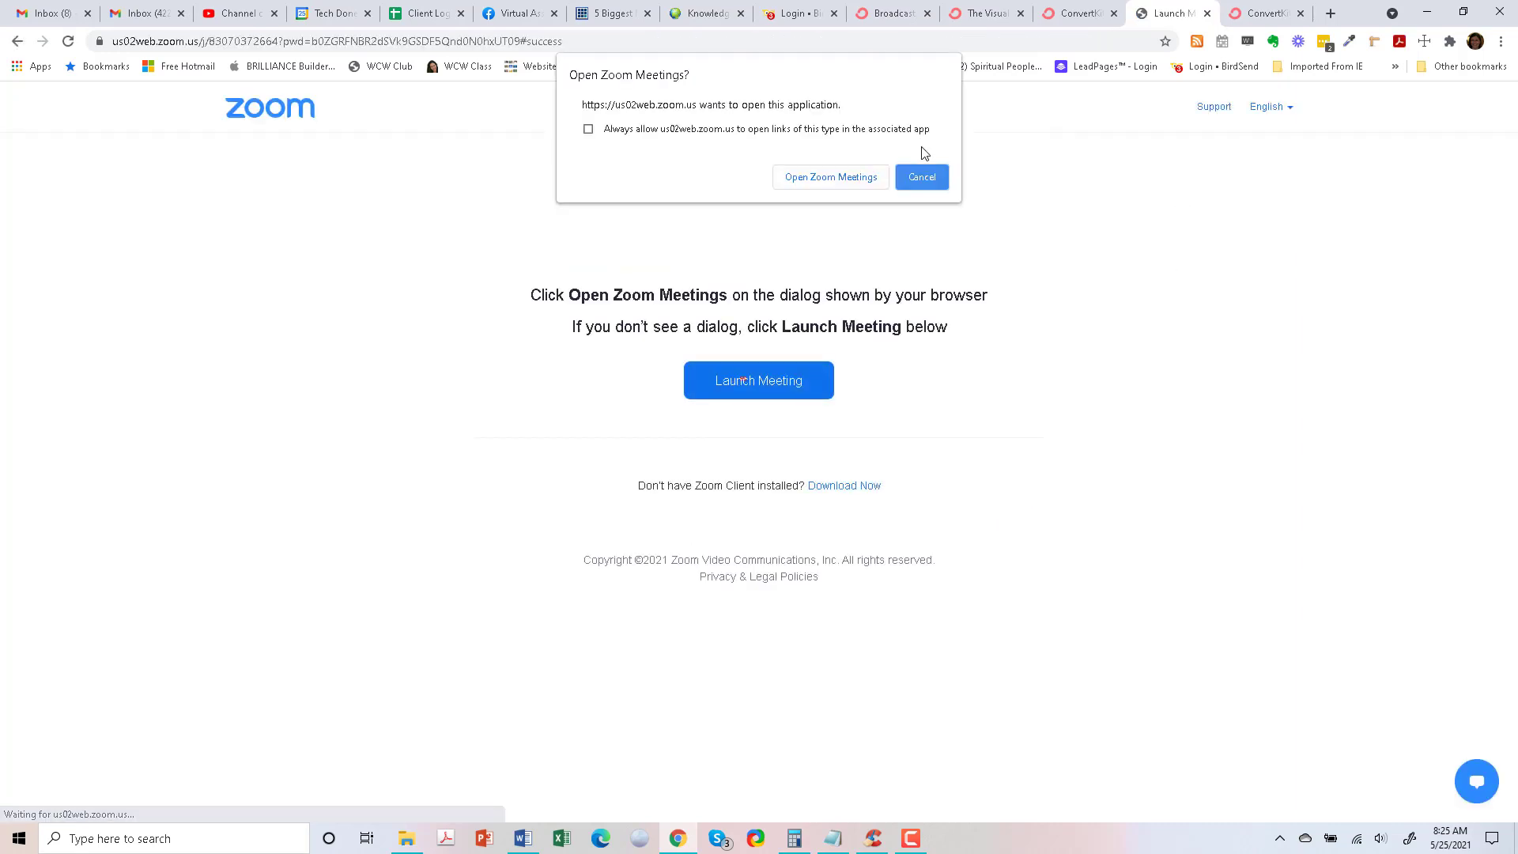
left_click(842, 175)
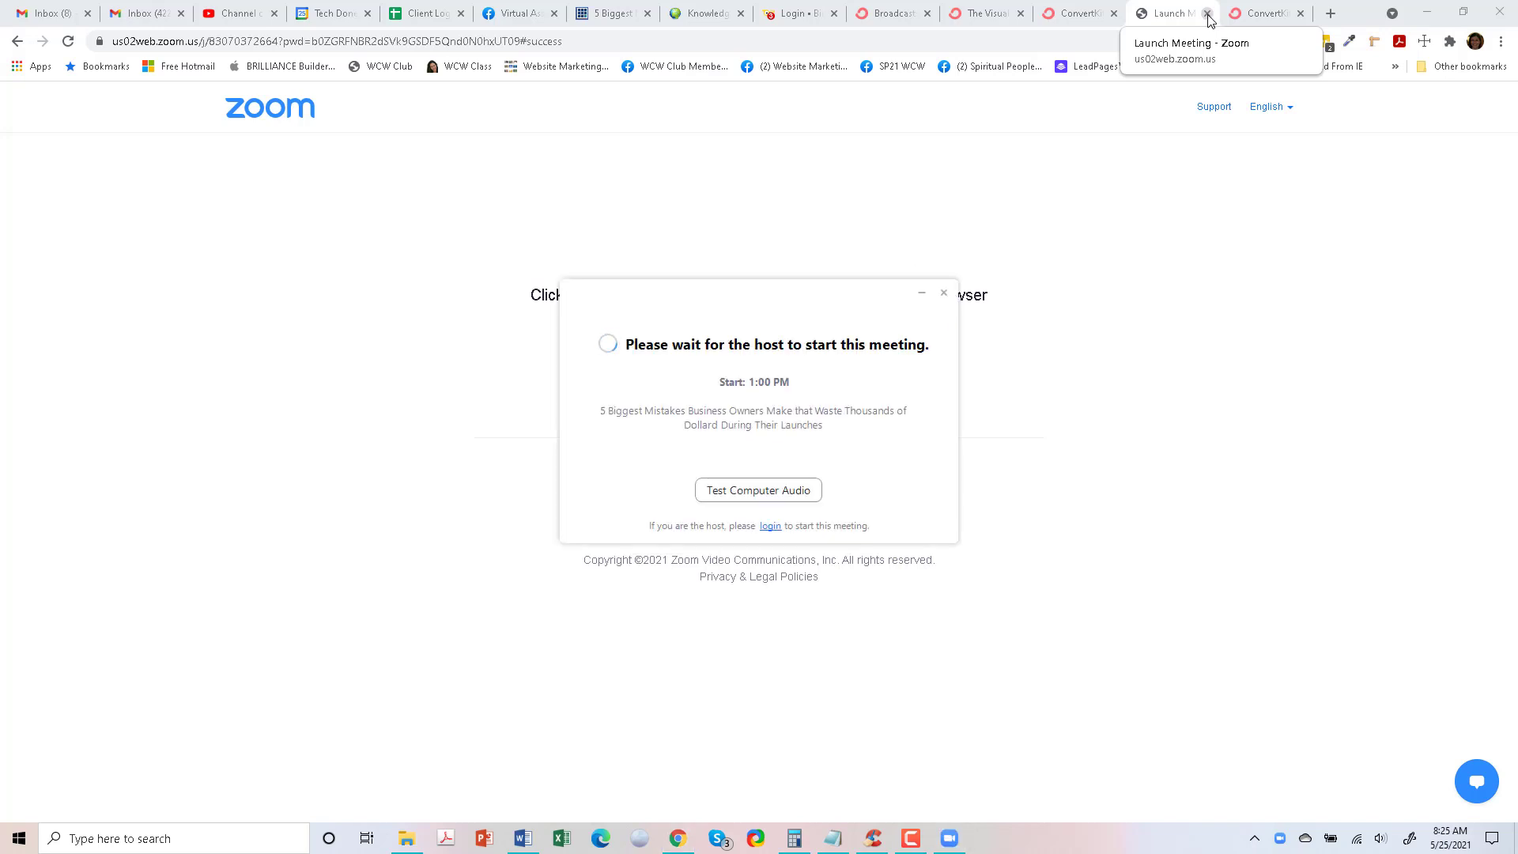
left_click(1207, 13)
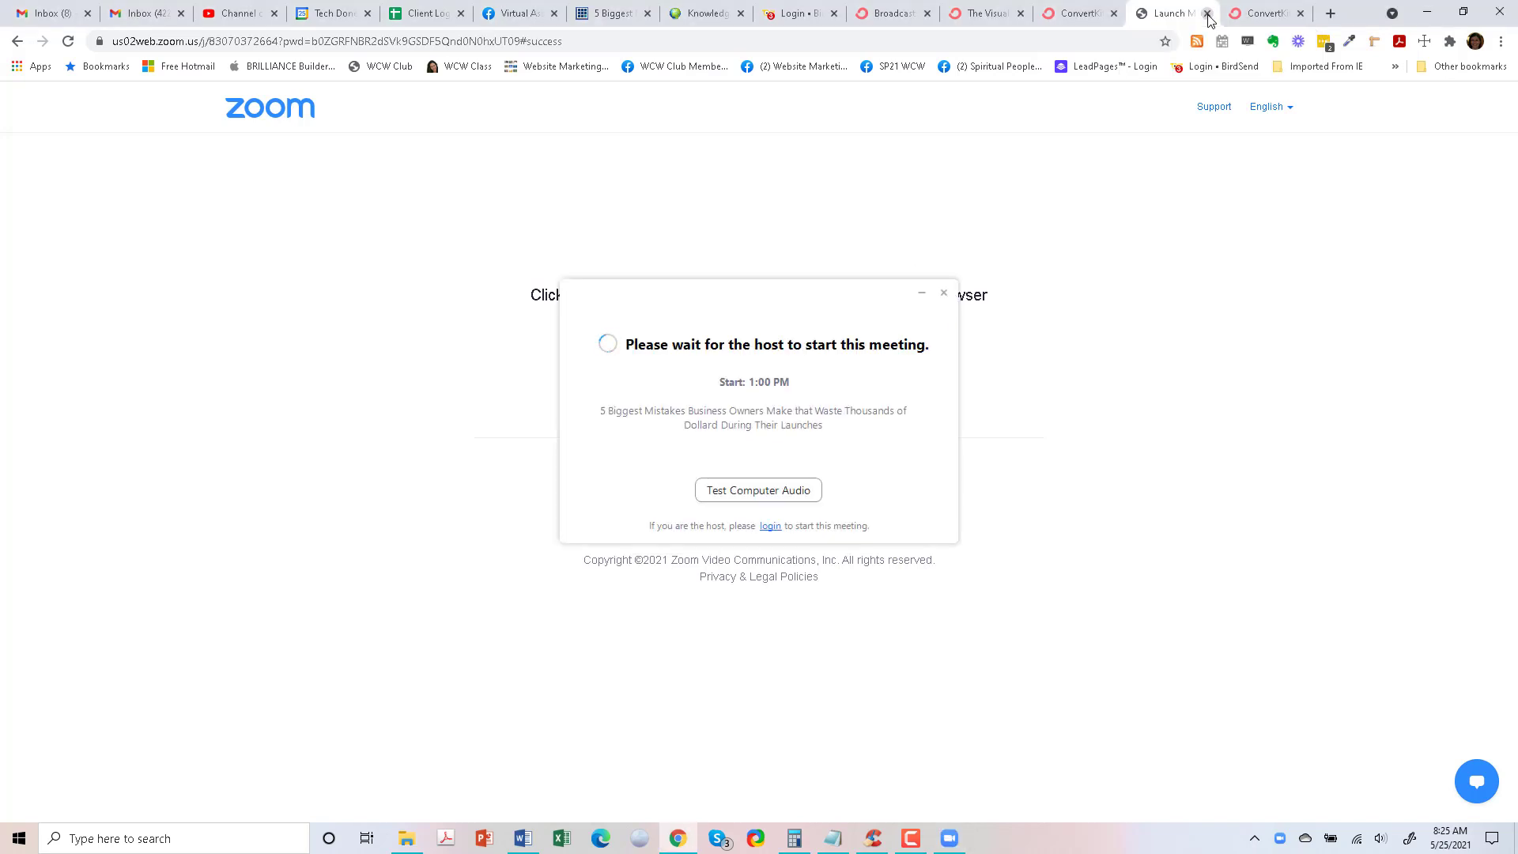
left_click(942, 299)
Test the Facebook group link further down the preview and close its page
scroll(773, 527, "down", 5)
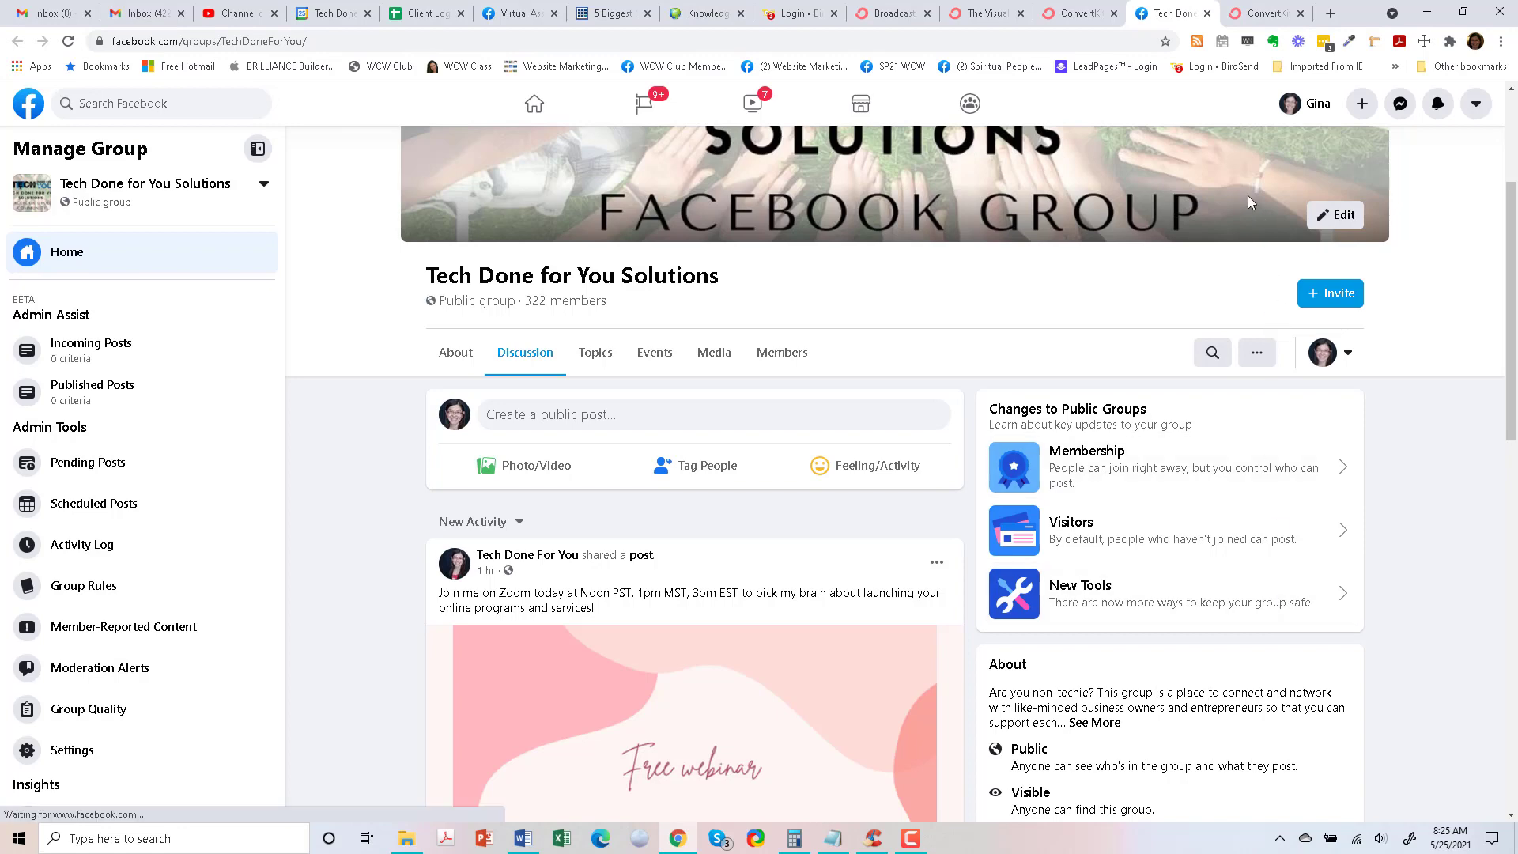
left_click(1207, 13)
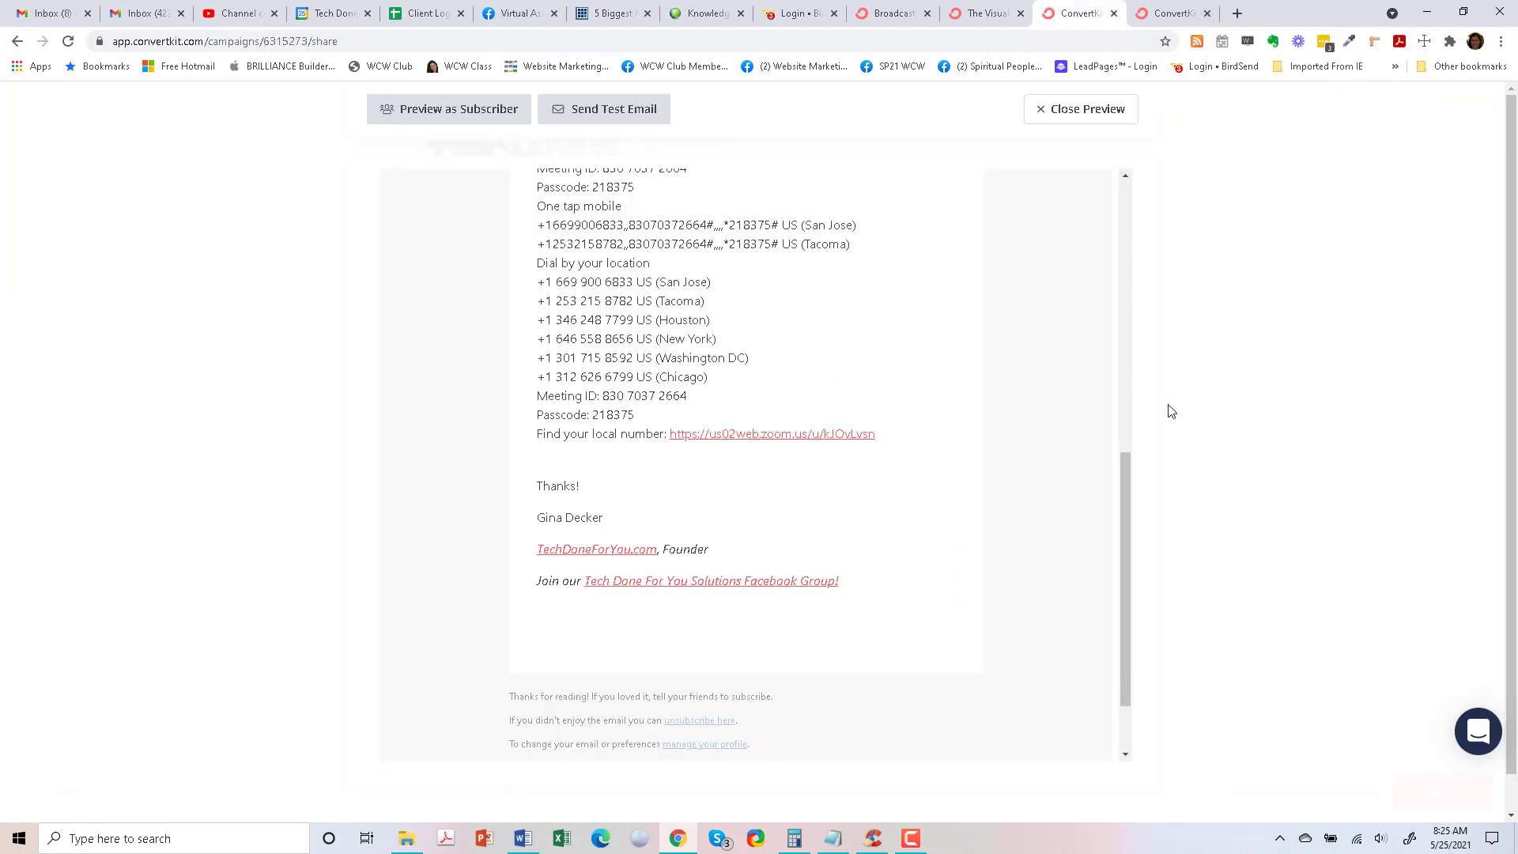
scroll(1037, 471, "up", 8)
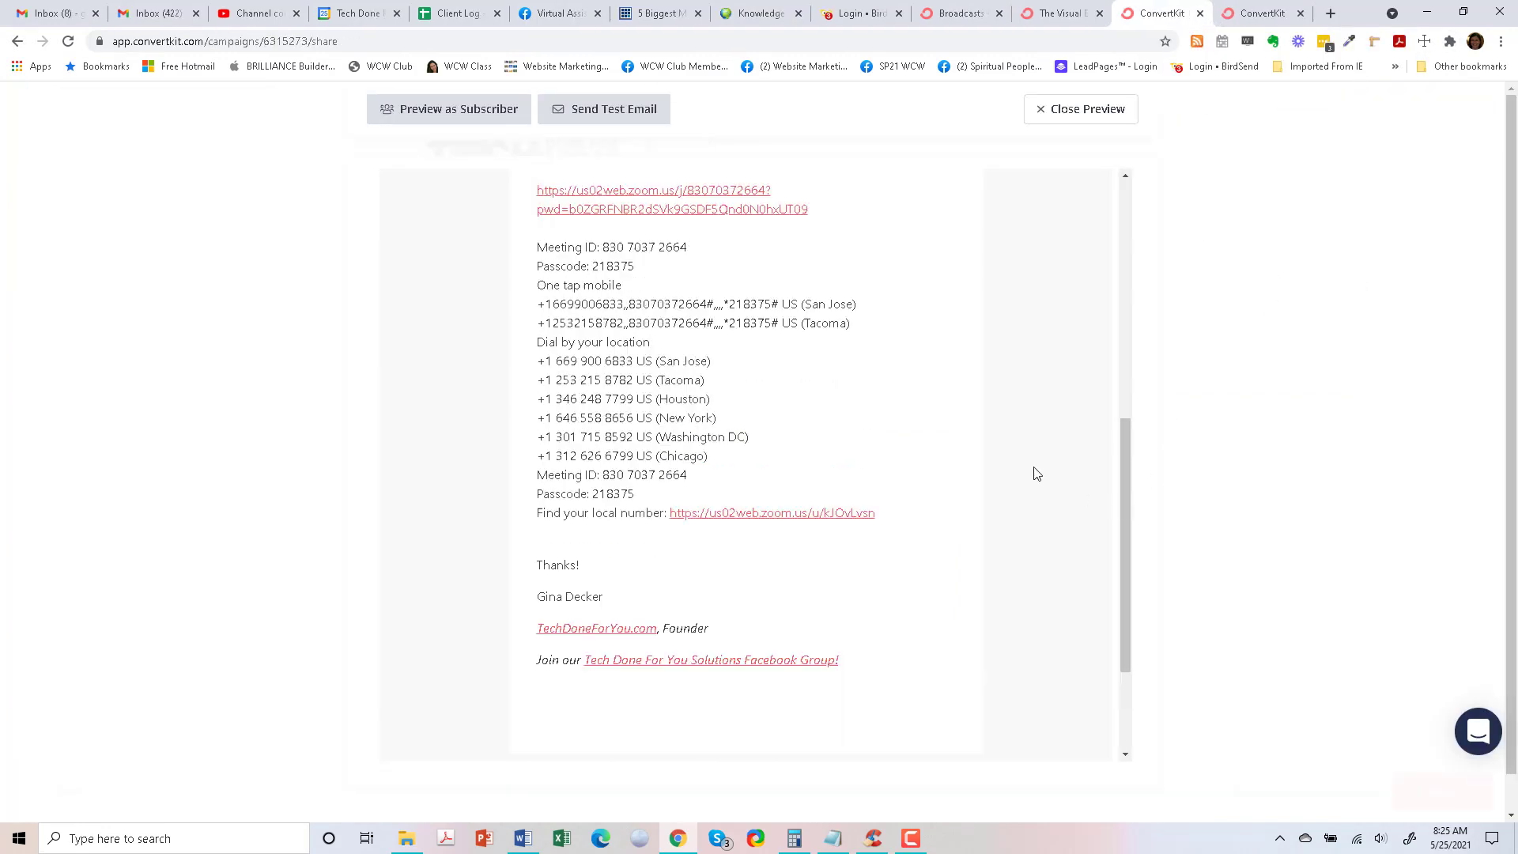
Close the preview and check the schedule picker, leaving the broadcast on Send now
left_click(1076, 111)
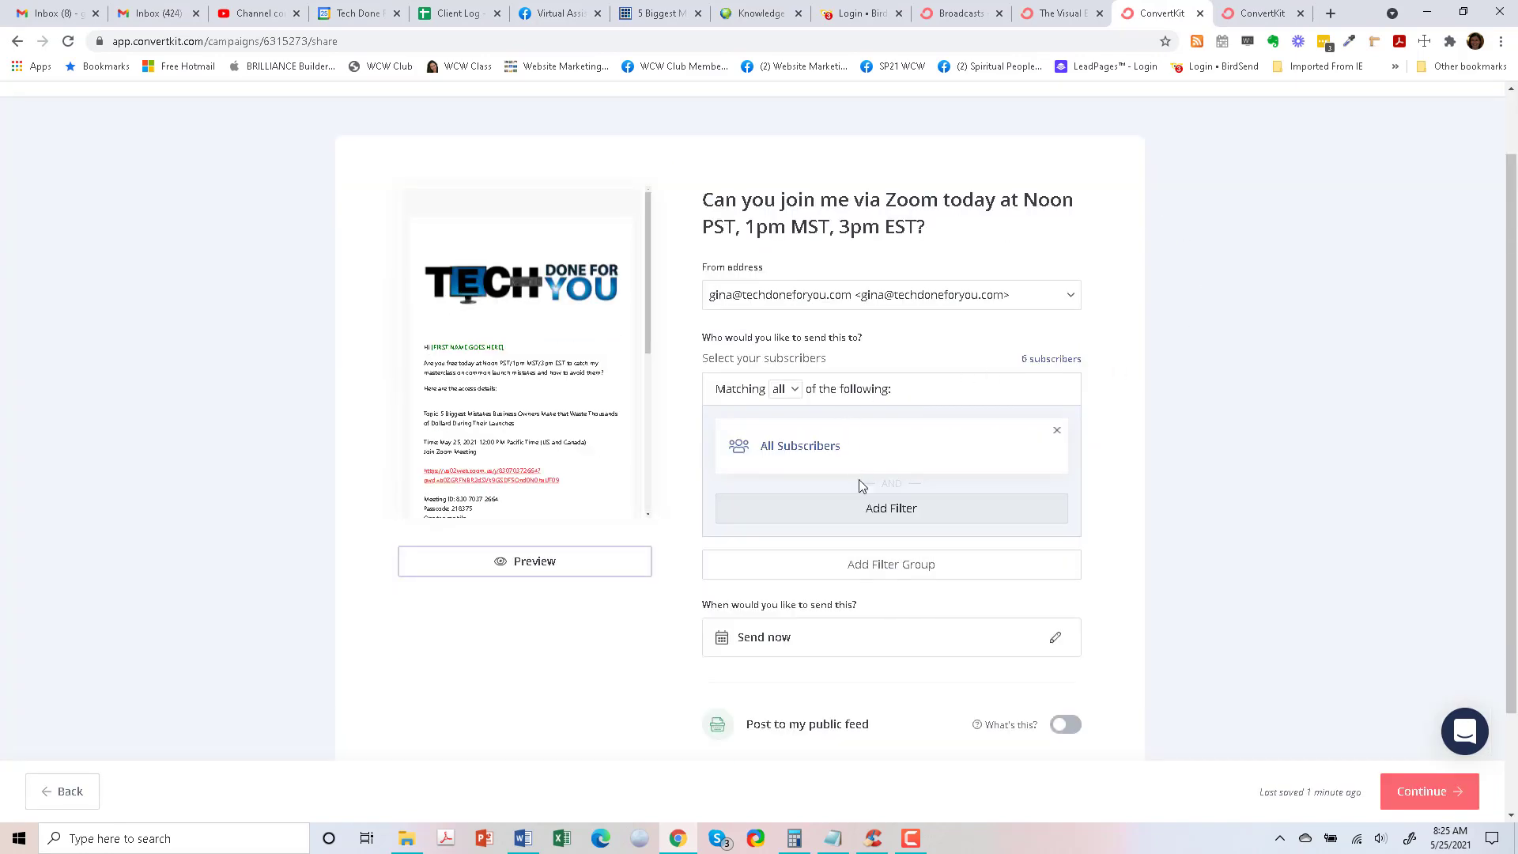
left_click(1055, 640)
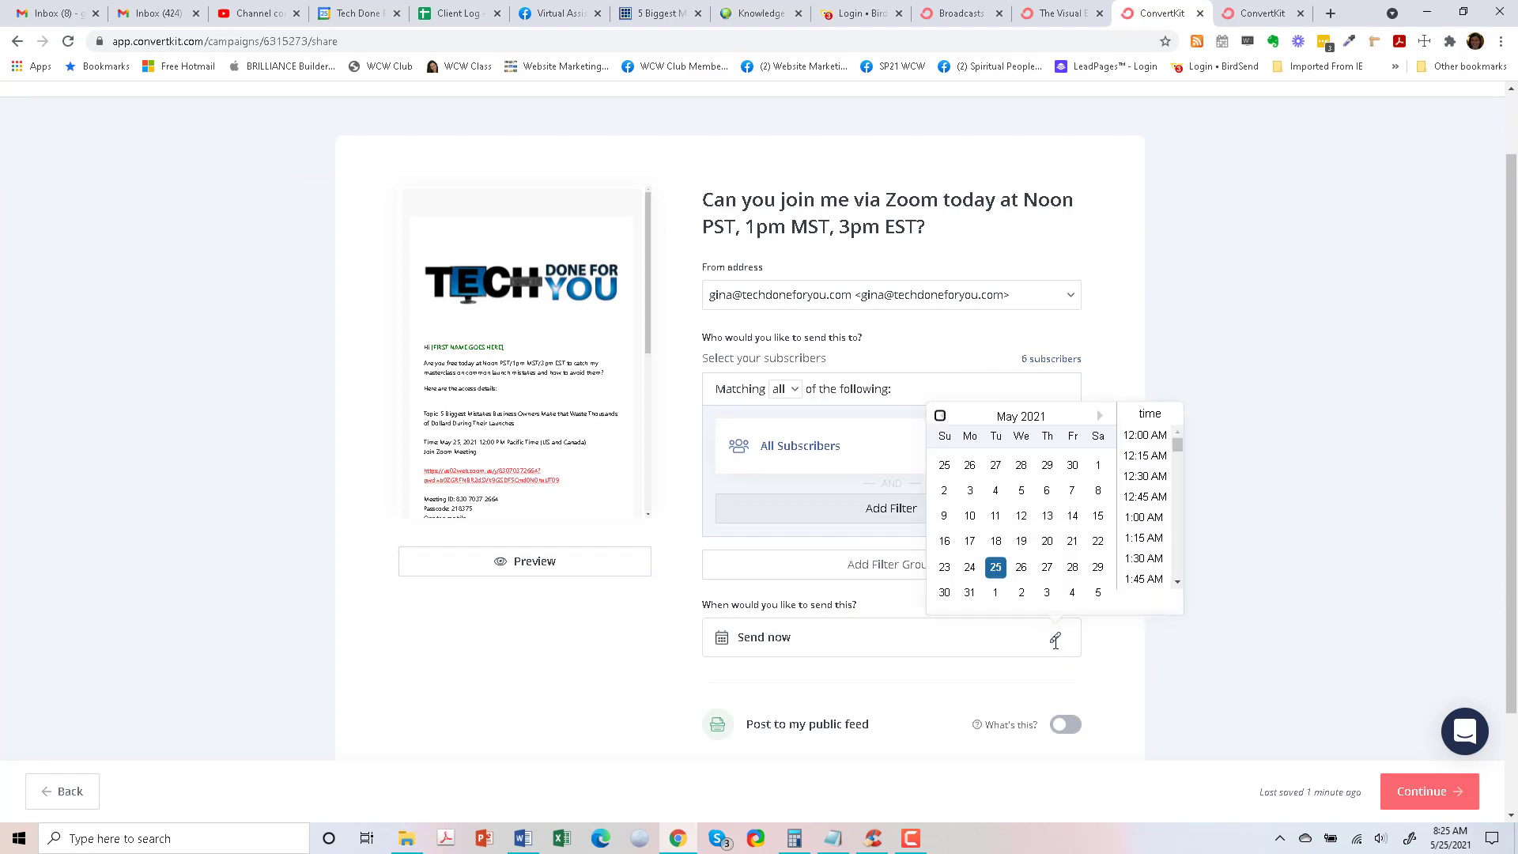
left_click(1349, 455)
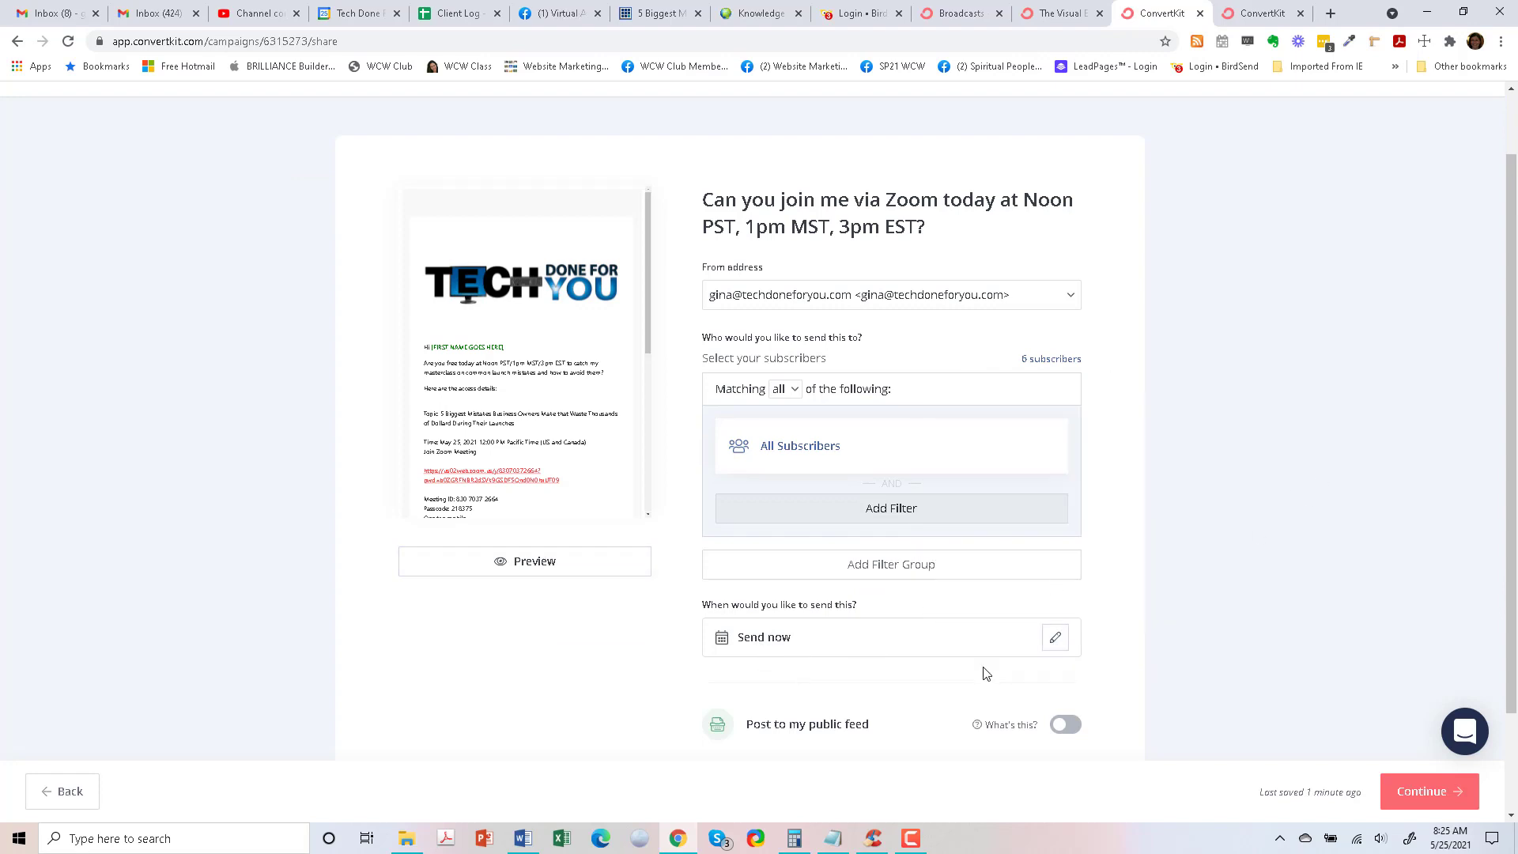
scroll(837, 669, "down", 2)
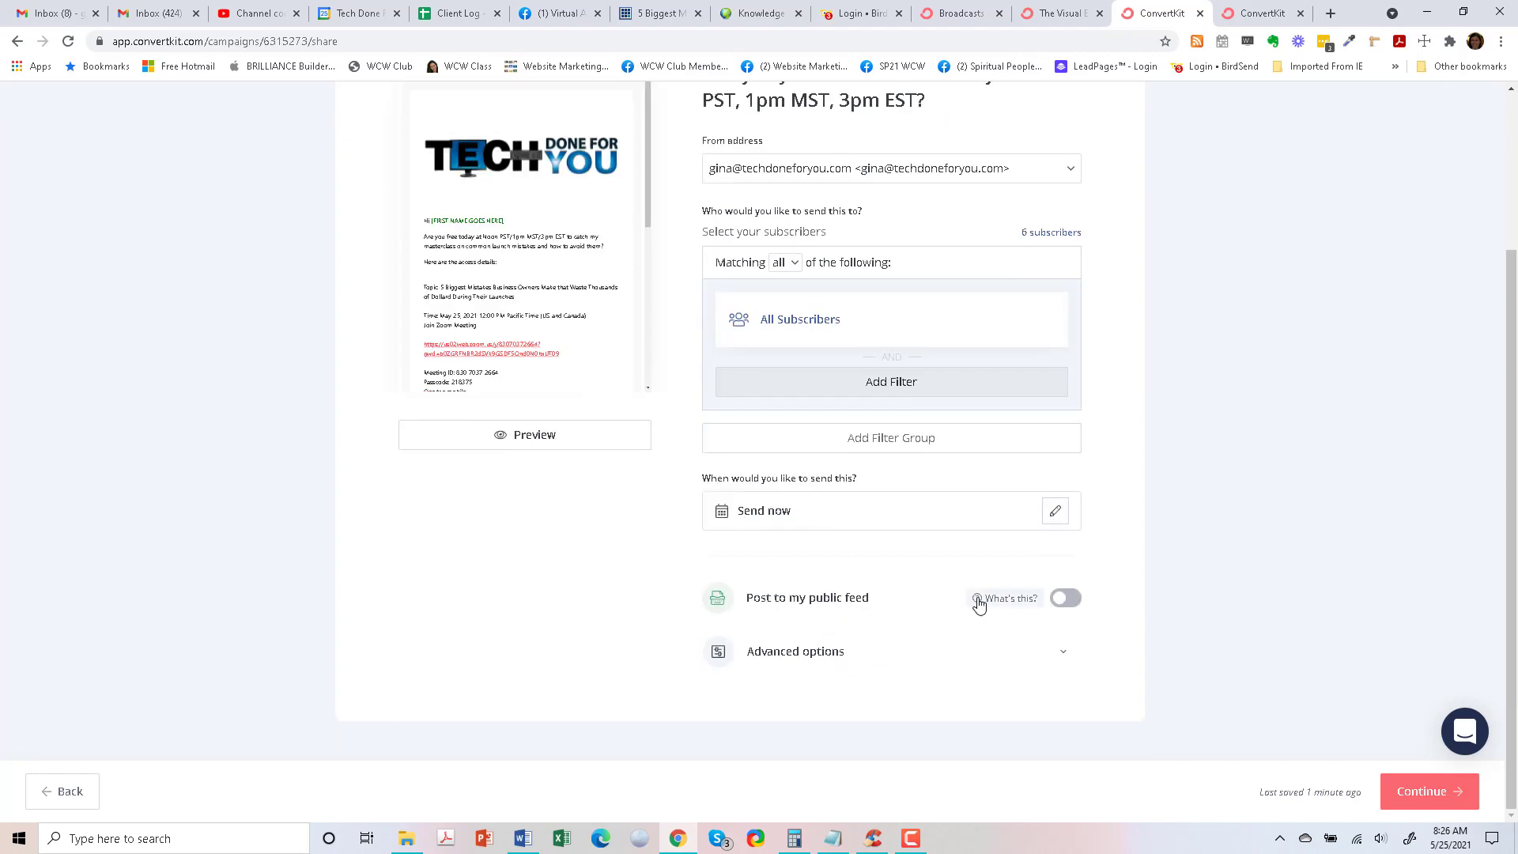
Confirm and send the Zoom invite broadcast to All Subscribers (6 subscribers)
left_click(1439, 801)
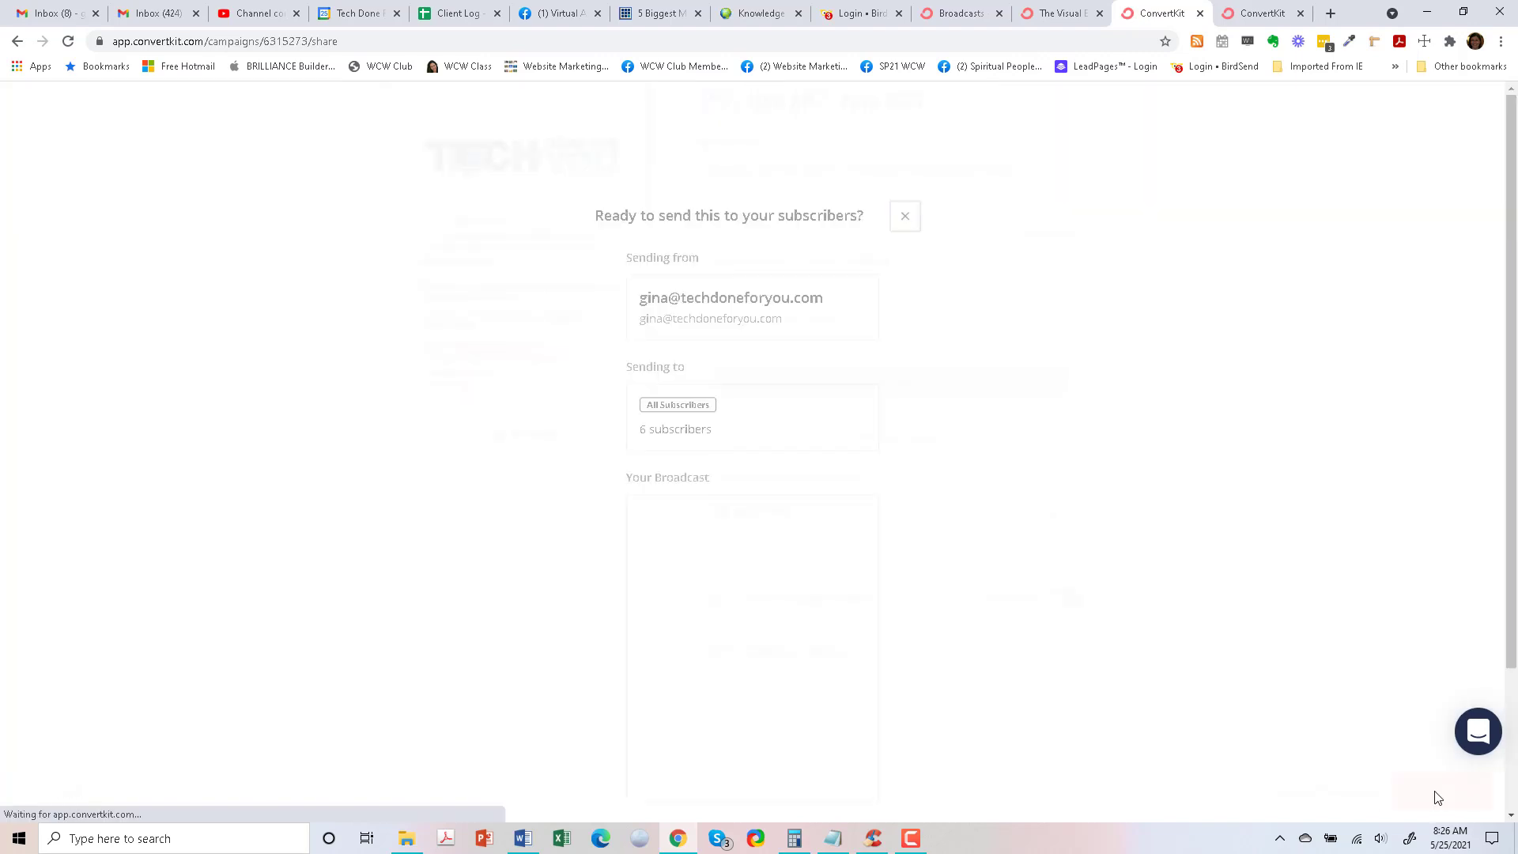
scroll(755, 327, "down", 2)
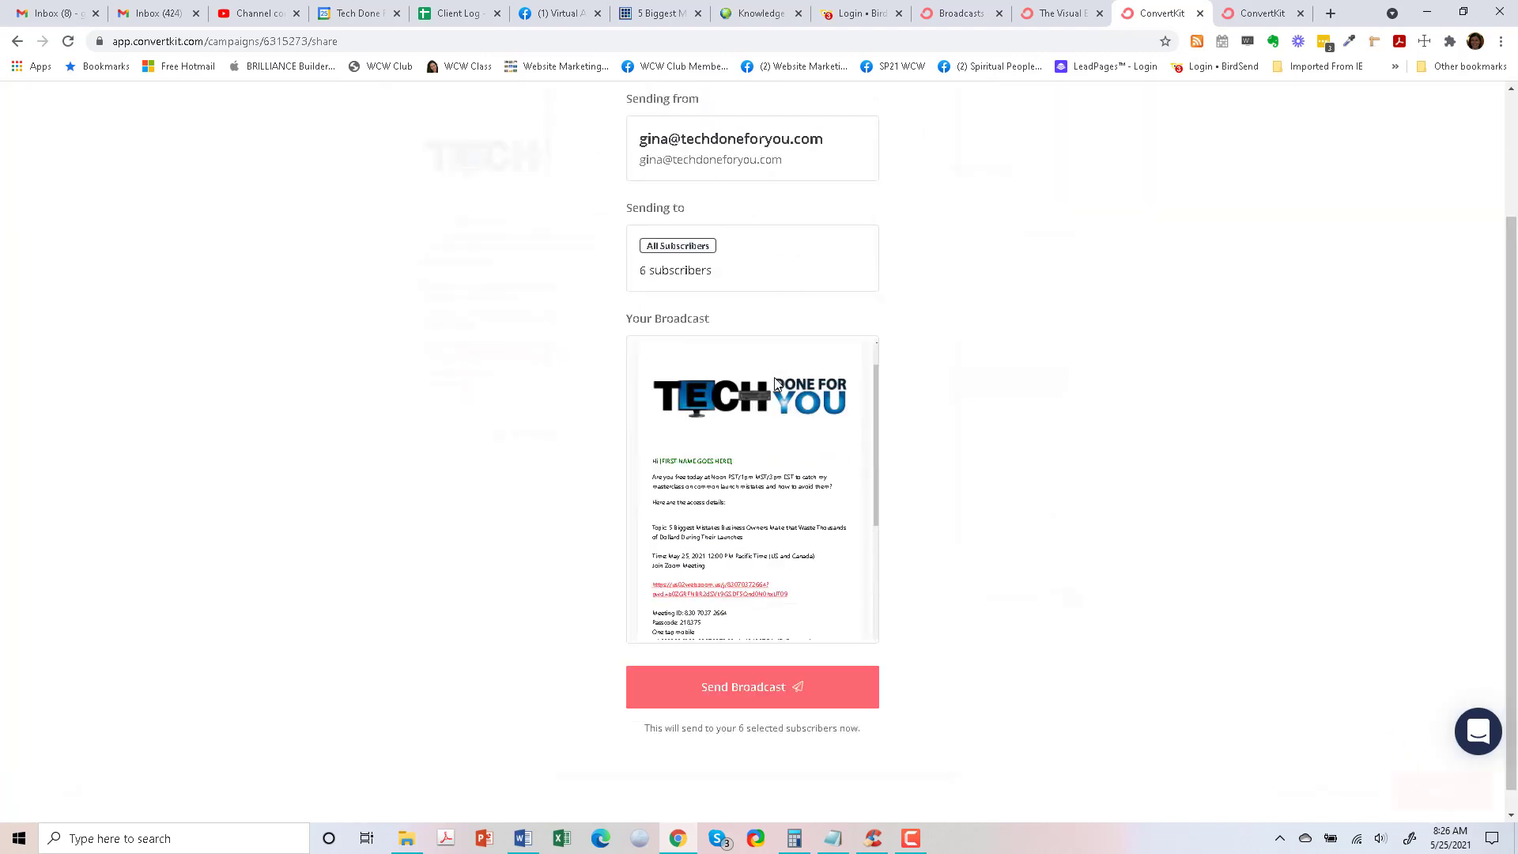
scroll(782, 549, "down", 3)
left_click(751, 696)
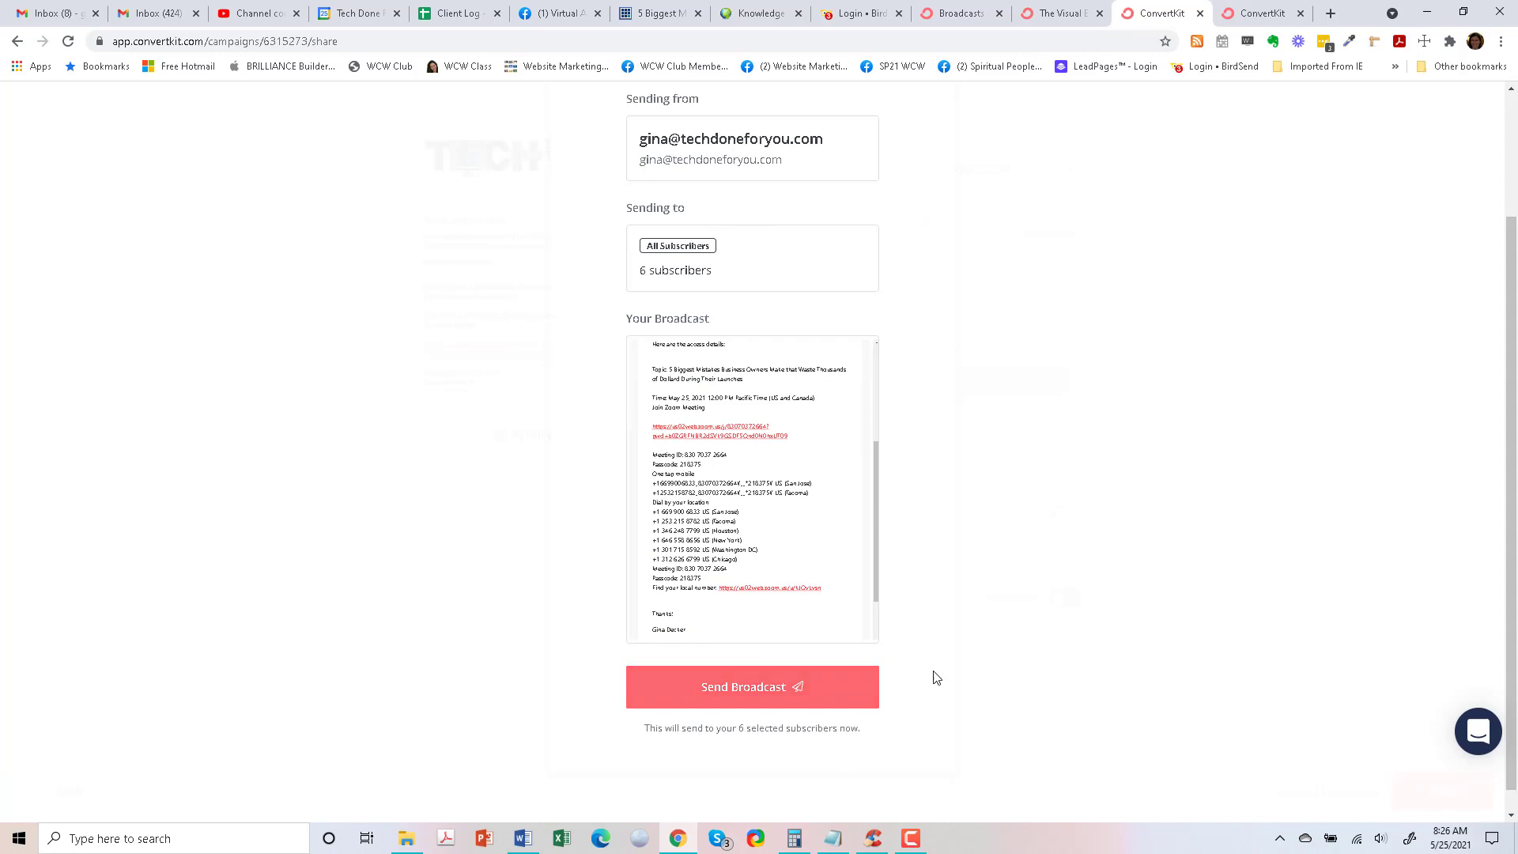